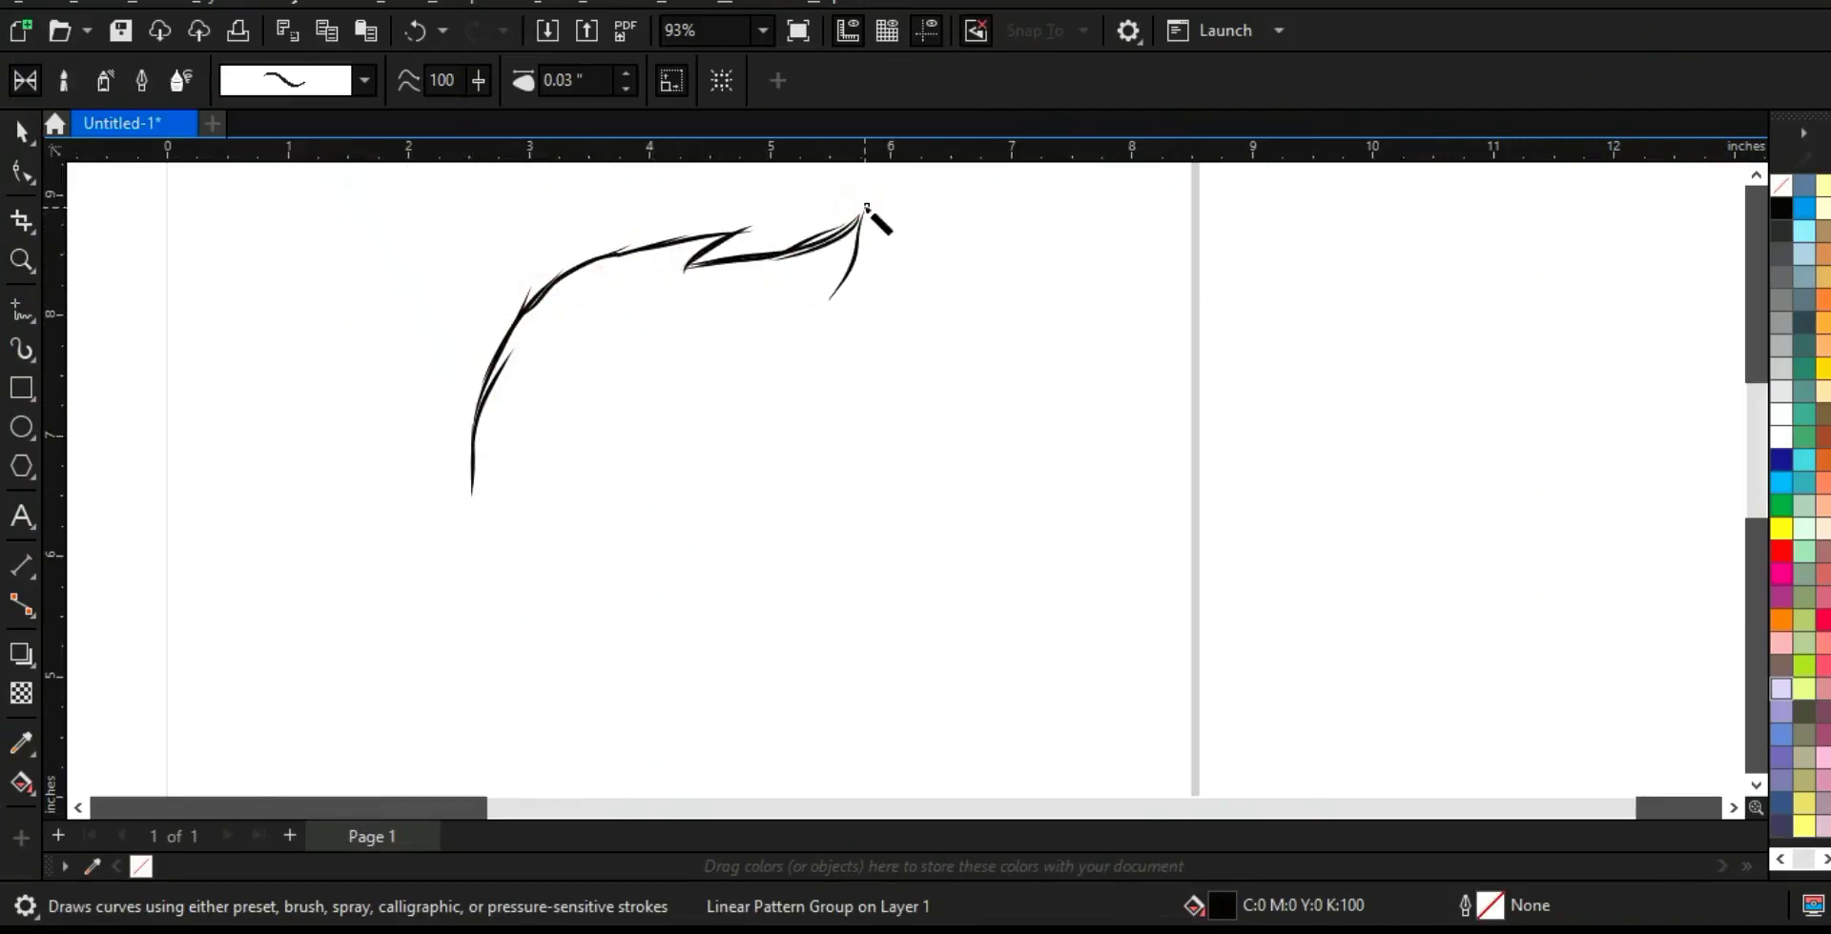
- Sketch the back edge of the rooster's comb, the feather point below it and the beak outline with Artistic Media strokes
drag(956, 345, 958, 346)
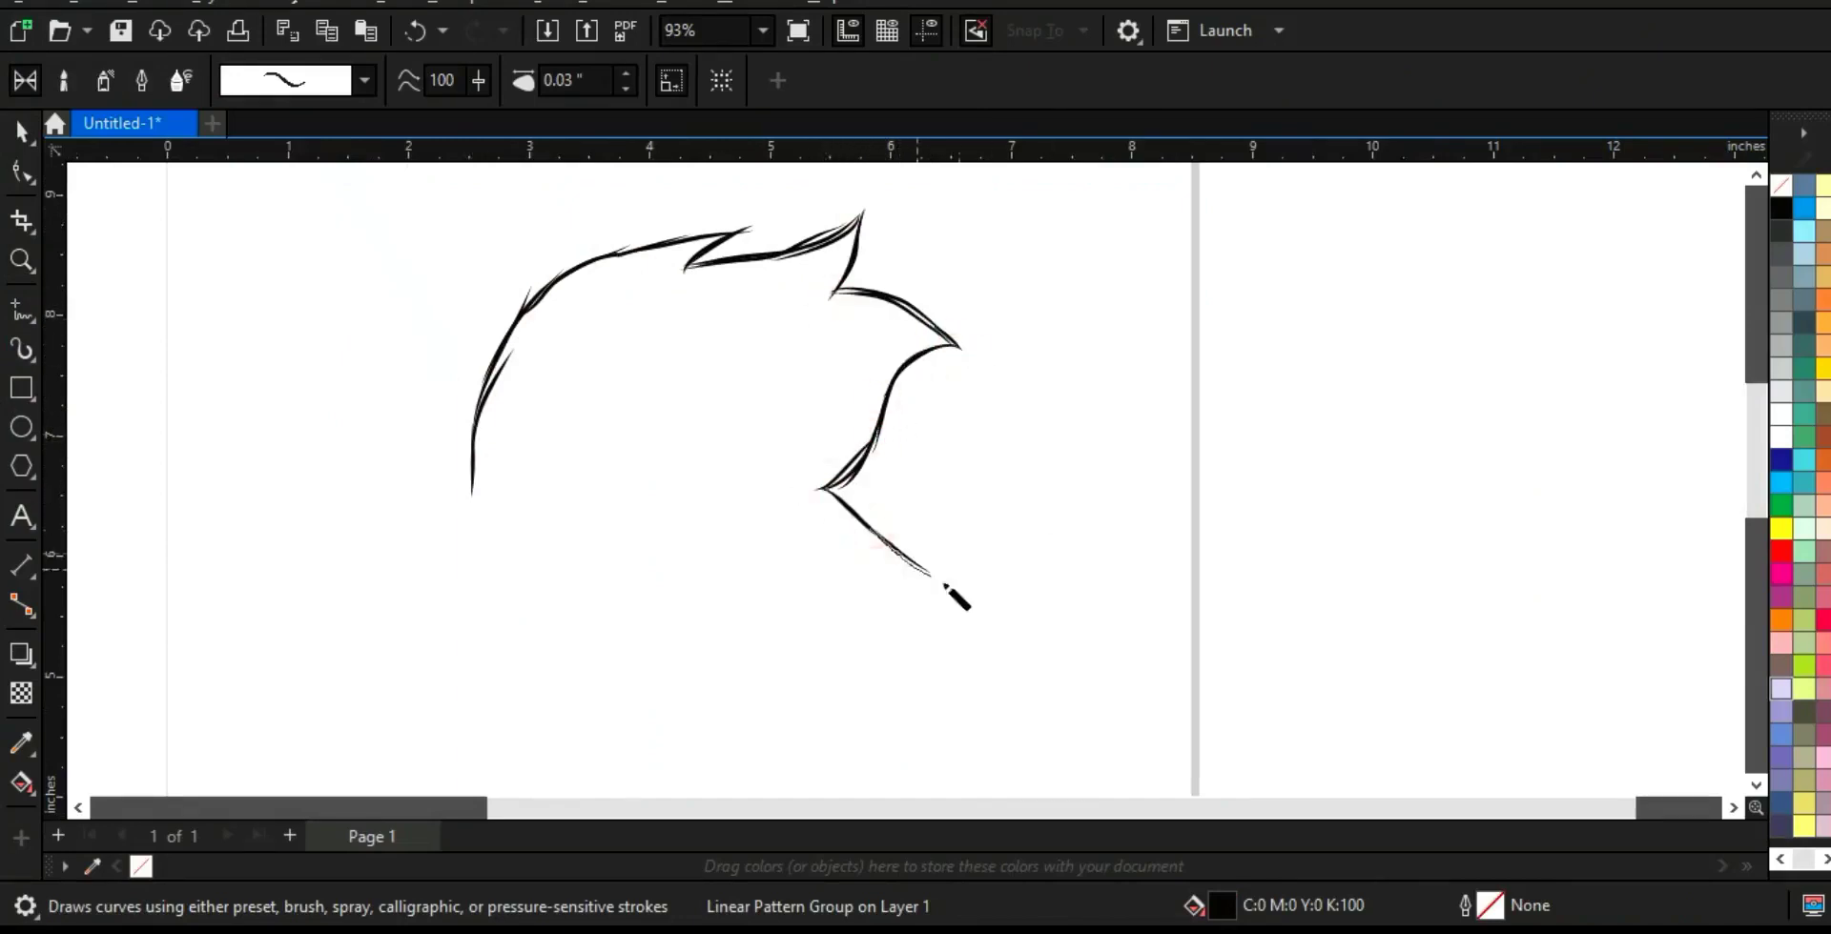
click(21, 260)
right_click(483, 302)
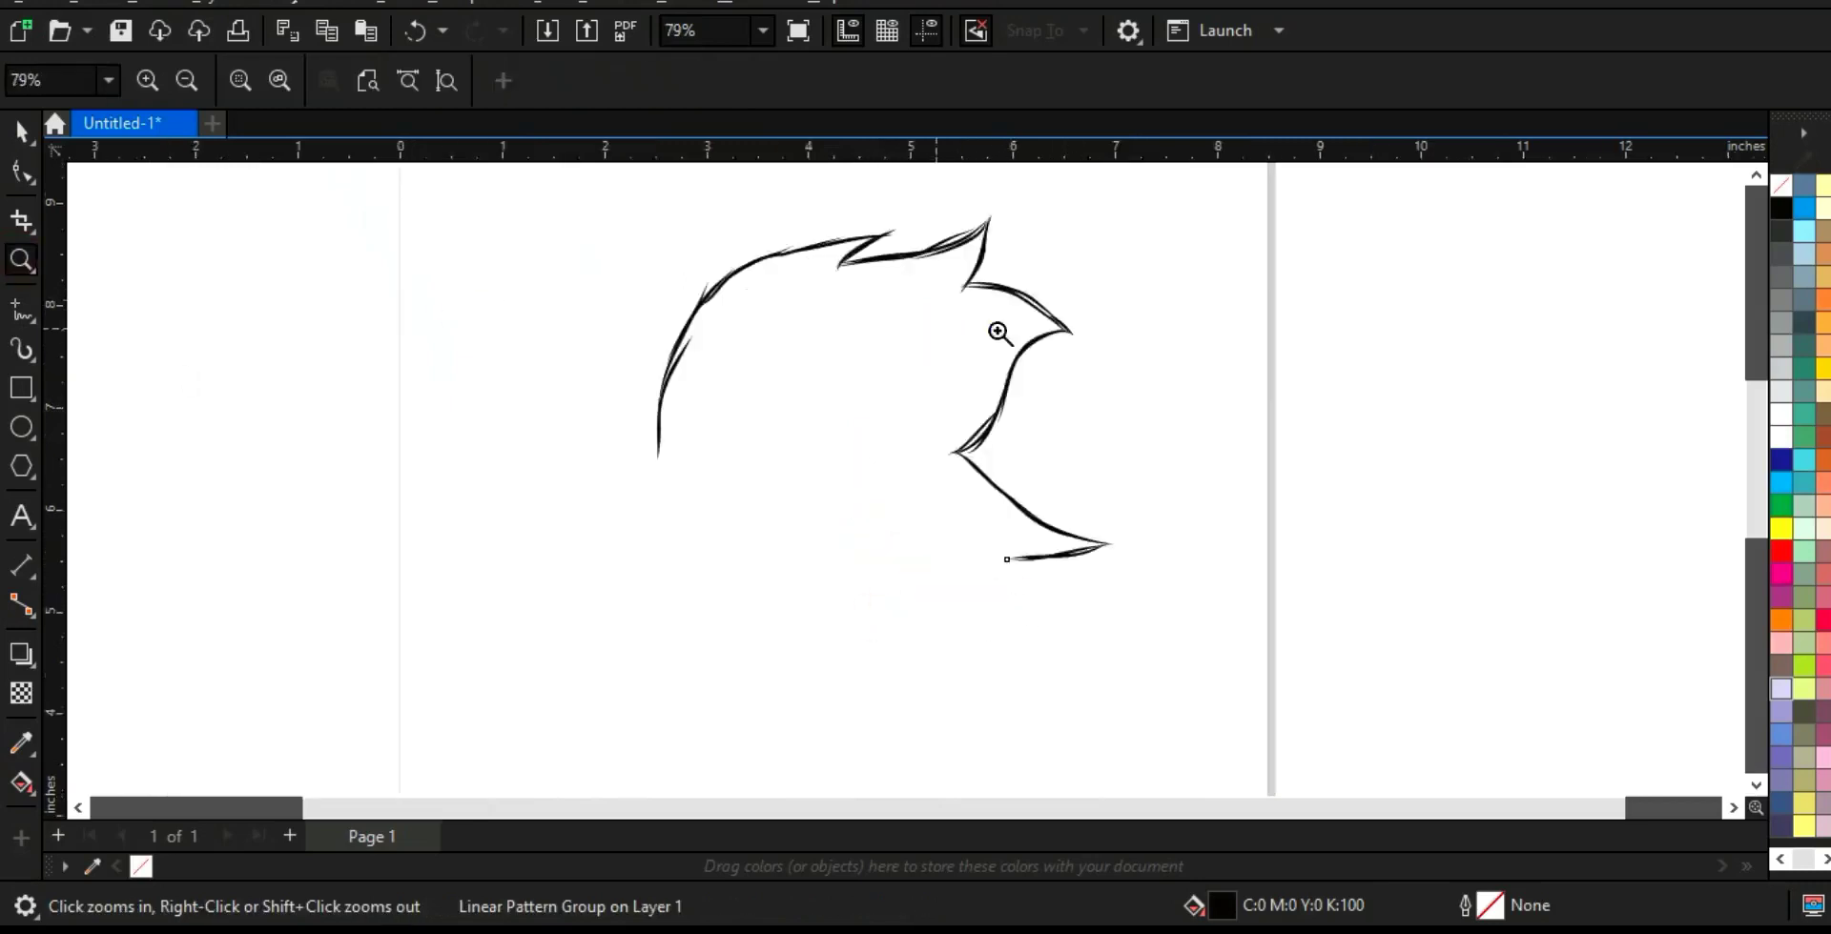
right_click(483, 302)
drag(483, 303, 1325, 677)
click(21, 350)
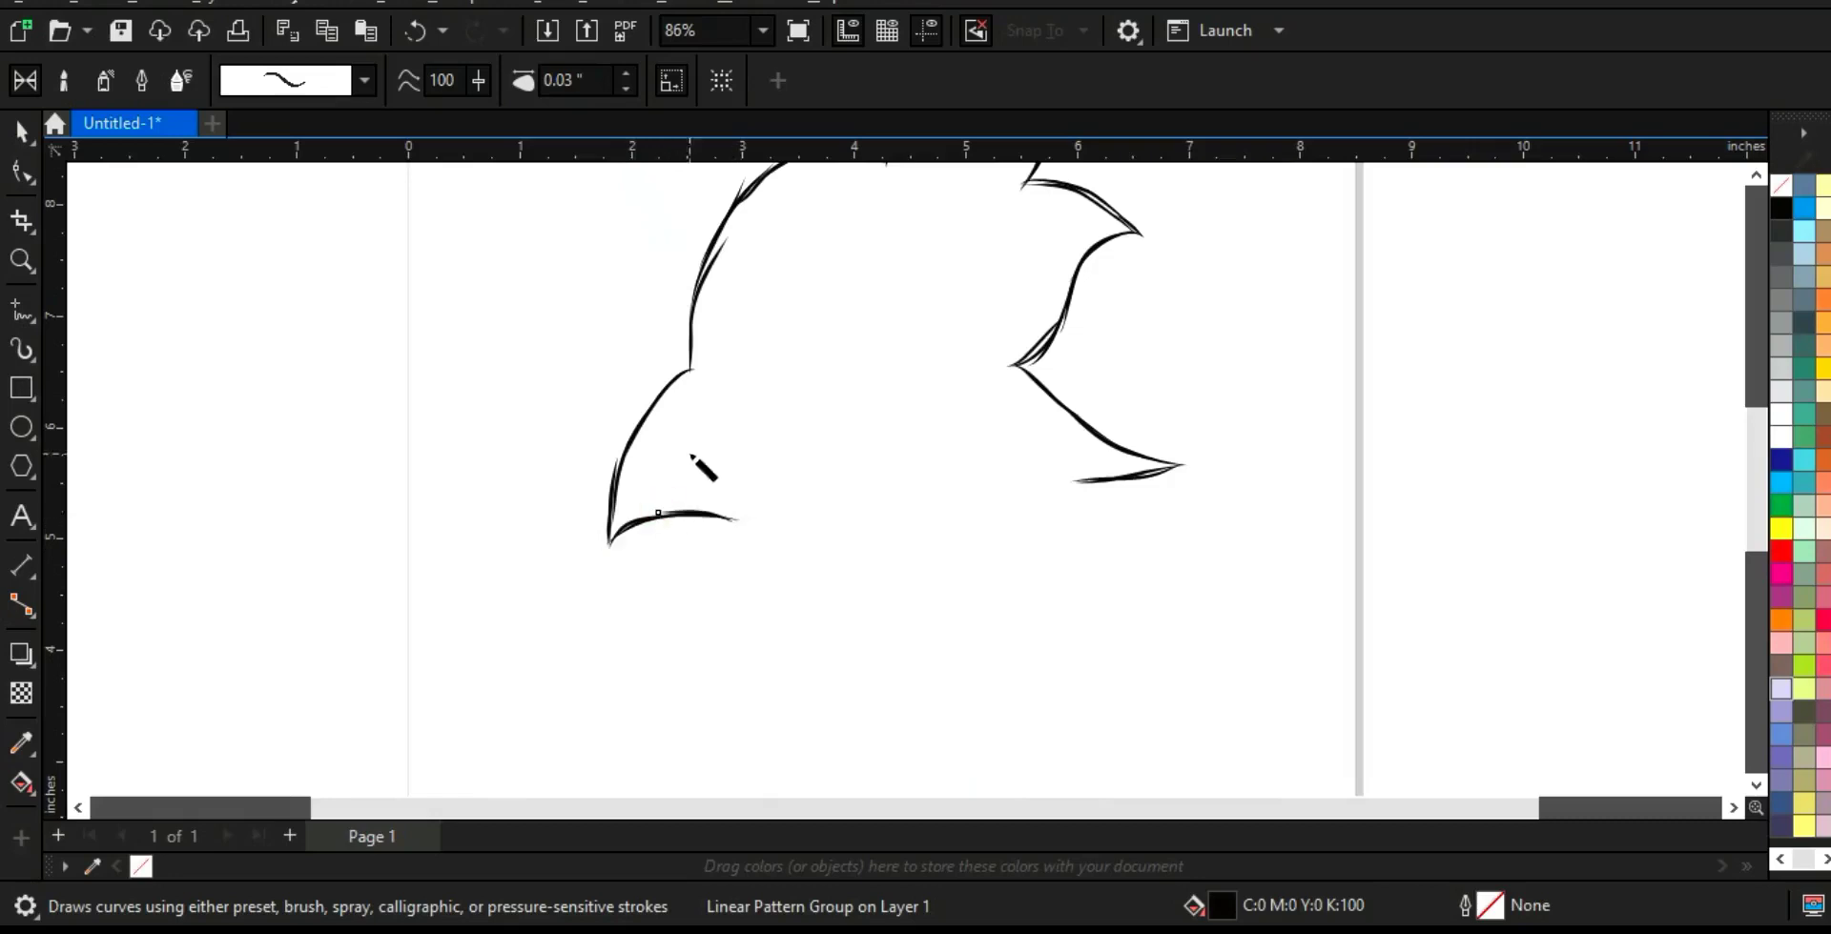
- Sketch the wattle's rounded outline below the beak and the neck's front edge running down to its point
drag(731, 519, 719, 684)
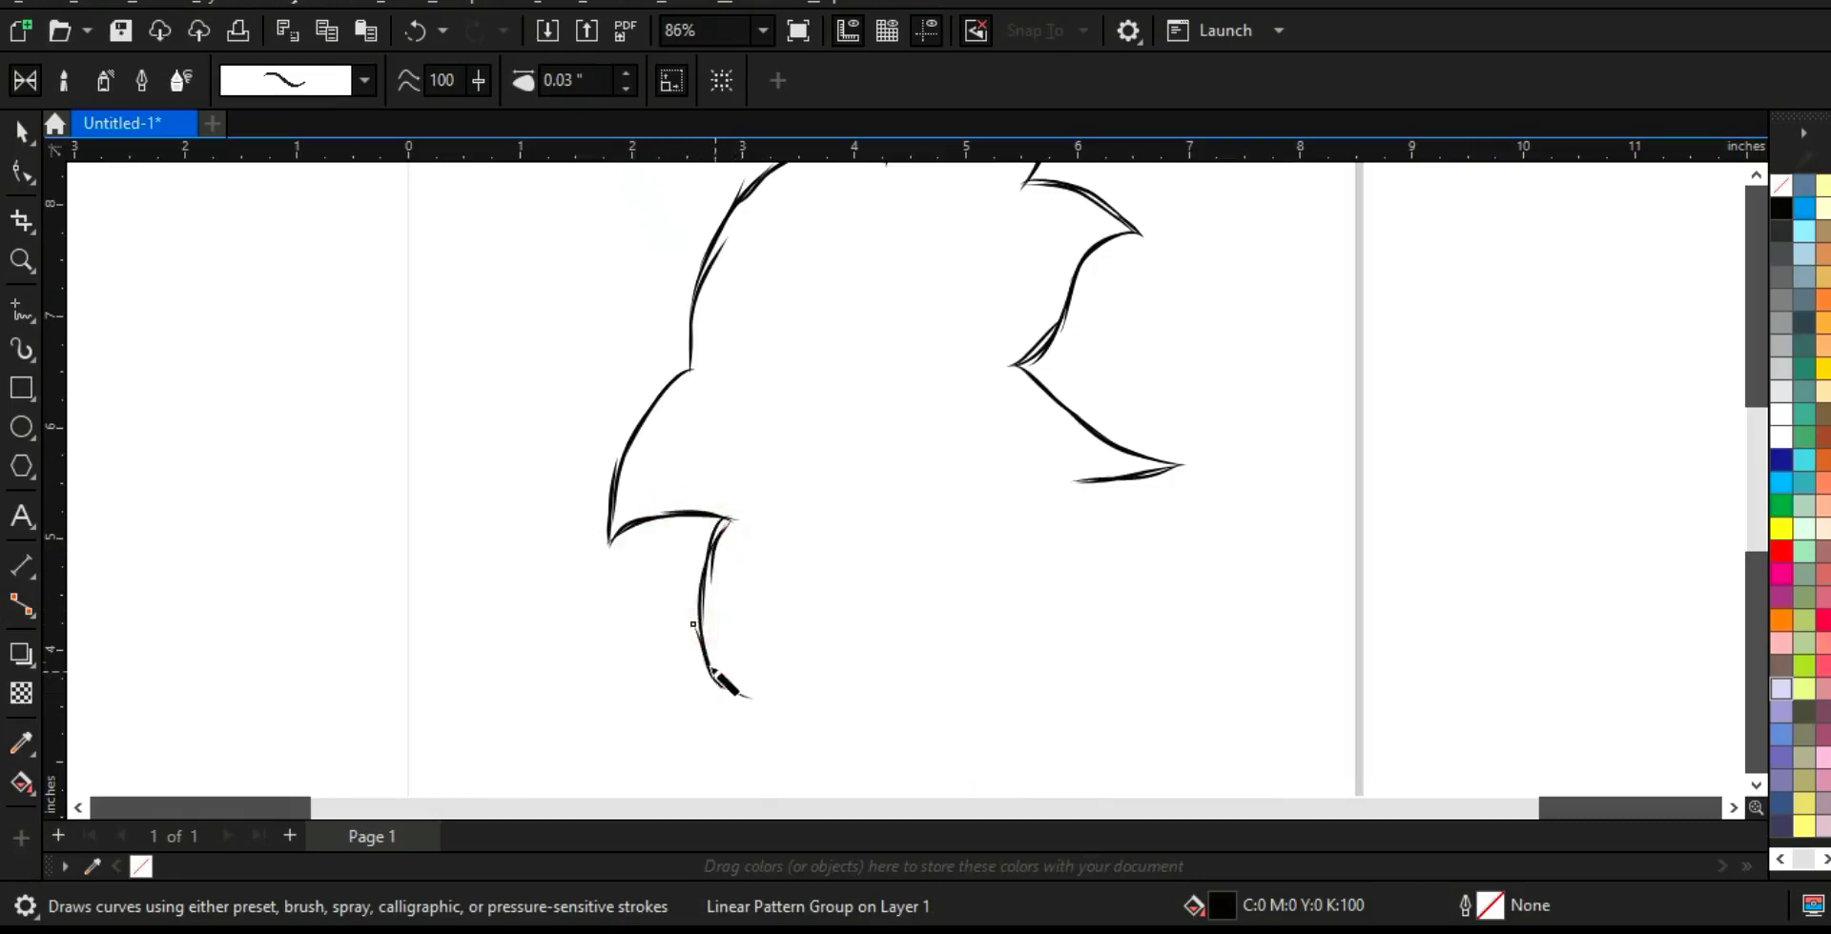
drag(896, 663, 824, 745)
click(21, 260)
right_click(555, 318)
right_click(556, 319)
right_click(359, 226)
drag(359, 226, 1377, 662)
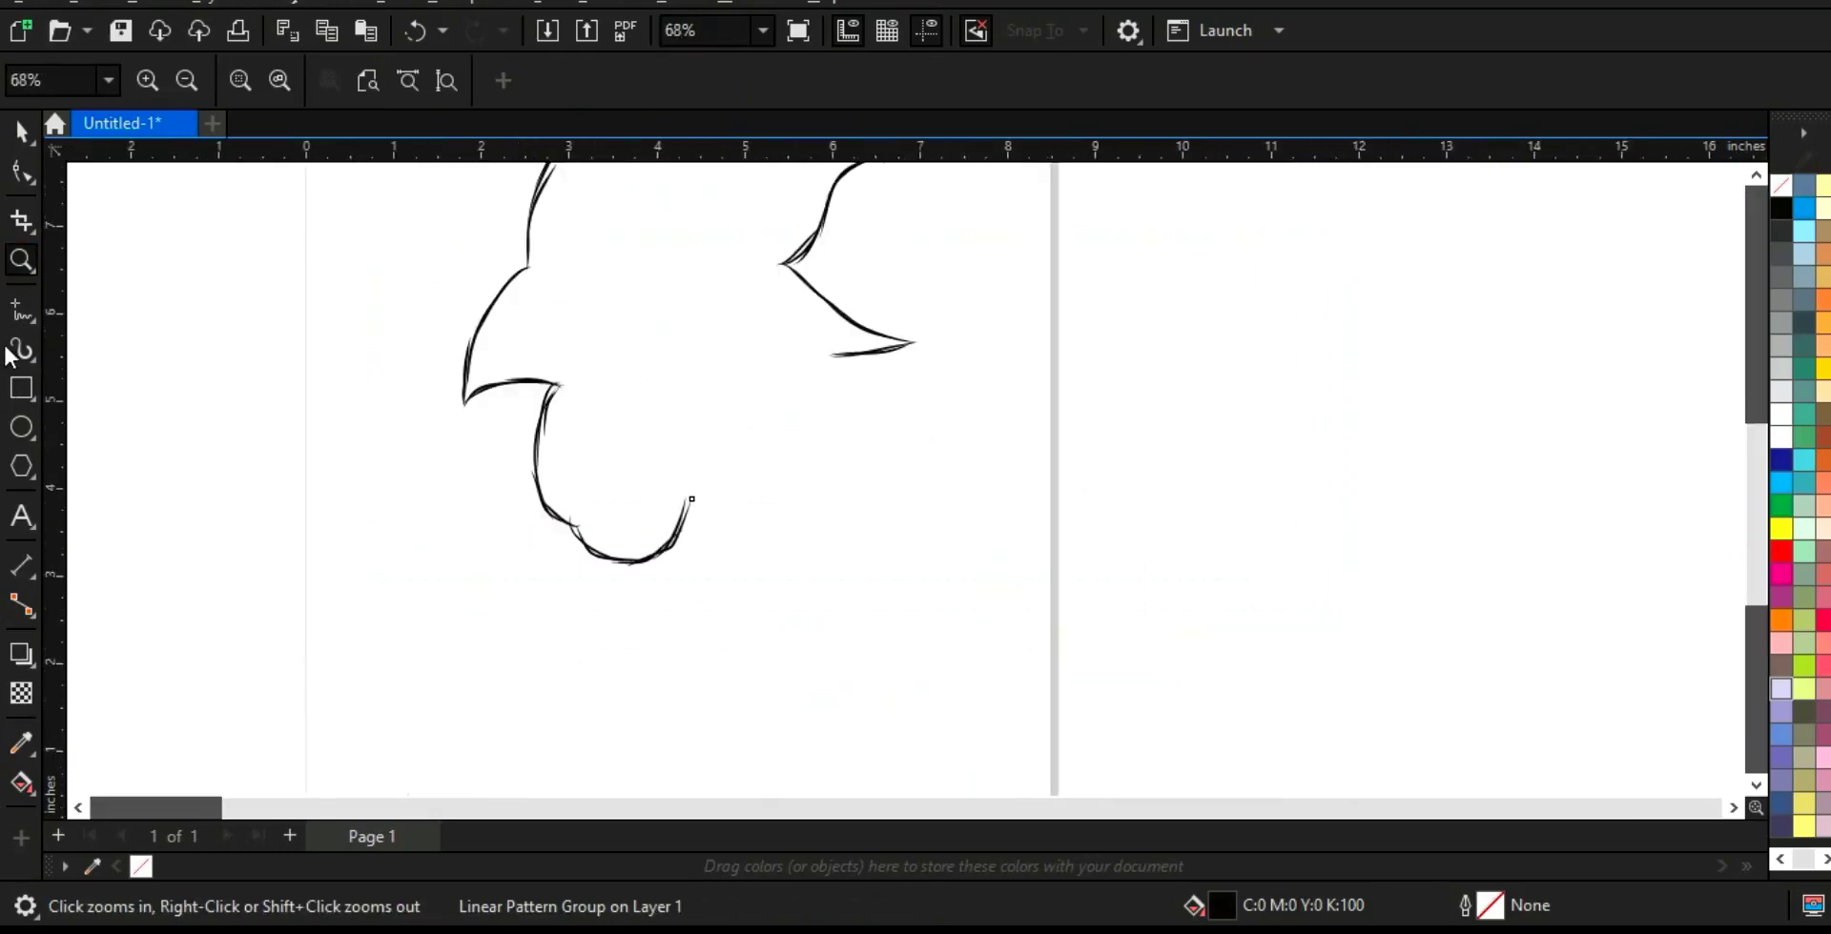
click(10, 351)
drag(717, 505, 787, 643)
drag(744, 536, 815, 684)
drag(782, 593, 812, 719)
- Sketch the neck's back edge with overlapping curved strokes from the rear feather down to the neck point
drag(840, 348, 864, 467)
drag(837, 339, 853, 406)
drag(834, 354, 862, 419)
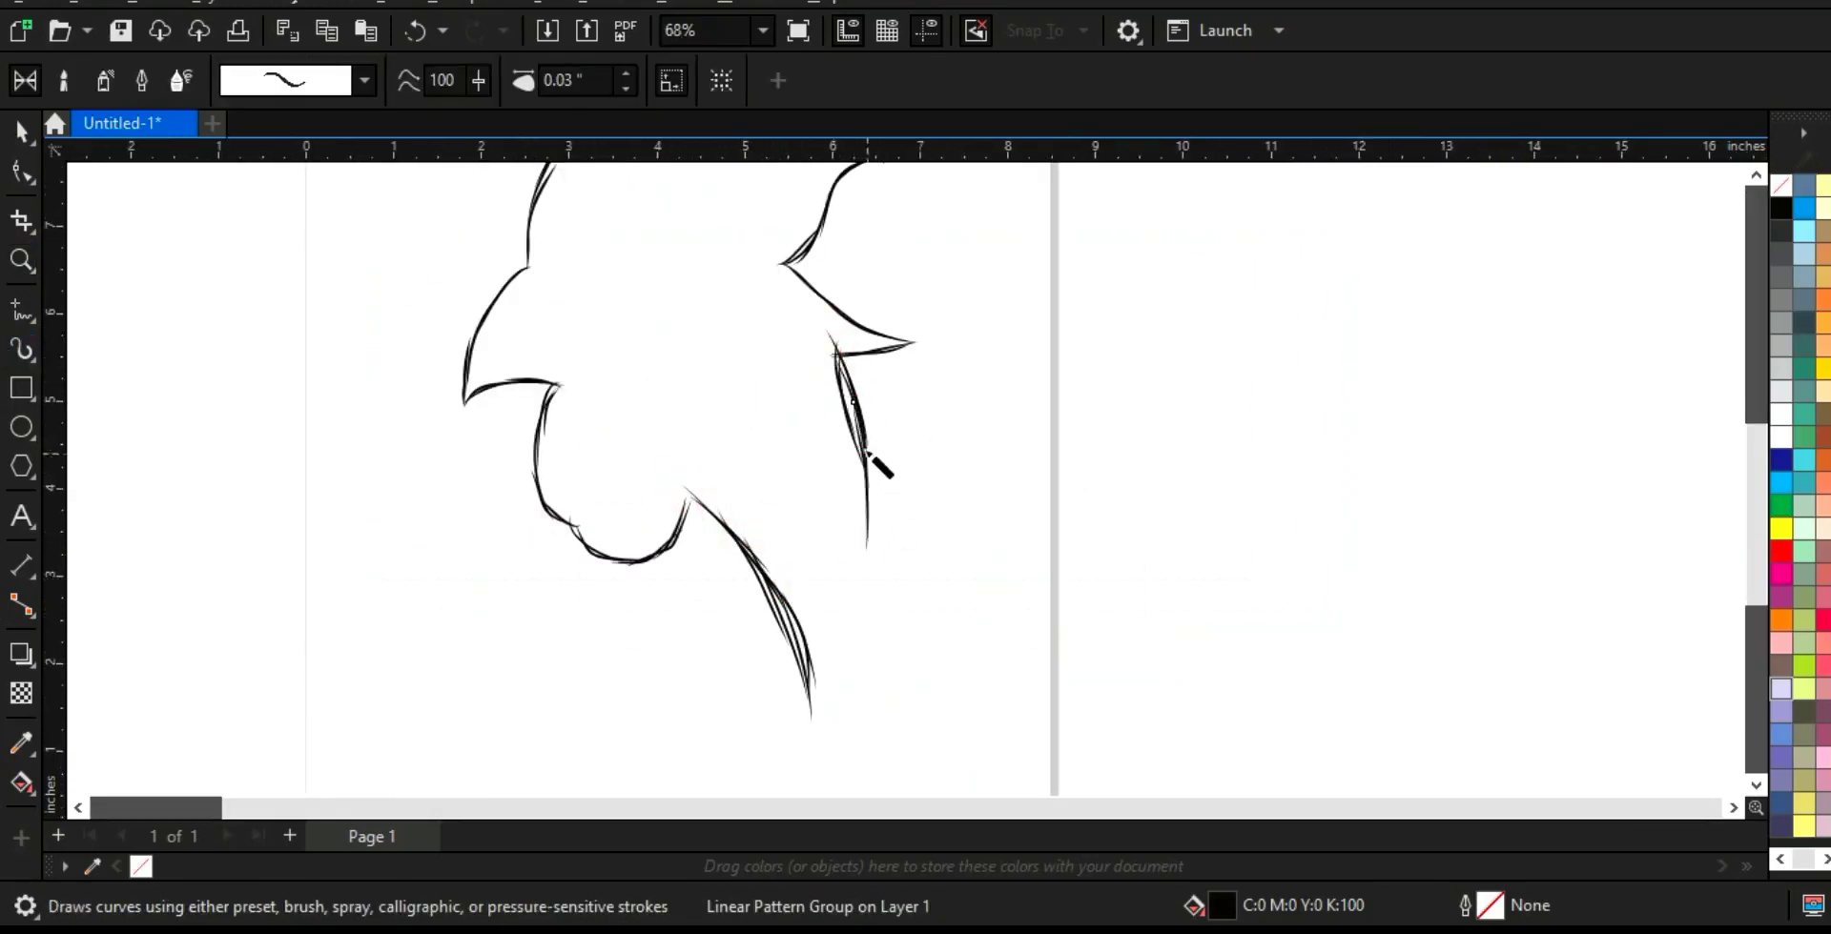
drag(862, 491, 816, 648)
drag(861, 548, 836, 631)
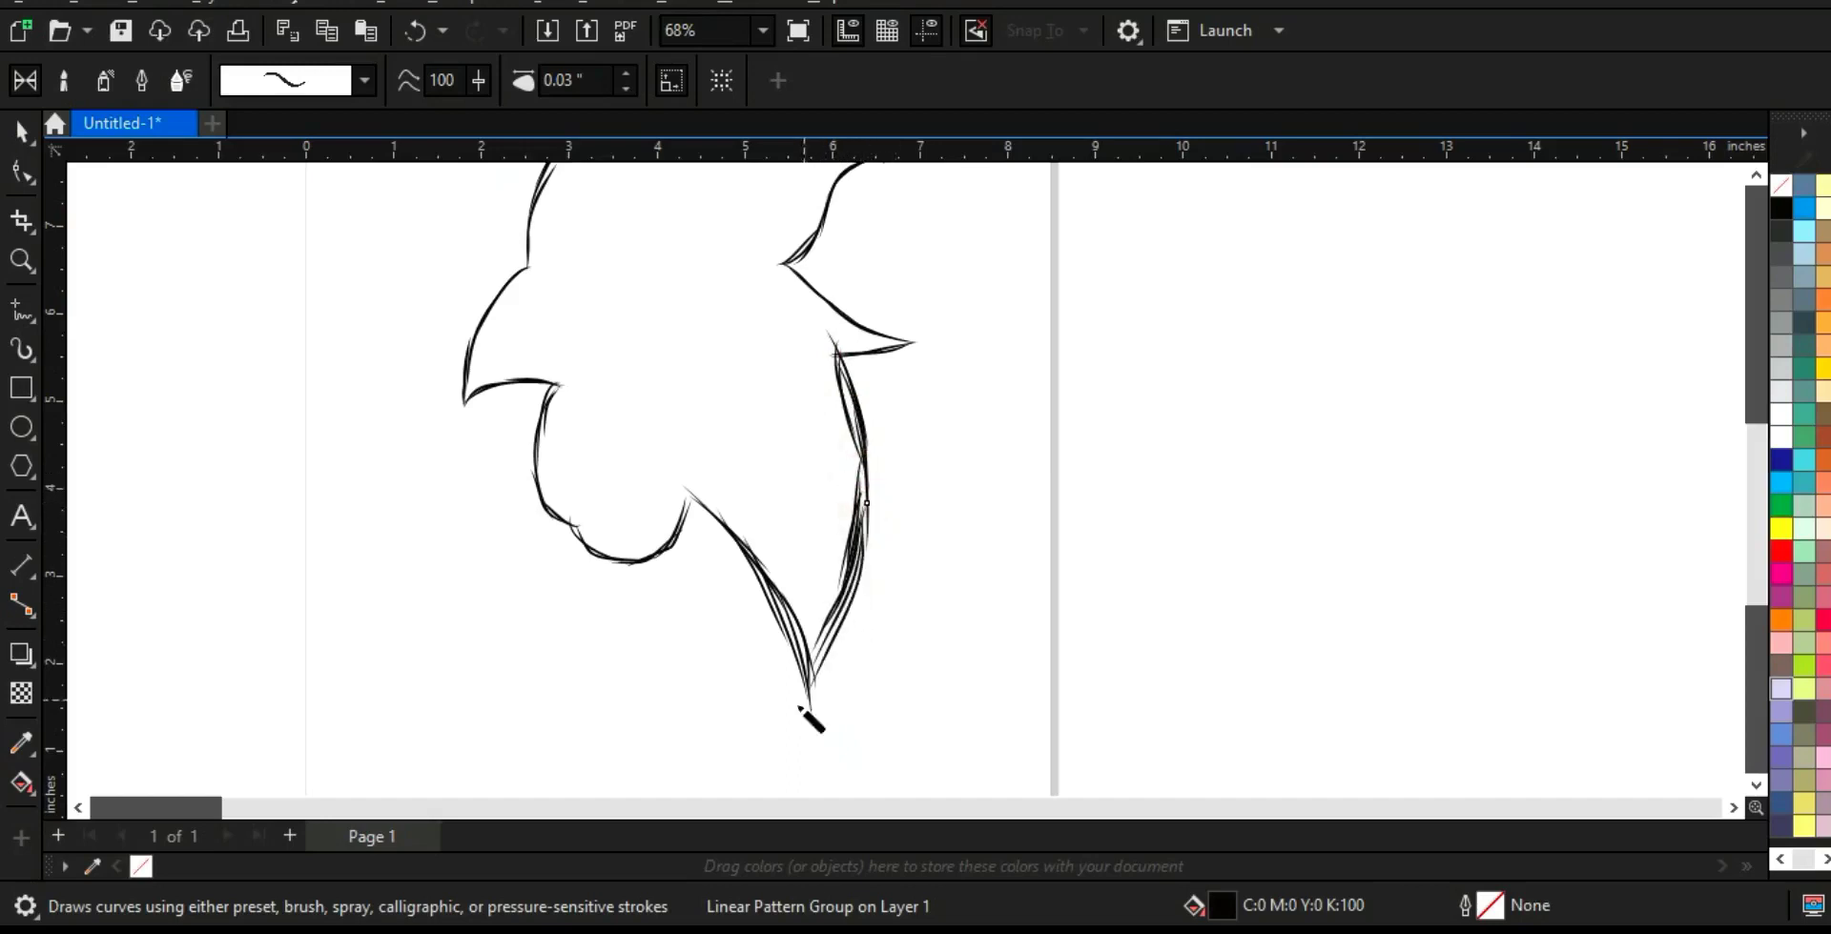
- Sketch the inner beak details: the upper beak contour, the nostril line and the lower beak wedge
click(29, 274)
scroll(784, 478, down, 4)
scroll(943, 328, up, 3)
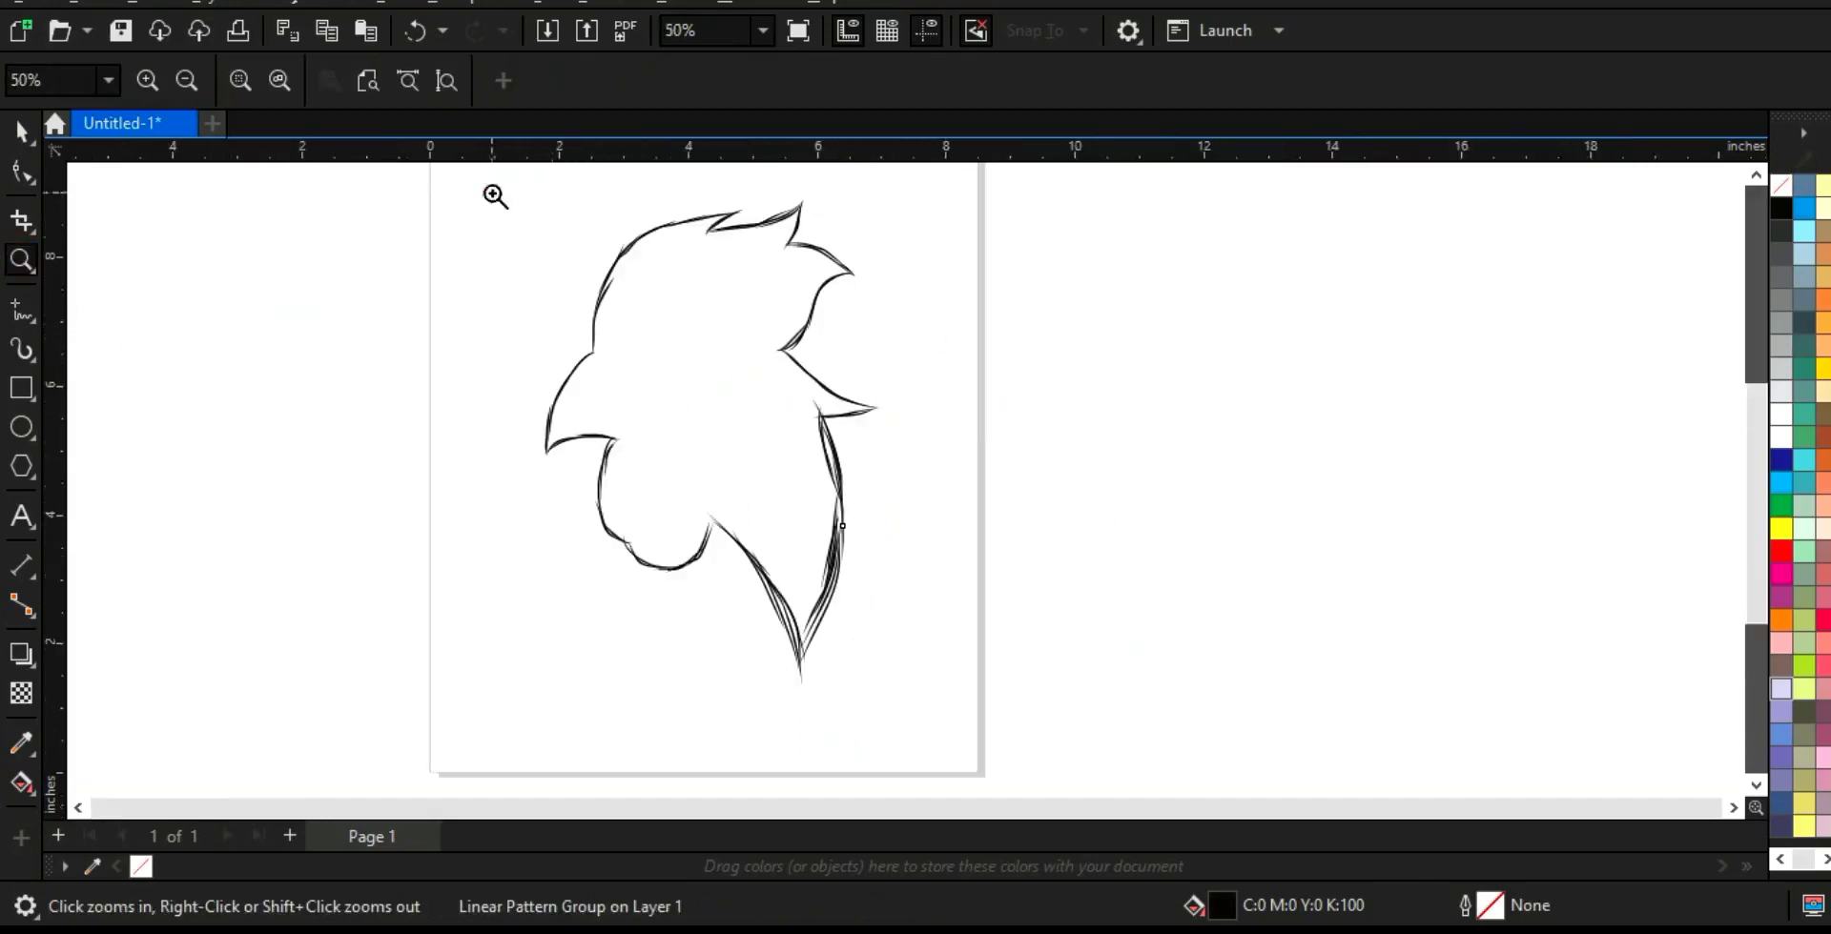
scroll(667, 212, up, 4)
click(23, 349)
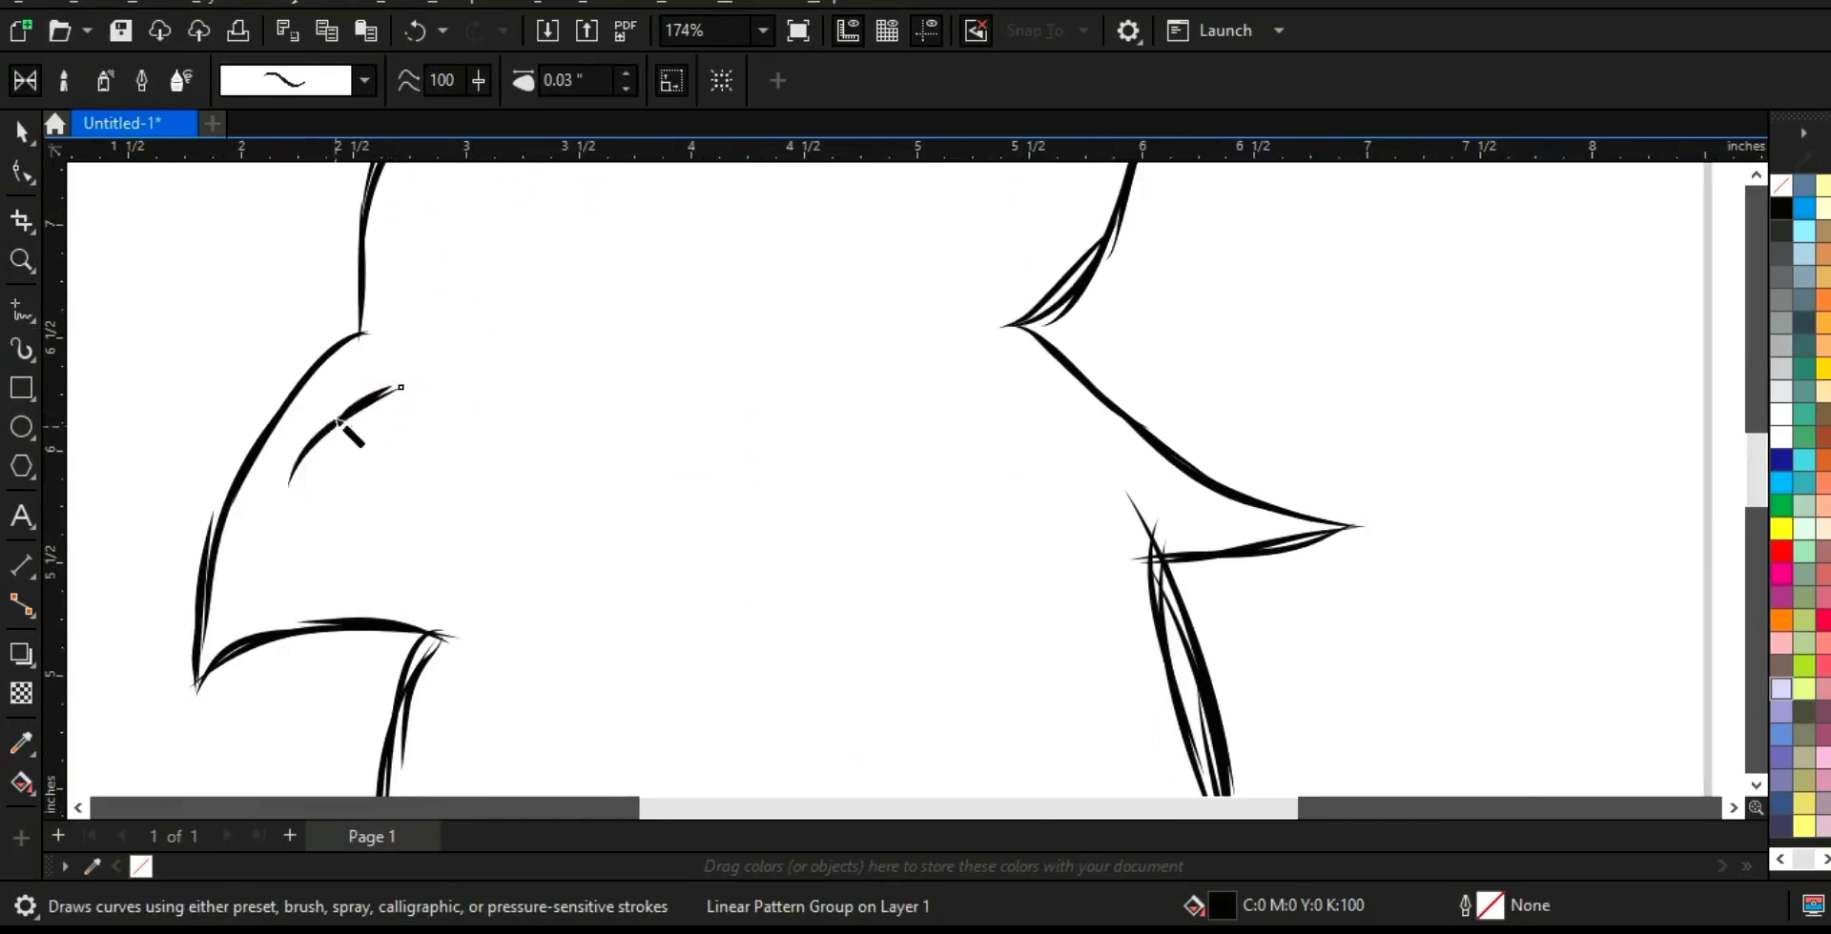
mouse_move(339, 420)
mouse_down()
mouse_move(255, 577)
mouse_move(420, 489)
mouse_move(510, 506)
mouse_up()
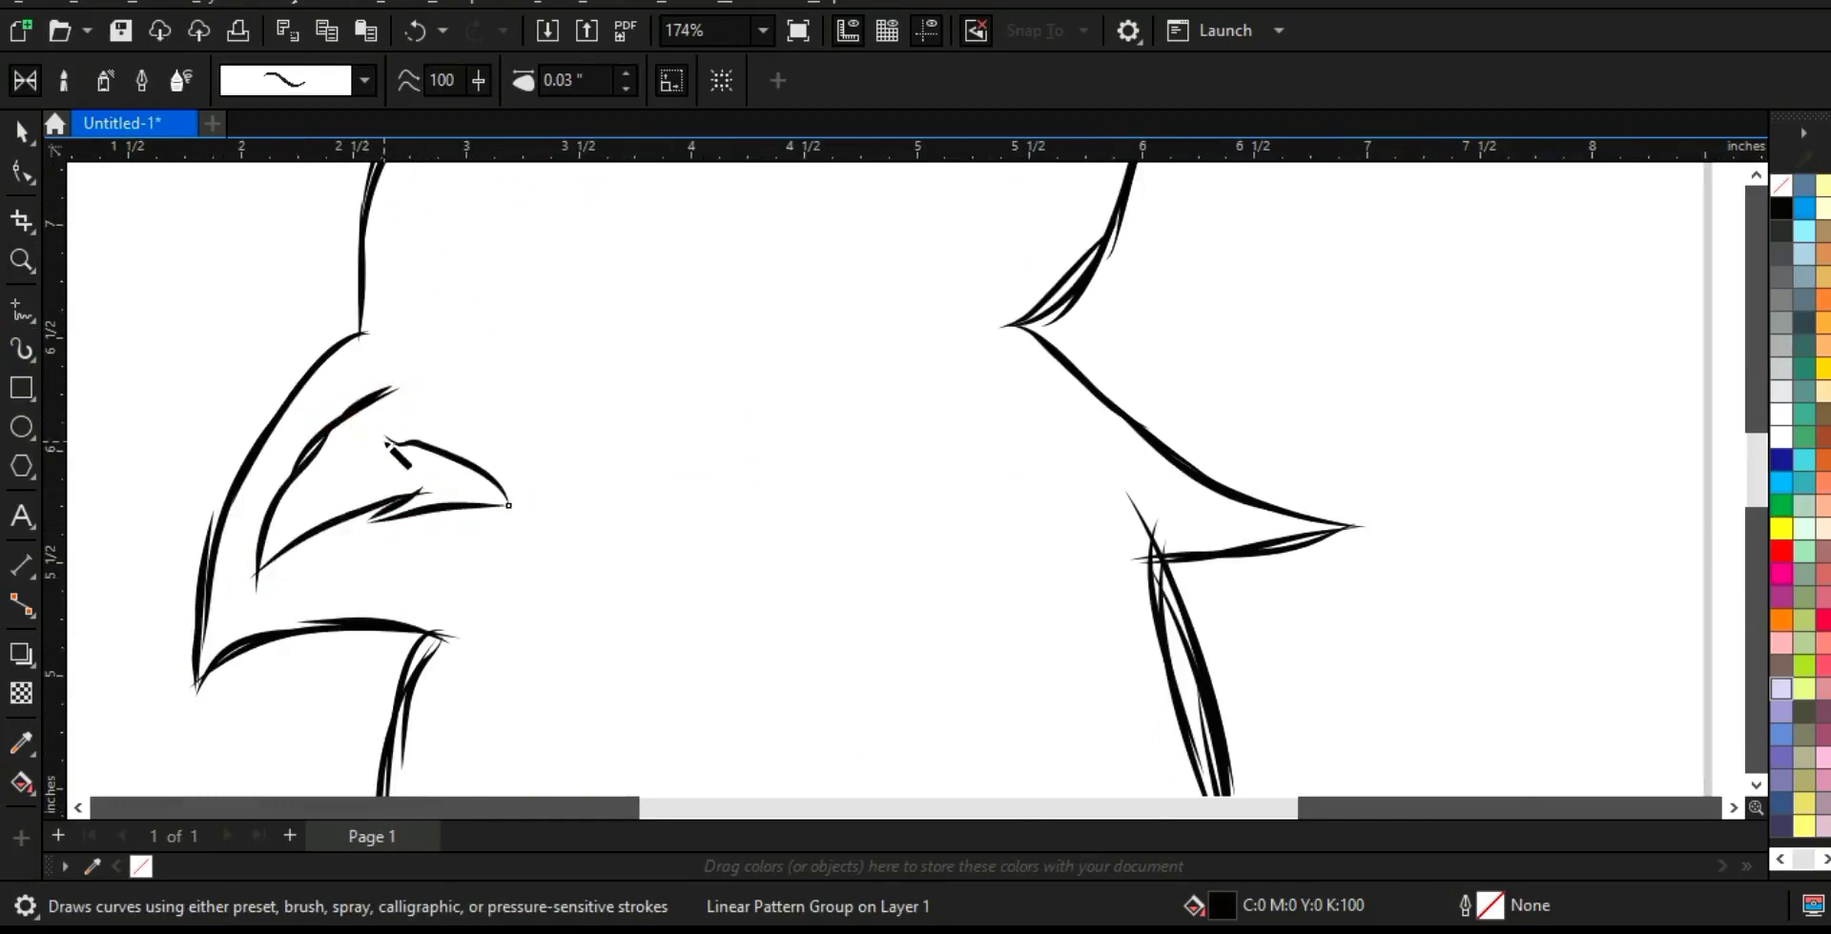
drag(319, 546, 565, 548)
drag(332, 560, 488, 611)
- Sketch the comb's inner contour along its front edge, curving up from the base above the beak
click(21, 260)
right_click(531, 389)
right_click(529, 386)
drag(443, 238, 1045, 534)
click(21, 349)
mouse_move(673, 447)
mouse_down()
mouse_move(633, 443)
mouse_move(607, 289)
mouse_up()
click(1756, 176)
drag(615, 565, 637, 475)
drag(614, 562, 652, 442)
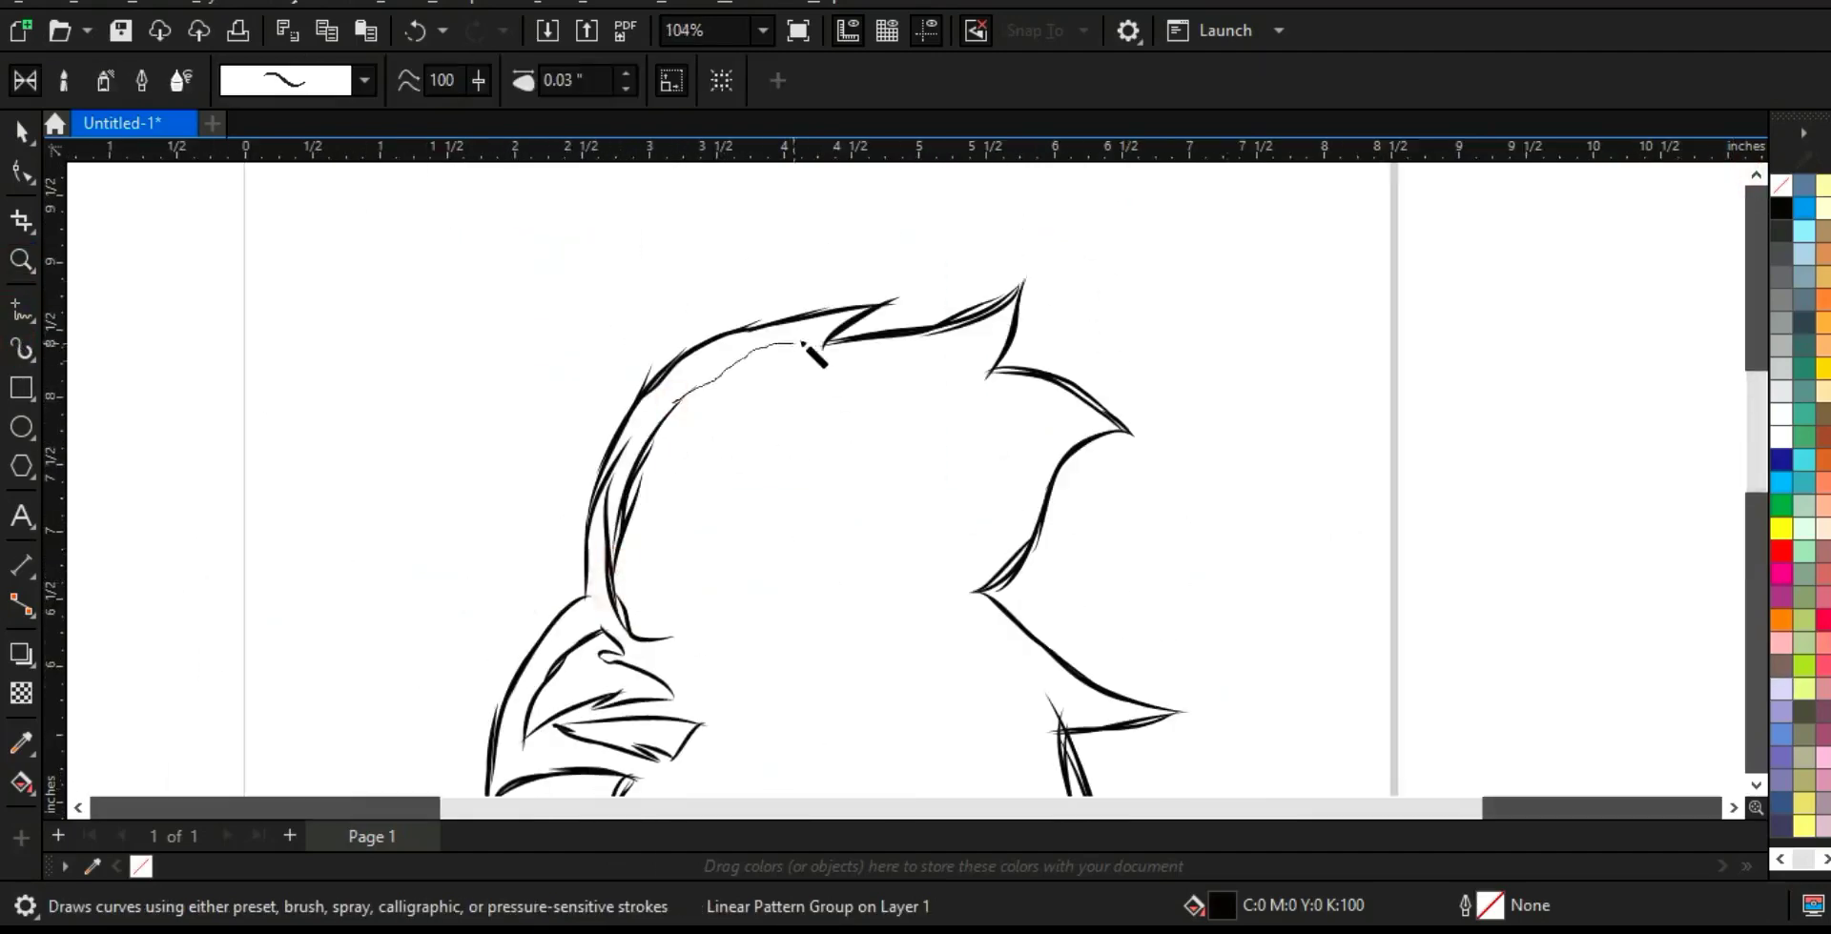
- Sketch the inner contour of the comb's rear tips and its lower edge back to the base above the beak
mouse_move(1006, 351)
mouse_down()
mouse_move(909, 435)
mouse_move(1063, 419)
mouse_up()
drag(980, 499, 706, 561)
drag(858, 548, 724, 582)
drag(727, 584, 655, 639)
- Sketch the inner feather lines of the neck, with pointed strokes behind the wattle, and undo the last stroke
click(23, 270)
right_click(747, 376)
click(747, 376)
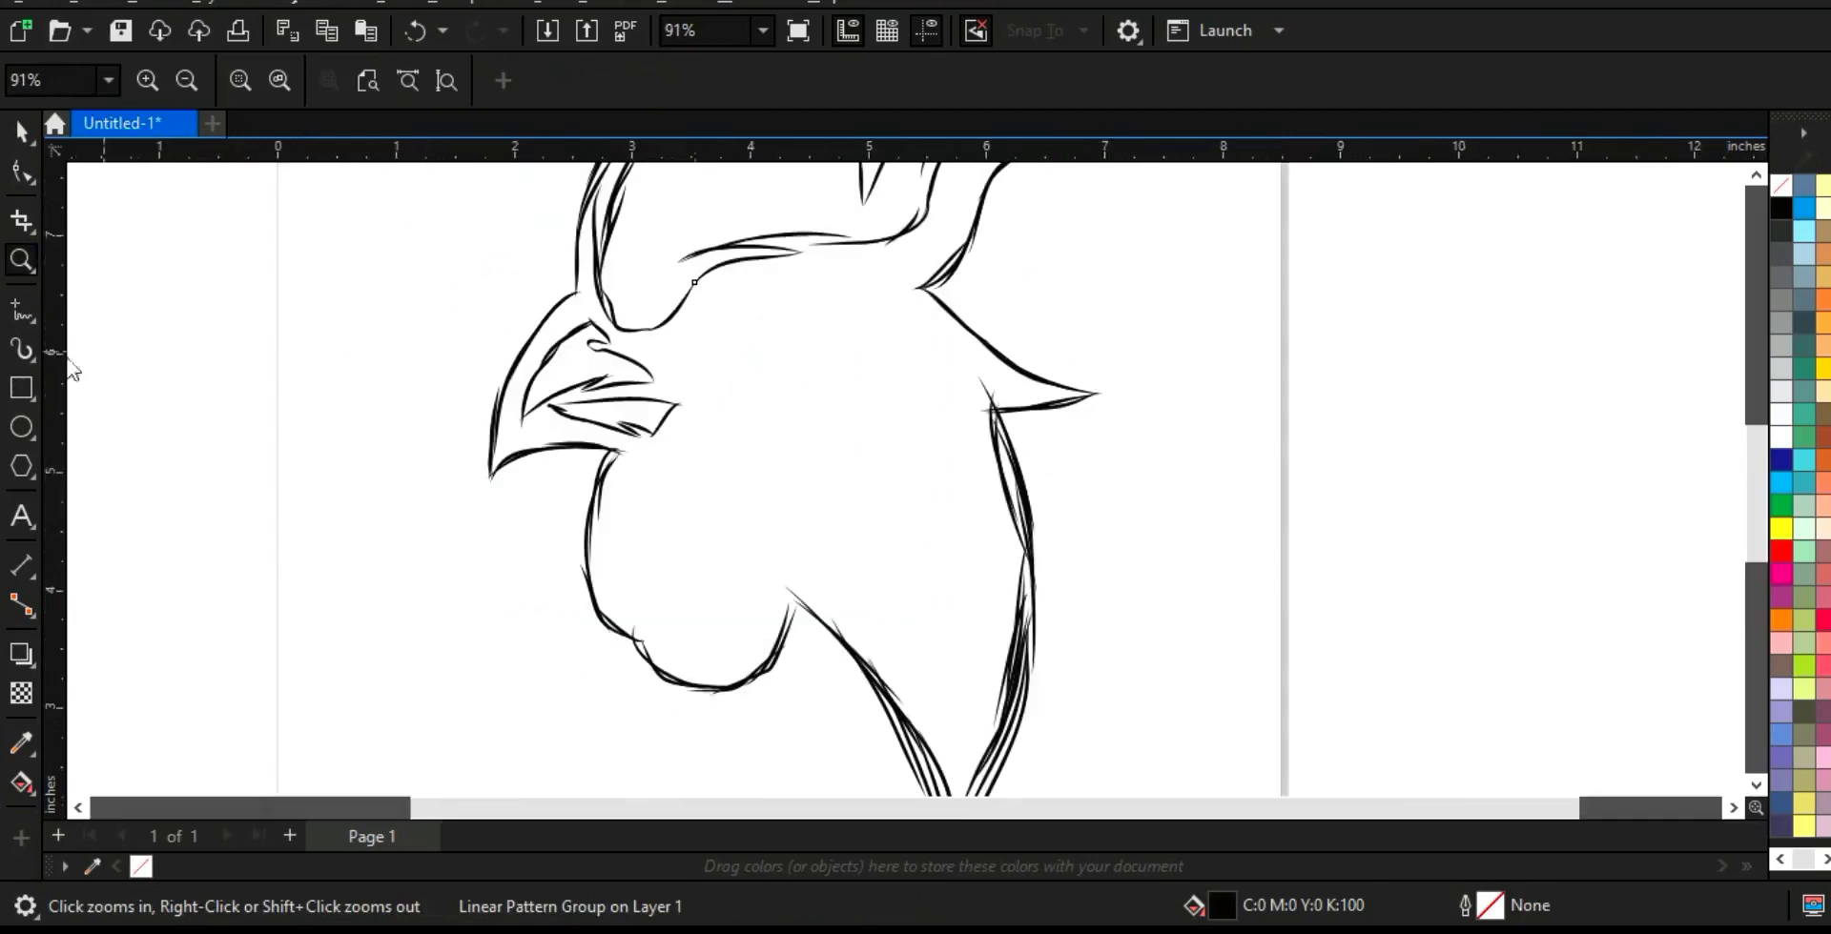
key(i)
drag(975, 382, 915, 370)
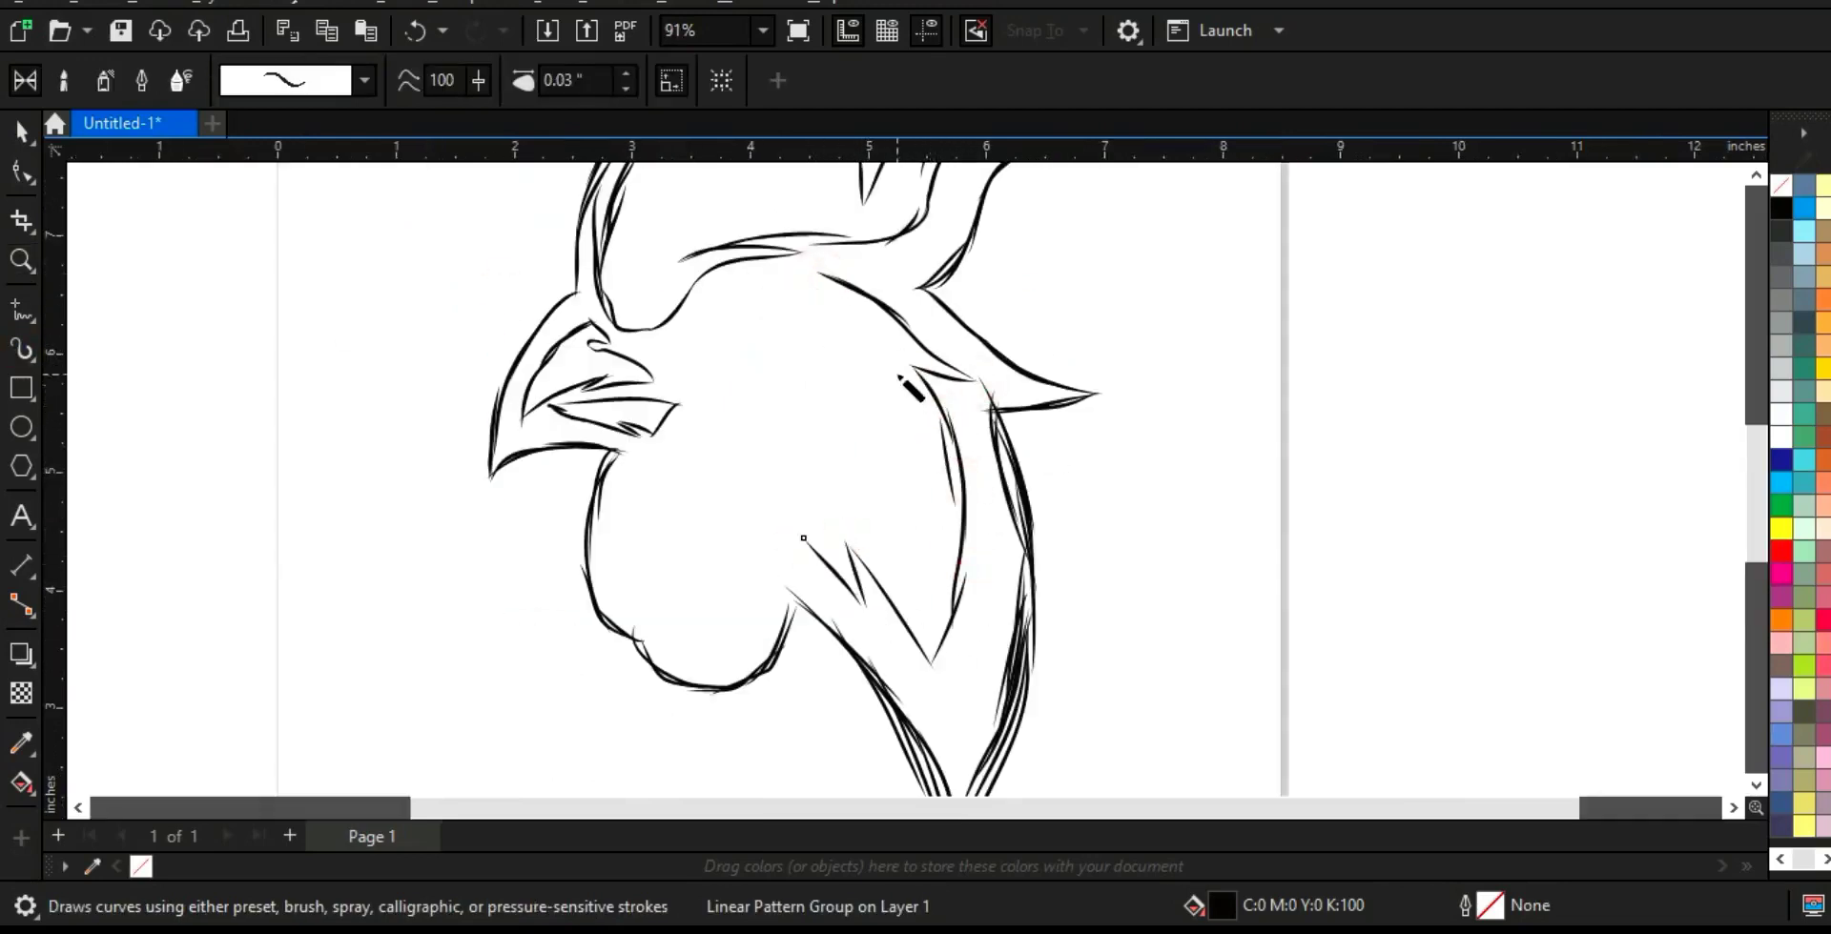
drag(866, 474, 799, 538)
drag(893, 364, 866, 427)
drag(810, 263, 878, 407)
key(ctrl+z)
- Sketch the curved brow line above the eye area, undoing the first try and redrawing it
click(7, 257)
scroll(613, 411, down, 2)
drag(470, 283, 1083, 508)
click(19, 350)
drag(530, 439, 622, 395)
drag(579, 418, 677, 356)
key(ctrl+z)
drag(531, 431, 760, 391)
- Sketch the rounded cheek patch behind the beak and add the short strokes around the eye
drag(808, 445, 821, 449)
drag(747, 432, 803, 563)
drag(799, 530, 751, 669)
mouse_move(785, 592)
mouse_down()
mouse_move(753, 671)
mouse_move(637, 677)
mouse_up()
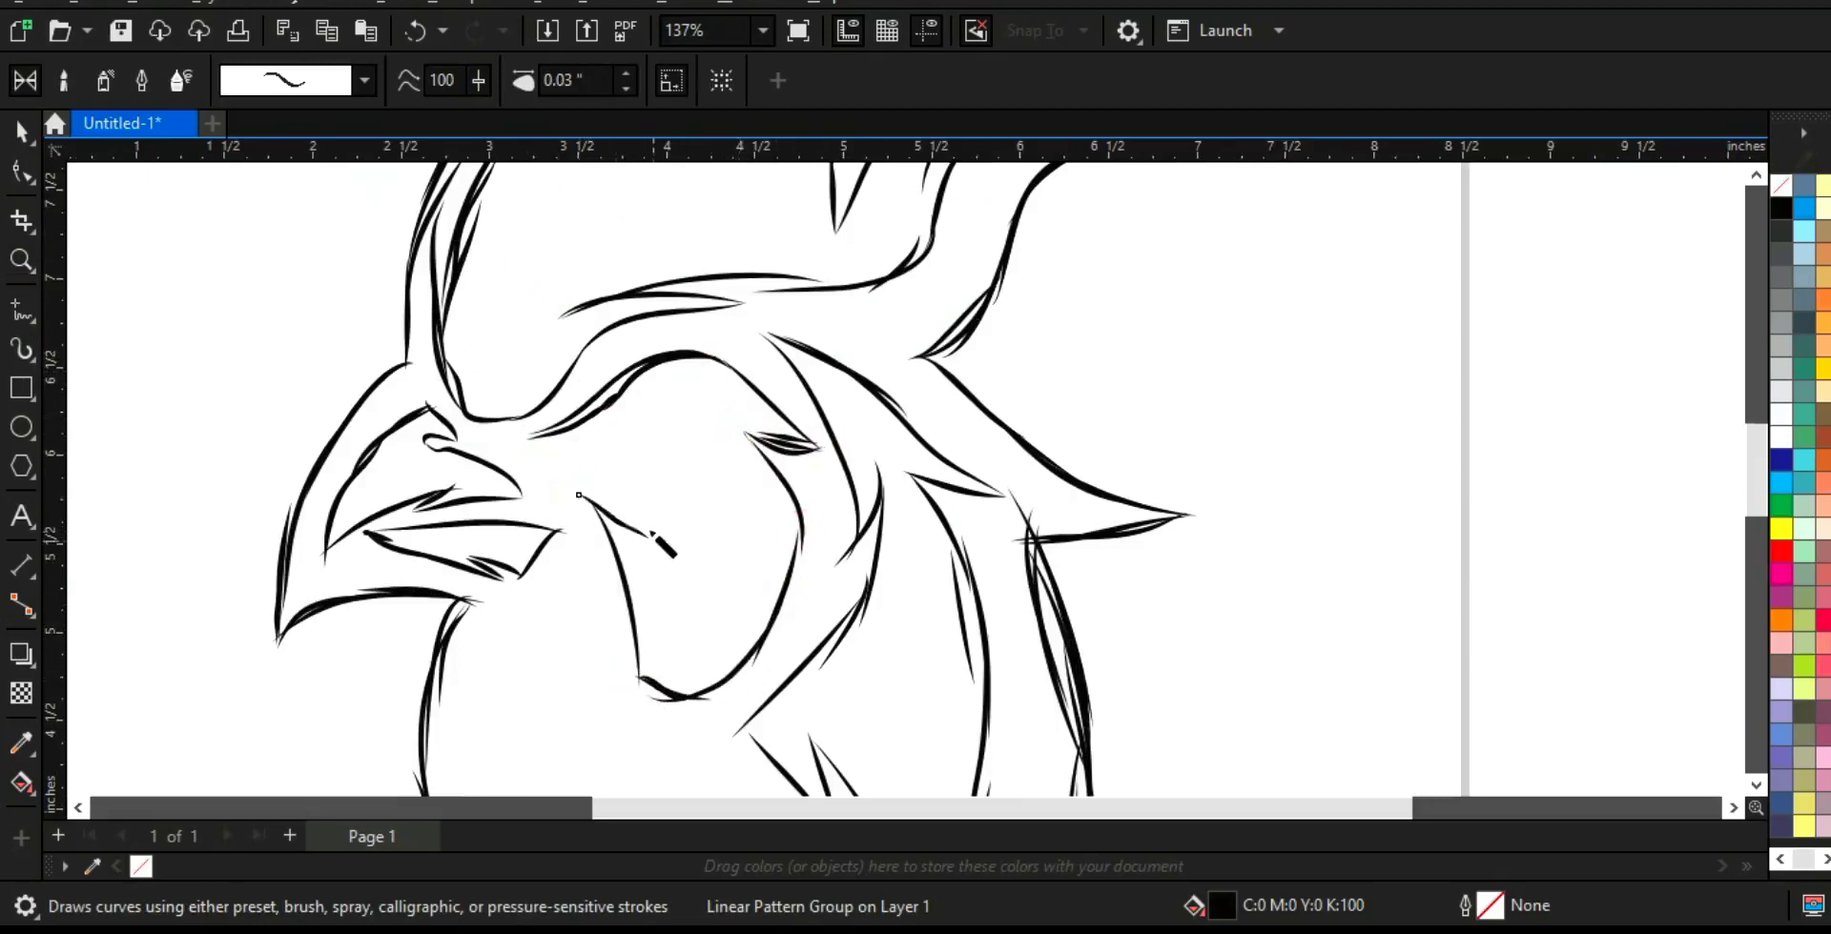
mouse_move(608, 471)
mouse_down()
mouse_move(699, 447)
mouse_move(699, 401)
mouse_up()
drag(567, 446, 566, 445)
- Sketch the wattle's inner contour and the fold lines inside it, starting from the base of the beak
scroll(829, 326, down, 6)
key(F2)
drag(722, 425, 1160, 615)
drag(380, 342, 459, 254)
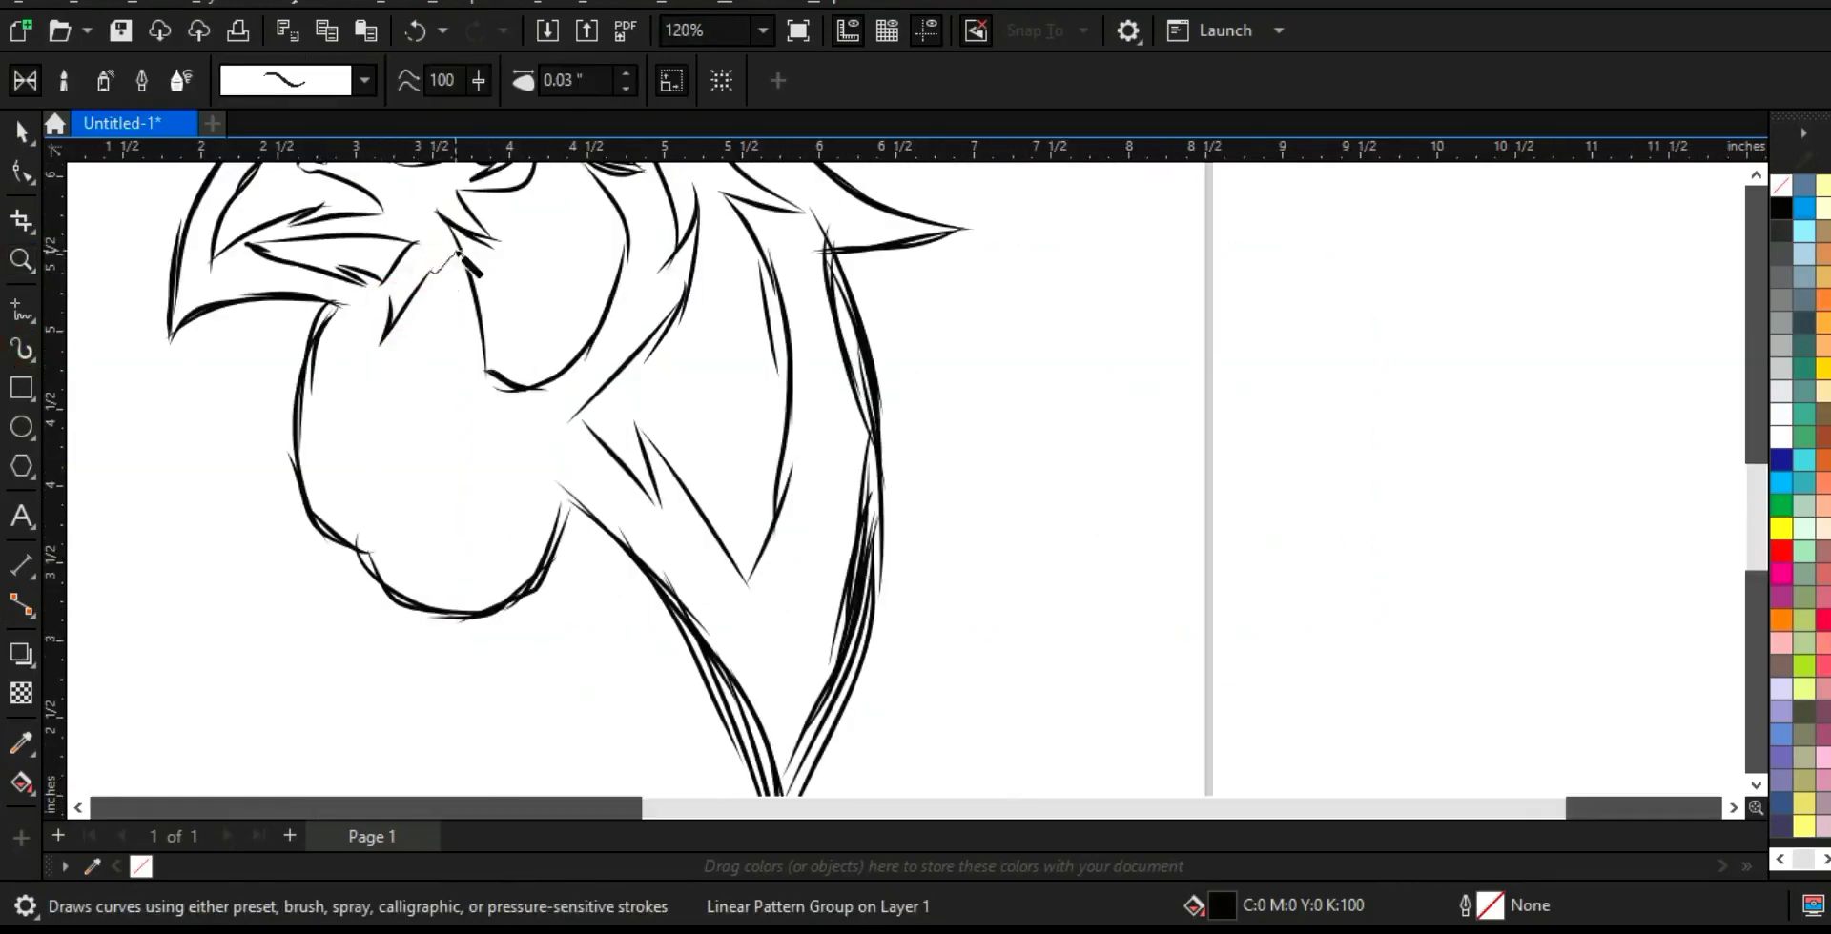
mouse_move(504, 512)
mouse_down()
mouse_move(488, 580)
mouse_move(450, 592)
mouse_move(329, 493)
mouse_up()
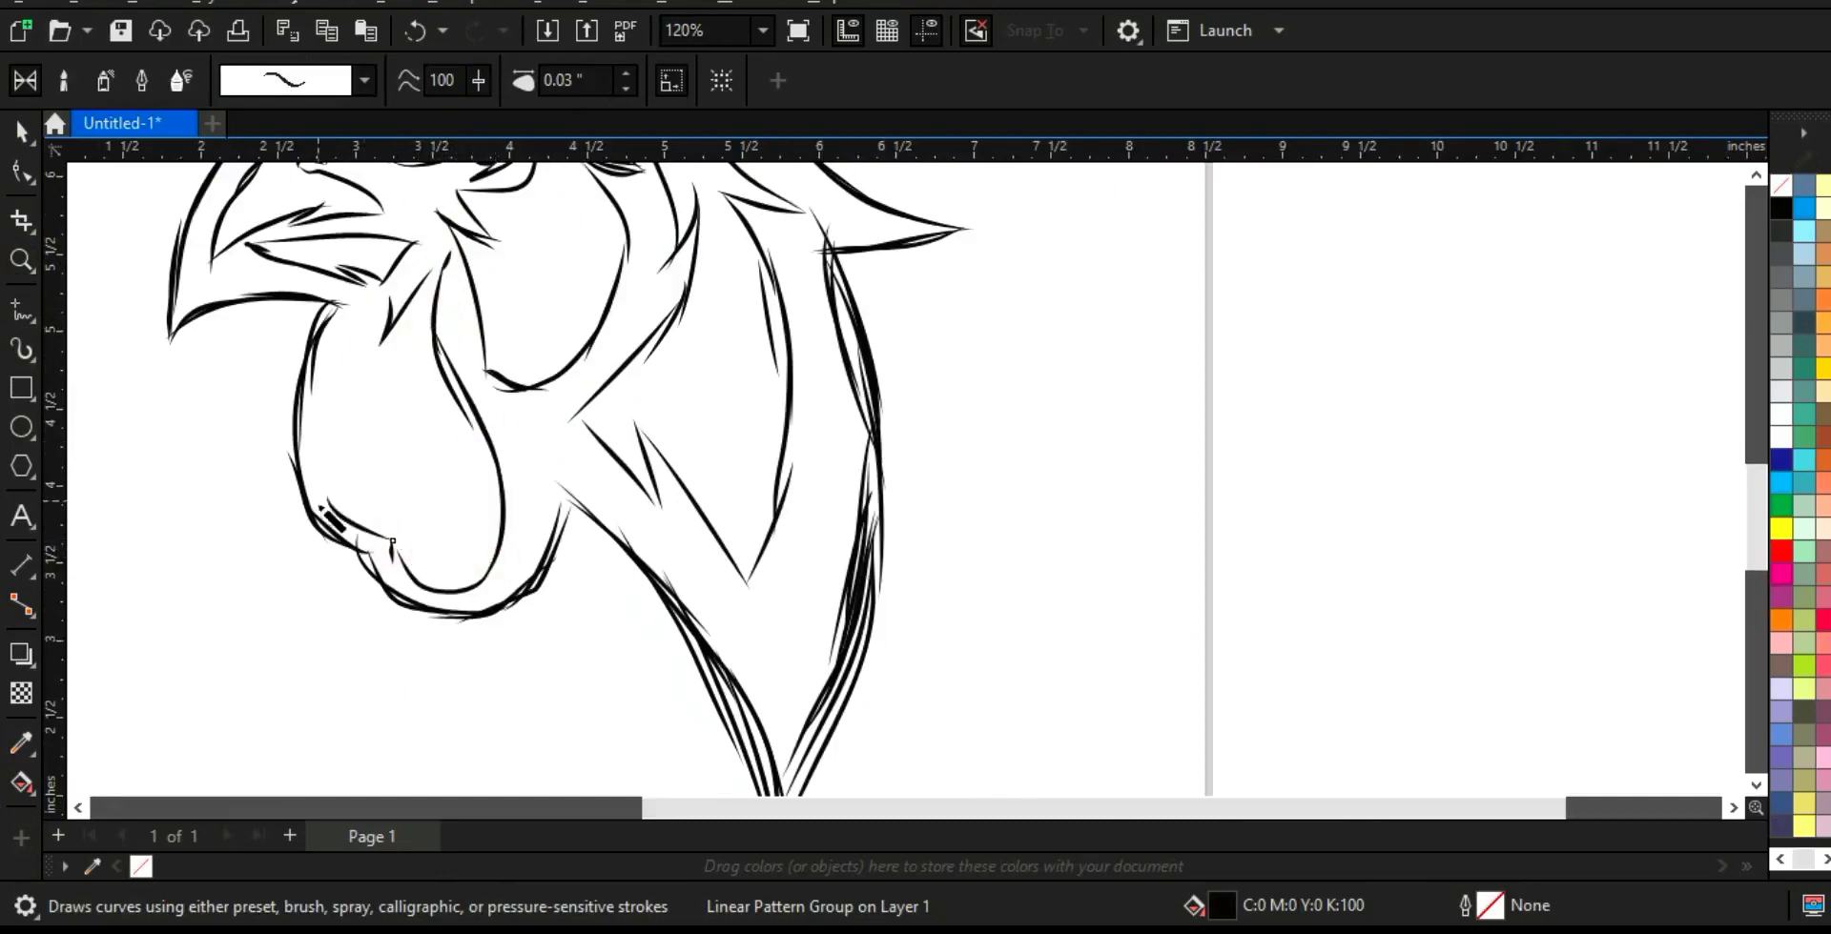
mouse_move(329, 395)
mouse_down()
mouse_move(405, 291)
mouse_move(391, 534)
mouse_up()
drag(391, 534, 448, 396)
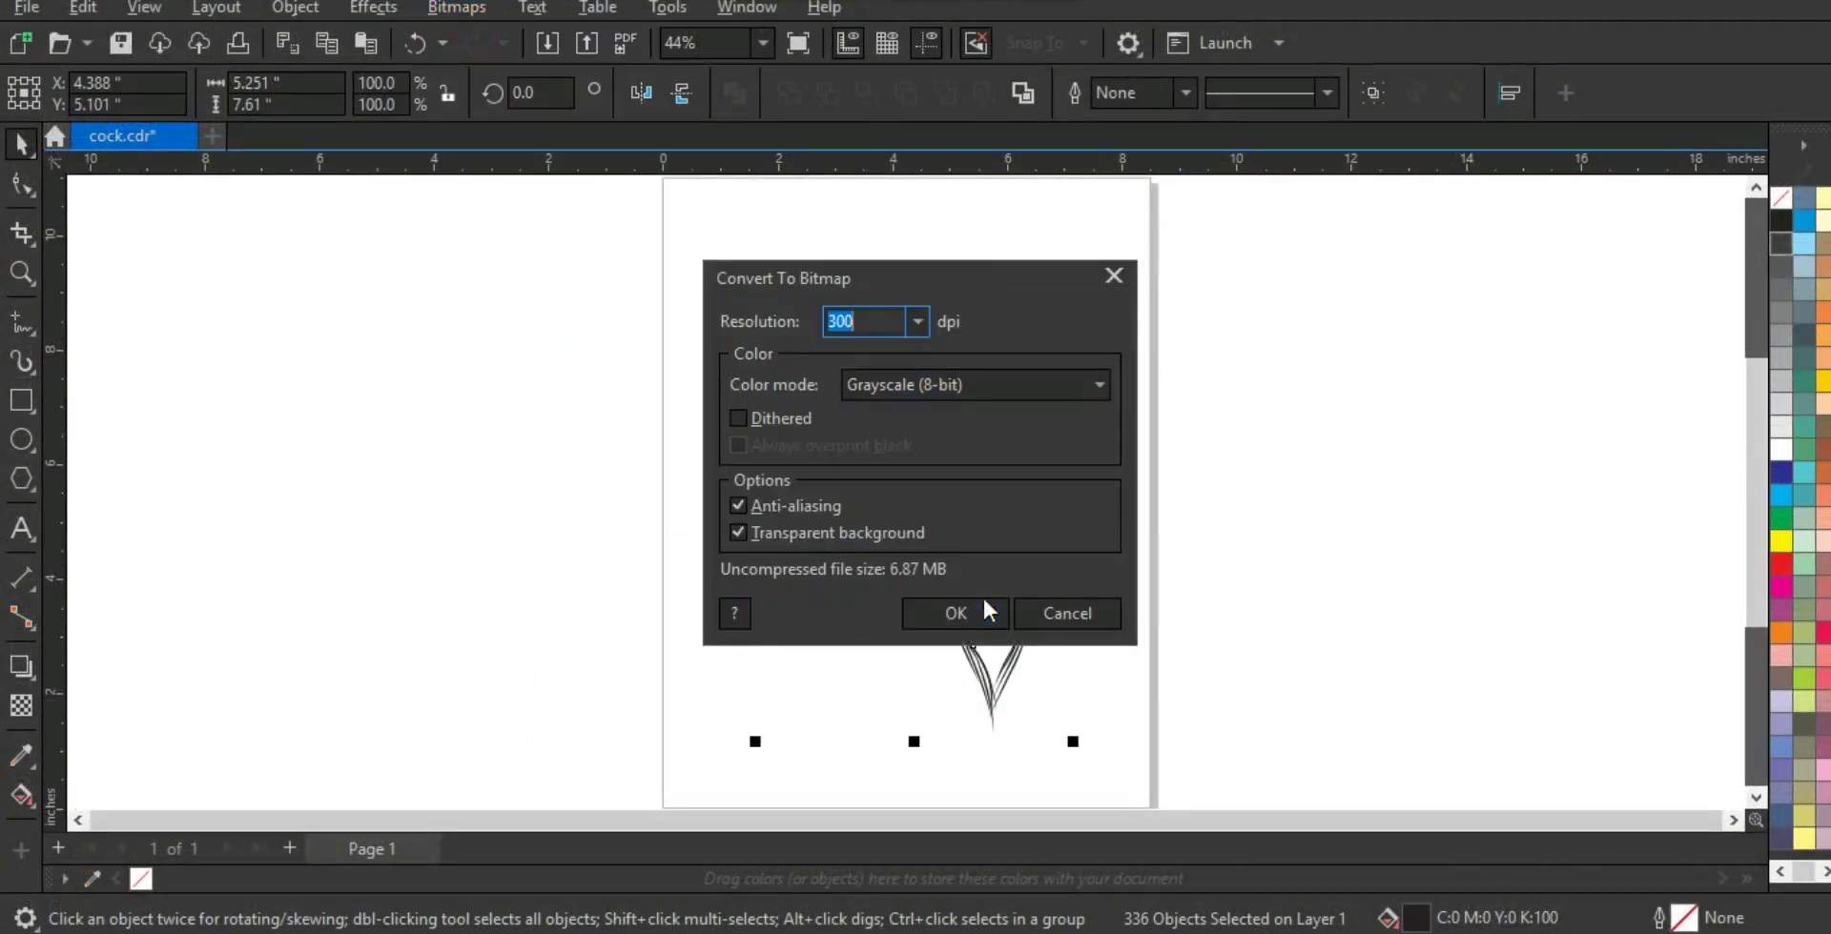
- Convert the selected sketch to a 300 dpi 8-bit grayscale bitmap with transparent background and move it off the page beside the beak side
click(952, 613)
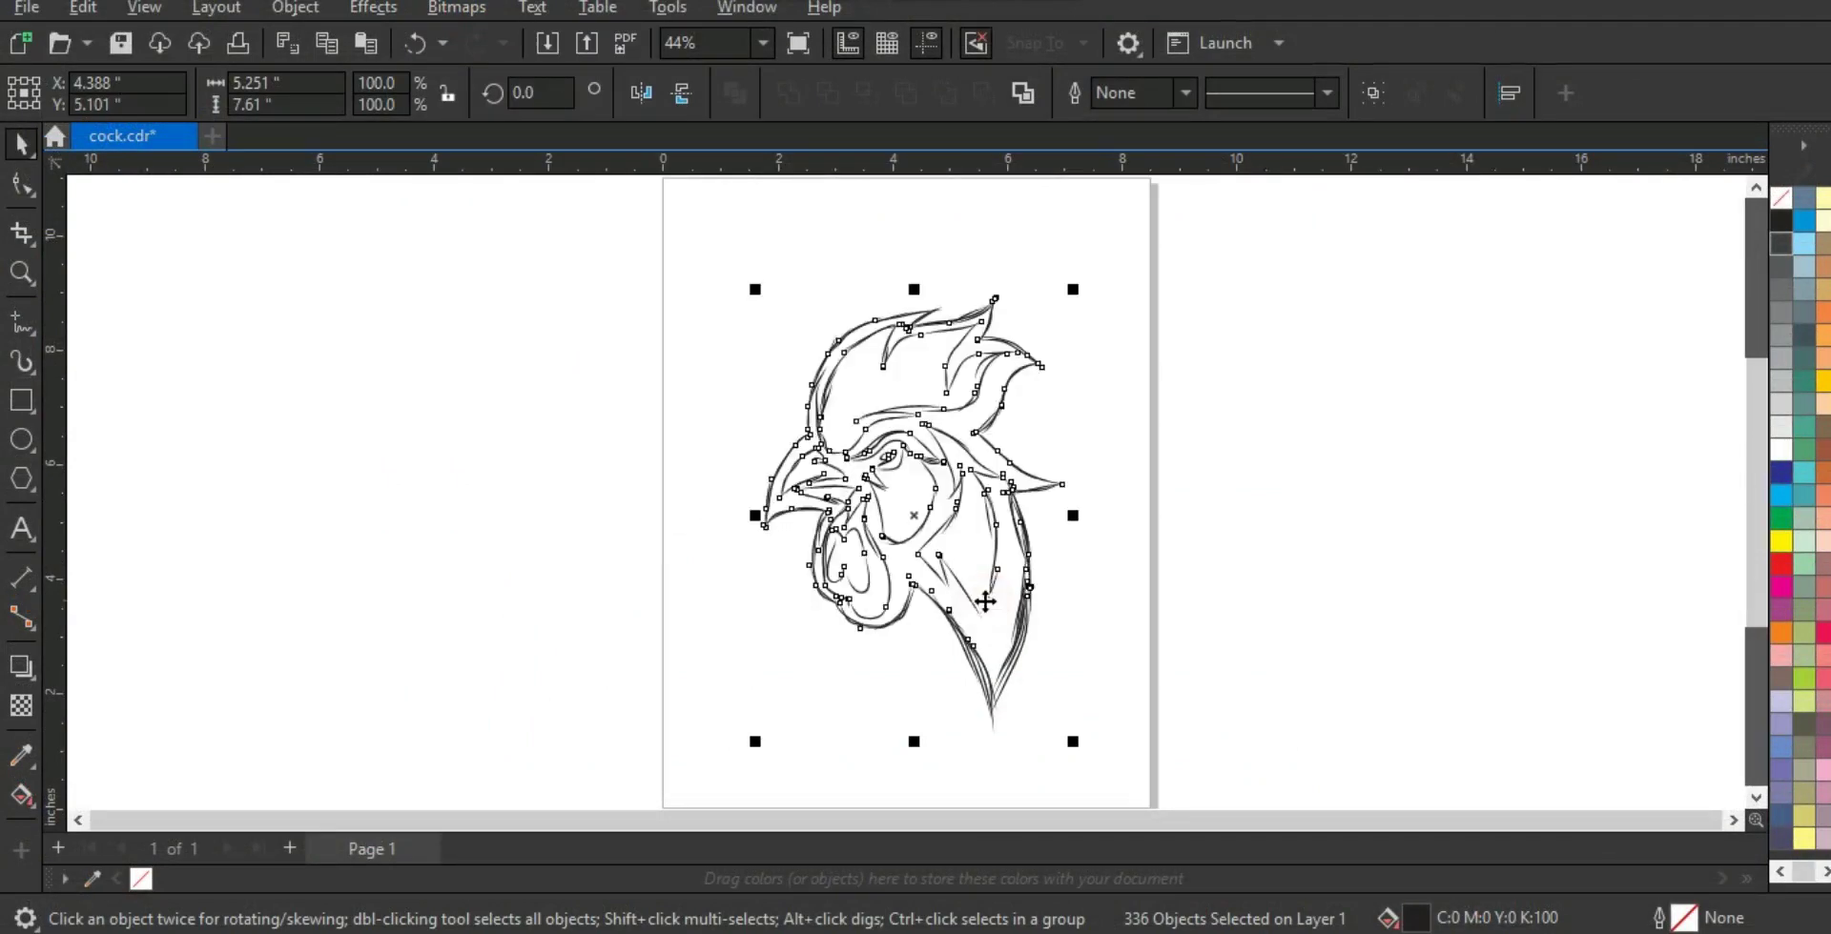
click(21, 273)
right_click(846, 412)
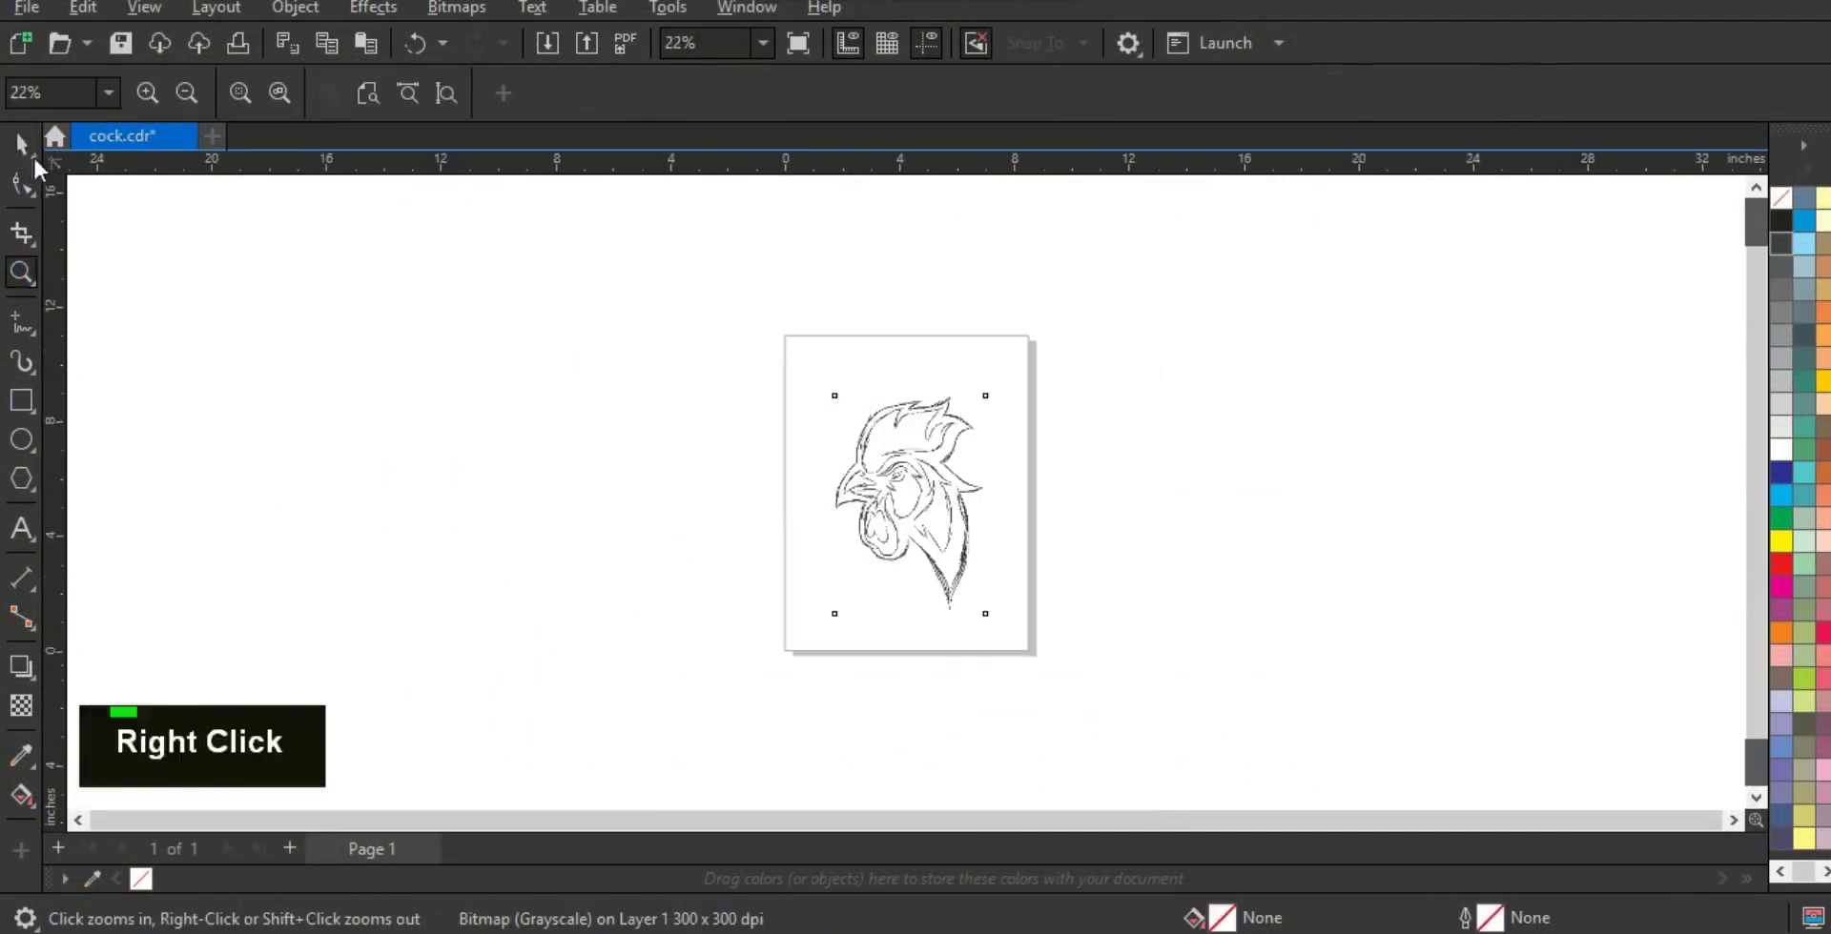
click(21, 143)
drag(906, 457, 464, 429)
key(shift+F2)
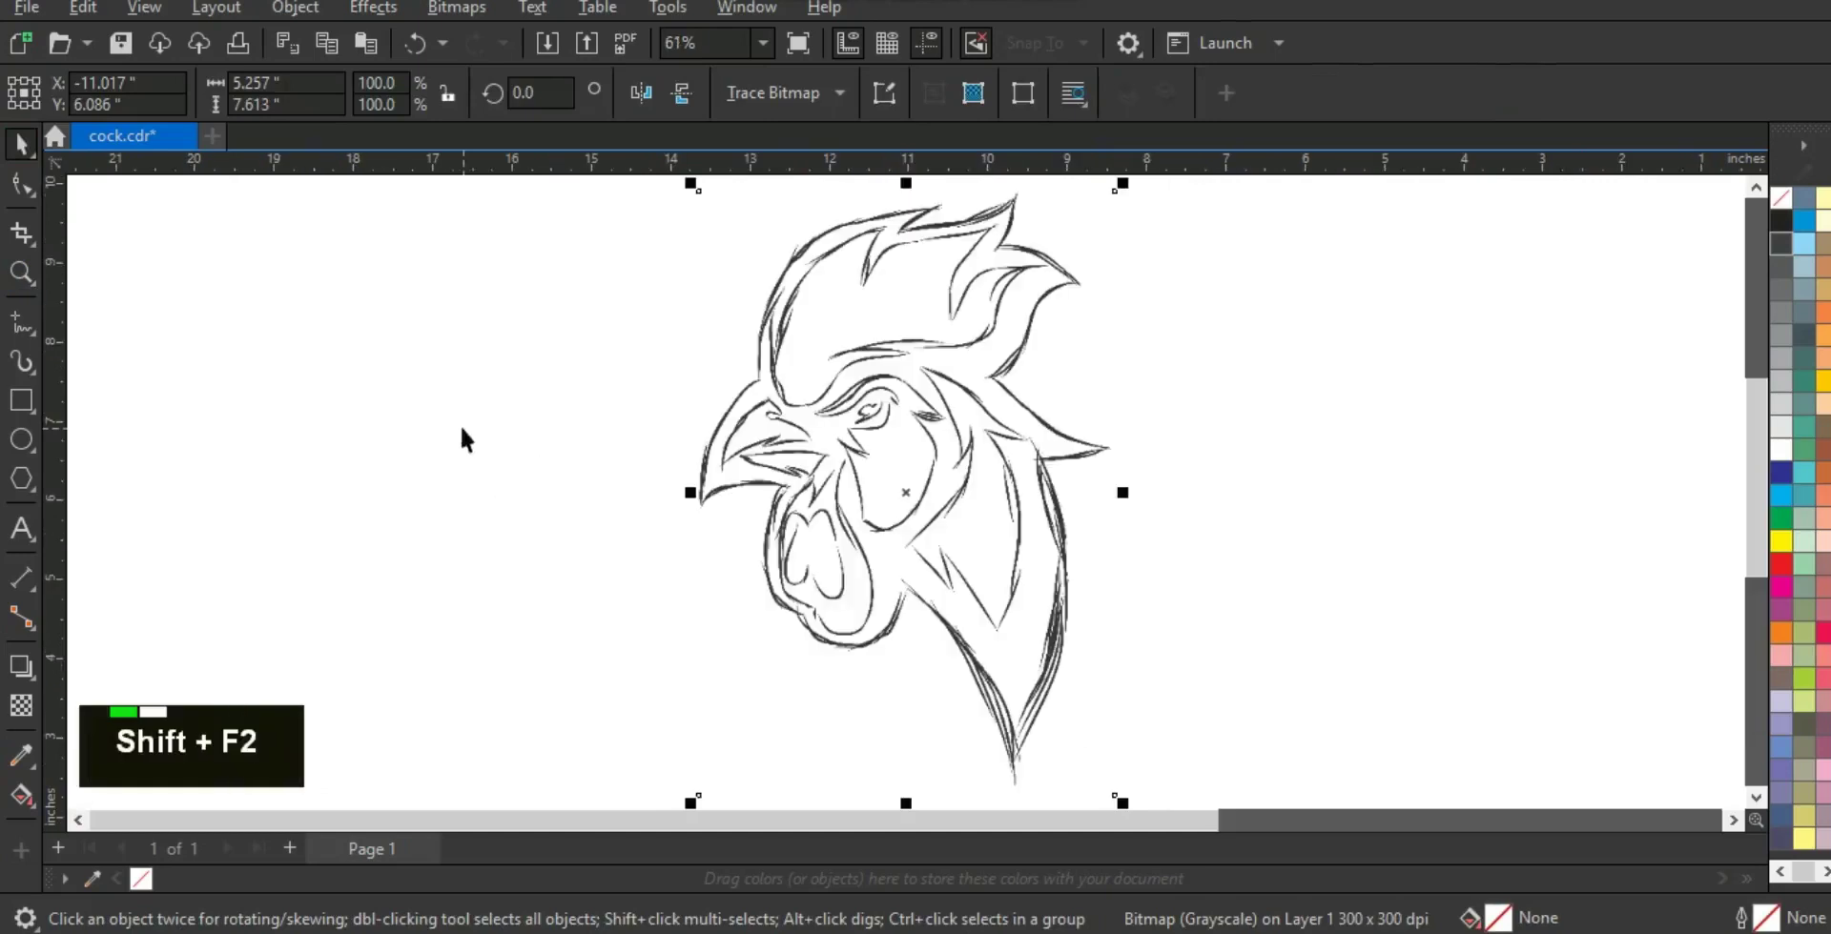
- Fade the sketch bitmap with a uniform transparency of about 79
click(21, 707)
key(F3)
click(839, 769)
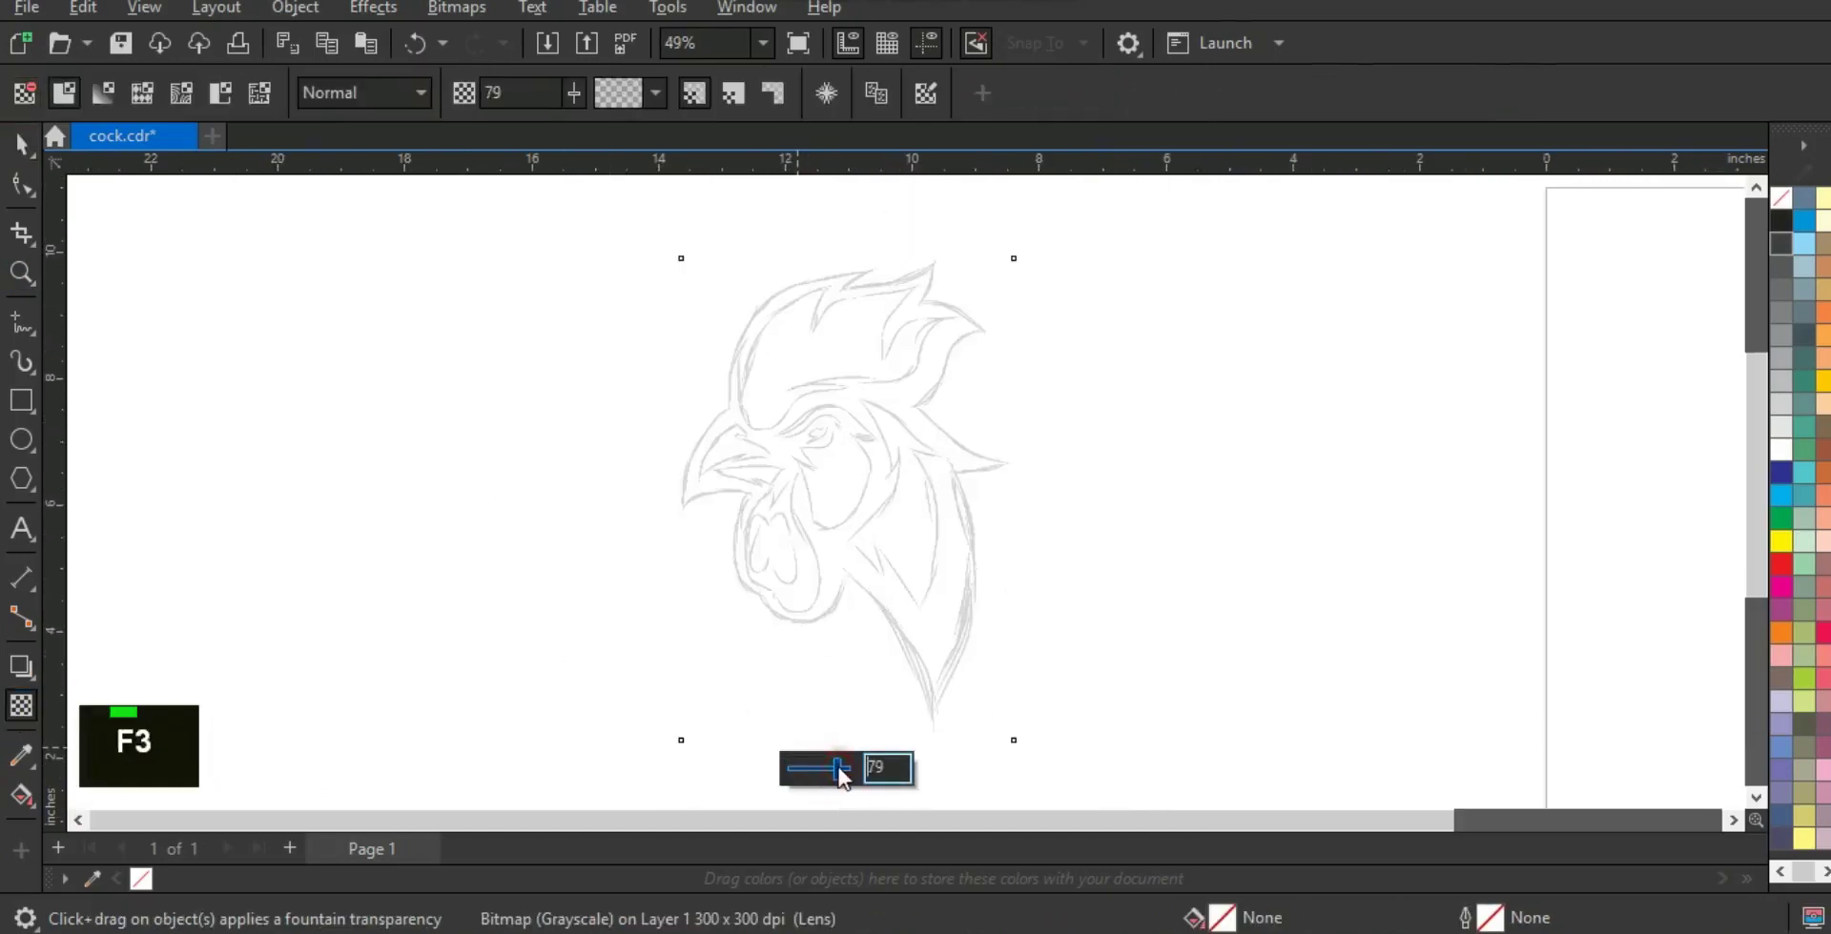
drag(845, 768, 838, 758)
- Draw a straight freehand line from the beak tip to the comb's front base and set its outline width to 3 pt
click(19, 275)
drag(655, 234, 1156, 613)
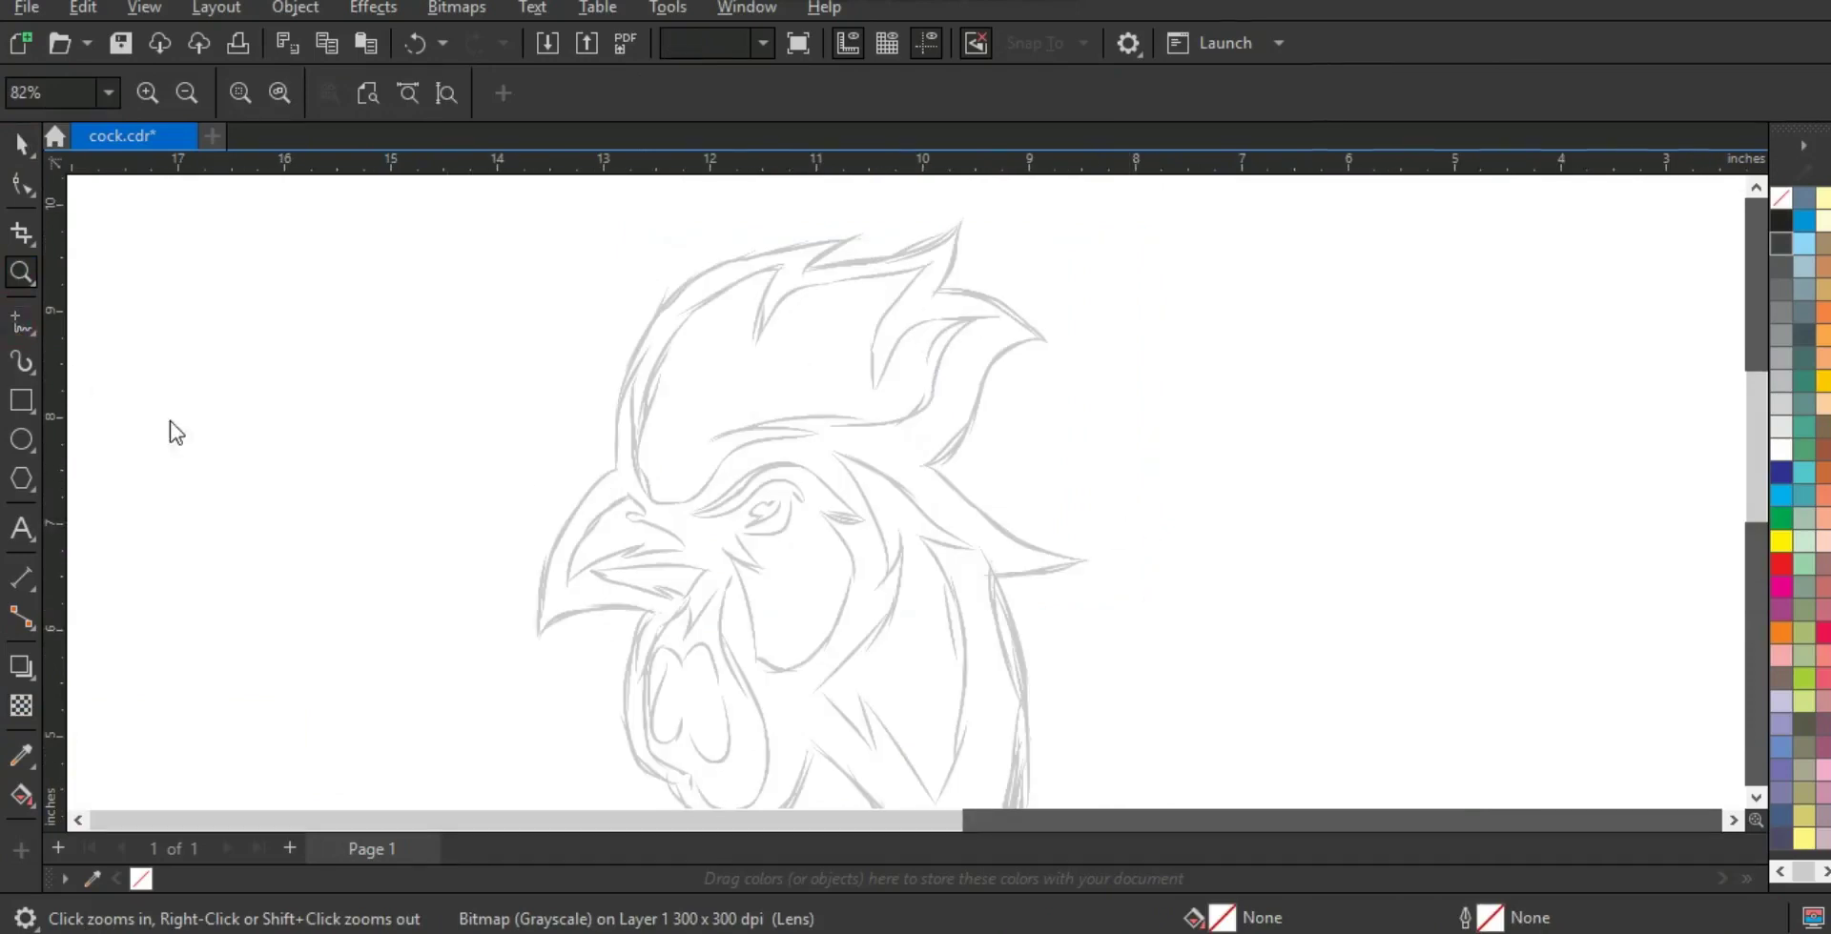
click(19, 325)
click(842, 93)
click(822, 236)
click(539, 632)
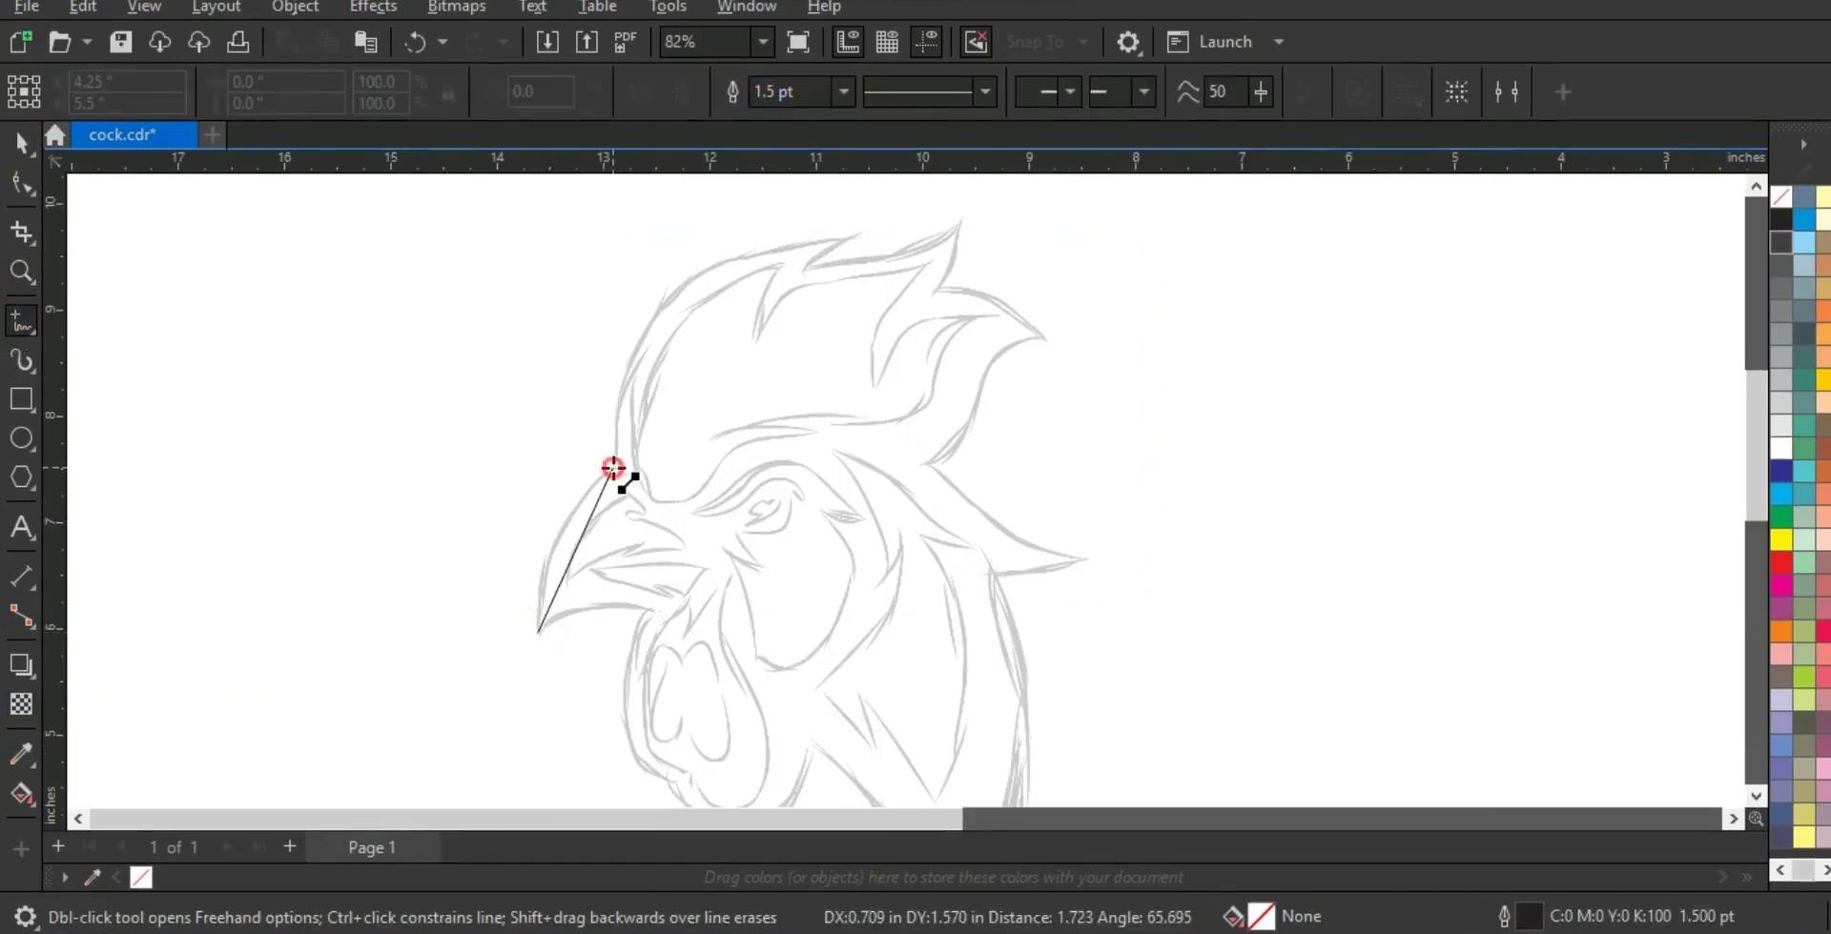
click(612, 467)
click(843, 91)
click(794, 256)
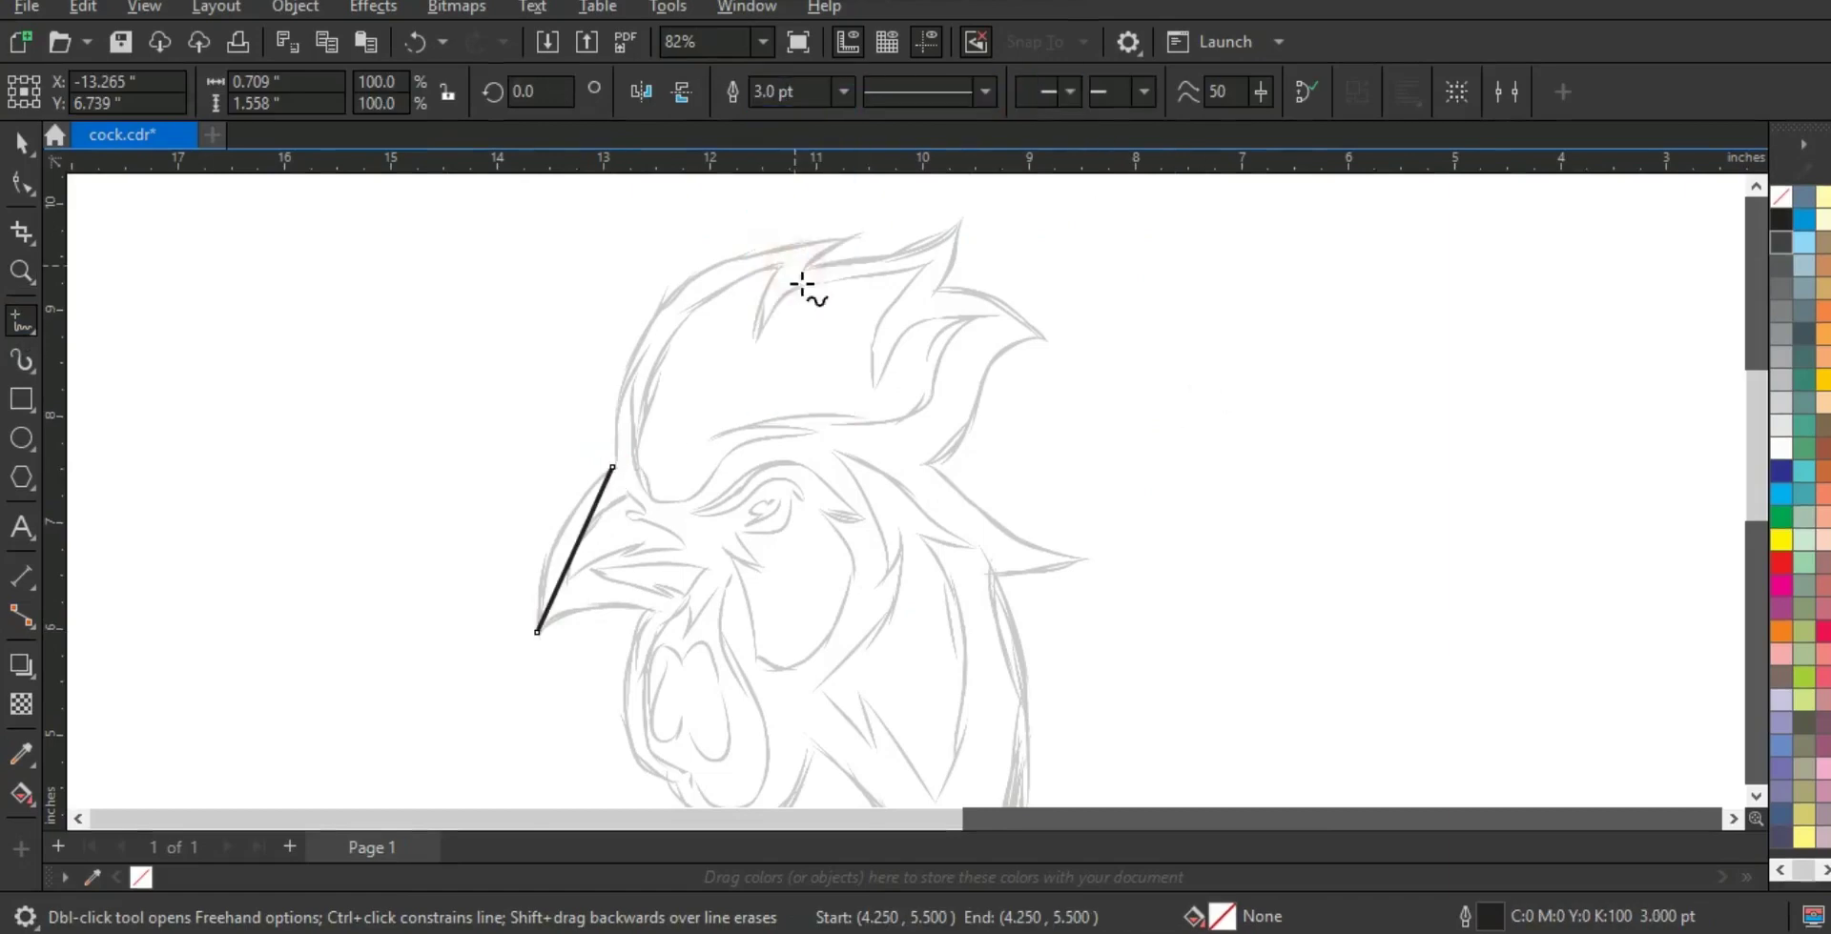
- Extend the line with straight segments around the comb, placing a node at each tip and notch down to its rear base
key(space)
key(space)
click(614, 468)
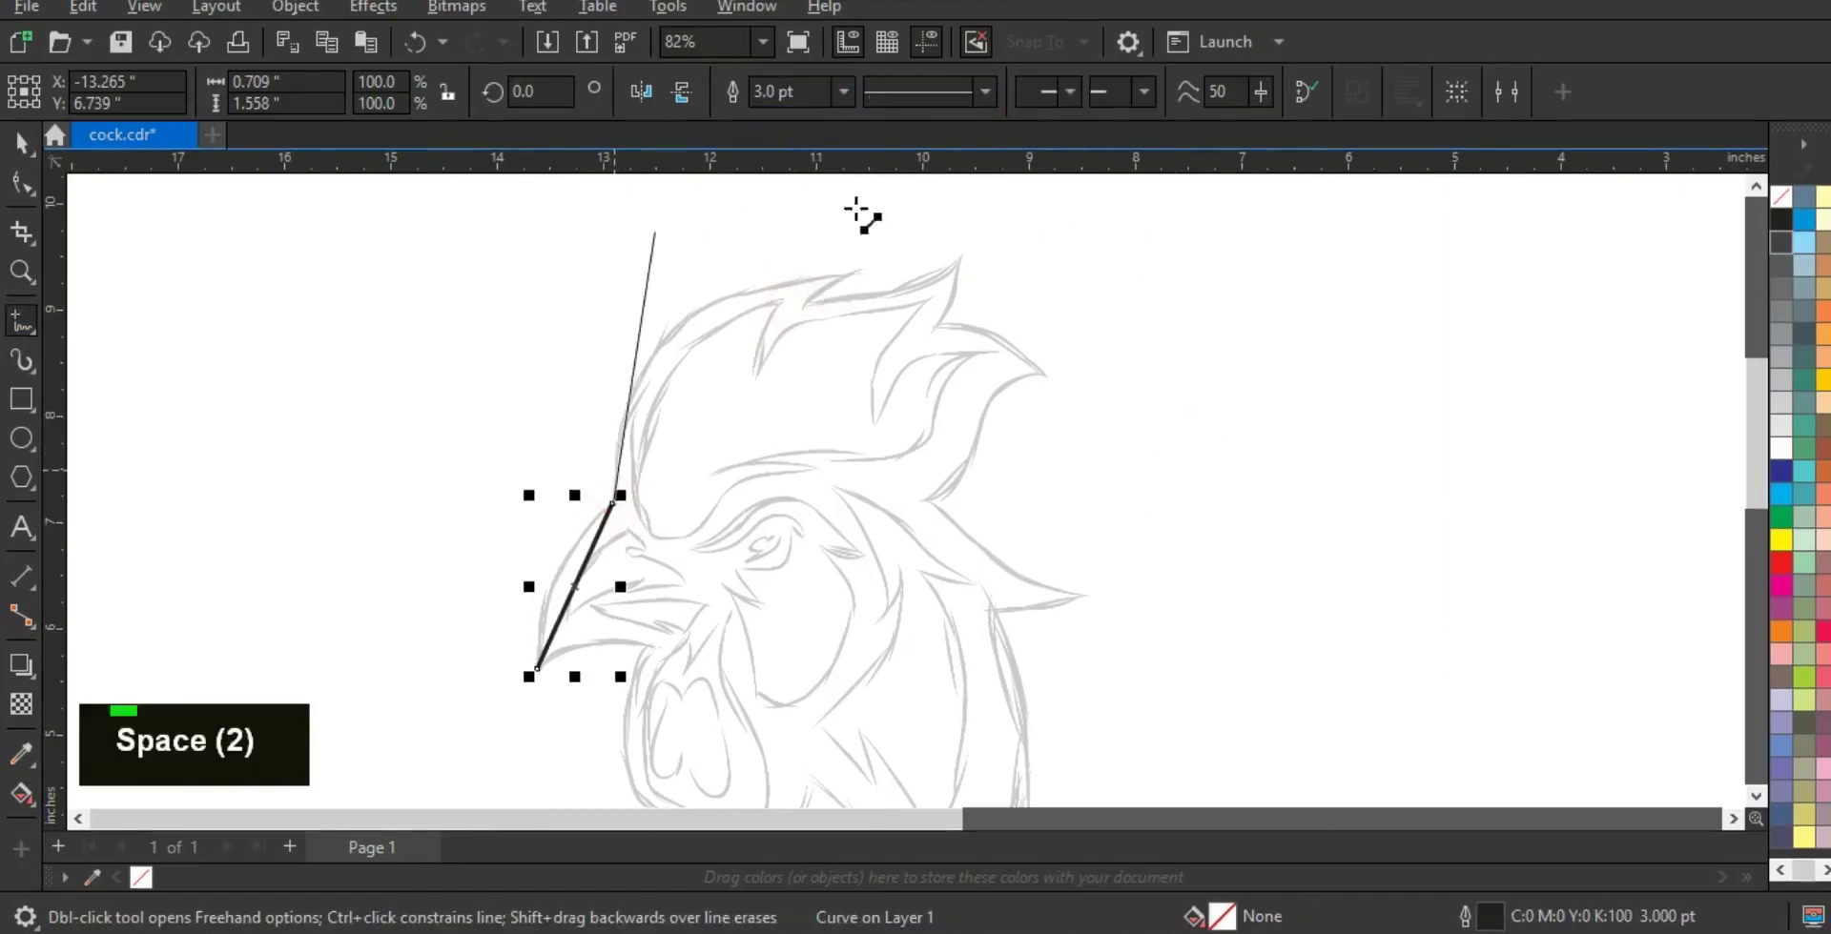
double_click(855, 282)
double_click(804, 315)
double_click(963, 270)
double_click(937, 334)
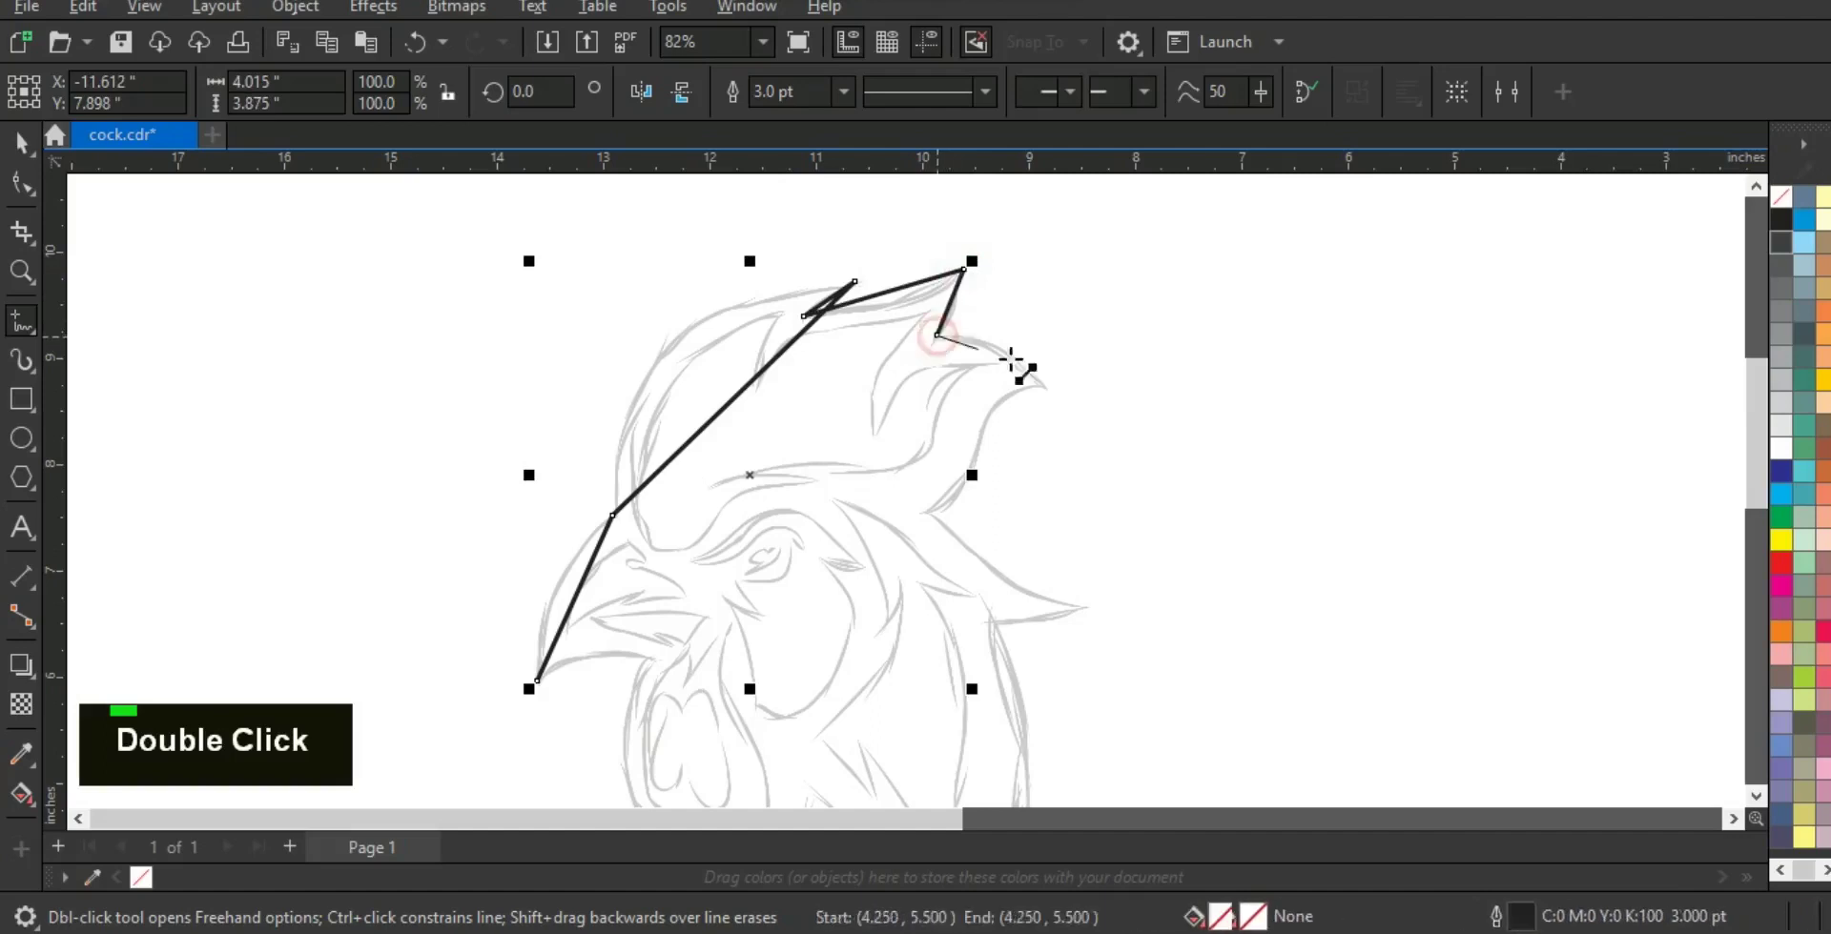
double_click(1046, 389)
double_click(932, 510)
- Continue the straight segments around the rear feather, neck point and wattle, closing the outline at the beak tip
double_click(1087, 607)
double_click(996, 618)
double_click(963, 770)
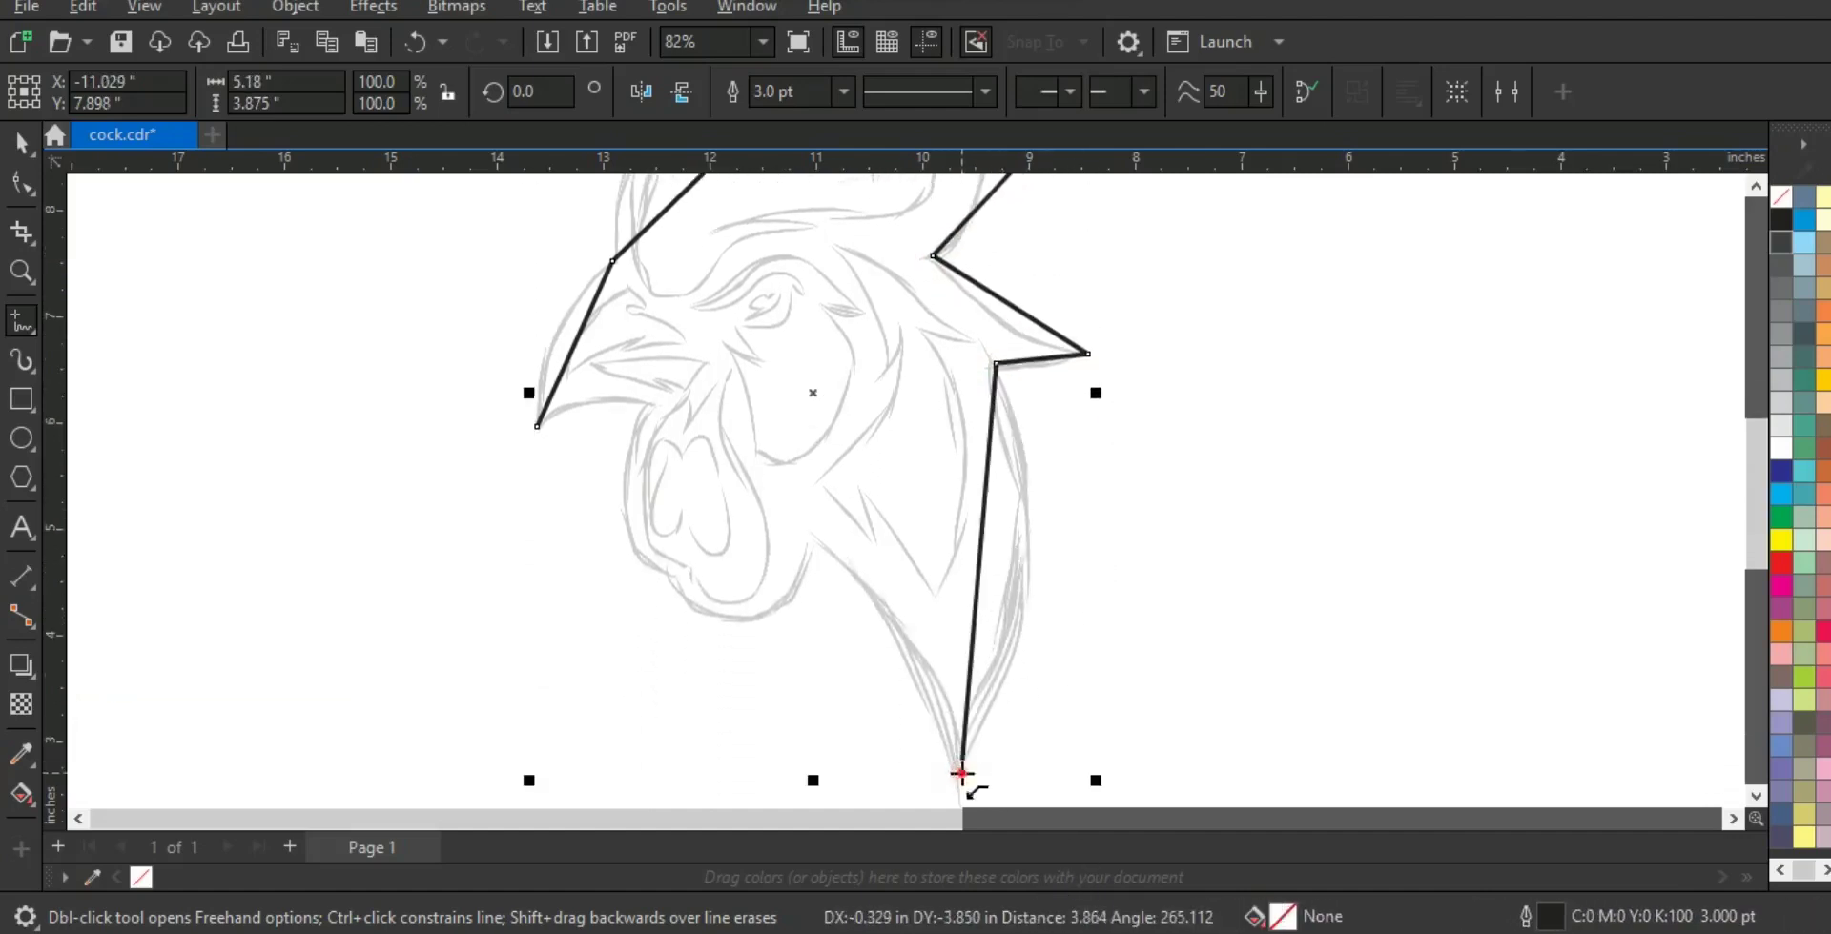
double_click(809, 533)
double_click(681, 572)
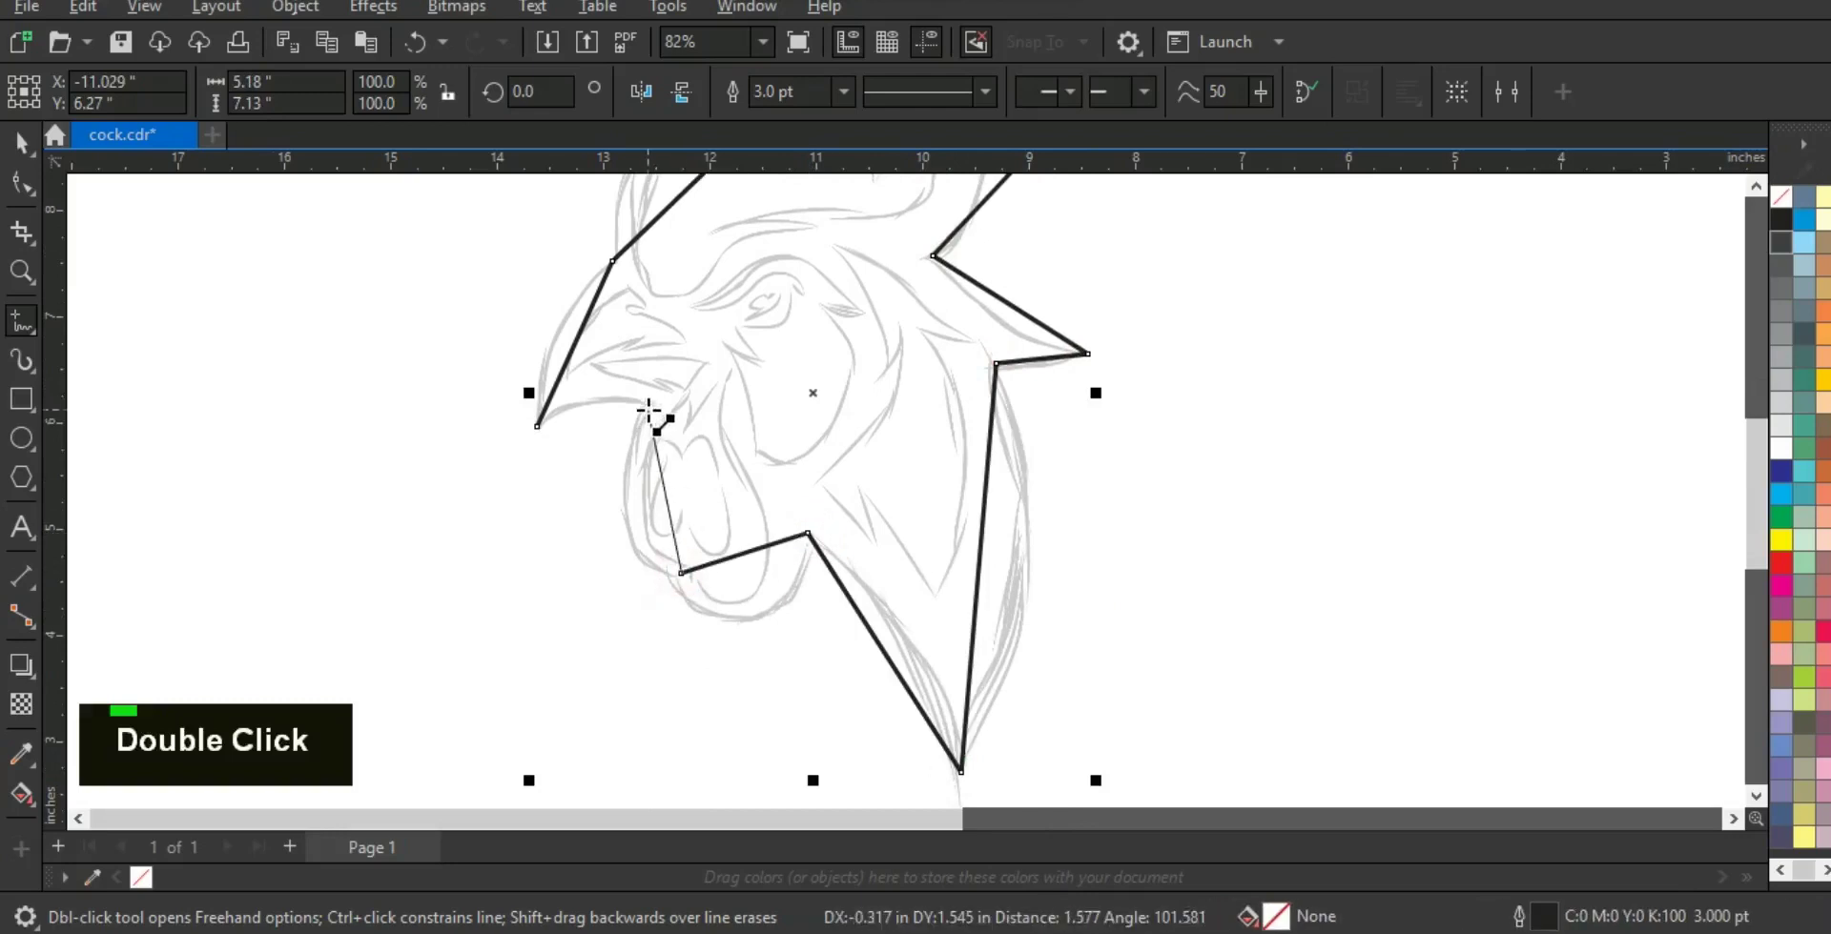
double_click(649, 403)
- Select all nodes of the traced outline with the Shape tool and convert its straight segments to curves
click(21, 271)
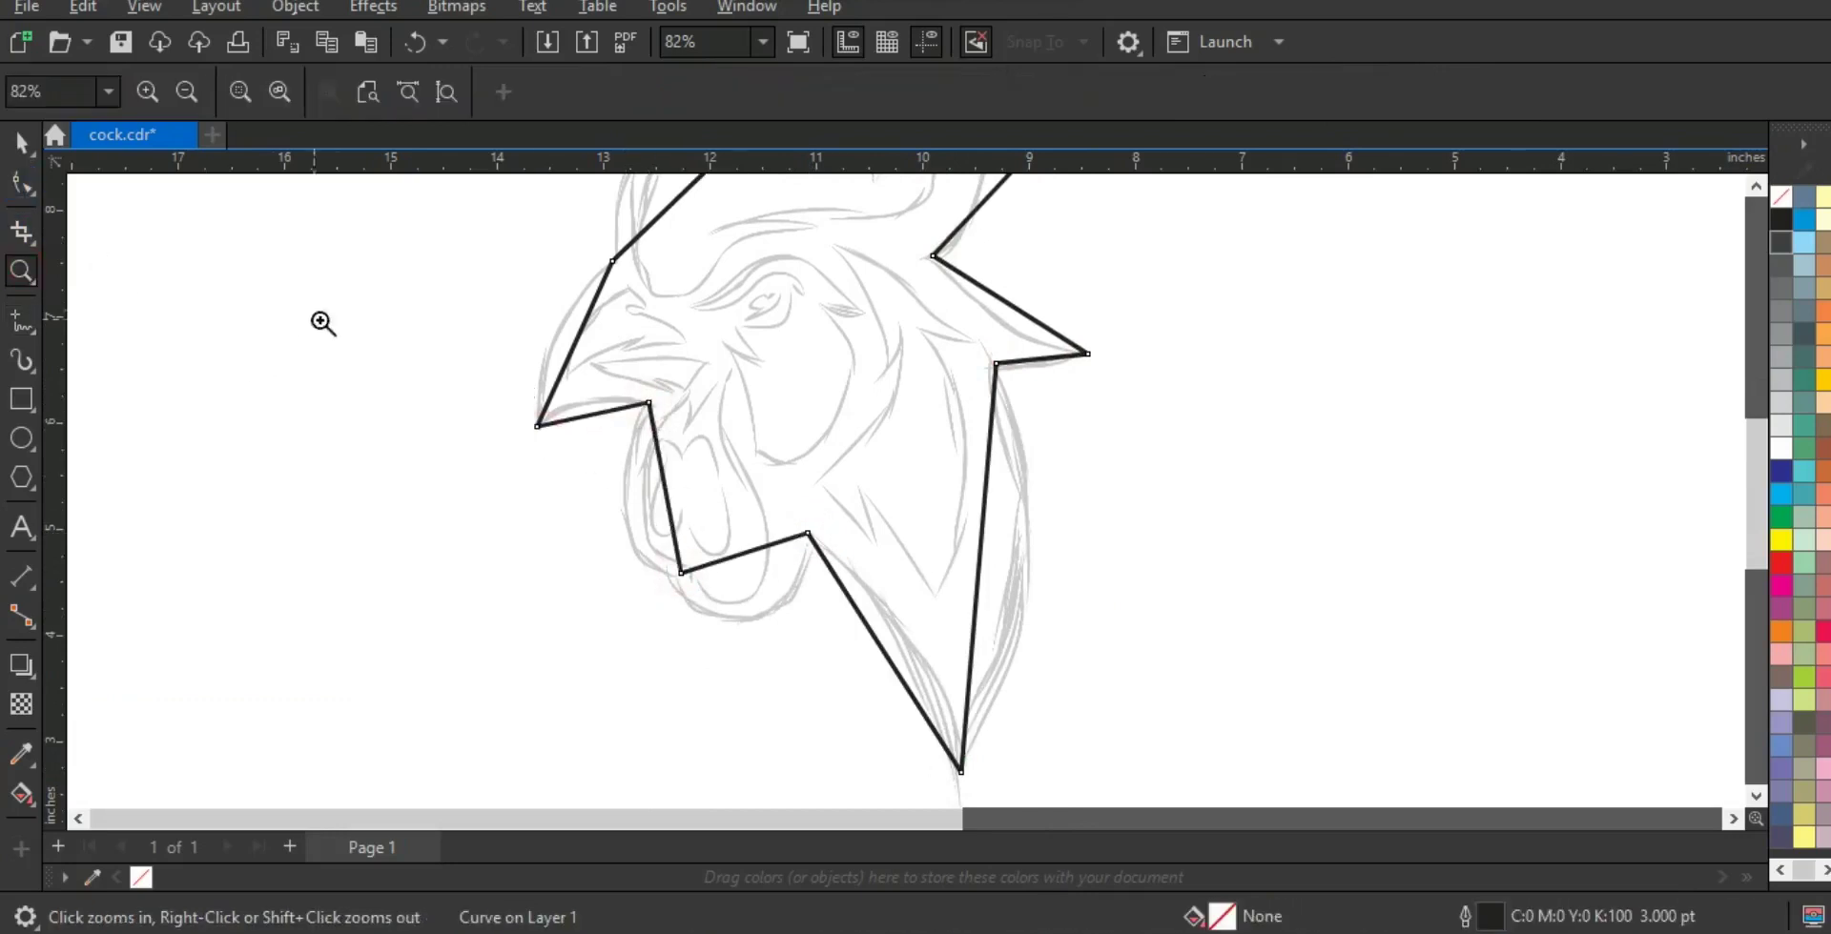
right_click(286, 319)
click(21, 183)
drag(552, 231, 1059, 735)
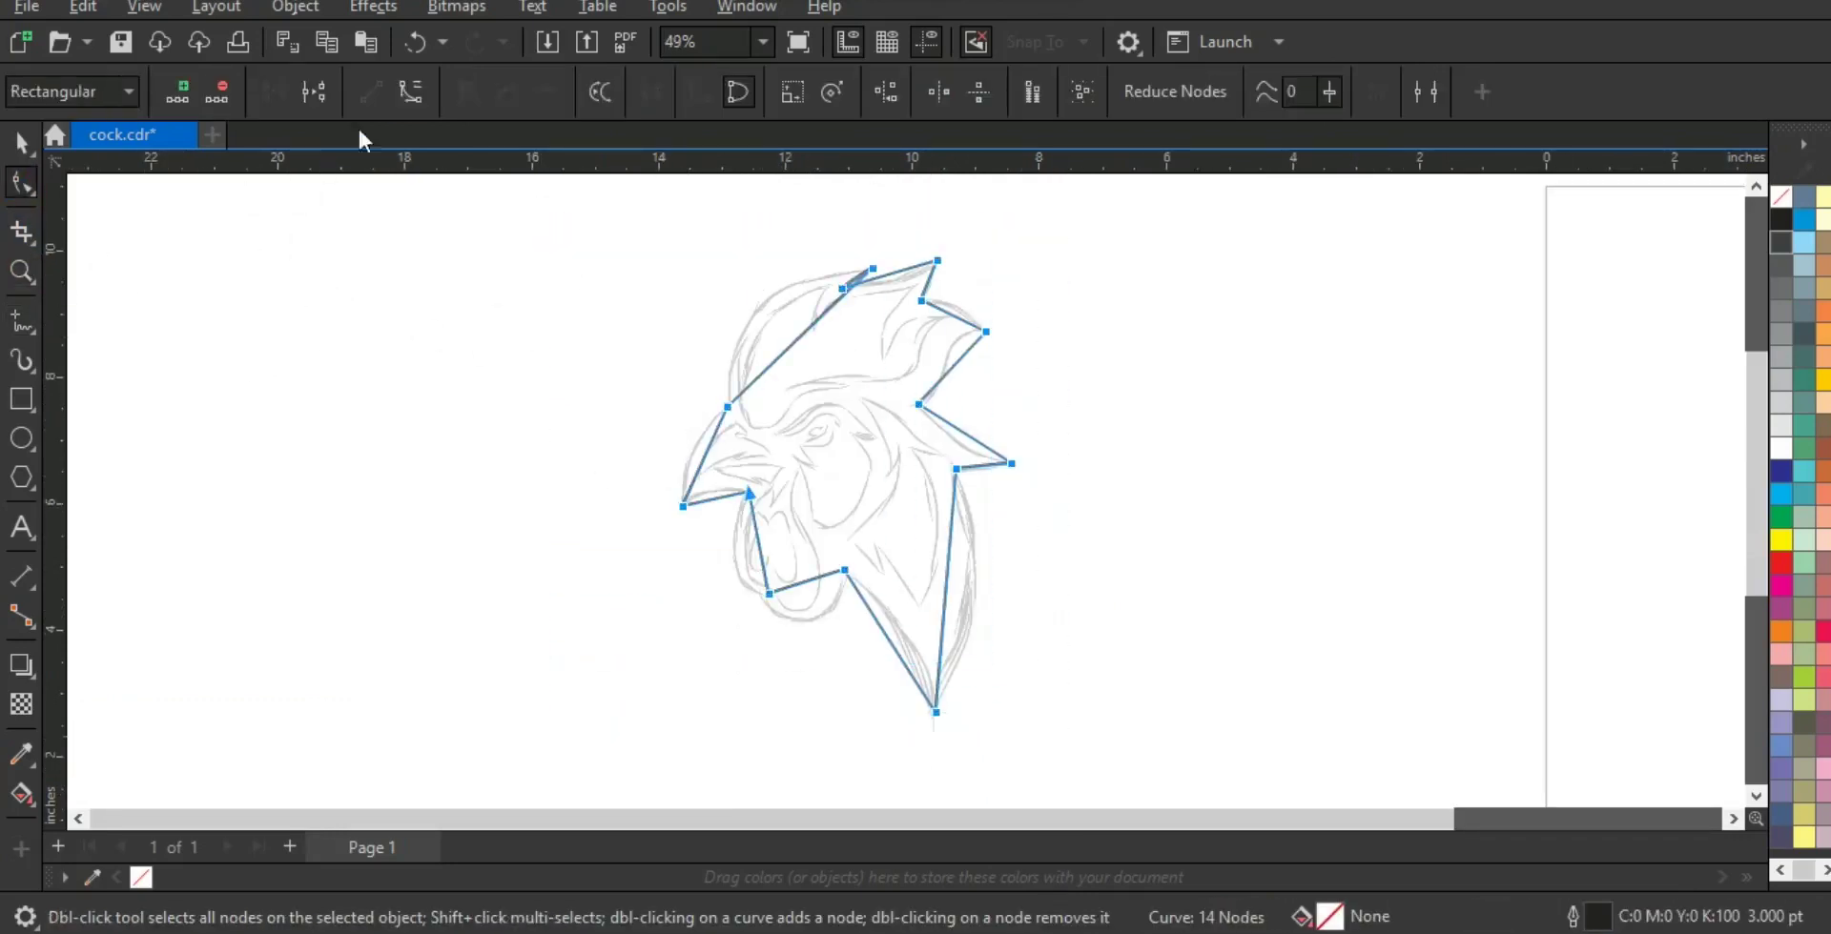
- Bend the long segment at the front of the comb outward so it follows the sketched arc
key(z)
drag(1126, 461, 1126, 461)
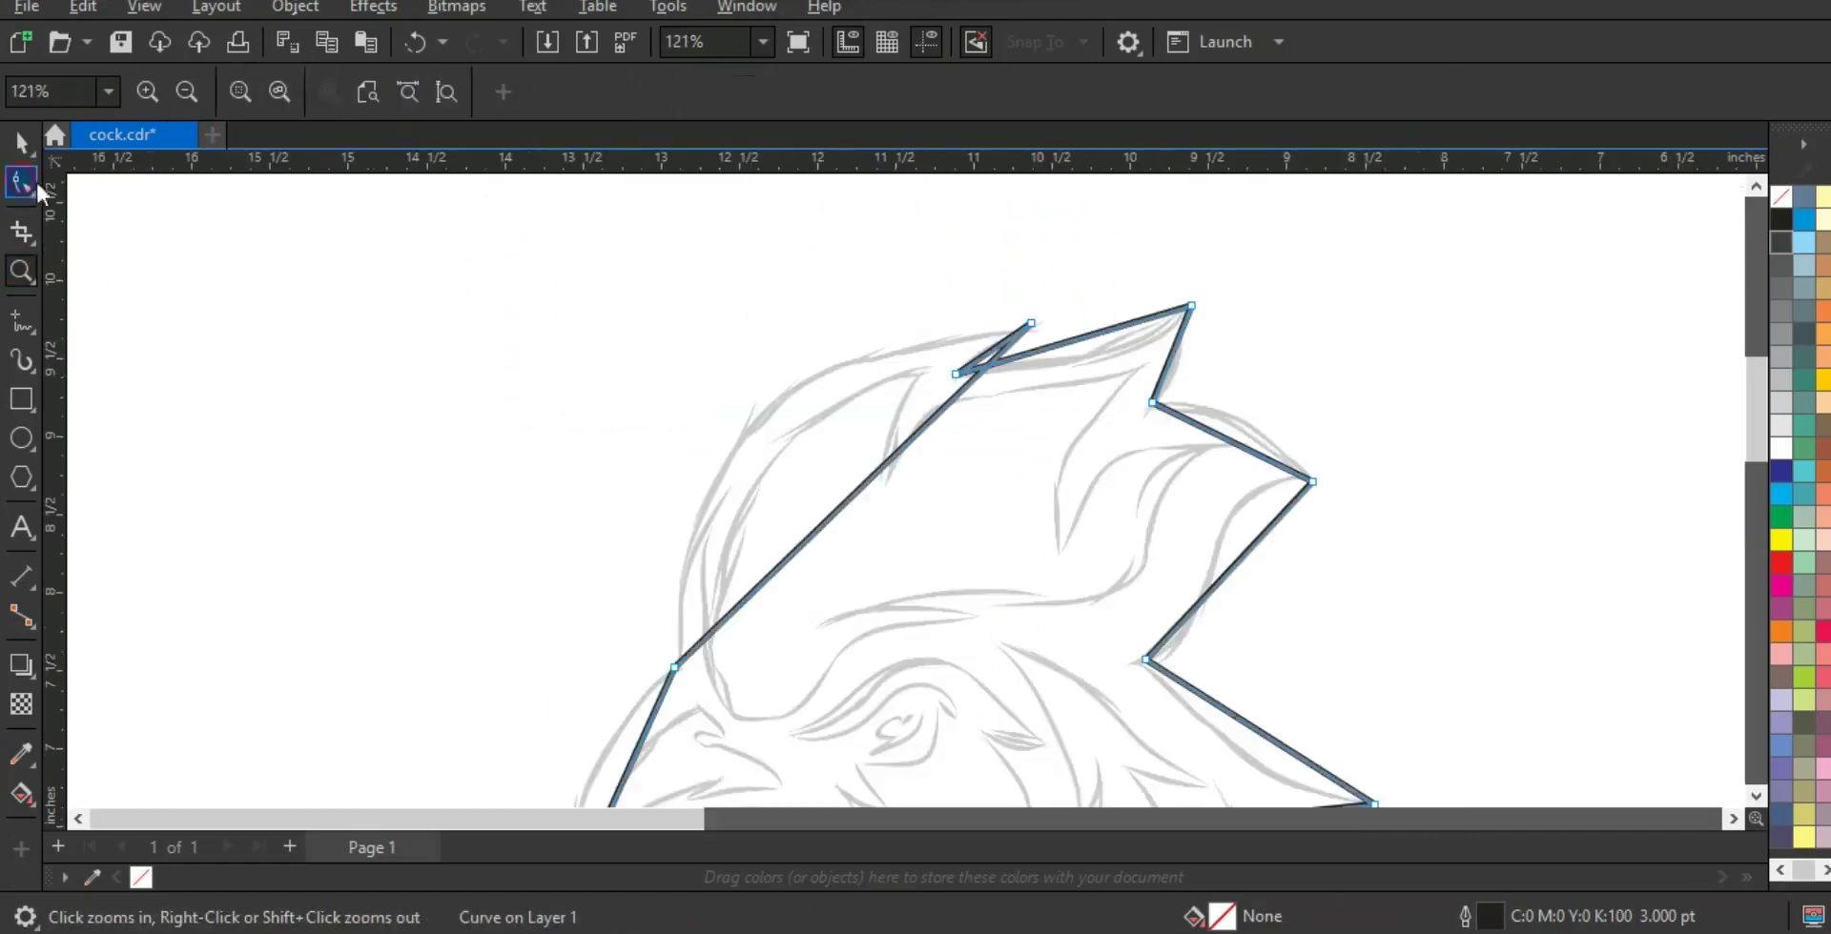
key(F10)
drag(797, 563, 650, 448)
drag(913, 432, 787, 323)
drag(650, 448, 648, 445)
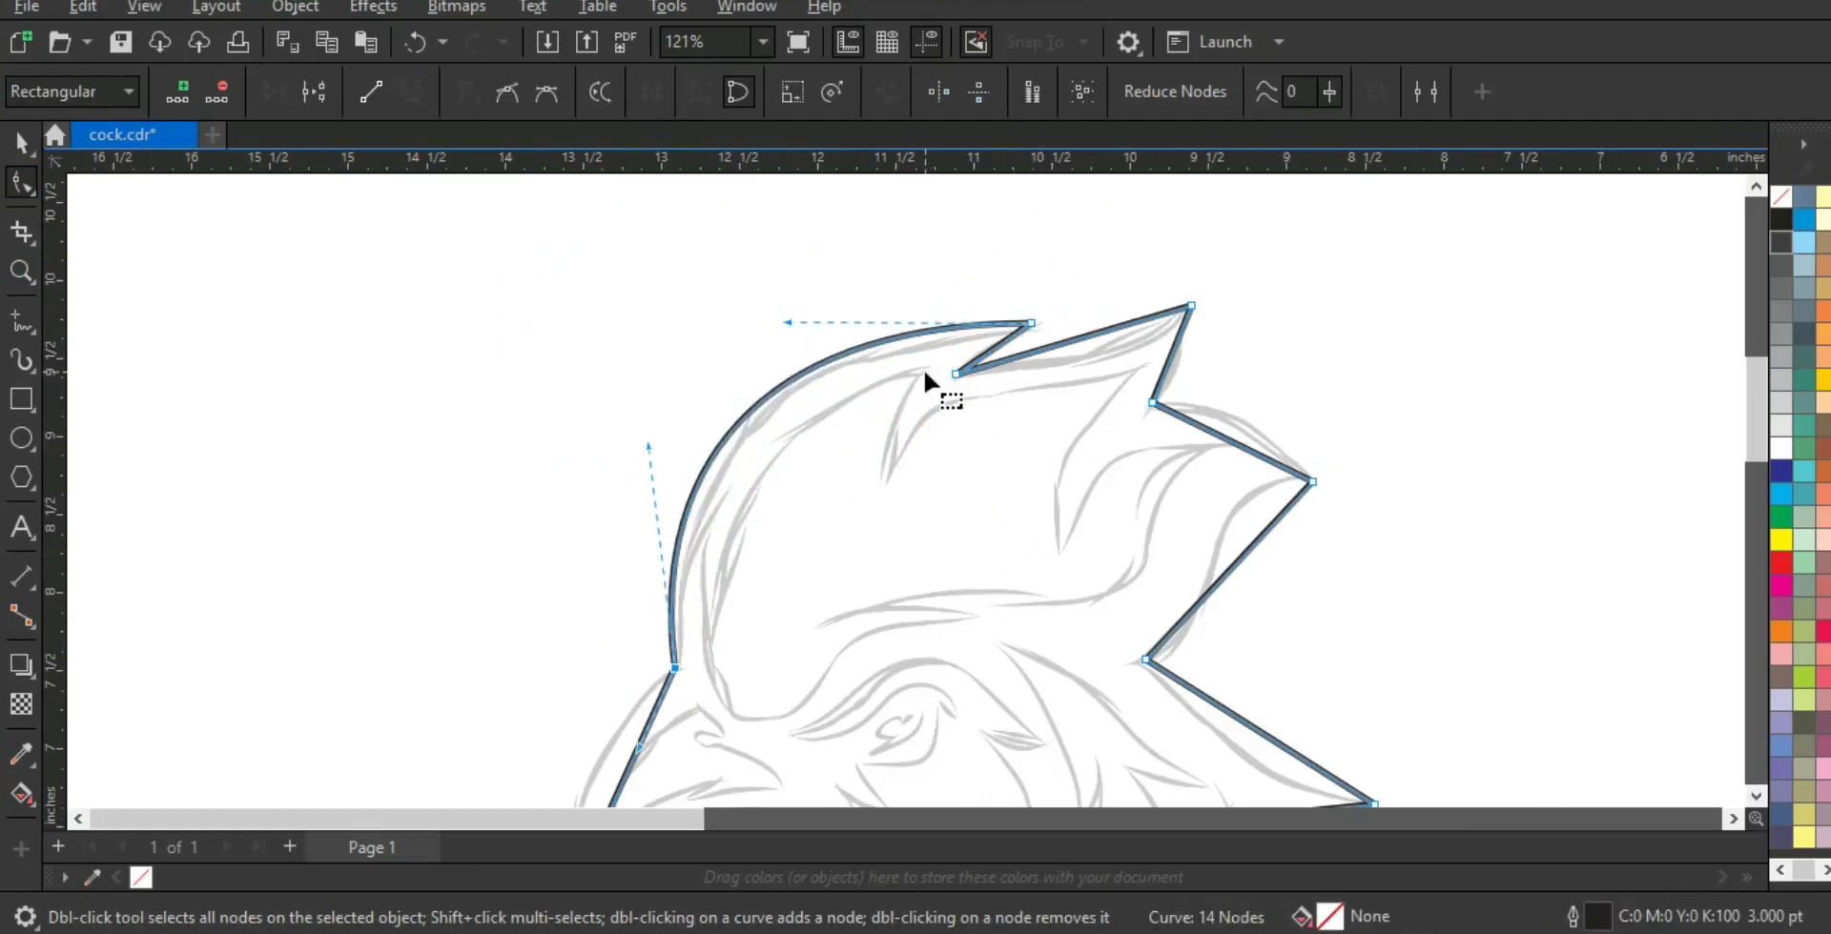
- Curve the outline segments around the comb's first notch and both sides of its middle tip to match the sketch
click(21, 272)
drag(659, 262, 1321, 492)
click(19, 181)
drag(883, 435, 858, 430)
drag(1206, 370, 1202, 503)
drag(1009, 429, 1013, 349)
drag(1201, 502, 1152, 501)
drag(774, 441, 901, 519)
drag(1011, 348, 1019, 334)
key(F3)
drag(1274, 436, 1295, 445)
scroll(1029, 321, down, 1)
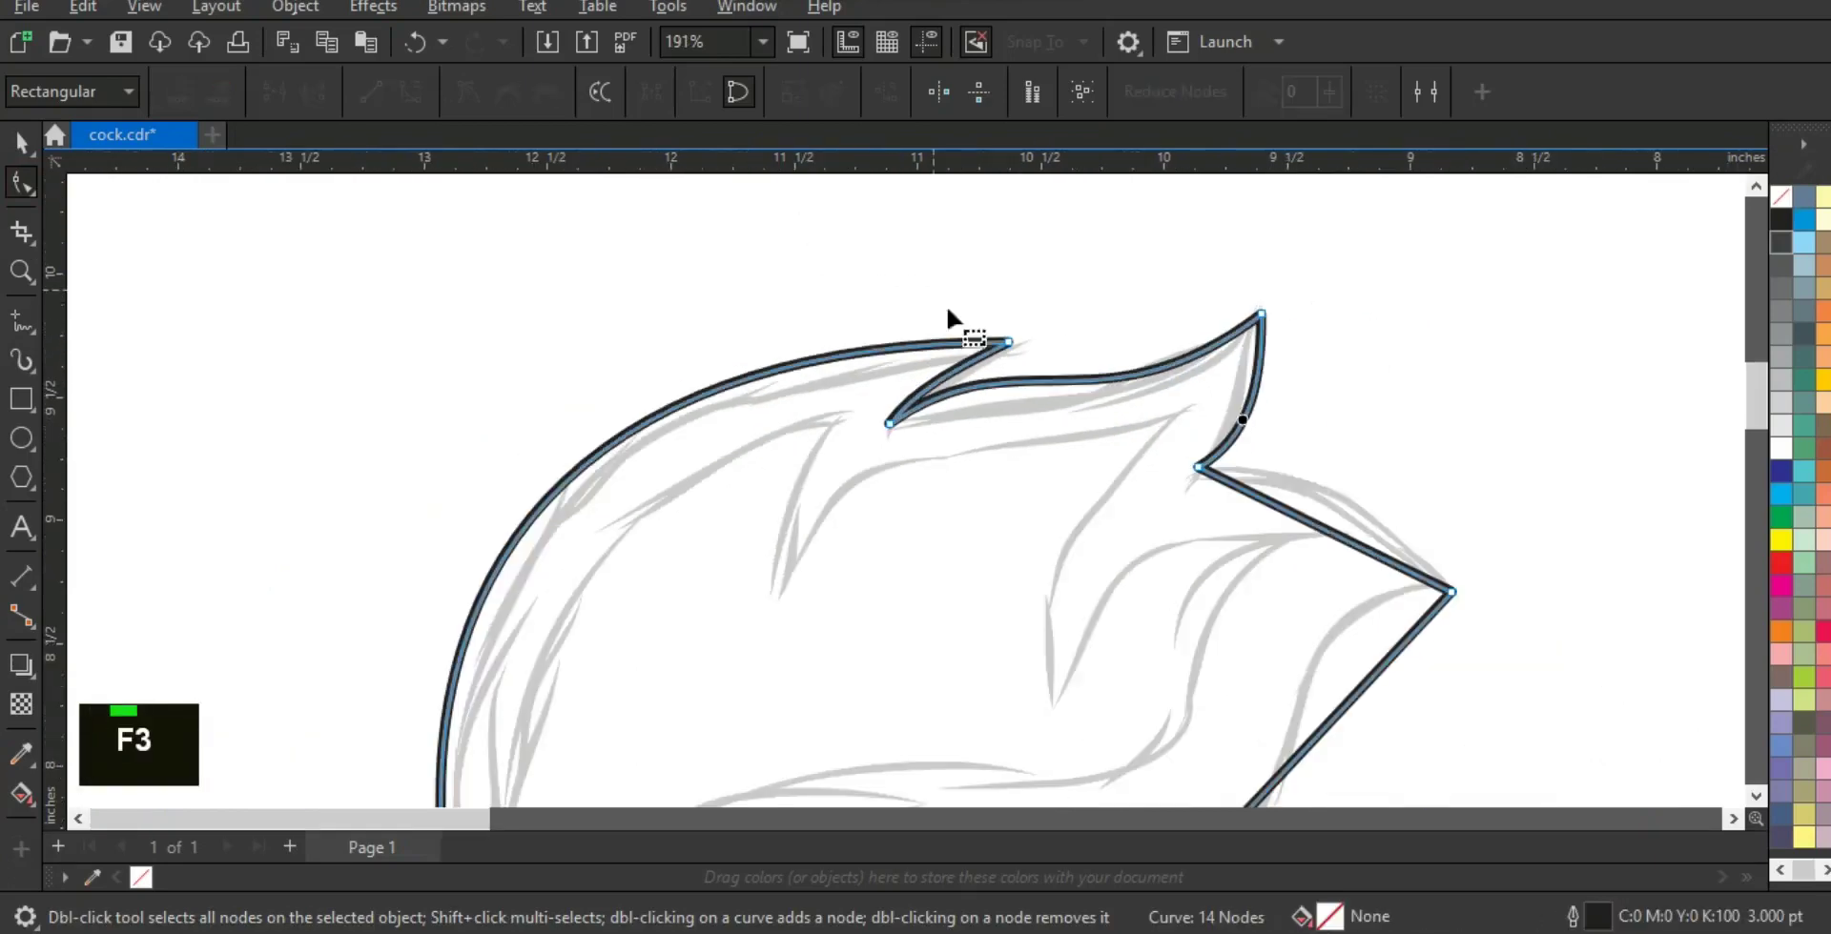
- Curve the upper edge of the rear comb tip and the back edge below it to match the sketch
drag(1306, 530, 1356, 499)
key(F3)
key(F3)
key(F3)
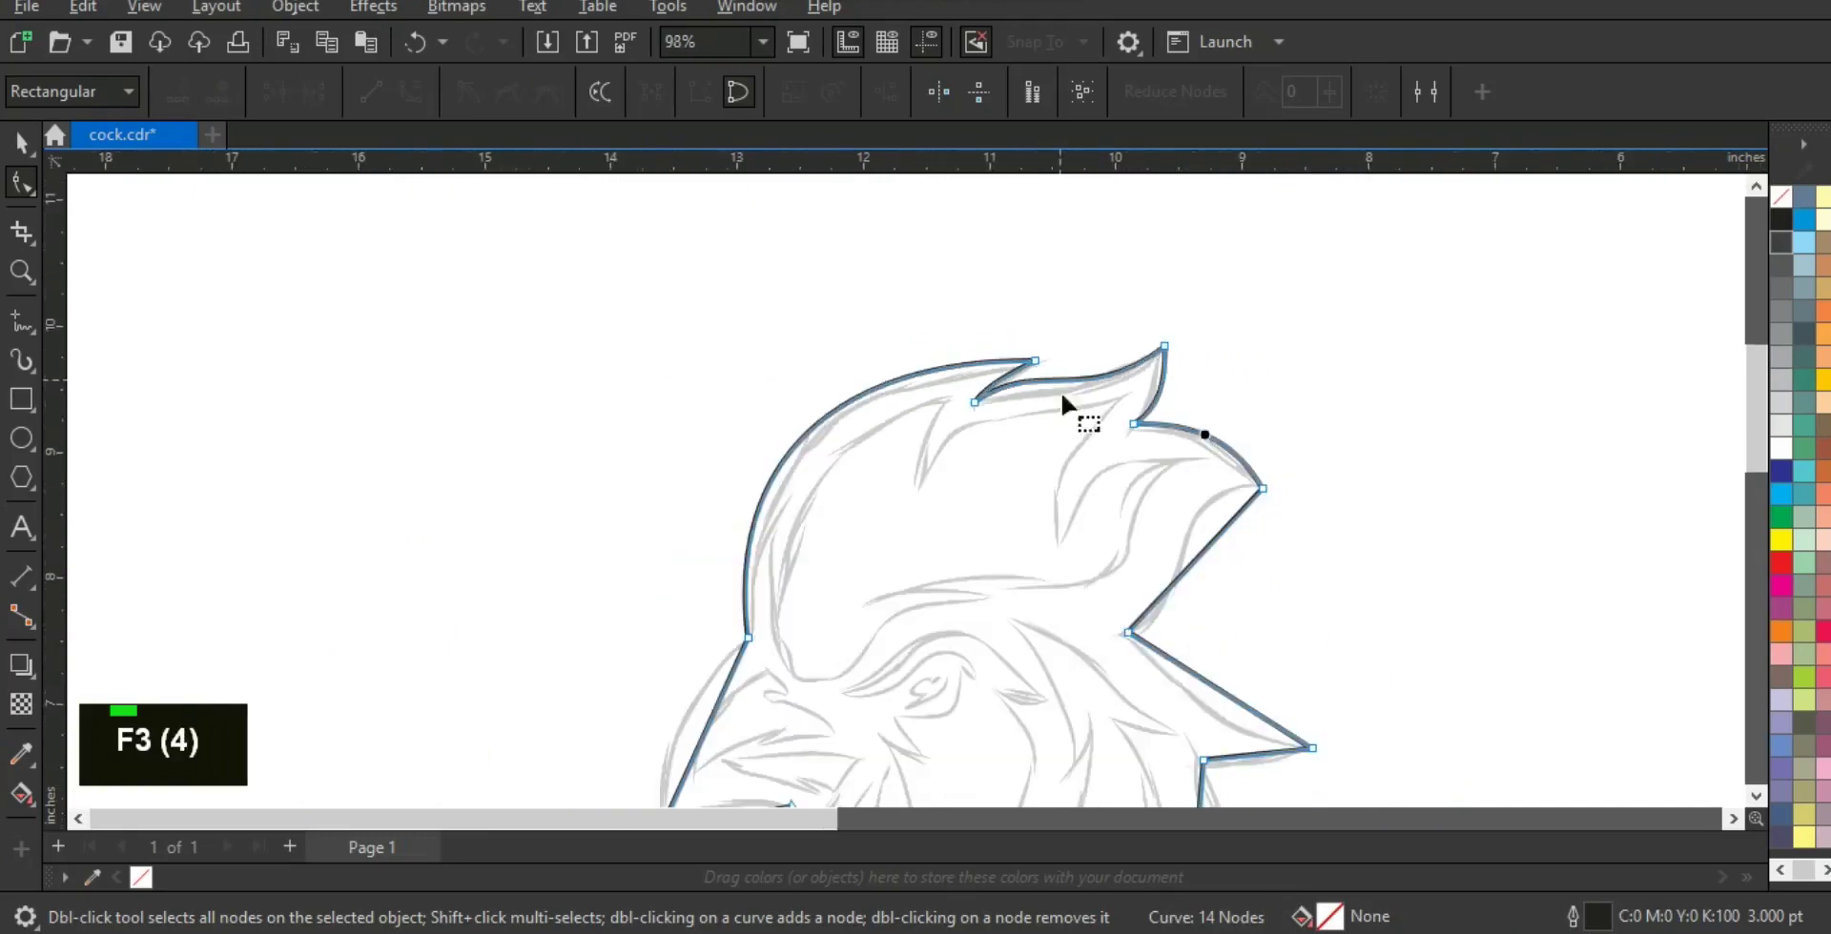
drag(1213, 529, 1175, 545)
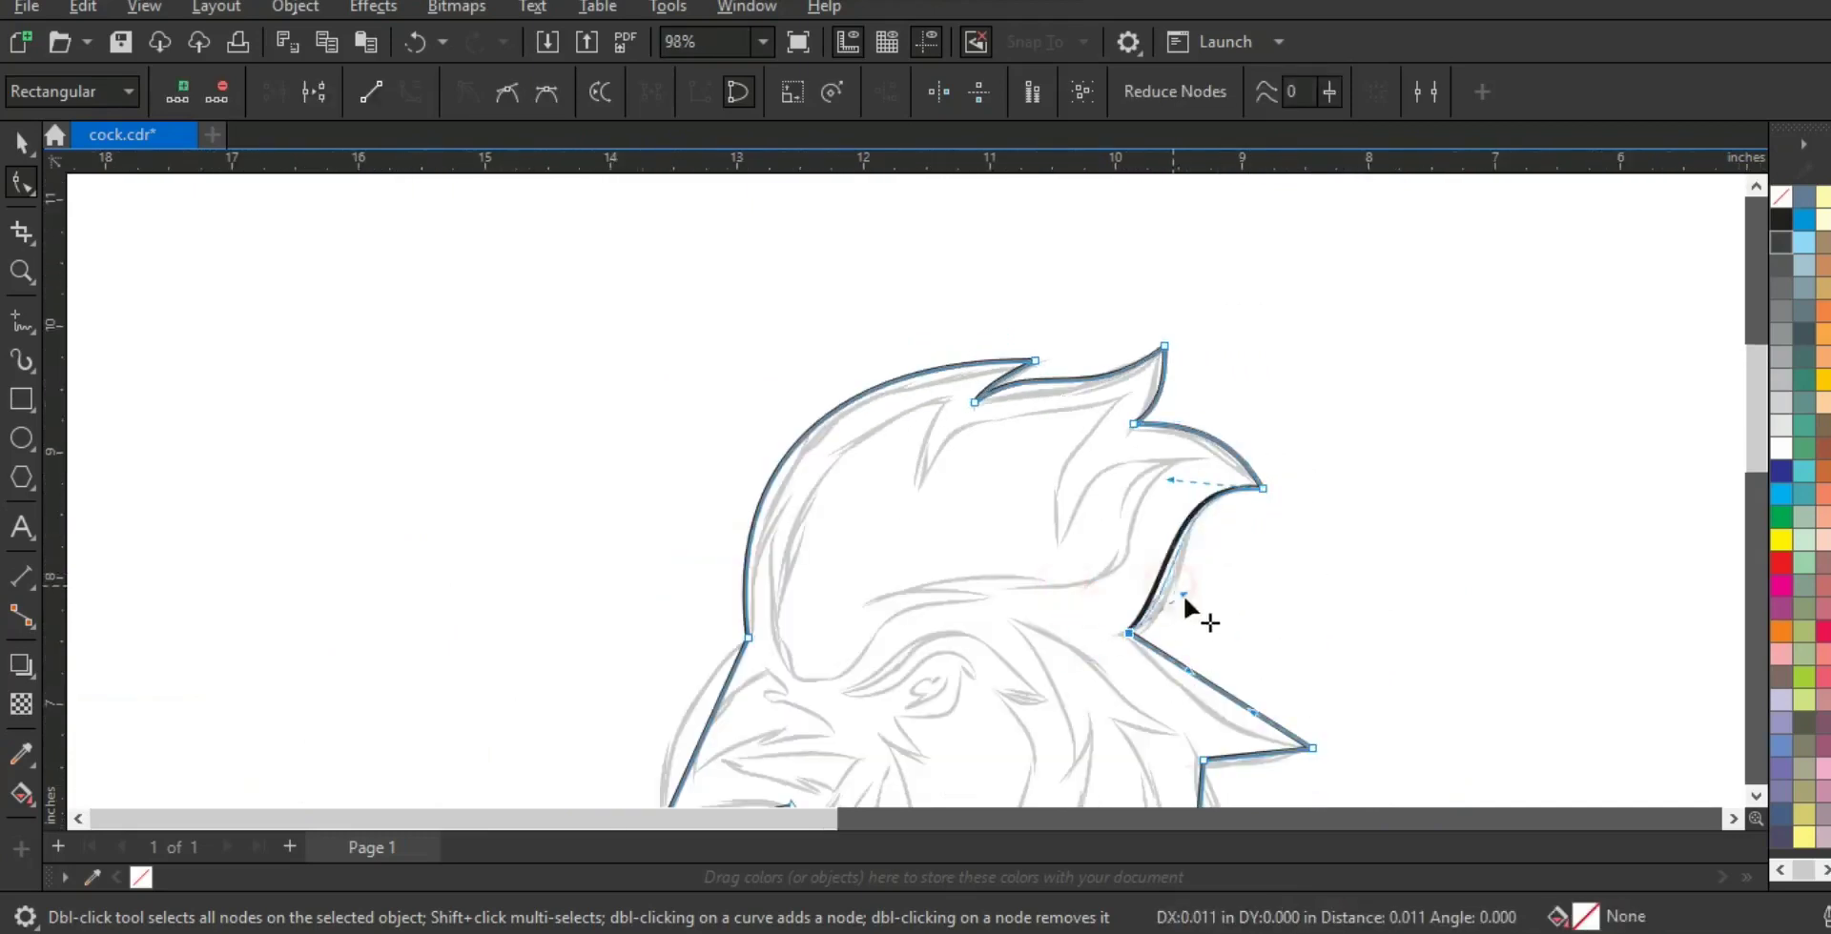
drag(1198, 625, 1213, 611)
- Bend the outline's rear and front neck edges so they follow the sketched neck
click(21, 274)
right_click(722, 354)
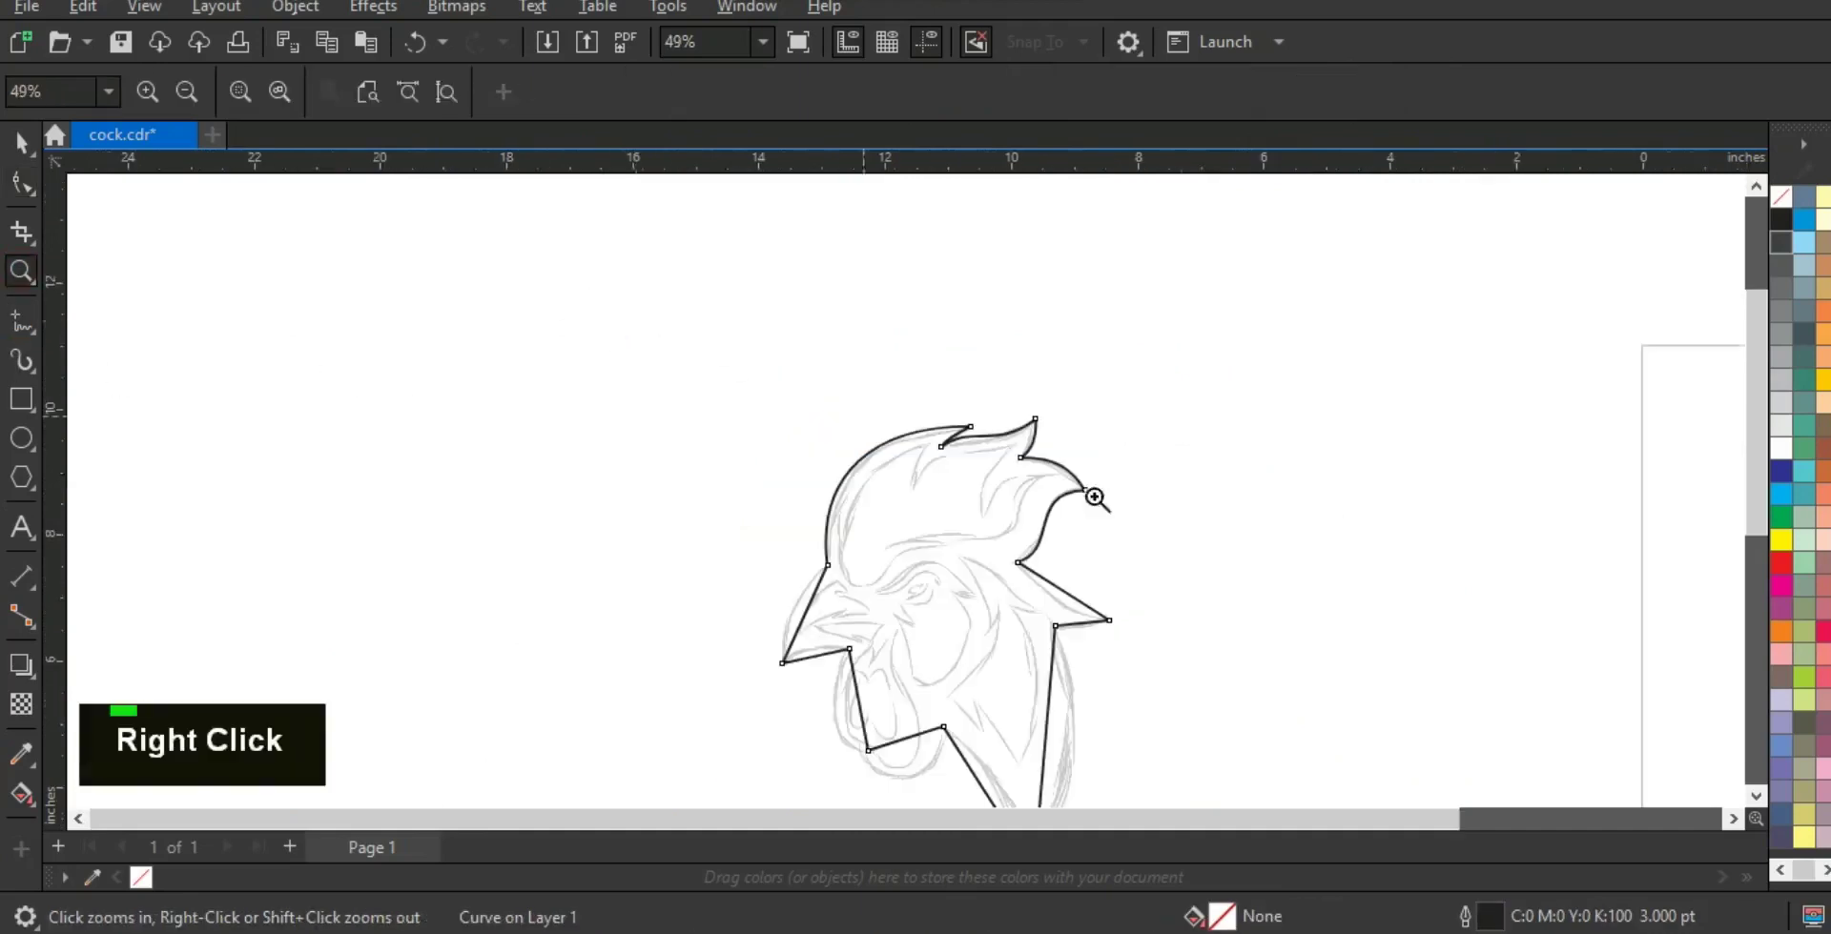
right_click(1091, 474)
drag(799, 493, 1142, 698)
drag(392, 251, 1242, 746)
click(23, 182)
drag(1026, 584, 1083, 576)
drag(913, 636, 937, 625)
- Curve the wattle segments of the outline into two rounded lobes matching the sketch
drag(744, 550, 701, 648)
drag(848, 625, 865, 627)
drag(701, 648, 711, 658)
drag(710, 659, 719, 655)
drag(737, 513, 686, 593)
drag(680, 515, 603, 487)
drag(648, 584, 641, 596)
- Curve both sides of the rear neck feather and the beak edges of the outline to match the sketch
click(1757, 189)
double_click(1072, 463)
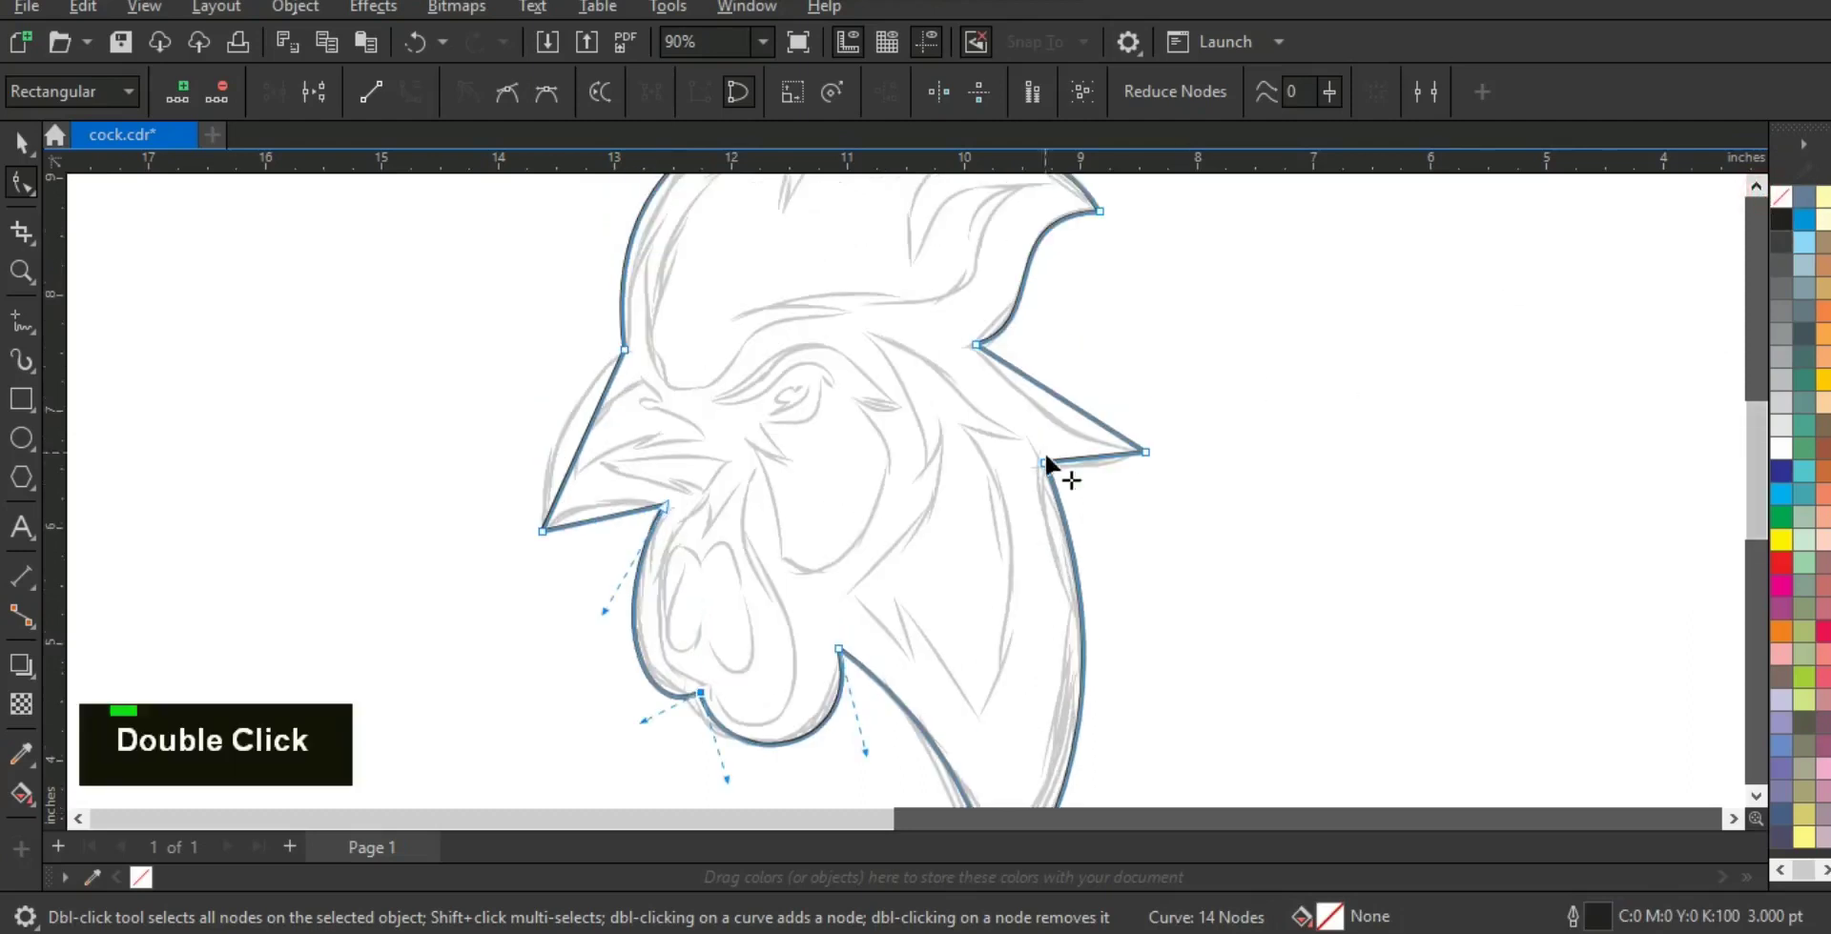
drag(1074, 466, 1076, 469)
drag(1128, 476, 1162, 437)
drag(1032, 382, 1026, 416)
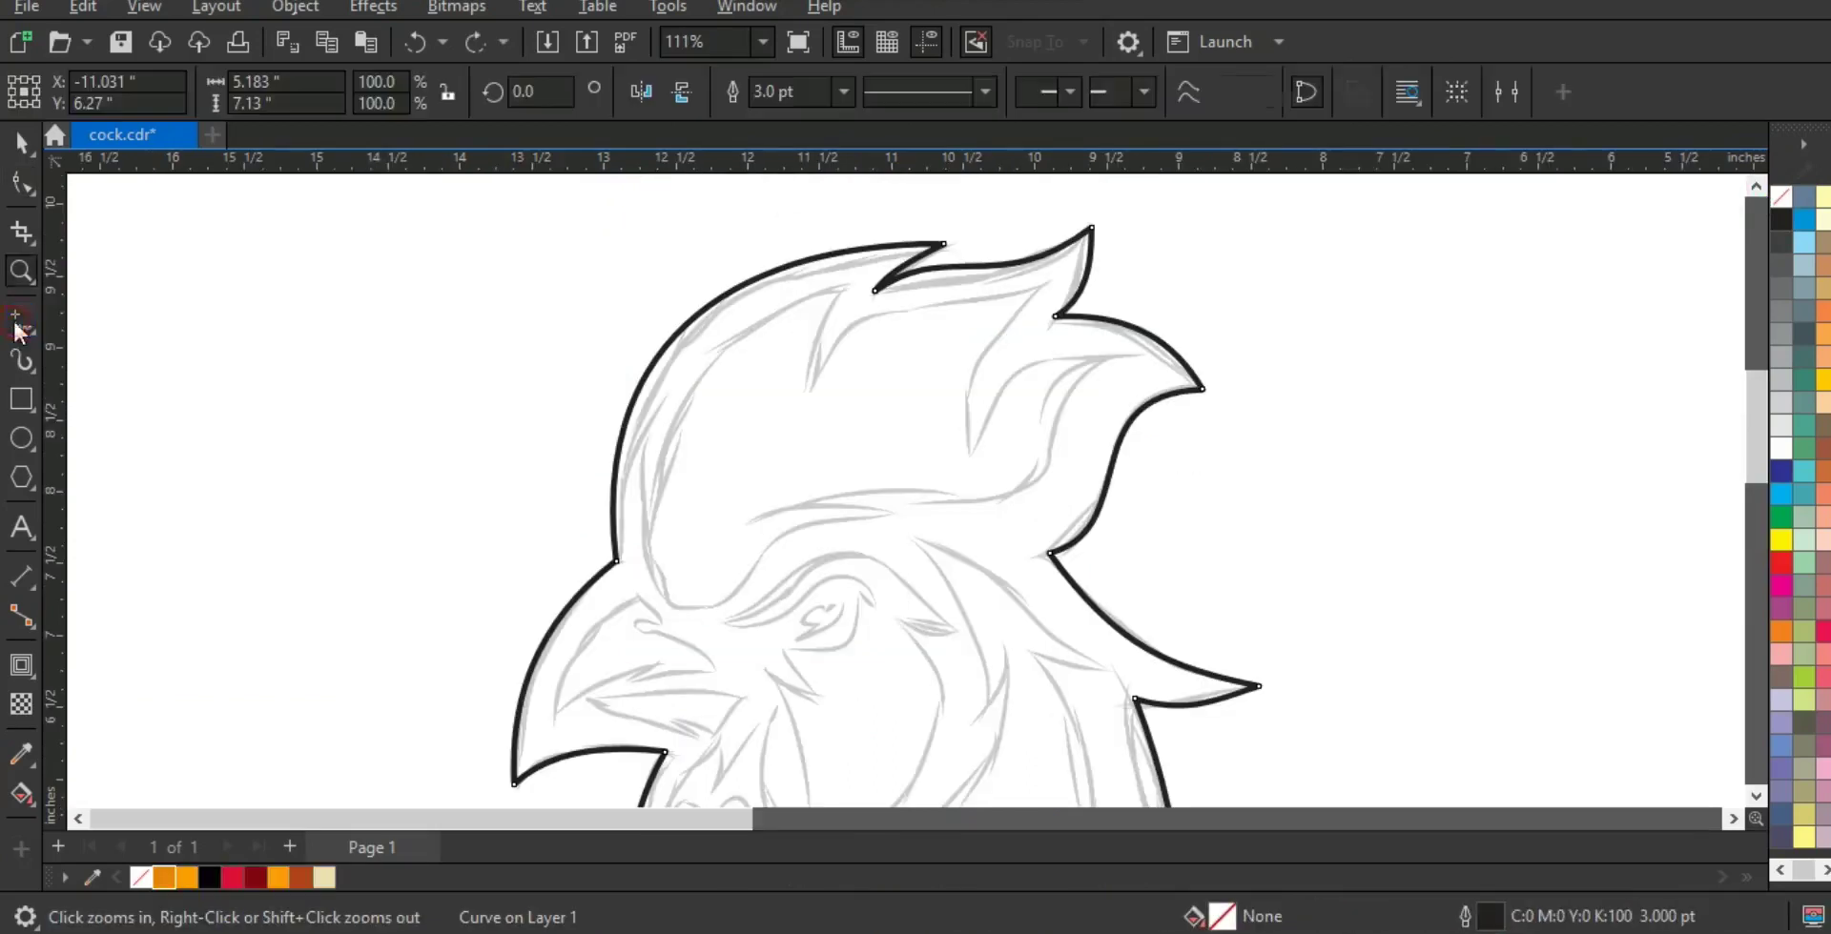
- Trace the inner comb area as a closed straight-segment shape with the Freehand tool, including its notches and the slit above the eye
click(18, 324)
click(846, 283)
double_click(660, 591)
double_click(751, 564)
double_click(891, 511)
double_click(753, 519)
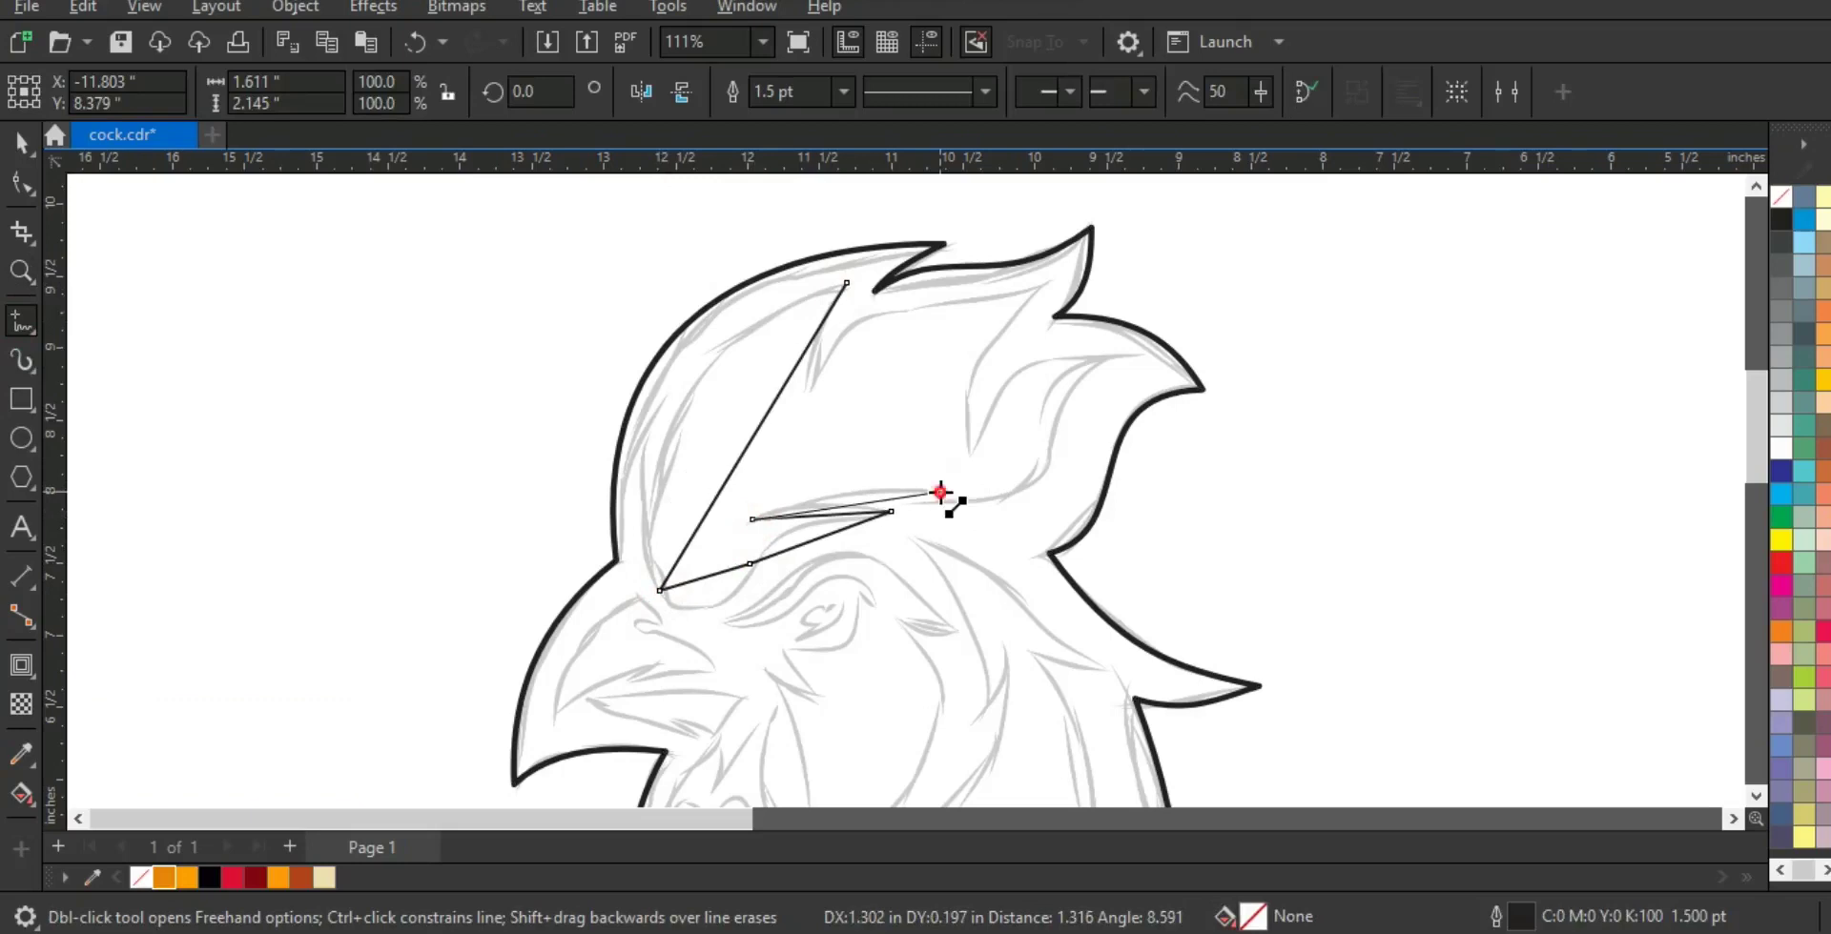
double_click(939, 491)
double_click(1145, 349)
double_click(967, 455)
double_click(1058, 278)
double_click(812, 388)
click(844, 284)
- Convert all segments of the inner comb shape to curves and bend its long front edge along the sketch
click(27, 184)
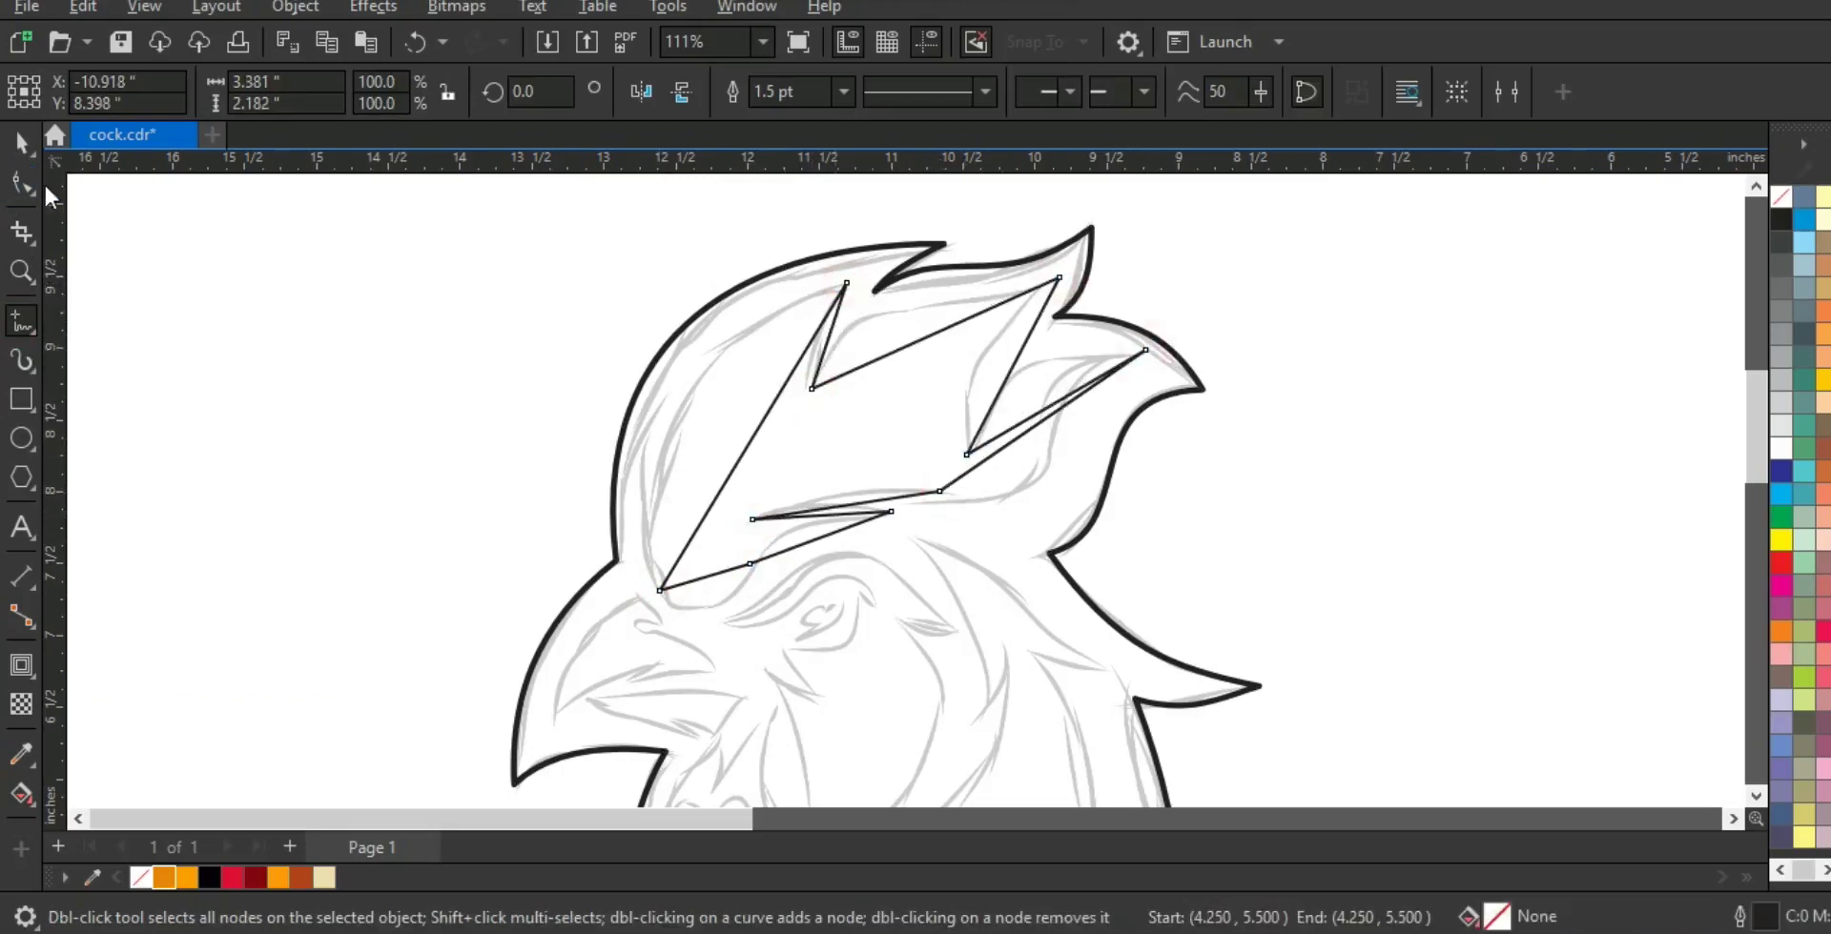
drag(397, 220, 1267, 616)
click(407, 100)
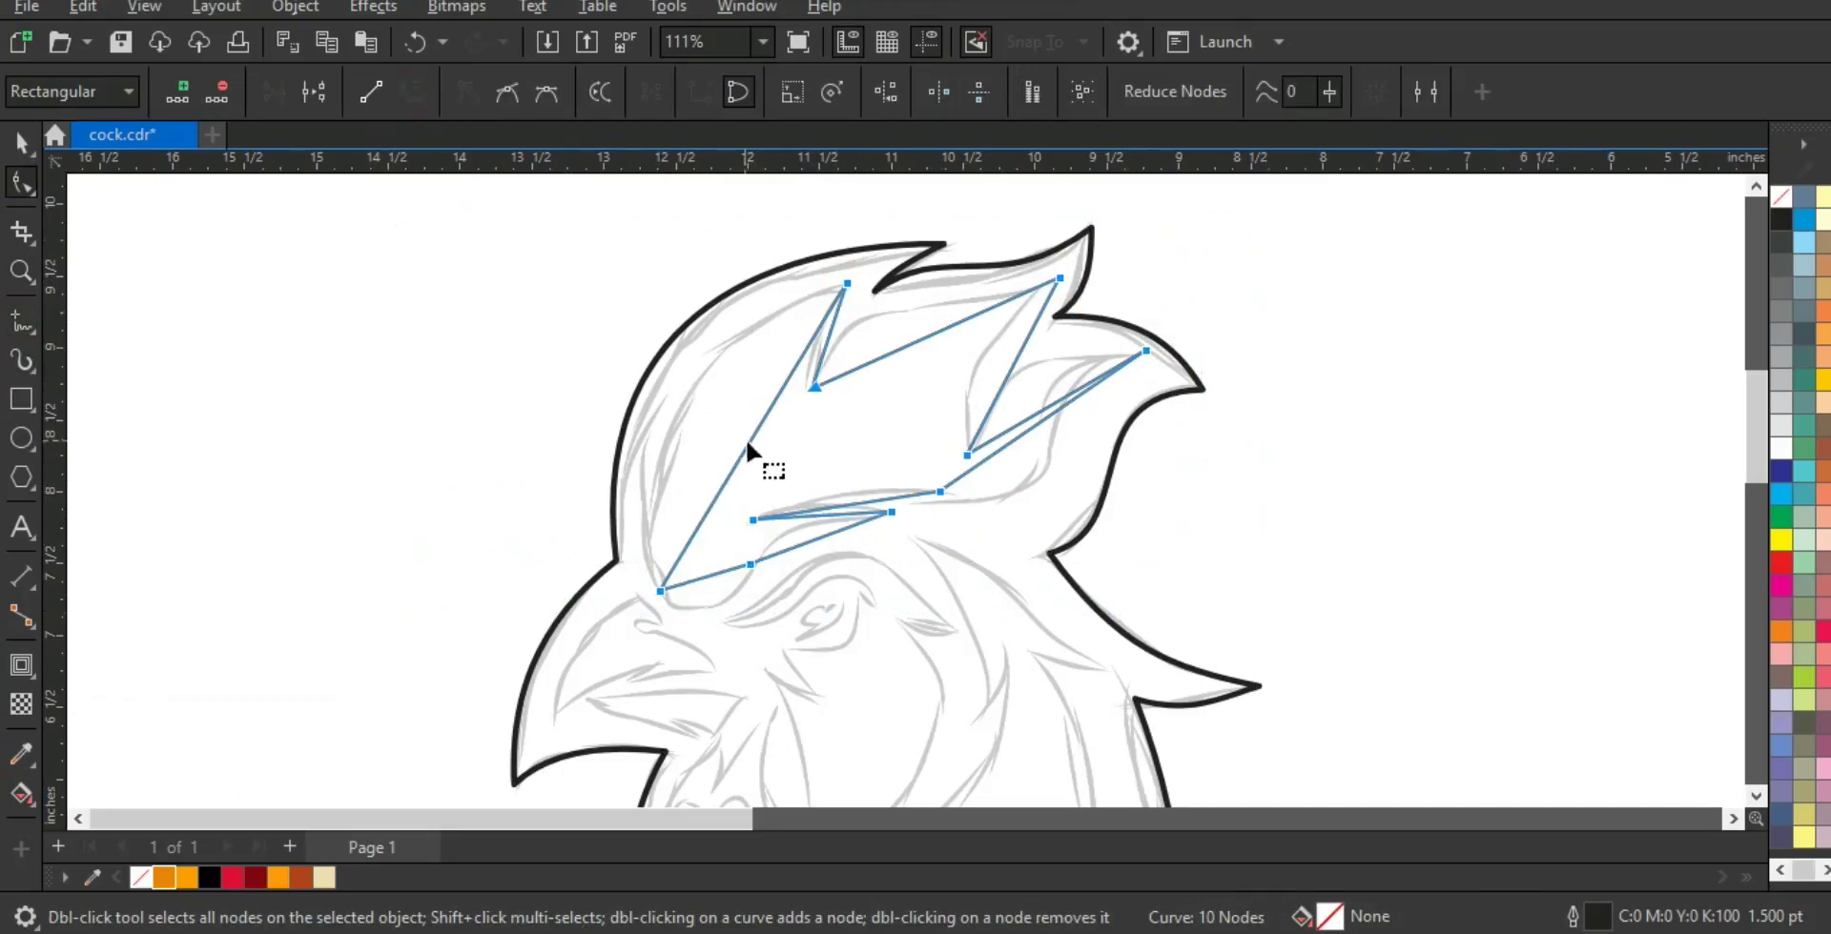
drag(746, 439, 679, 390)
- Curve the segments around the first notch of the inner comb shape and along its upper edge
click(21, 273)
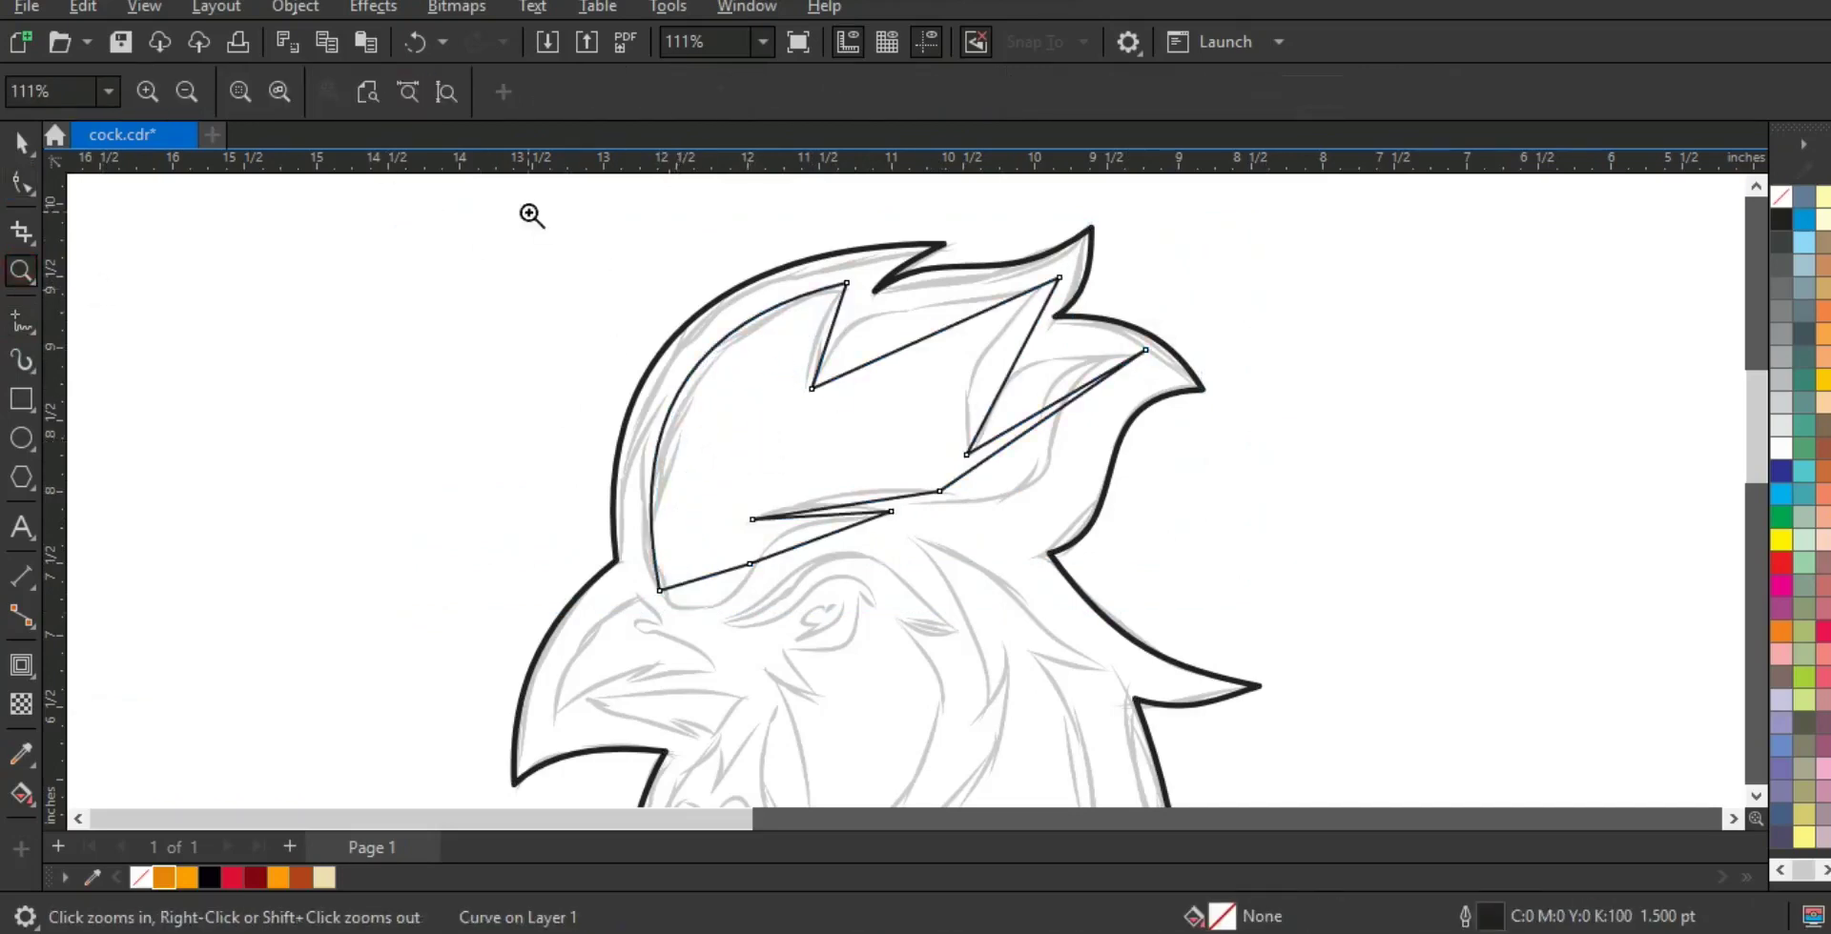
drag(531, 213, 1346, 632)
click(22, 183)
click(740, 377)
drag(740, 377, 727, 374)
drag(654, 436, 822, 454)
drag(843, 386, 751, 268)
drag(969, 331, 966, 344)
- Curve both sides of the inner comb's rear notch and the underside of its rear tip
drag(997, 455, 1016, 338)
mouse_move(1060, 501)
mouse_down()
mouse_move(1062, 442)
mouse_move(1034, 410)
mouse_up()
drag(1012, 528, 1115, 670)
drag(1121, 453, 1038, 402)
- Curve the edges of the narrow slit above the eye and start rounding the inner comb's lower edge
mouse_move(780, 617)
mouse_down()
mouse_move(772, 594)
mouse_move(746, 612)
mouse_up()
drag(729, 666, 710, 642)
click(624, 709)
drag(583, 723, 600, 755)
- Round the inner comb's lower front corner and refine its front edge by adjusting the nodes and curve handles
double_click(1756, 794)
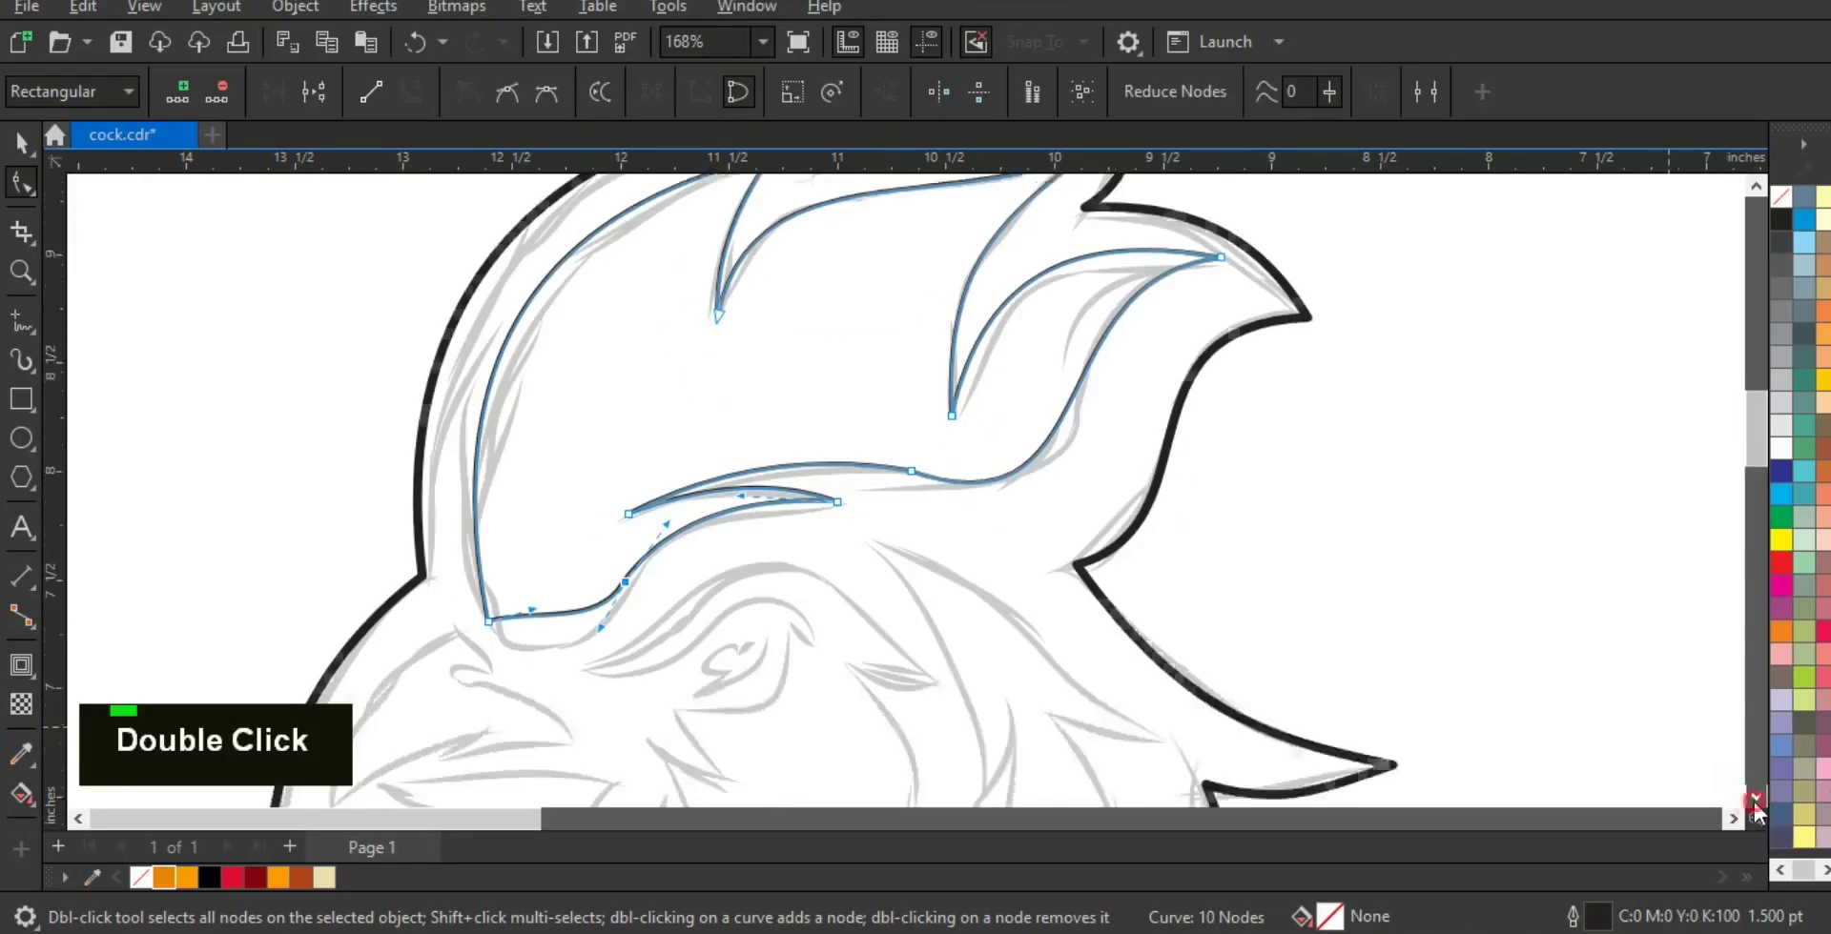
drag(533, 548, 504, 595)
drag(600, 566, 613, 583)
click(514, 516)
drag(494, 570, 472, 583)
drag(442, 304, 410, 369)
drag(410, 369, 410, 370)
drag(596, 491, 587, 585)
- Select the outer rooster outline with the Pick tool and fill it with black
key(F3)
key(F3)
key(F3)
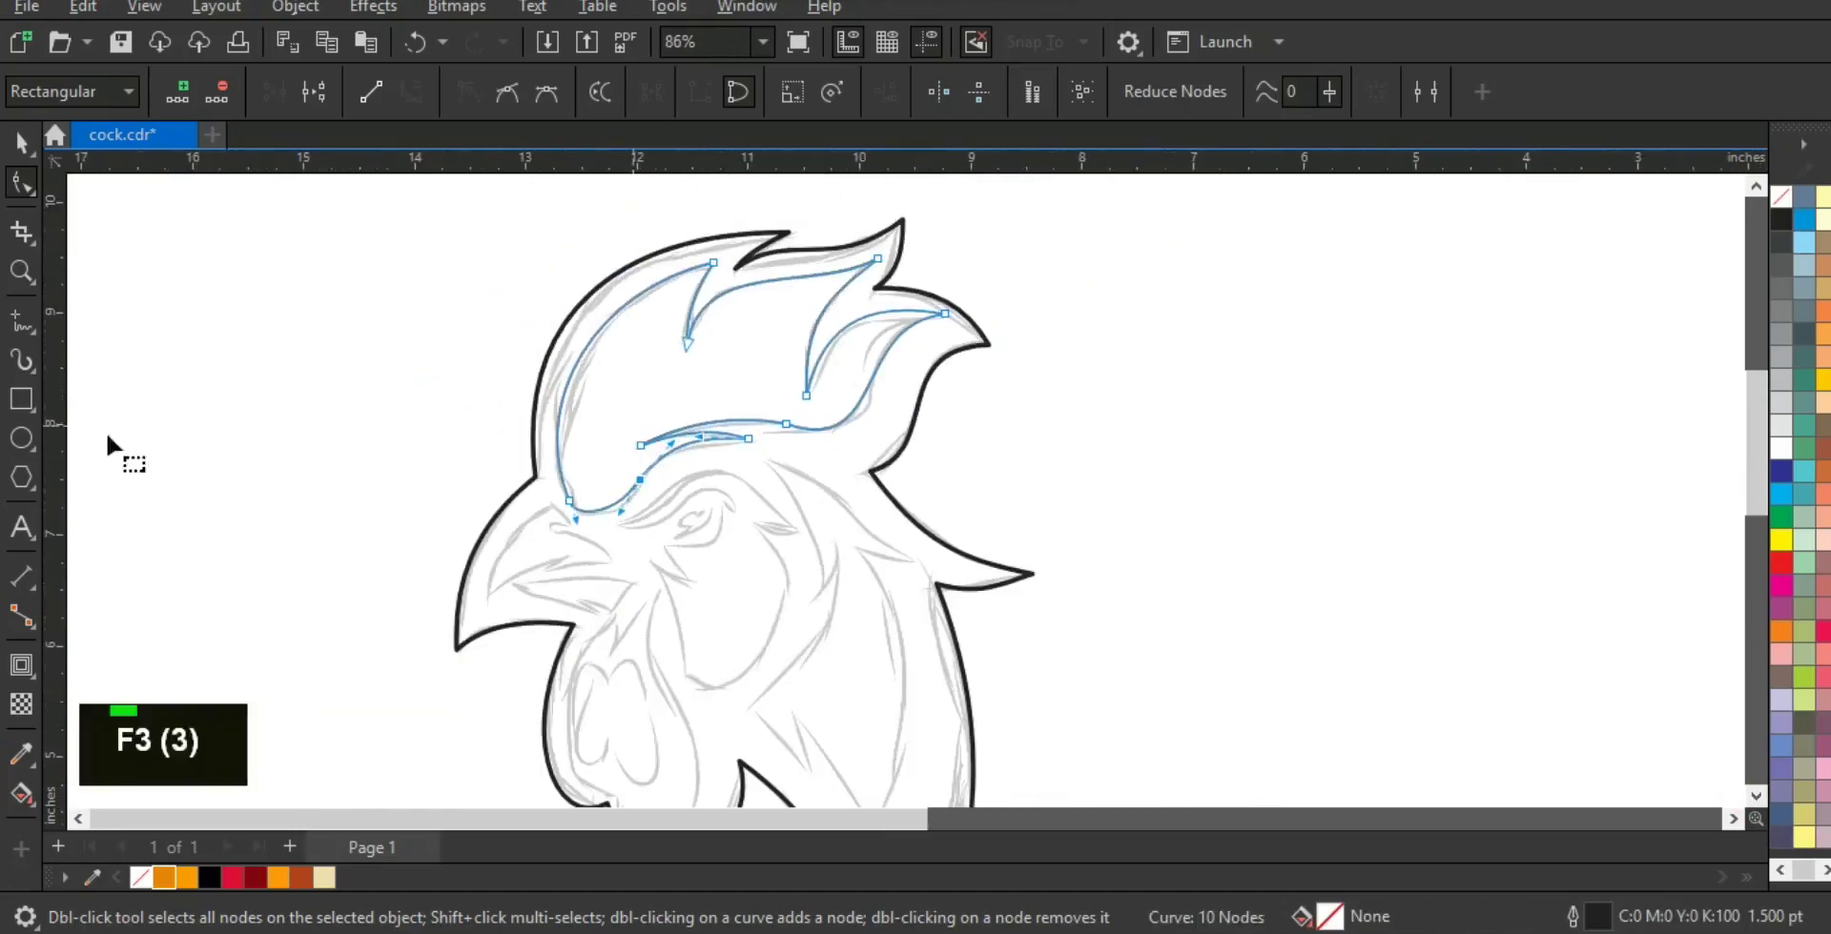
click(19, 143)
key(F3)
key(Escape)
key(F3)
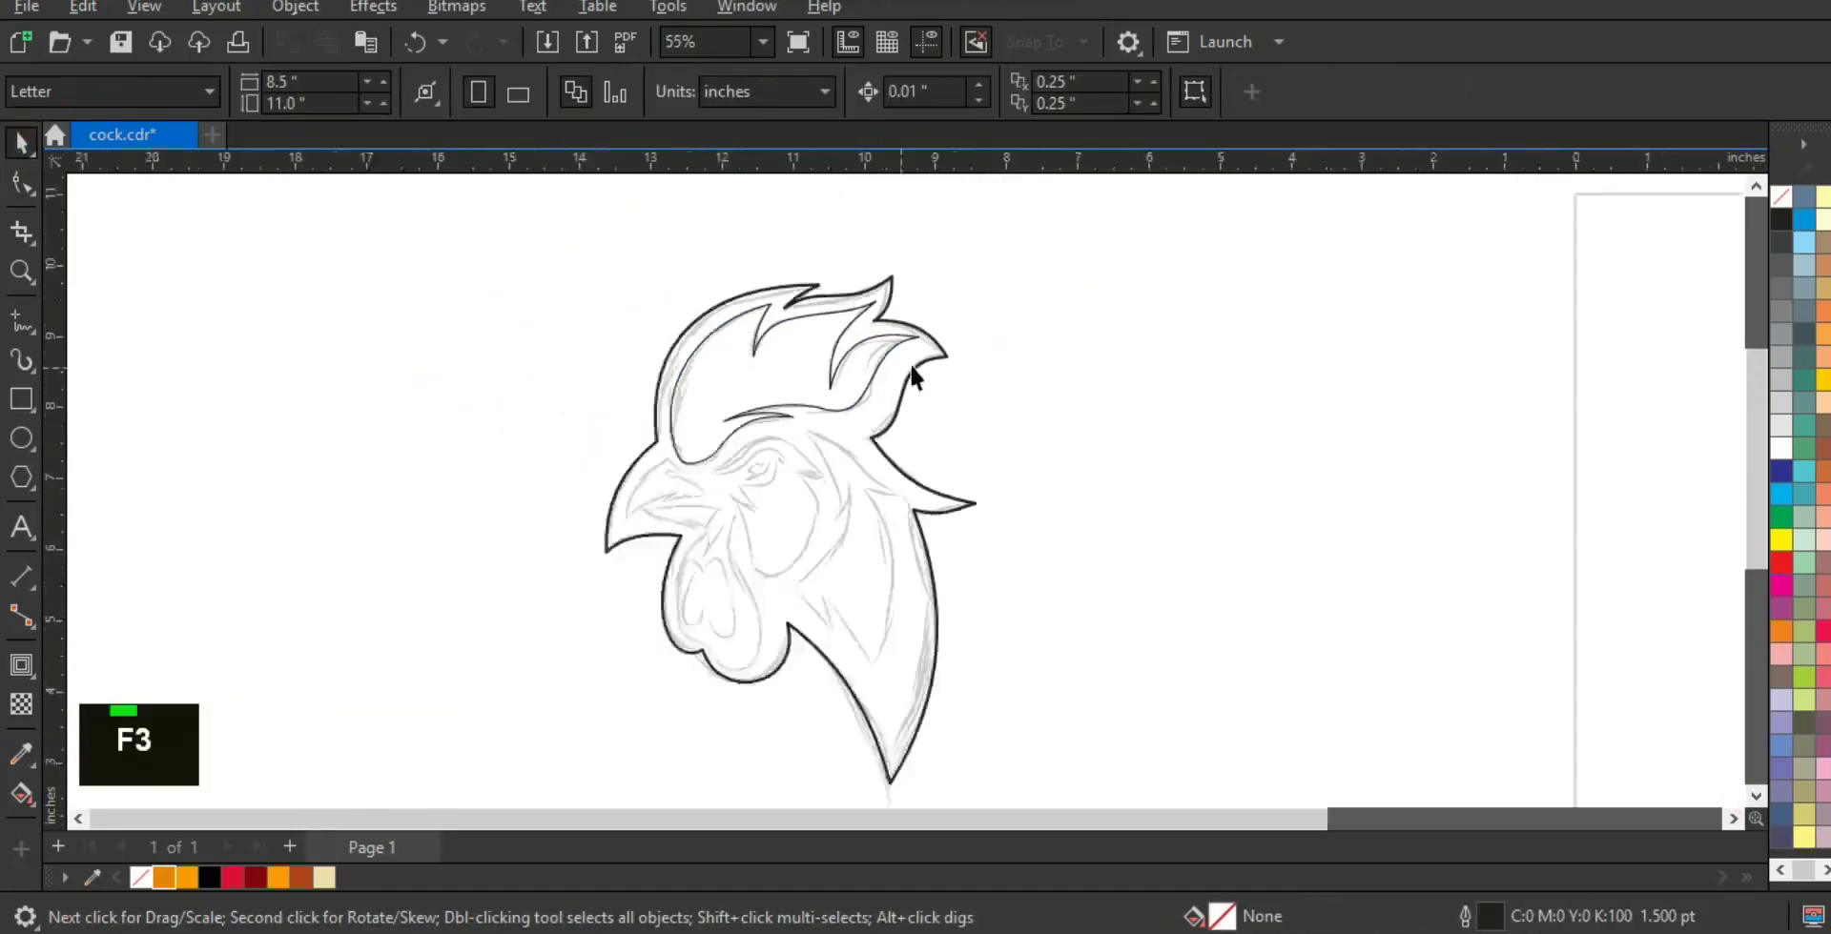
key(F3)
click(24, 282)
right_click(1096, 524)
drag(730, 407, 1049, 626)
right_click(837, 391)
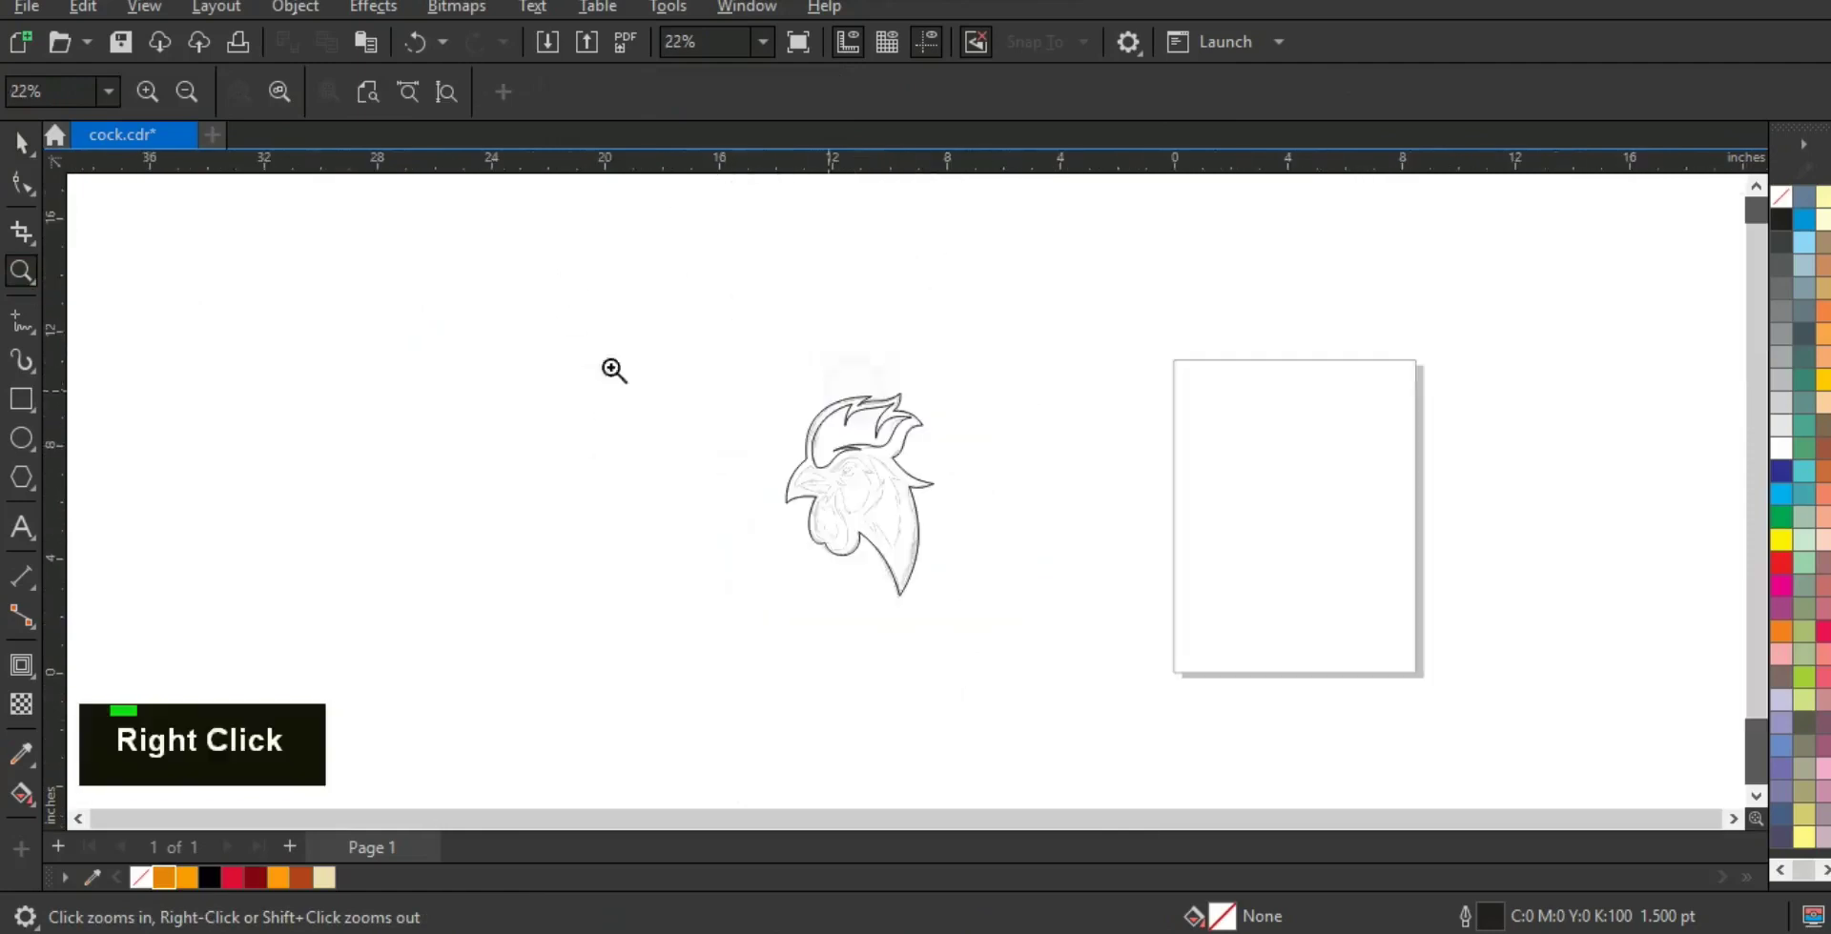
click(19, 153)
click(928, 488)
click(211, 877)
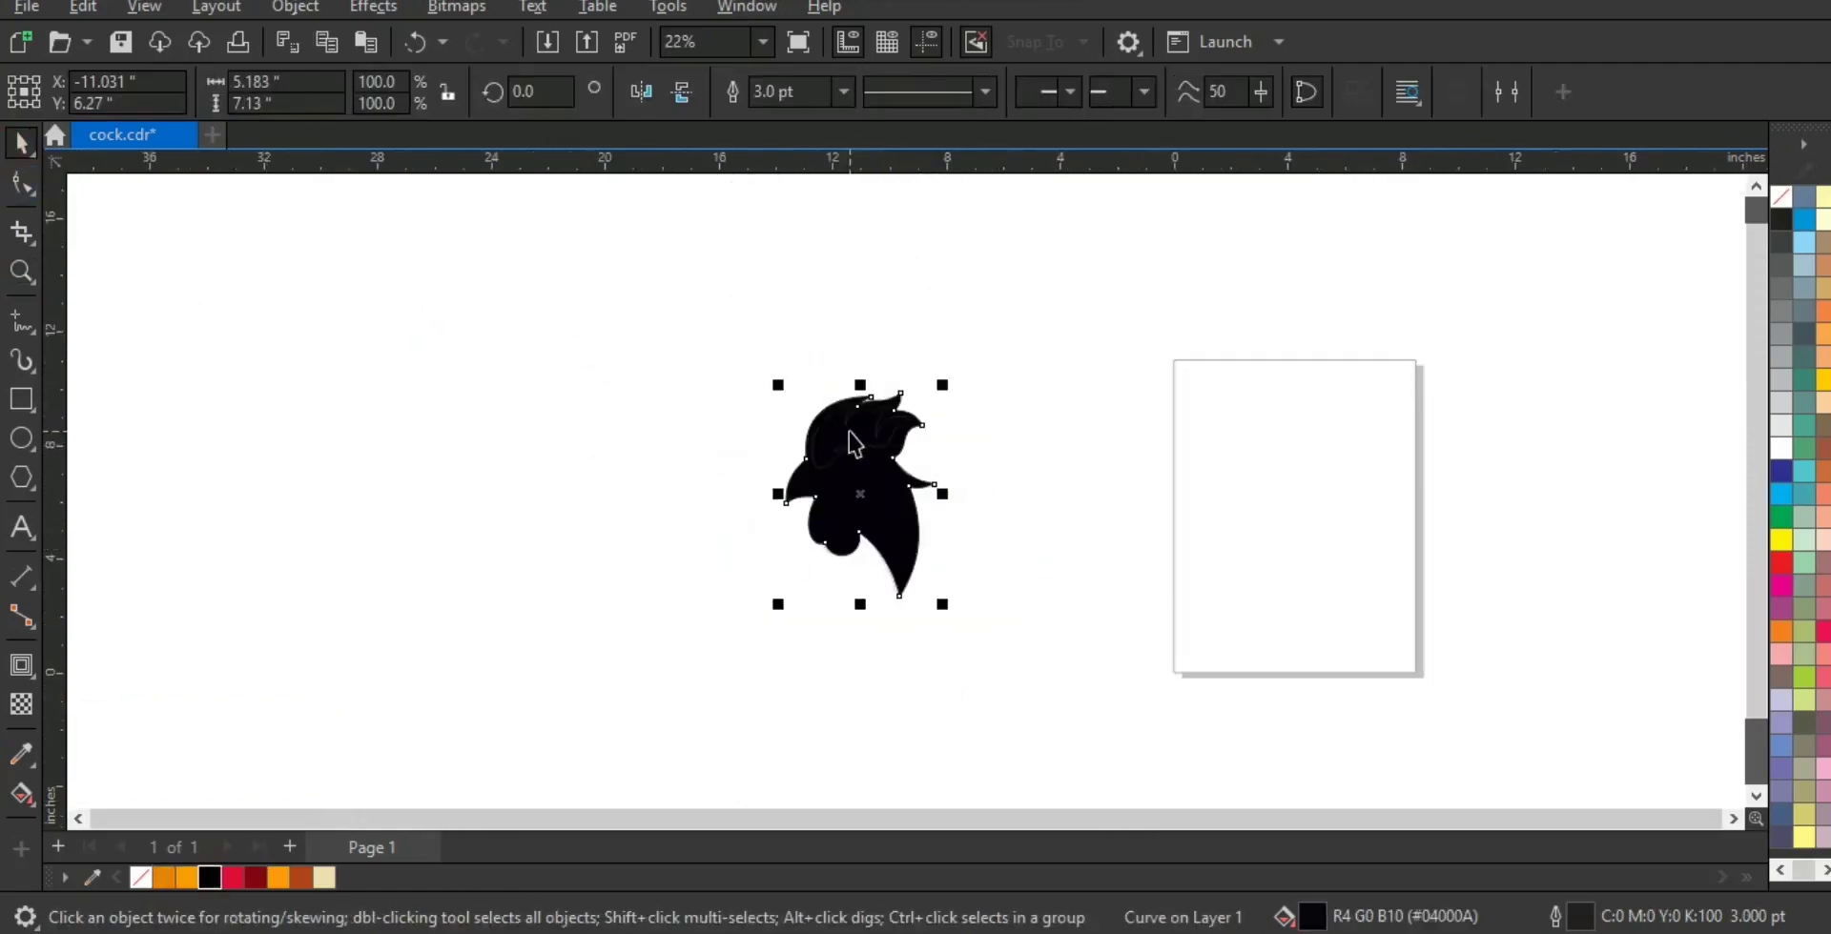
- Fill the inner comb shape with red and move it together with the black silhouette off to the left of the sketch
click(849, 433)
shift+click(891, 519)
drag(891, 519, 569, 518)
click(933, 635)
- Trace the inner neck feather patch behind the cheek as a closed straight-segment shape with the Freehand tool
key(z)
drag(315, 338, 1137, 671)
drag(978, 336, 1455, 639)
drag(992, 664, 1159, 716)
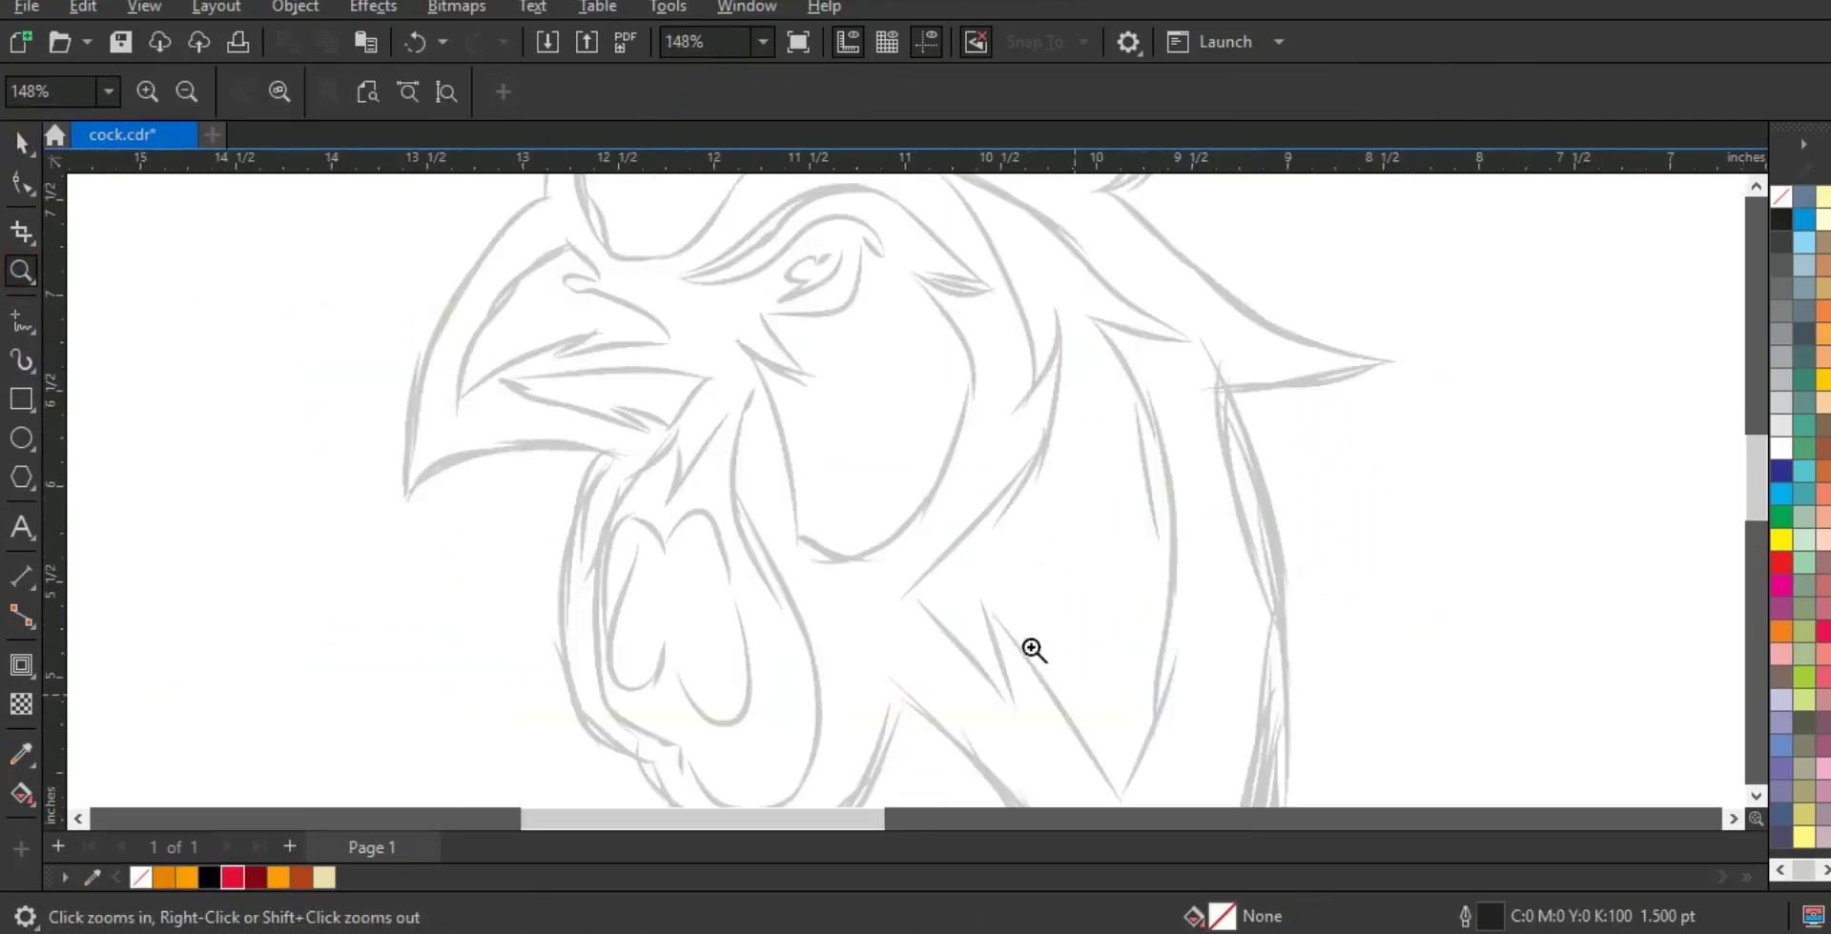
right_click(924, 512)
double_click(17, 322)
click(821, 327)
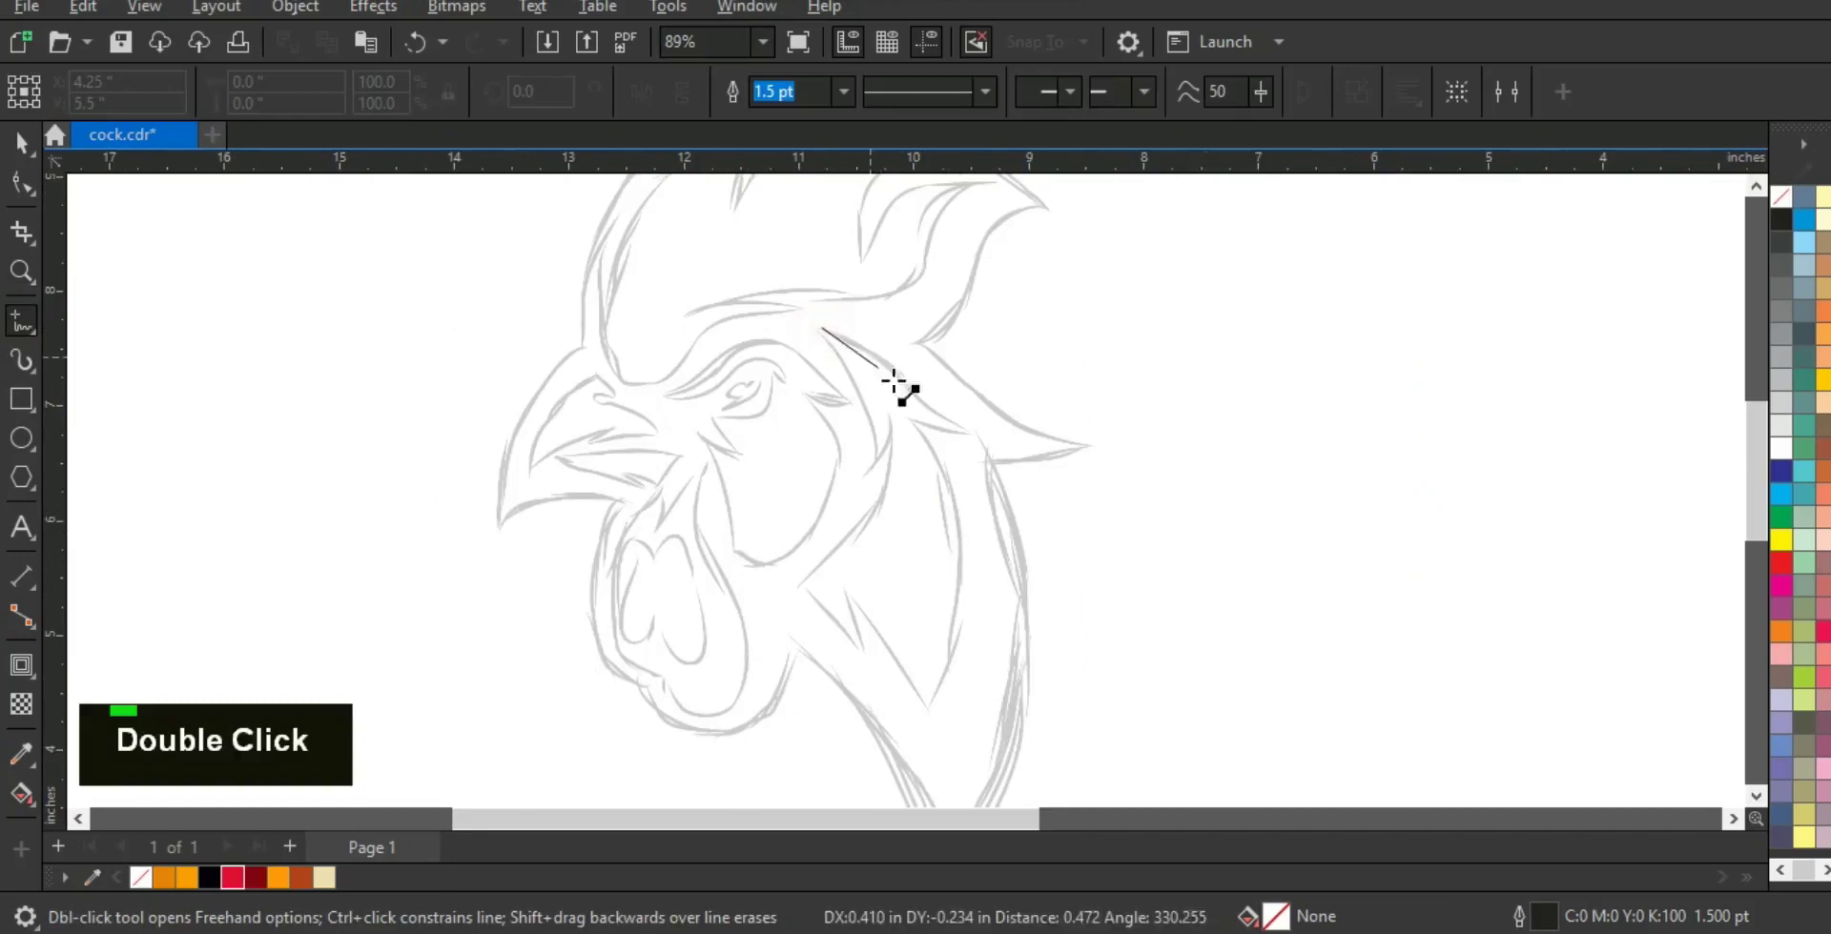
double_click(972, 437)
double_click(904, 411)
double_click(931, 706)
double_click(849, 599)
double_click(864, 648)
double_click(794, 582)
double_click(893, 417)
double_click(867, 471)
click(821, 327)
- Convert the neck feather patch's segments to curves and bend its edges to follow the sketch
key(F10)
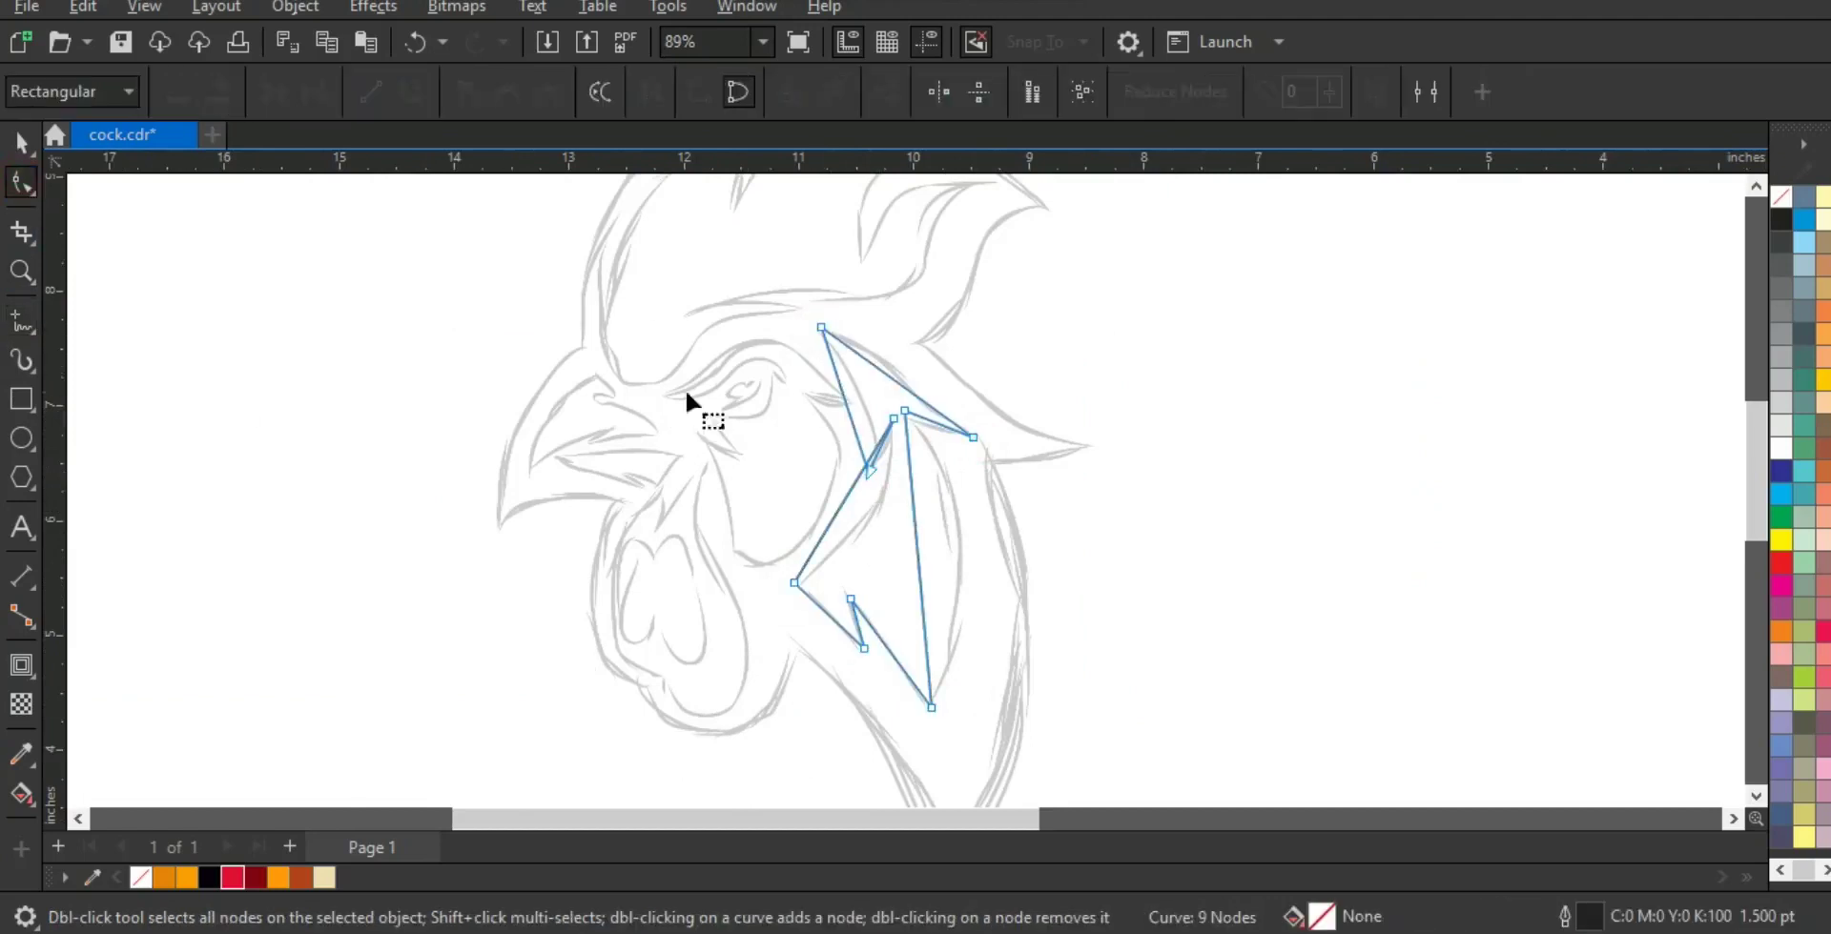
drag(1117, 740, 1118, 740)
key(shift+F2)
drag(959, 534, 1034, 536)
drag(849, 474, 892, 500)
drag(841, 277, 924, 257)
drag(1107, 311, 1020, 384)
drag(980, 290, 985, 353)
drag(913, 690, 916, 688)
drag(824, 648, 829, 644)
- Trace the brow, eye socket and cheek patch as one closed straight-segment shape with the Freehand tool
key(F3)
click(21, 271)
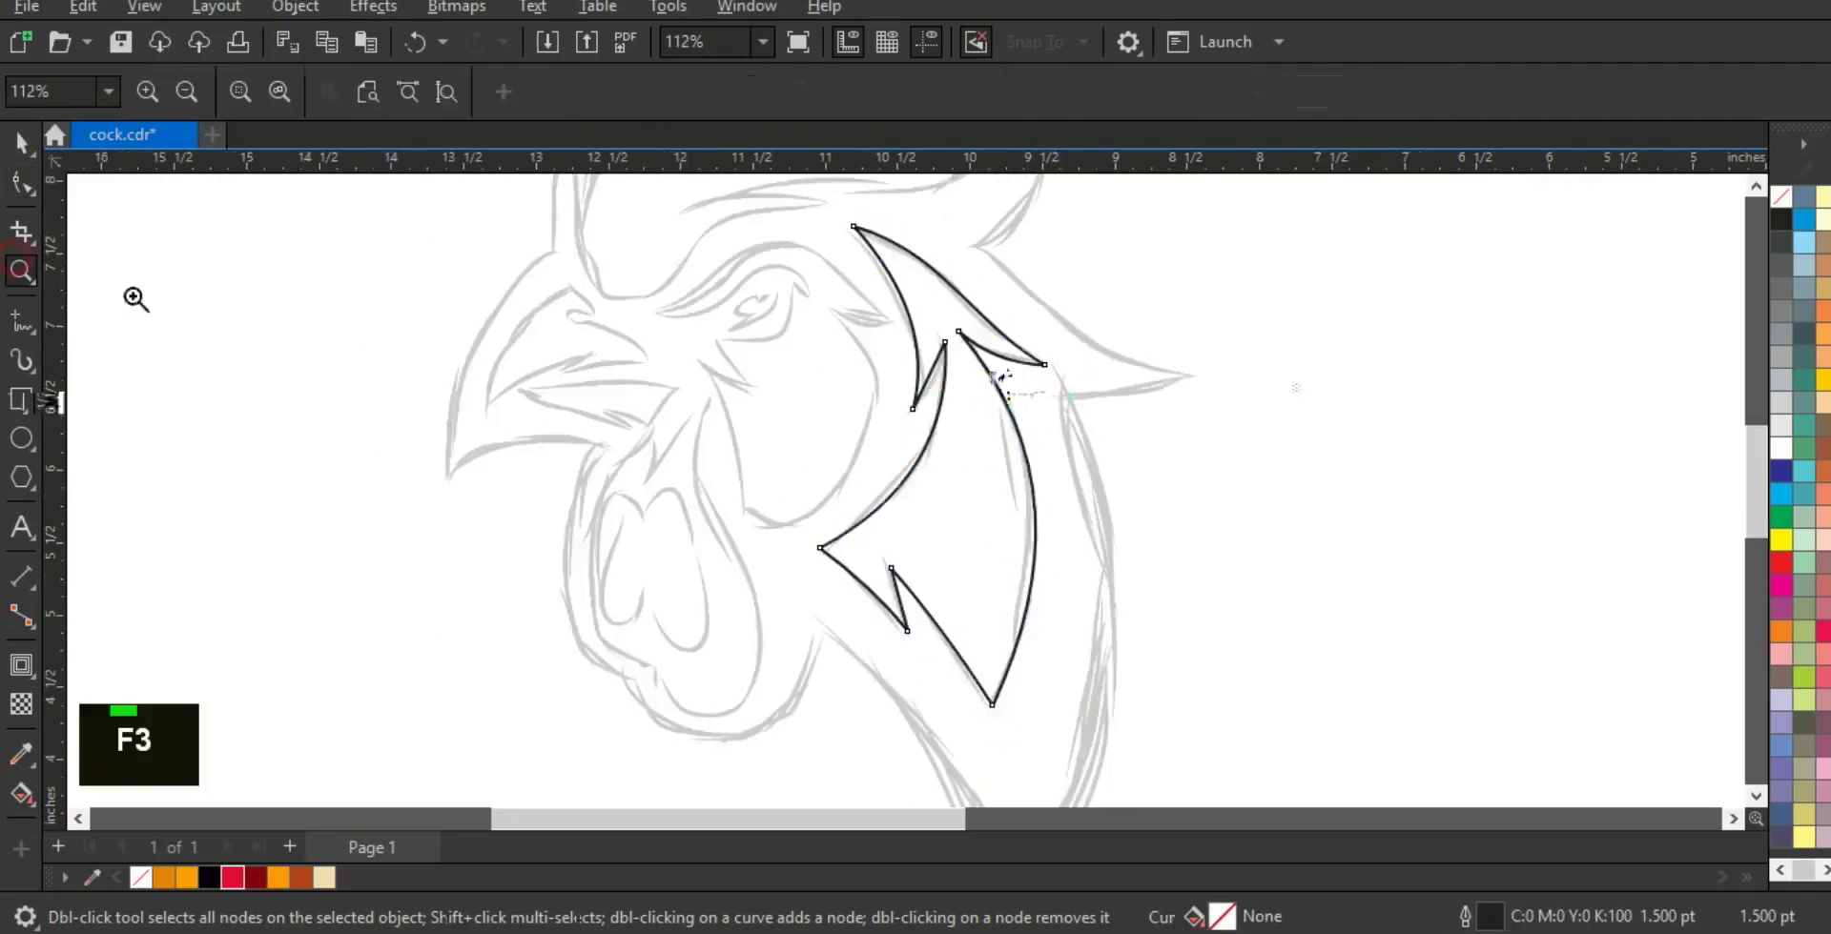
right_click(805, 376)
drag(669, 310, 1095, 569)
click(21, 322)
click(654, 399)
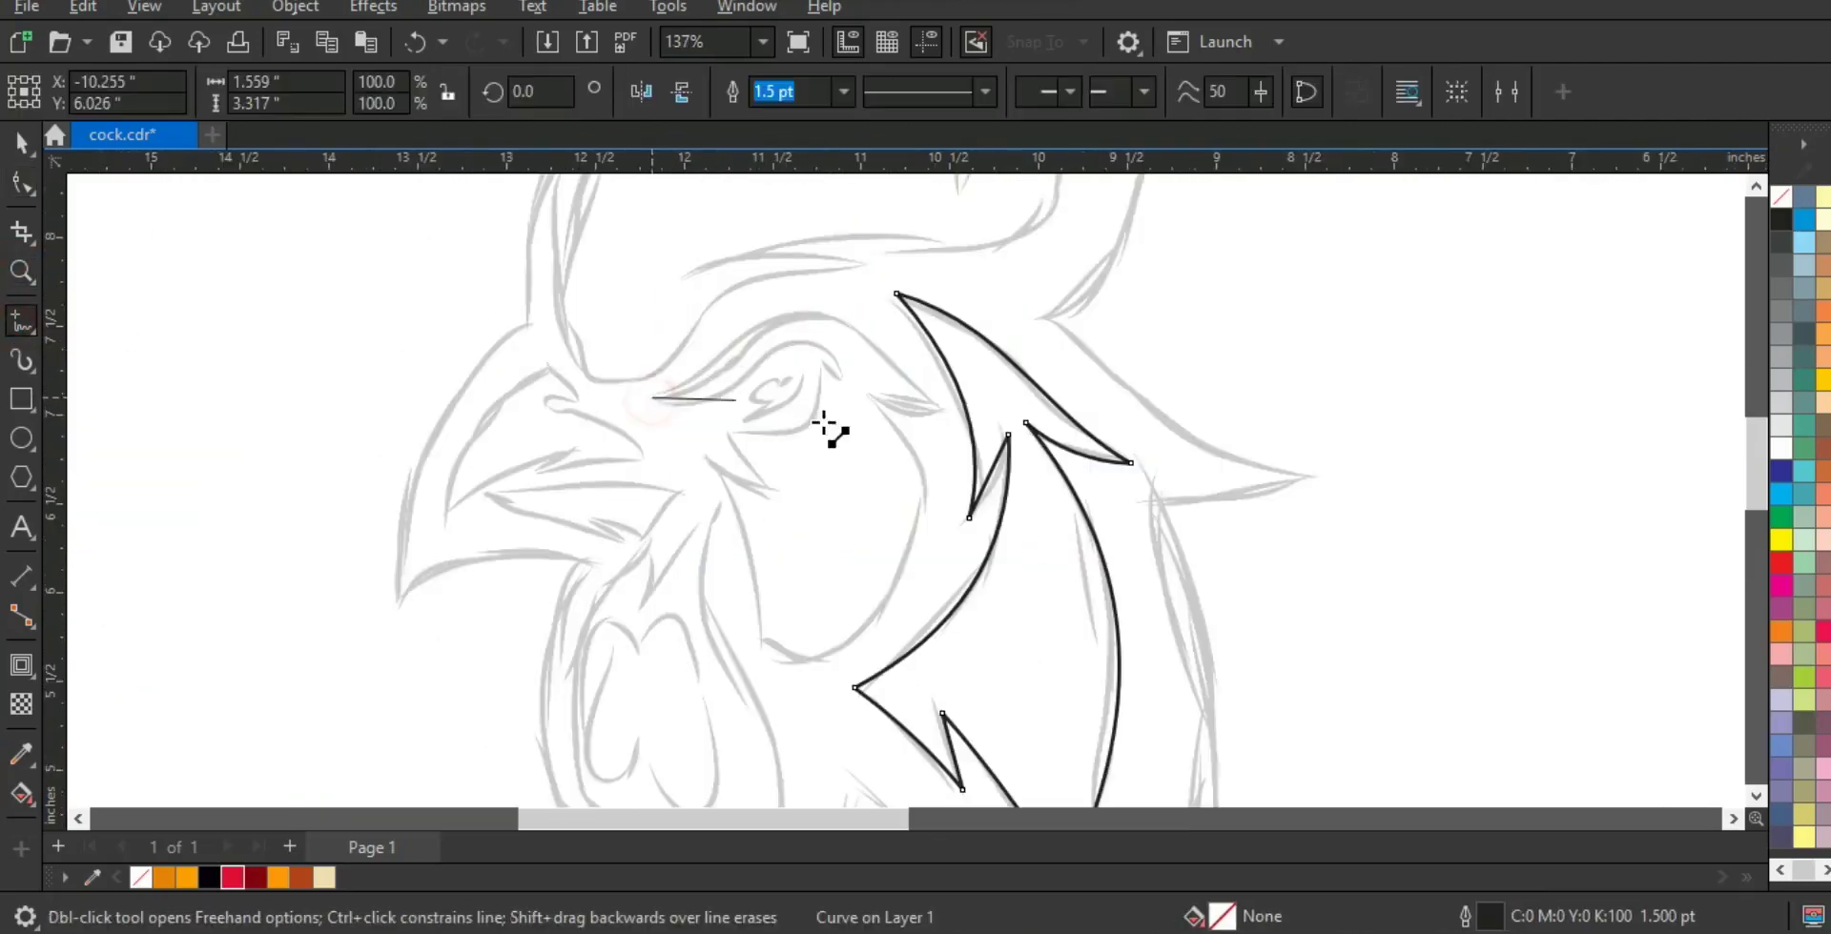
double_click(855, 334)
click(950, 419)
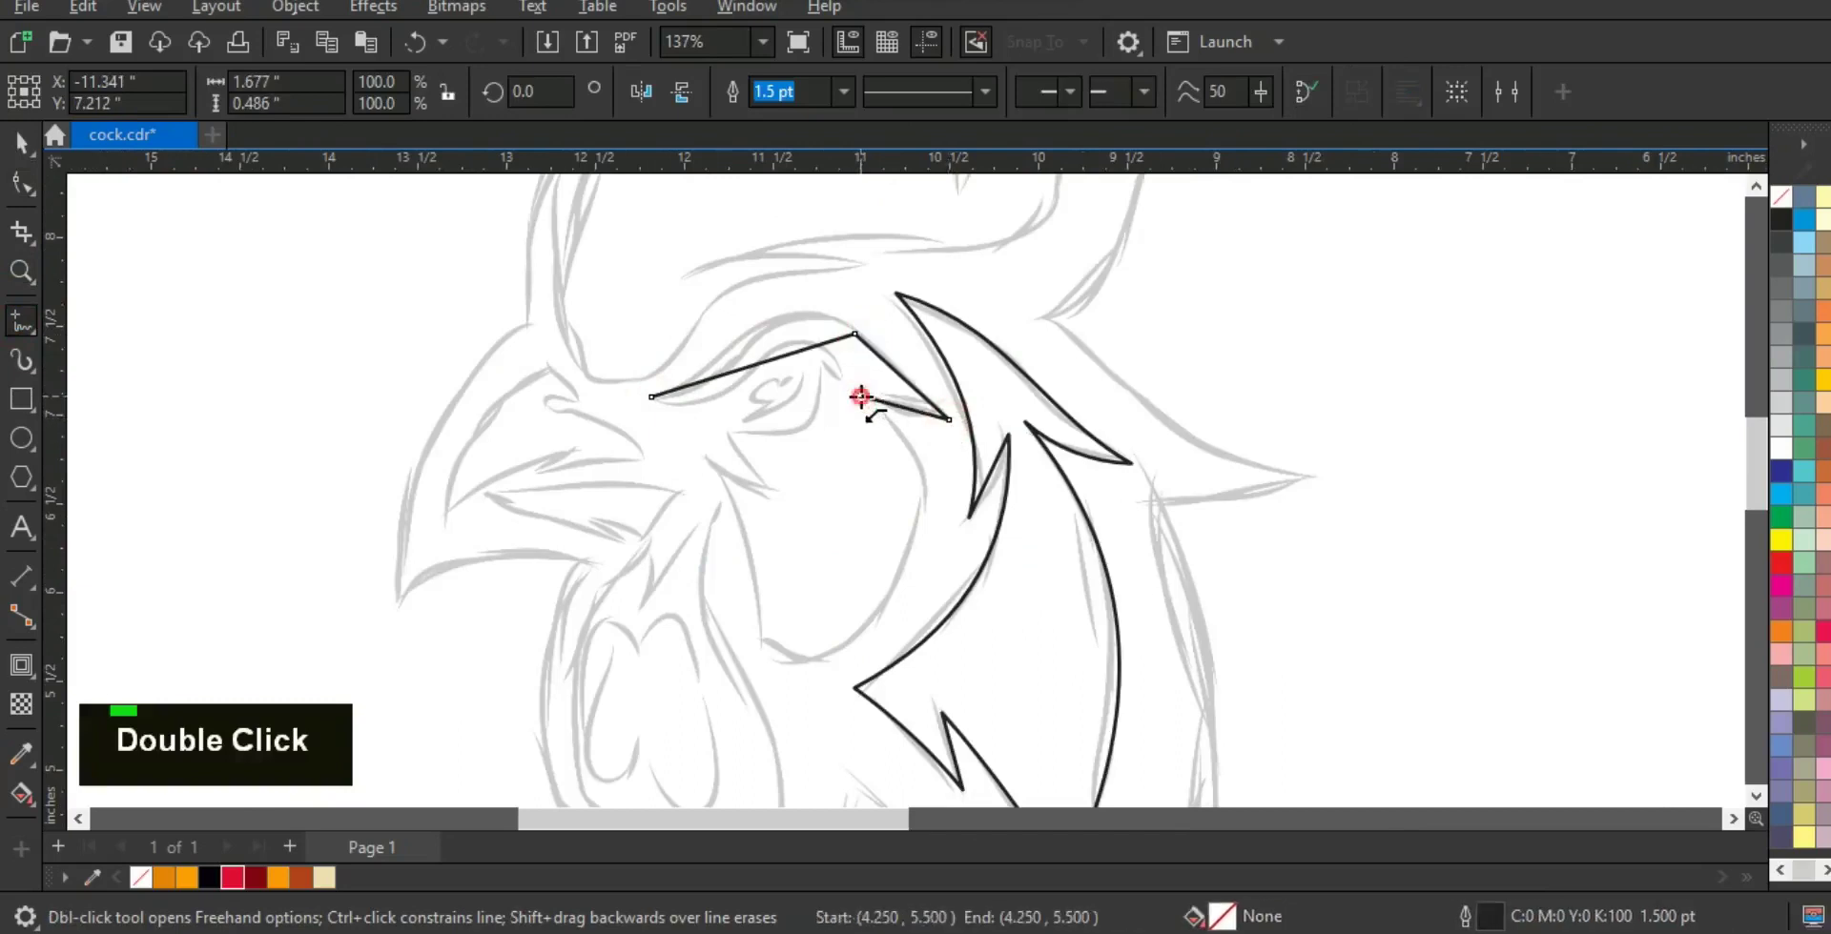
double_click(860, 396)
double_click(792, 654)
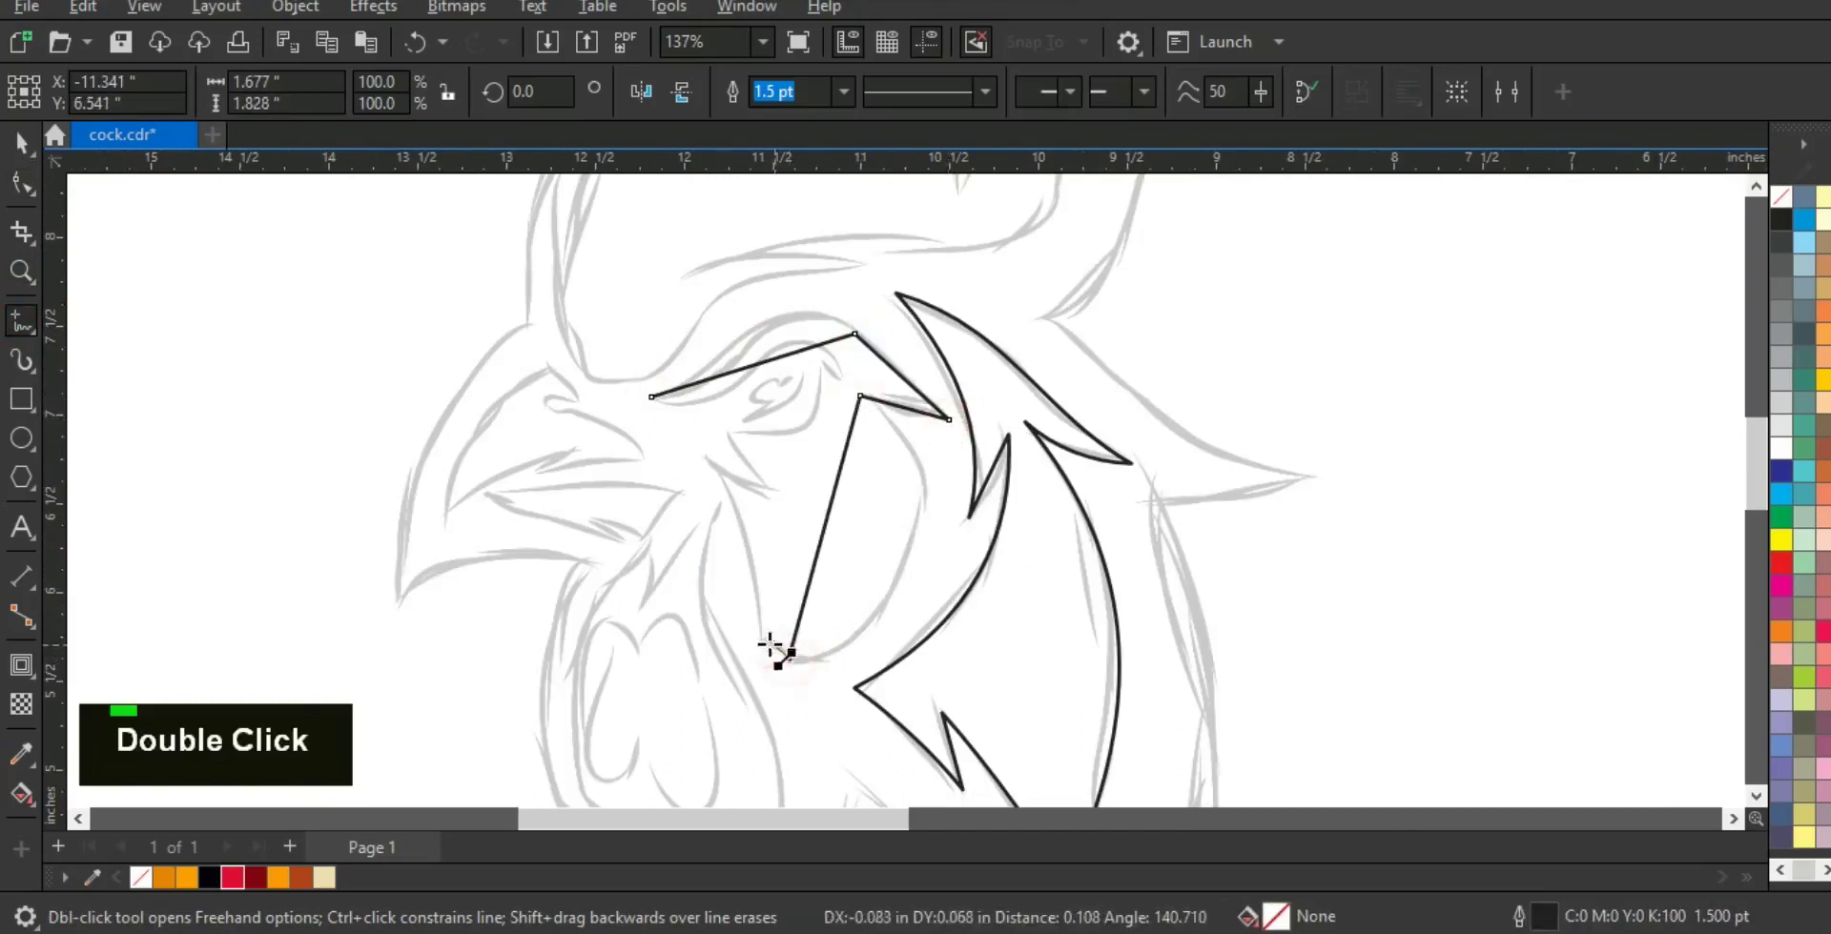
double_click(762, 637)
double_click(769, 491)
double_click(732, 436)
double_click(814, 364)
double_click(844, 381)
click(652, 396)
- Convert the face patch's segments to curves and bend its brow, eye socket and front cheek edges along the sketch
click(22, 184)
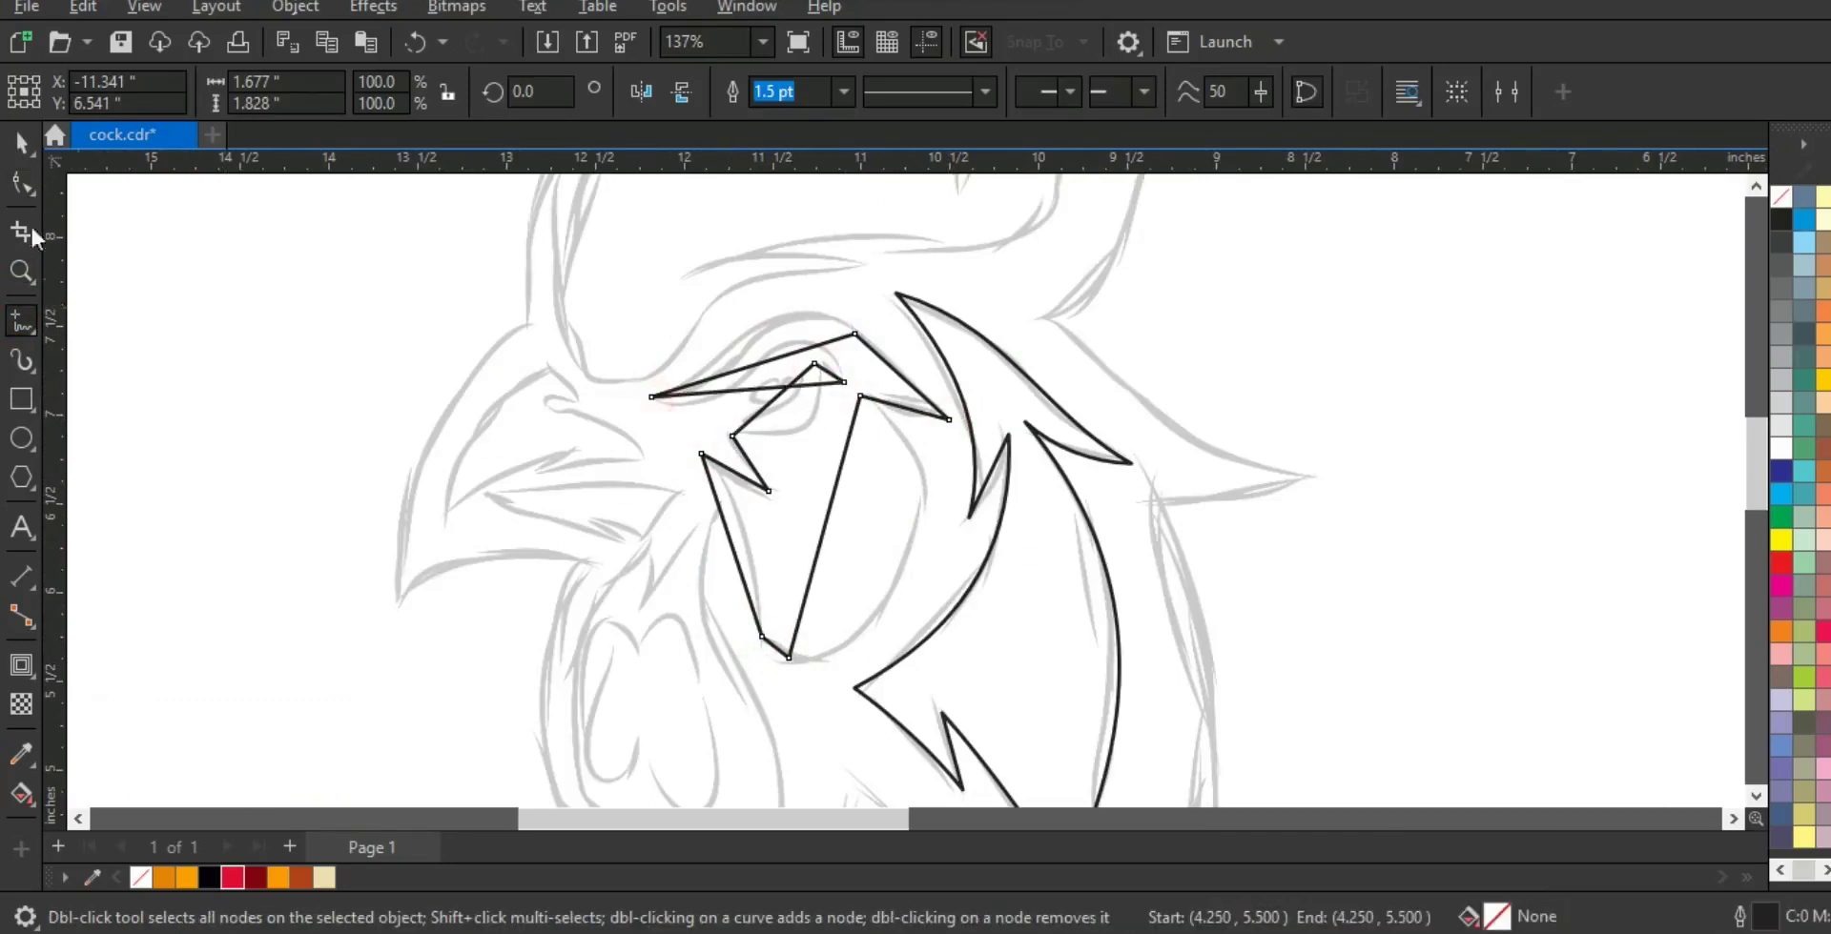
drag(322, 209, 865, 505)
click(855, 335)
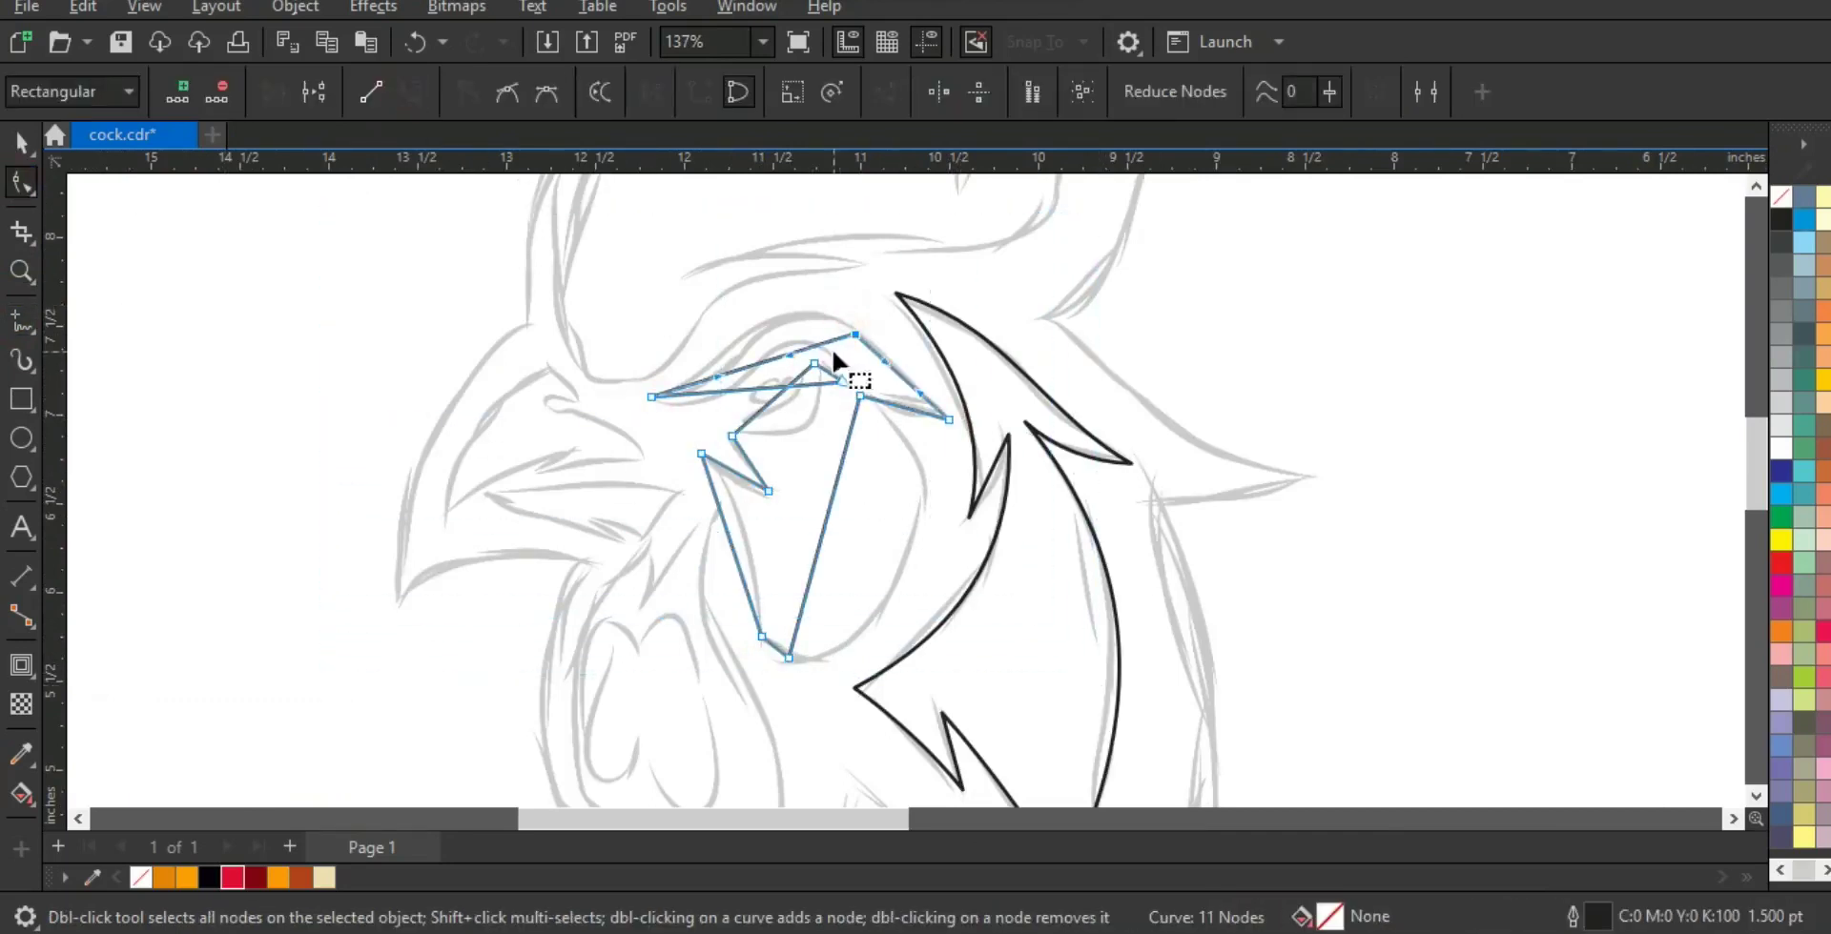
click(725, 389)
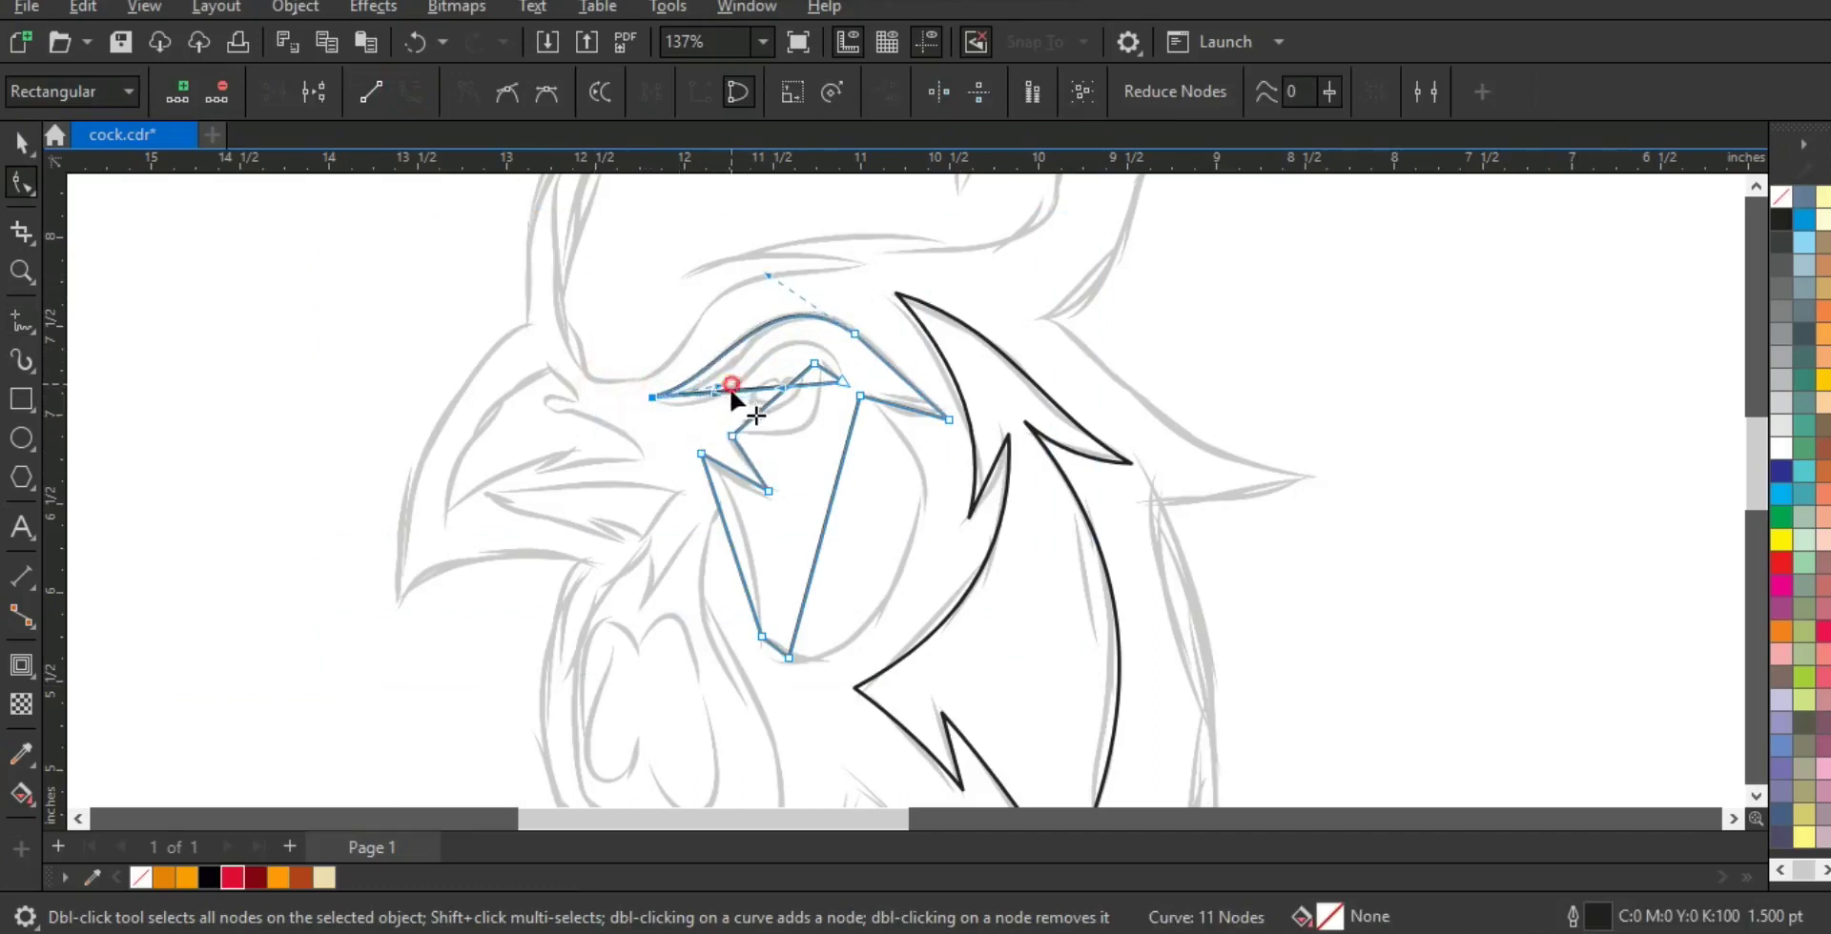
mouse_move(787, 330)
mouse_down()
mouse_move(717, 412)
mouse_move(740, 434)
mouse_move(785, 407)
mouse_move(809, 427)
mouse_up()
drag(731, 546, 744, 549)
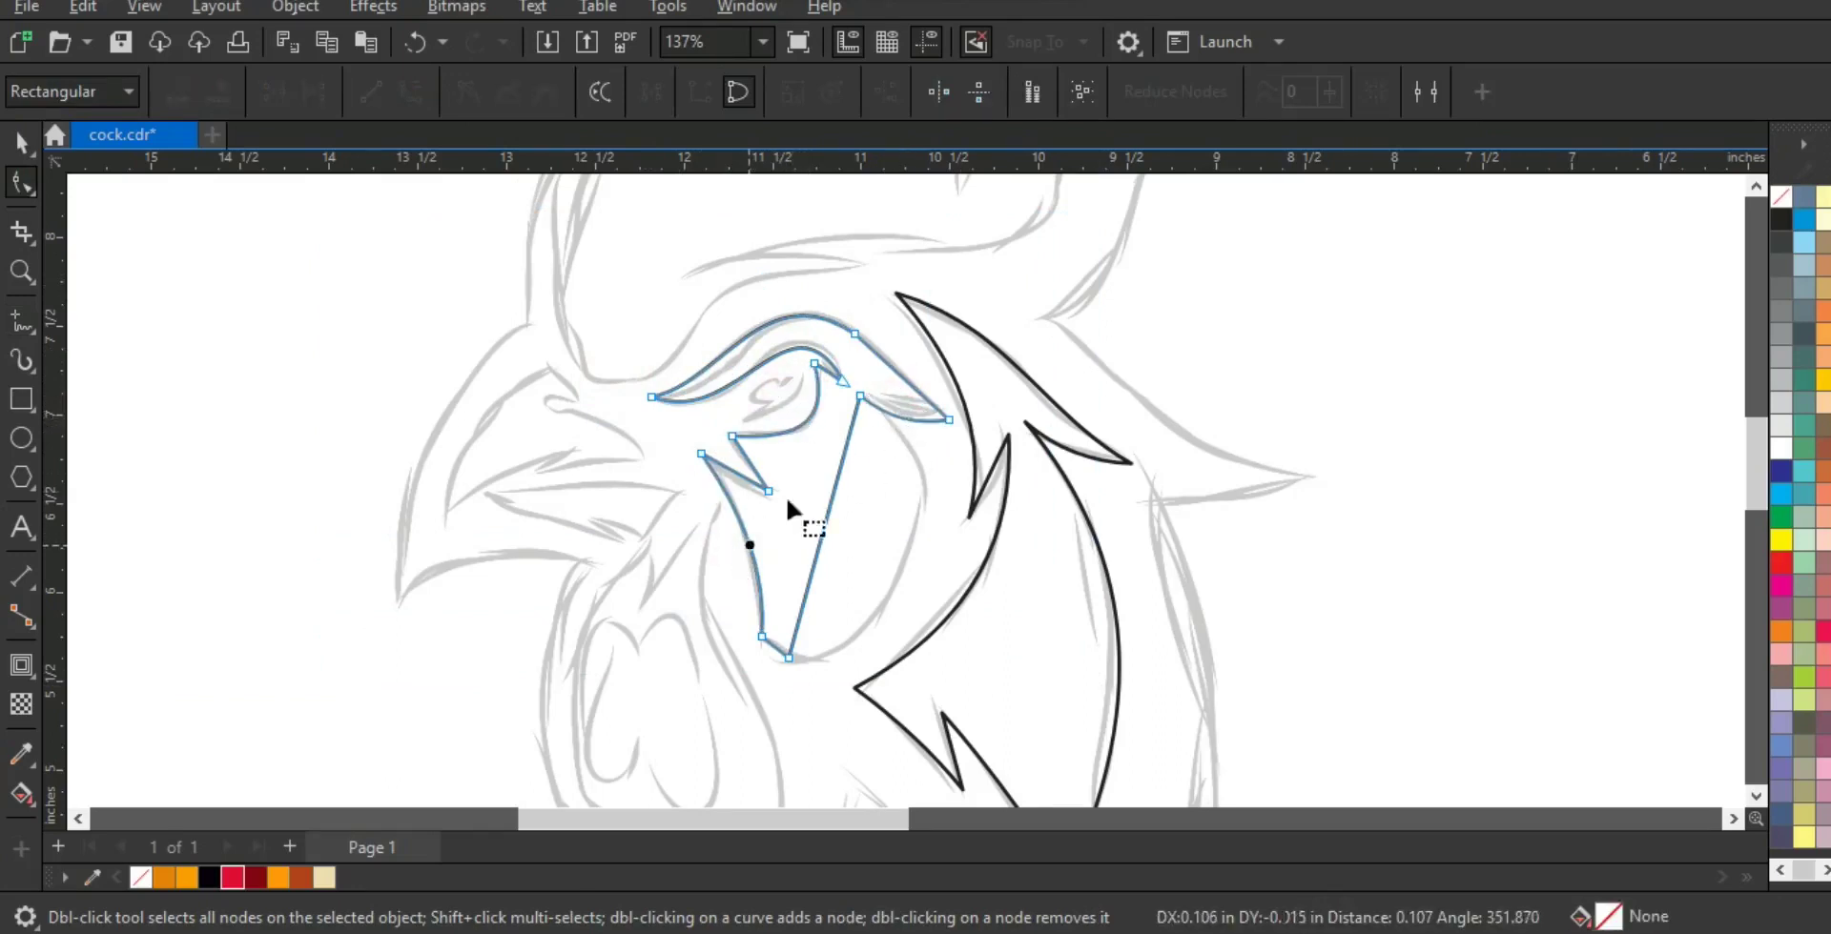
- Undo the node move beside the eye and bend the rear and bottom cheek edges into a rounded curve
drag(842, 381, 853, 392)
key(ctrl+z)
click(860, 396)
drag(838, 485, 942, 462)
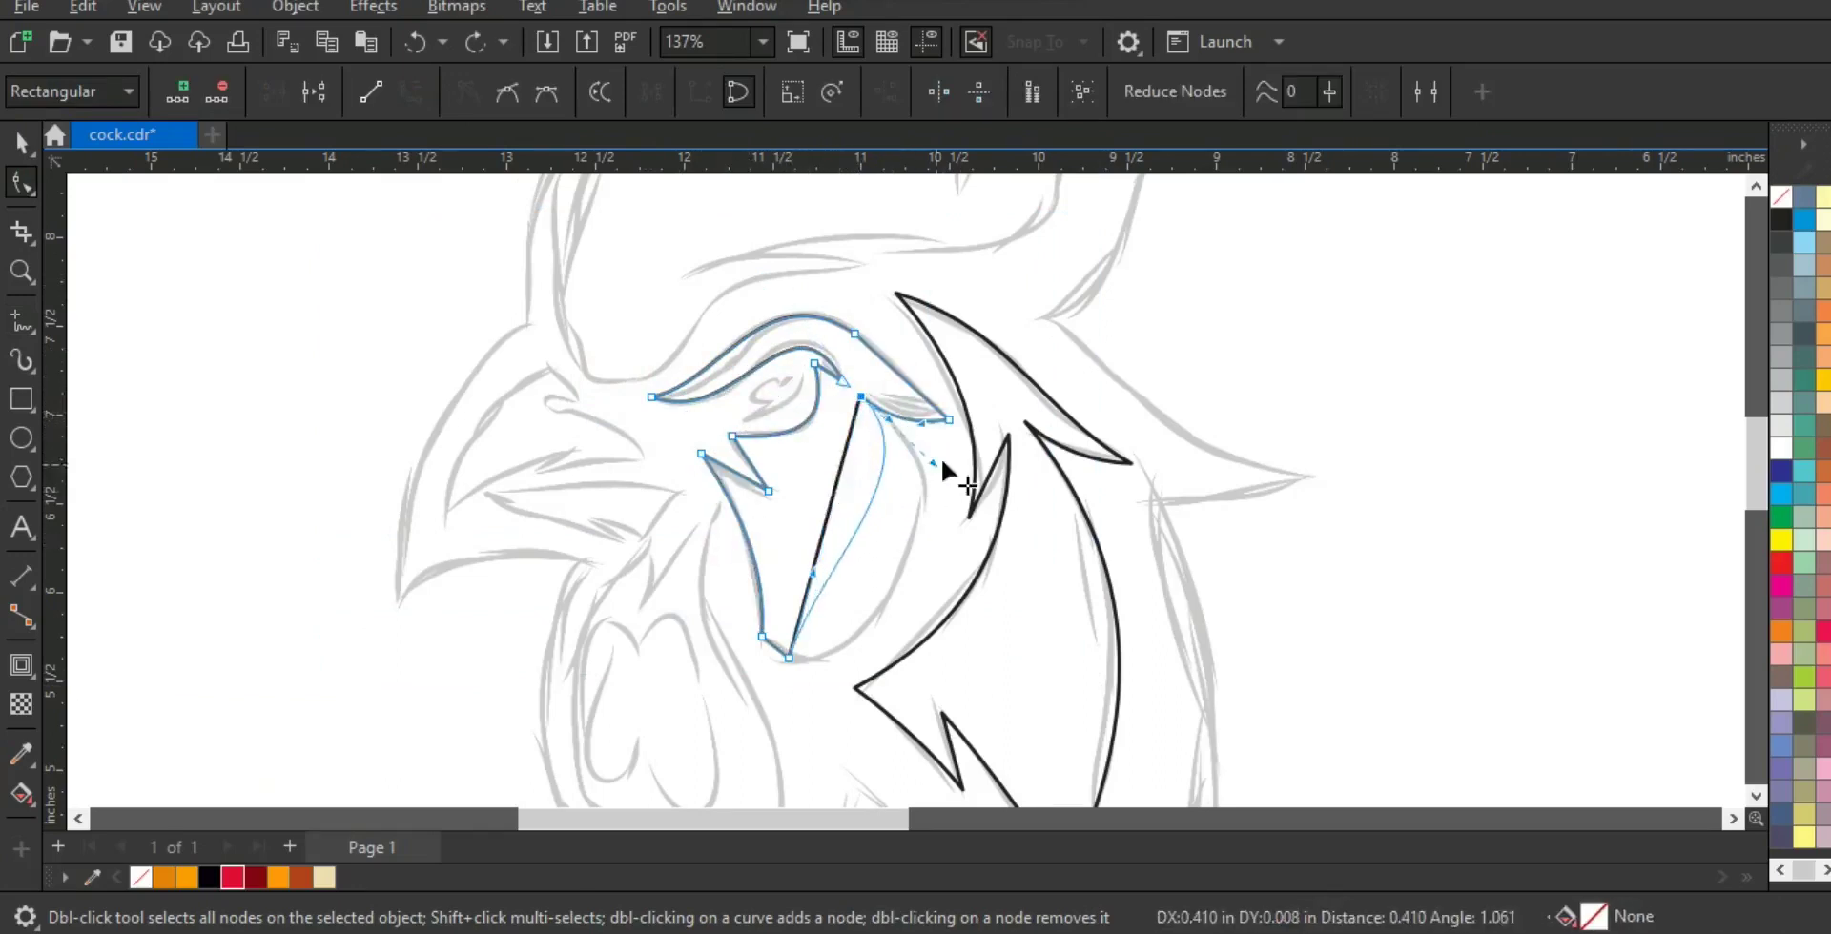
drag(870, 672, 768, 649)
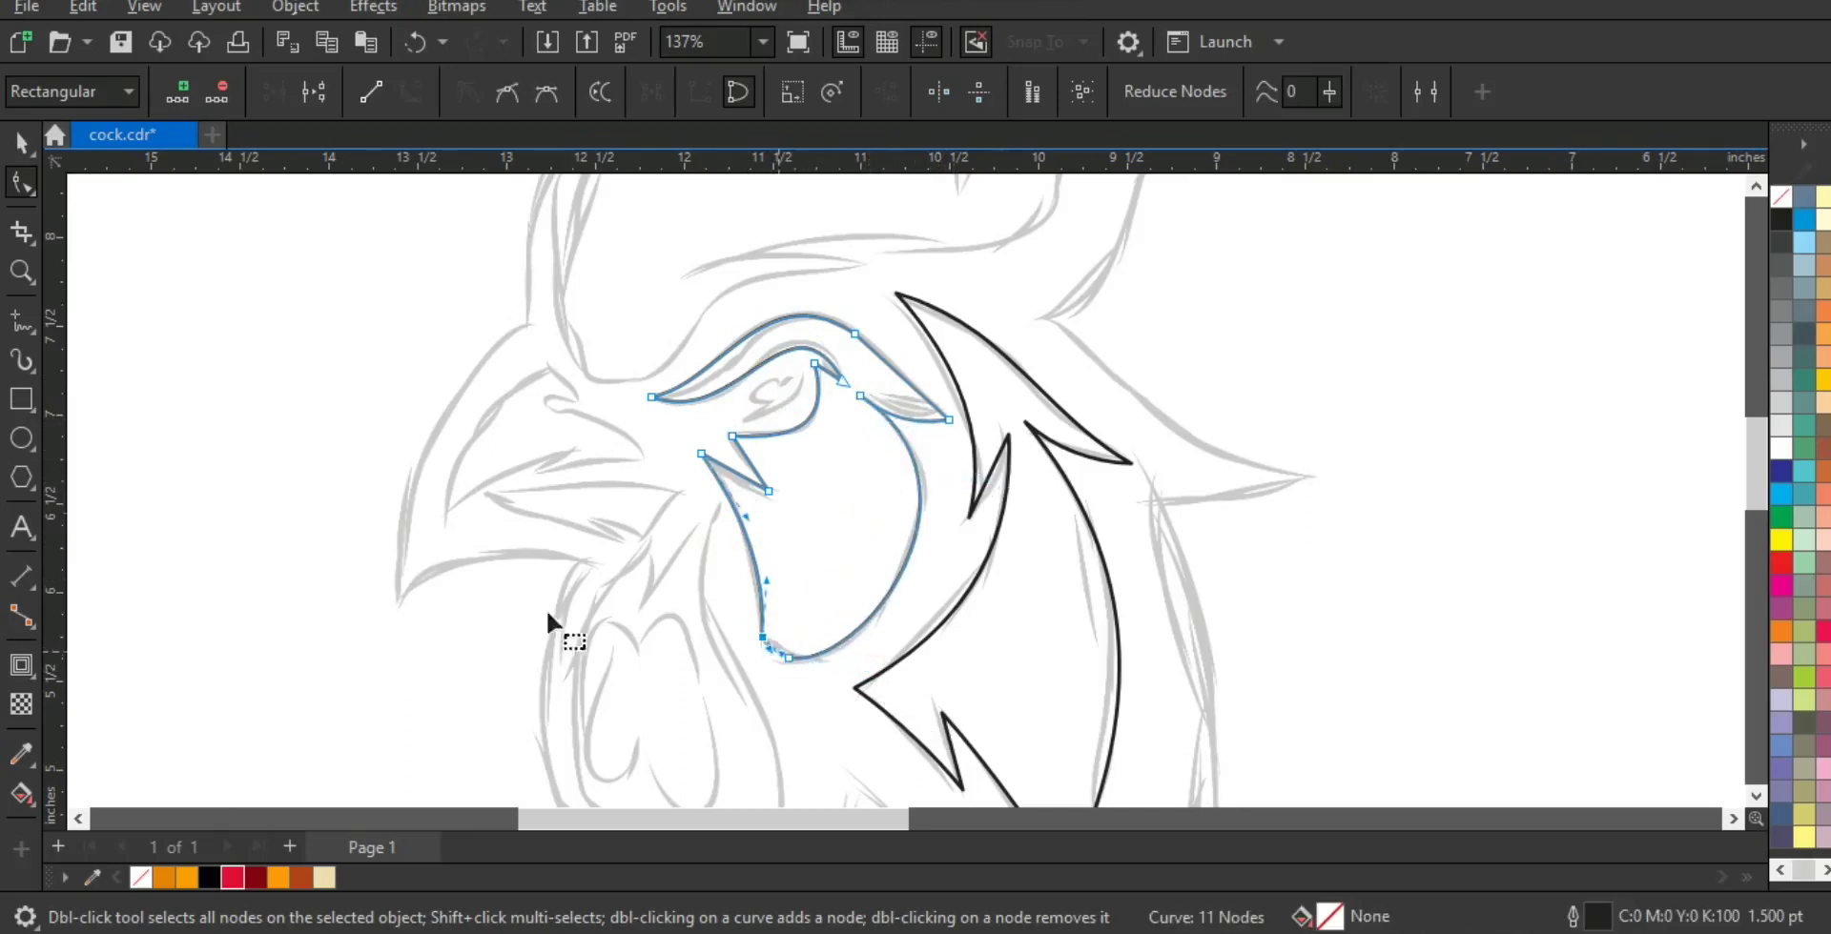
- Smooth the bottom front corner of the cheek patch by adjusting its curve handles
key(z)
drag(657, 551, 1043, 695)
key(F10)
click(650, 654)
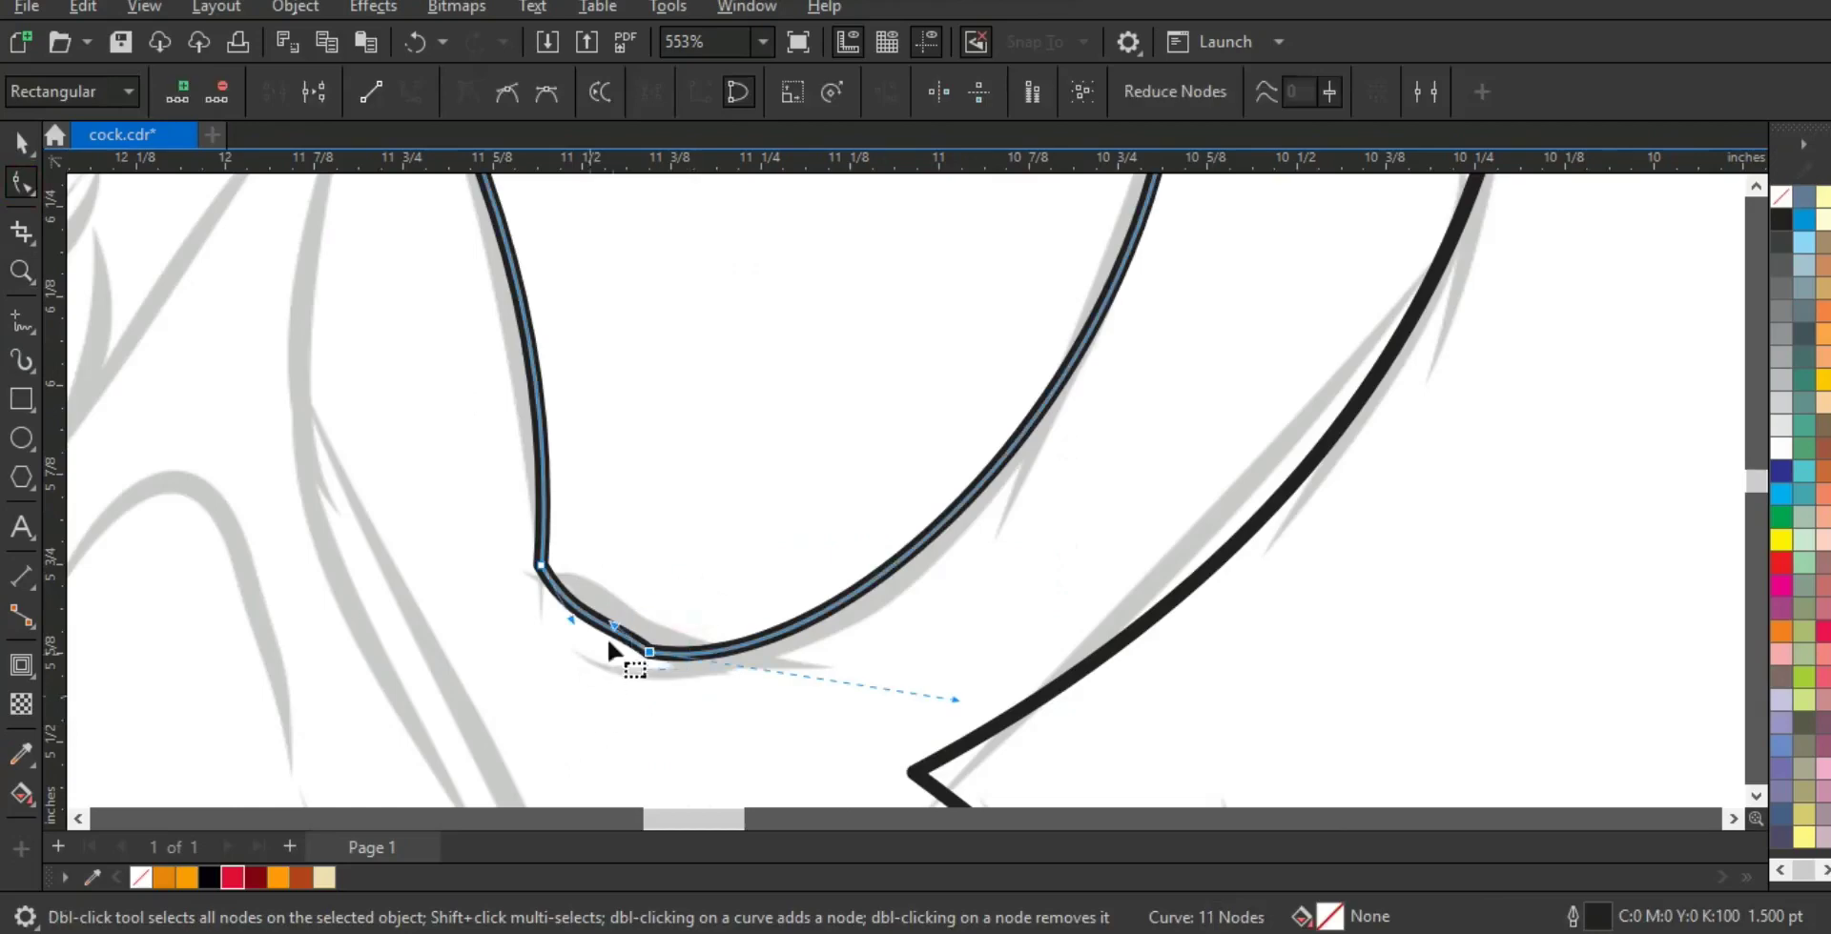
drag(570, 620, 542, 629)
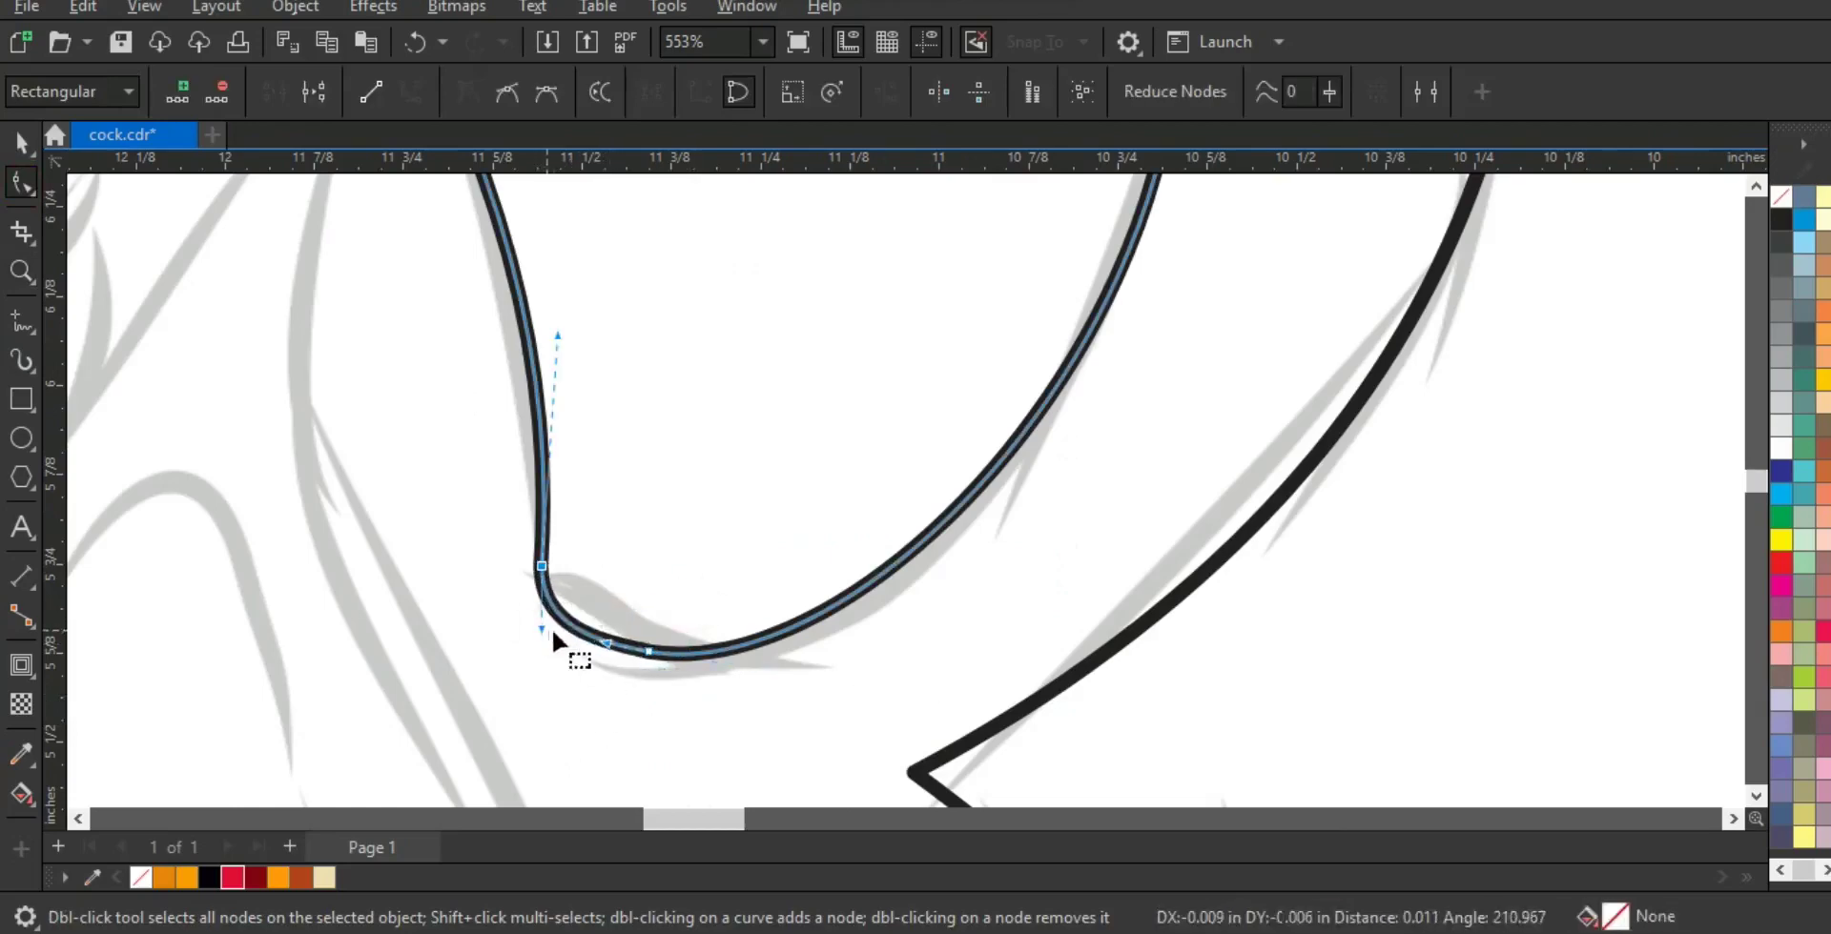
- Trace the inner upper beak patch around the nostril as a closed straight-segment shape with the Freehand tool
key(F3)
key(F4)
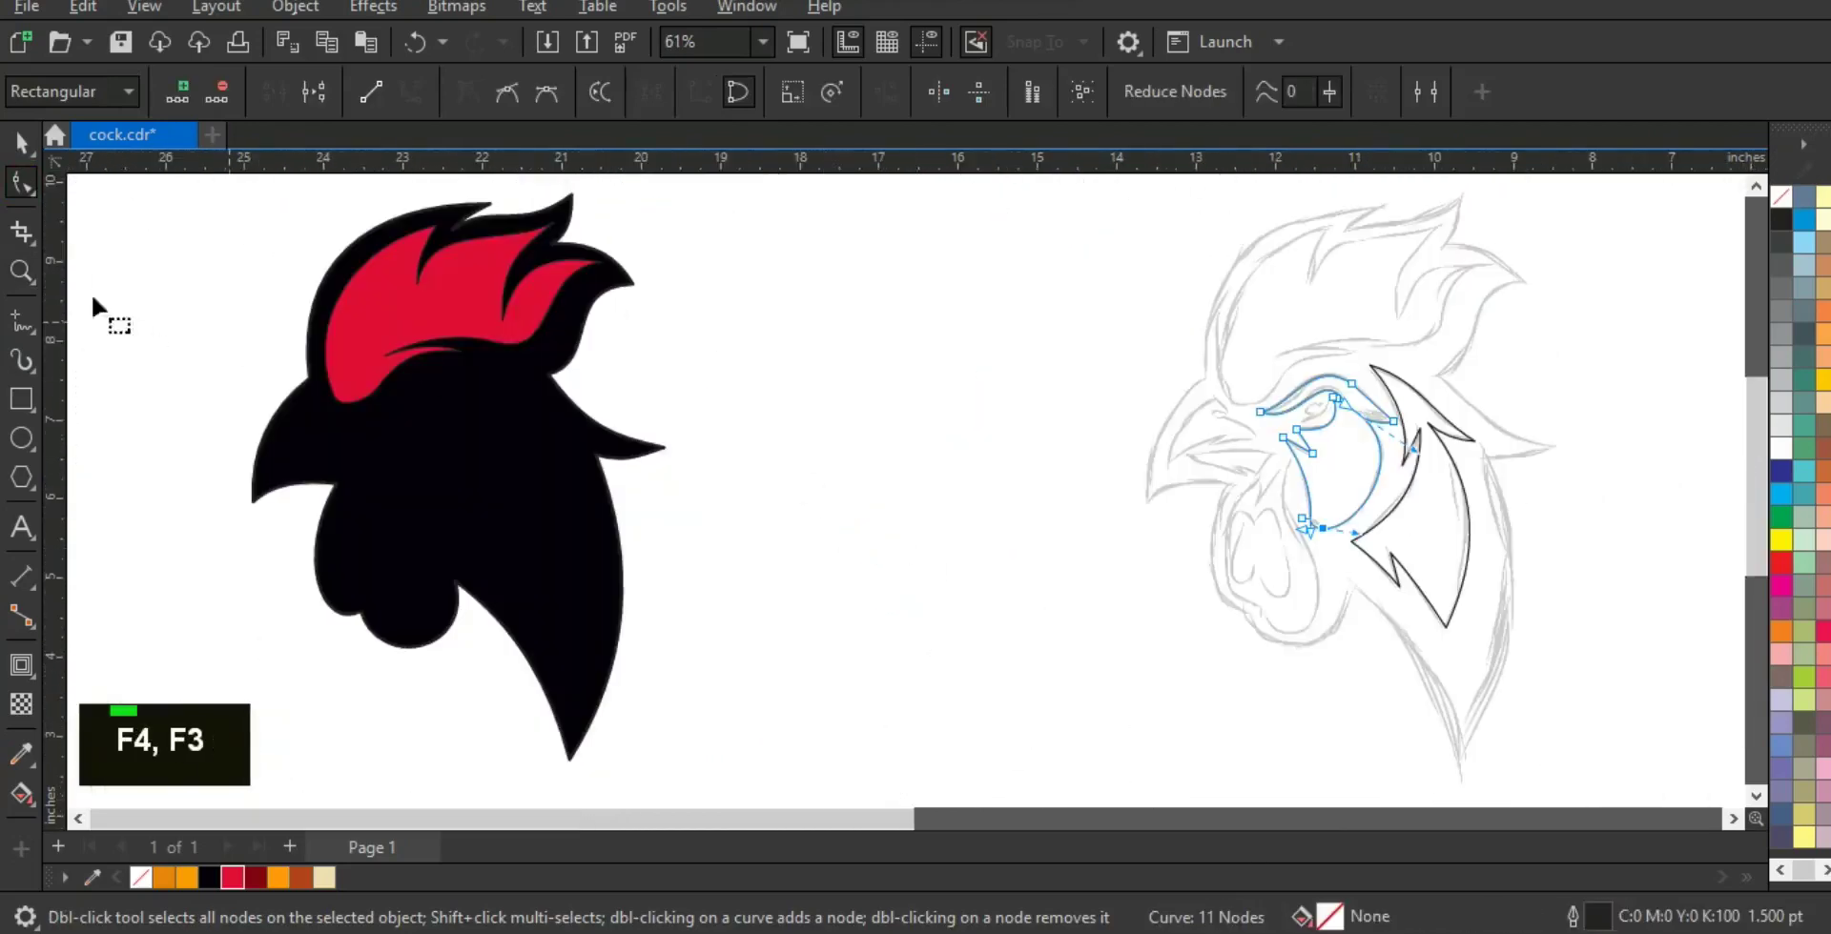
double_click(21, 271)
right_click(996, 464)
drag(932, 388, 1250, 584)
drag(562, 272, 1228, 647)
drag(391, 247, 1306, 593)
click(21, 324)
click(445, 262)
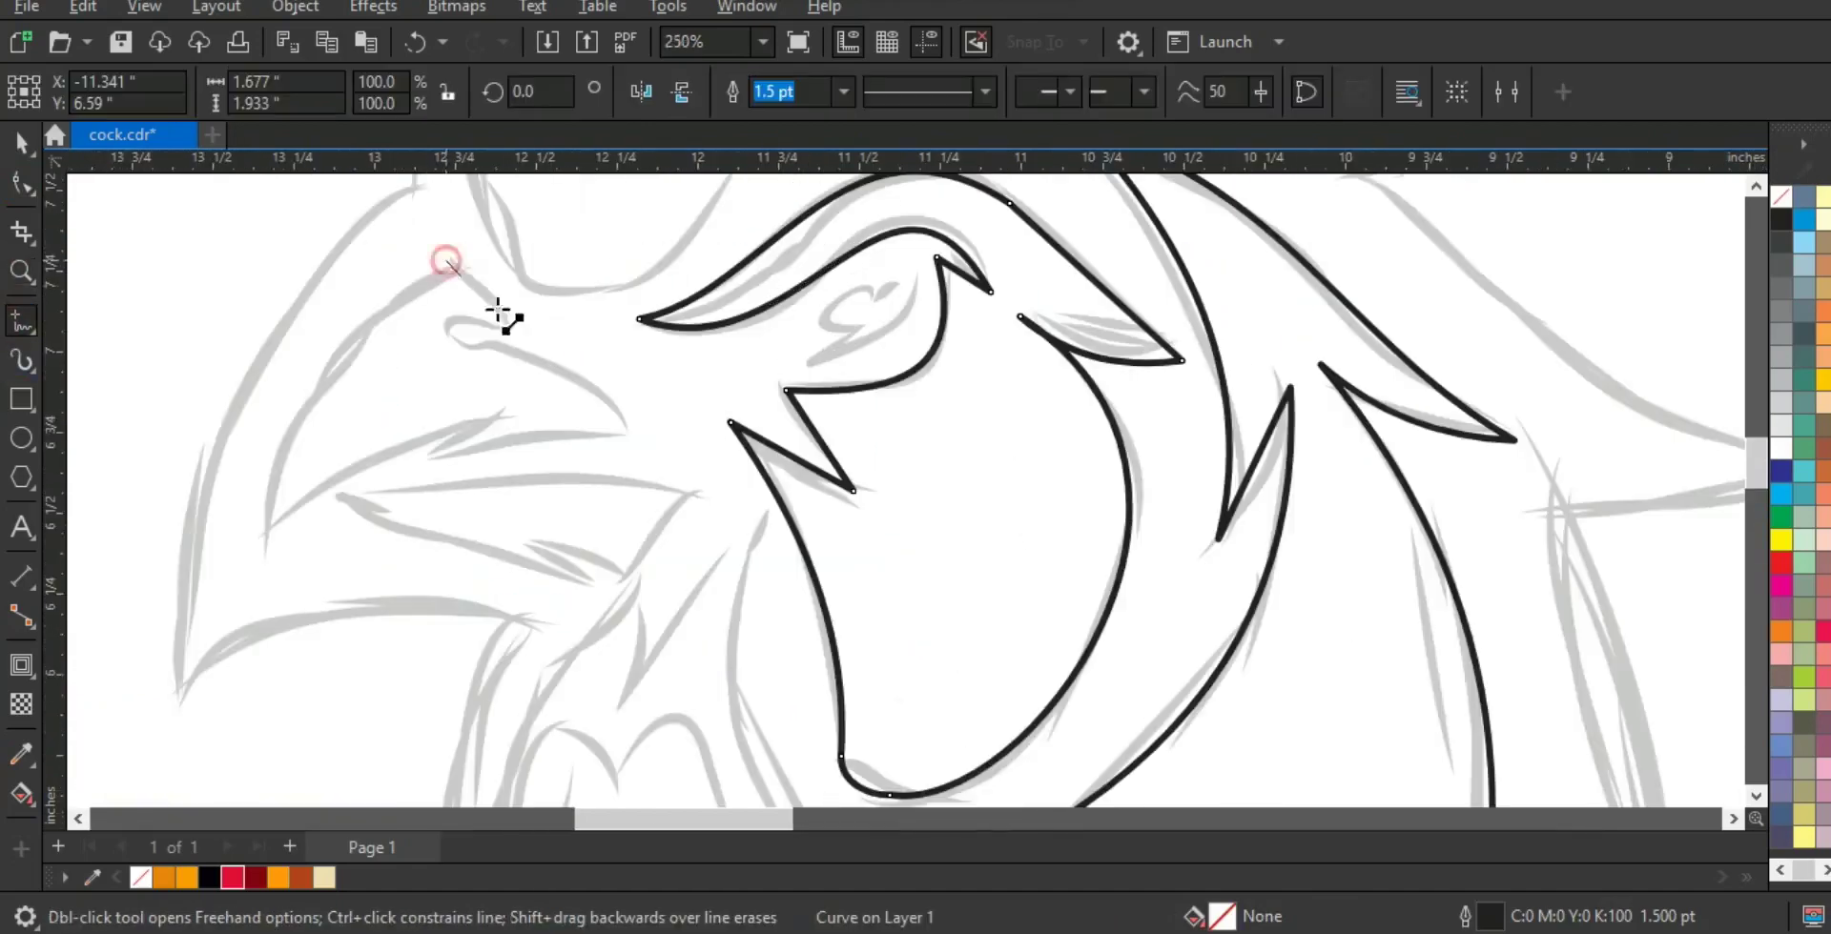
double_click(519, 332)
double_click(448, 331)
double_click(630, 431)
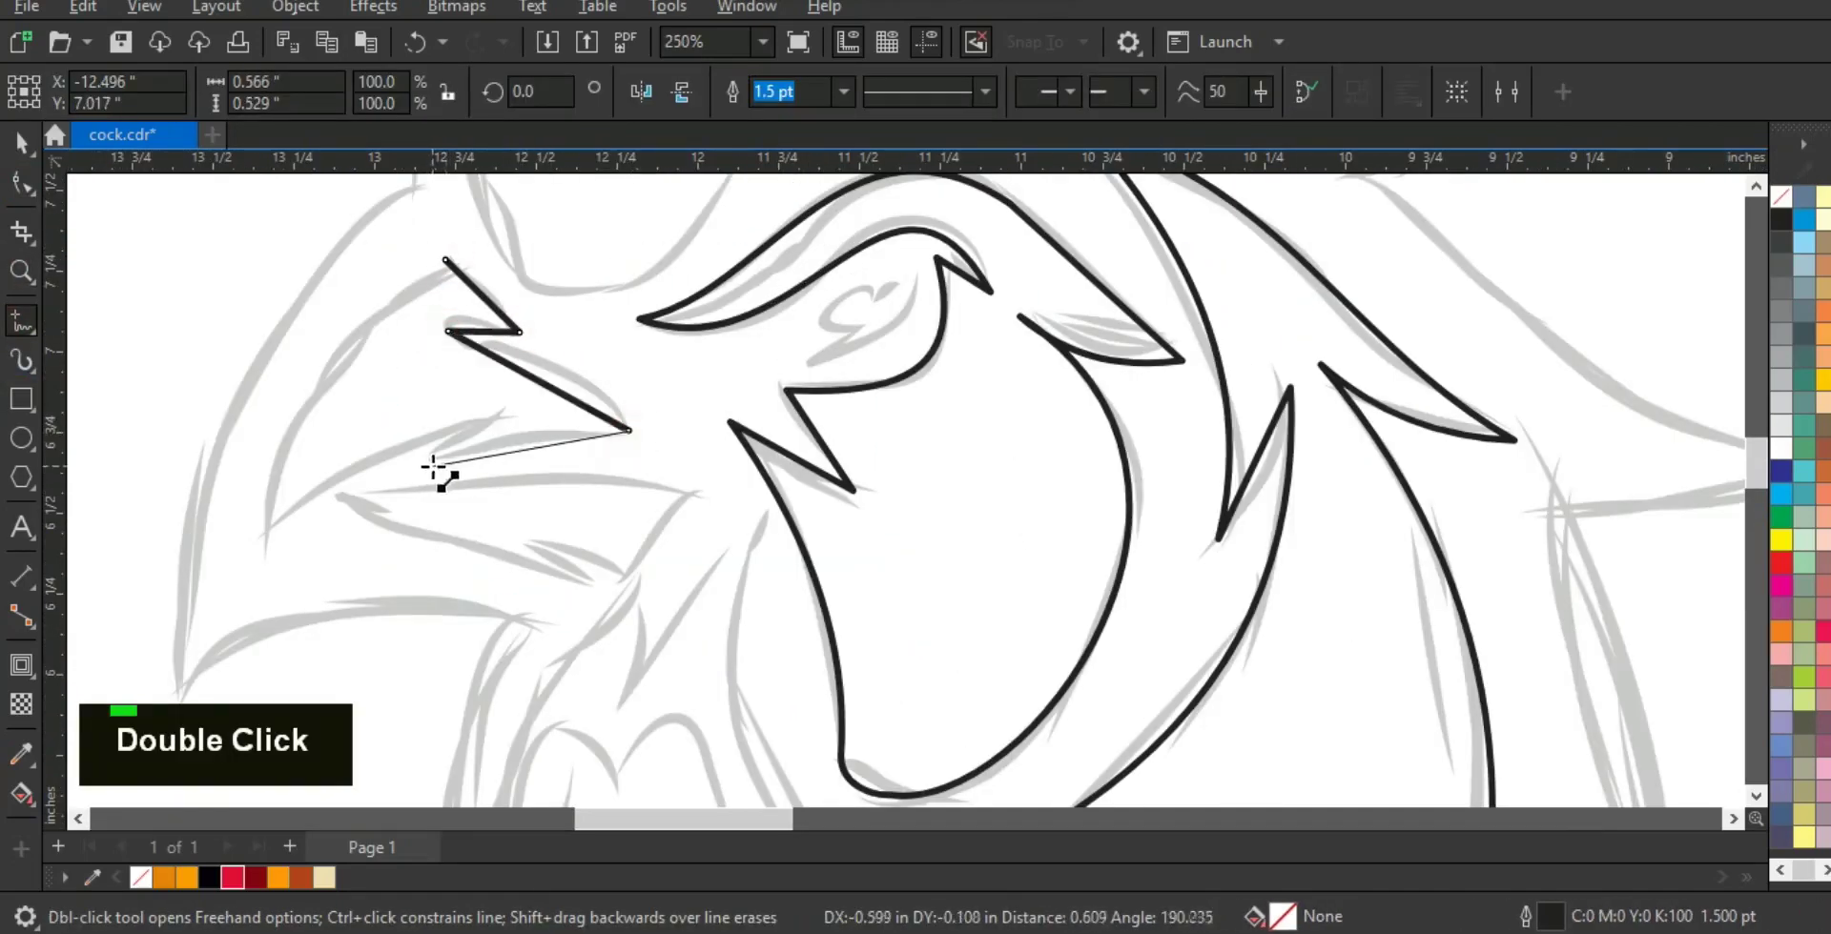
double_click(426, 465)
double_click(492, 412)
double_click(255, 537)
double_click(446, 259)
key(F10)
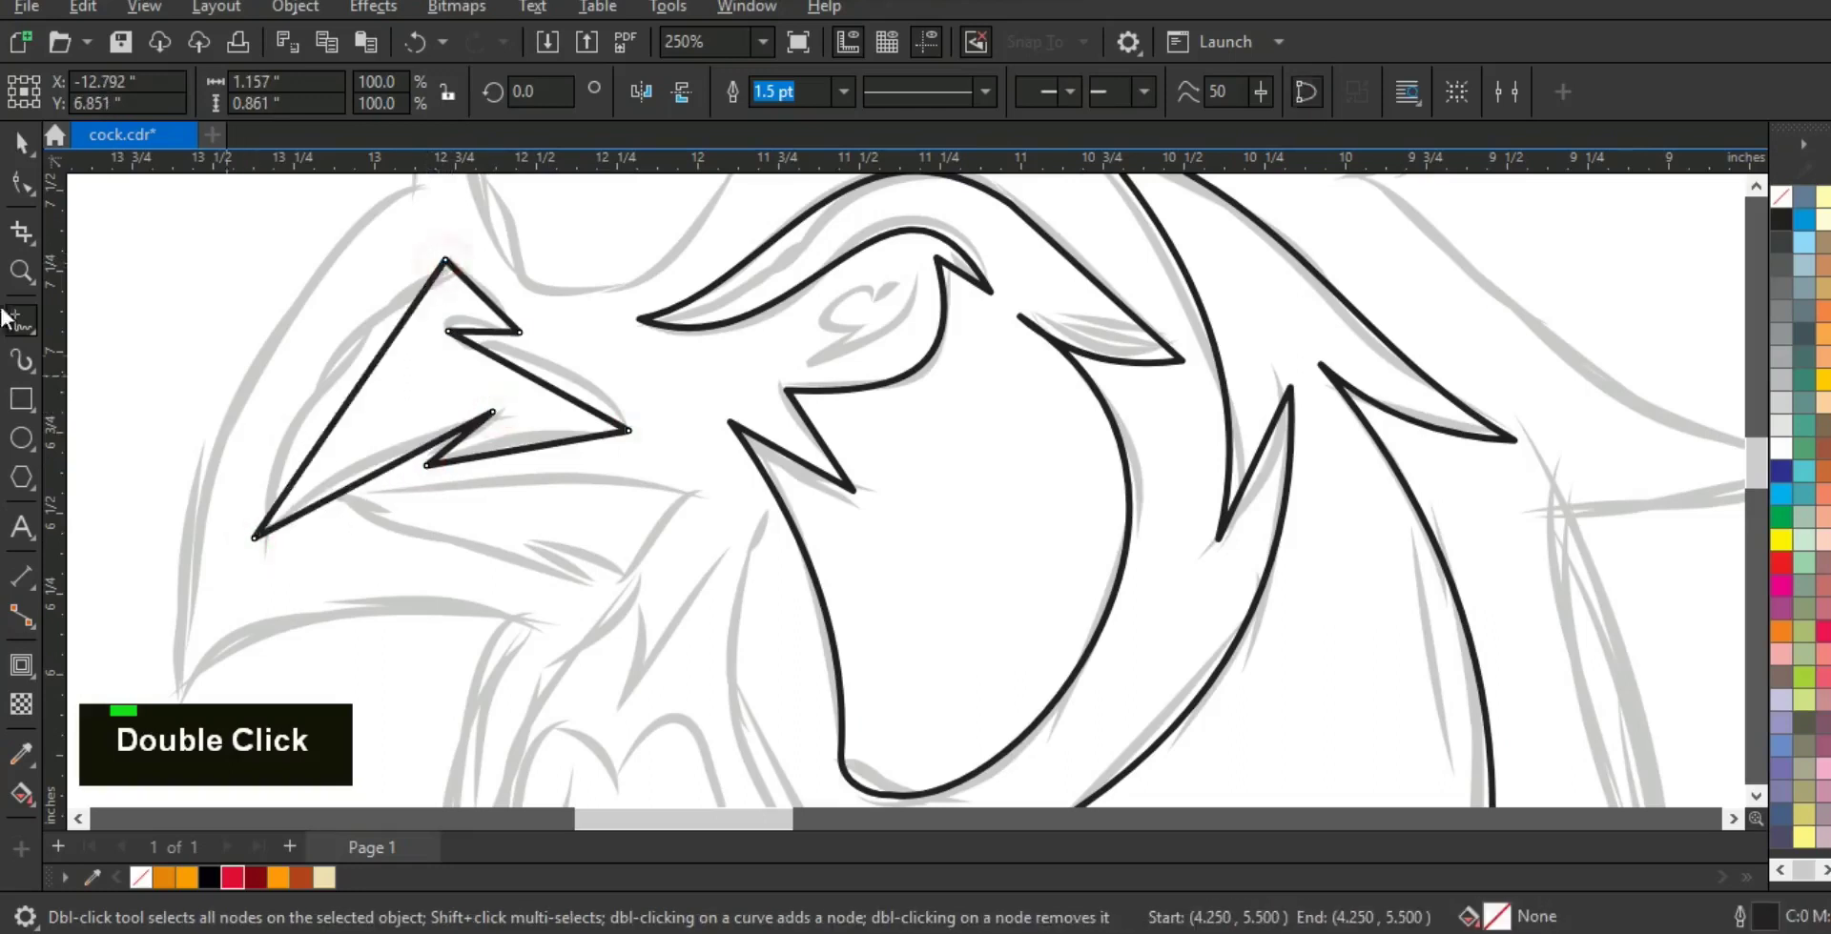
- Convert the upper beak patch's segments to curves and bend its outer, lower and nostril edges along the sketch
double_click(21, 182)
drag(350, 396, 320, 375)
drag(359, 483, 345, 464)
drag(540, 458, 526, 392)
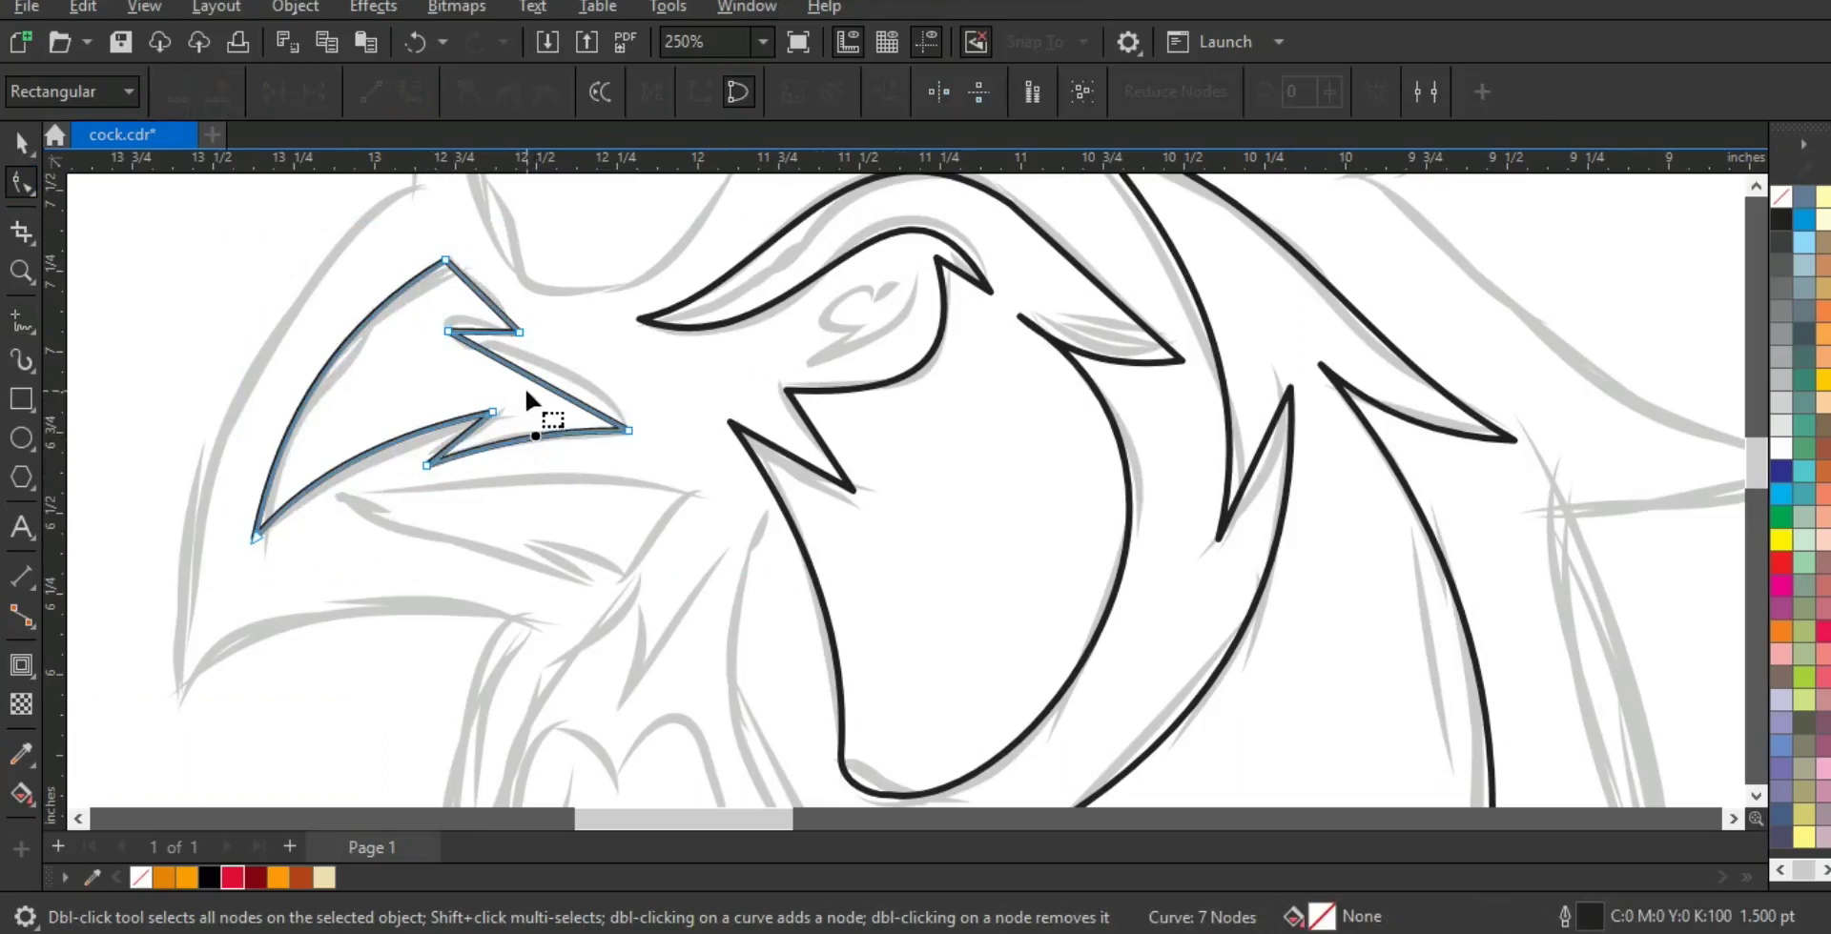
drag(653, 395, 582, 465)
drag(572, 377, 455, 322)
- Trace the lower beak patch as a closed five-node straight-segment shape with the Freehand tool
click(23, 321)
click(341, 497)
double_click(696, 491)
double_click(631, 571)
double_click(539, 539)
double_click(592, 577)
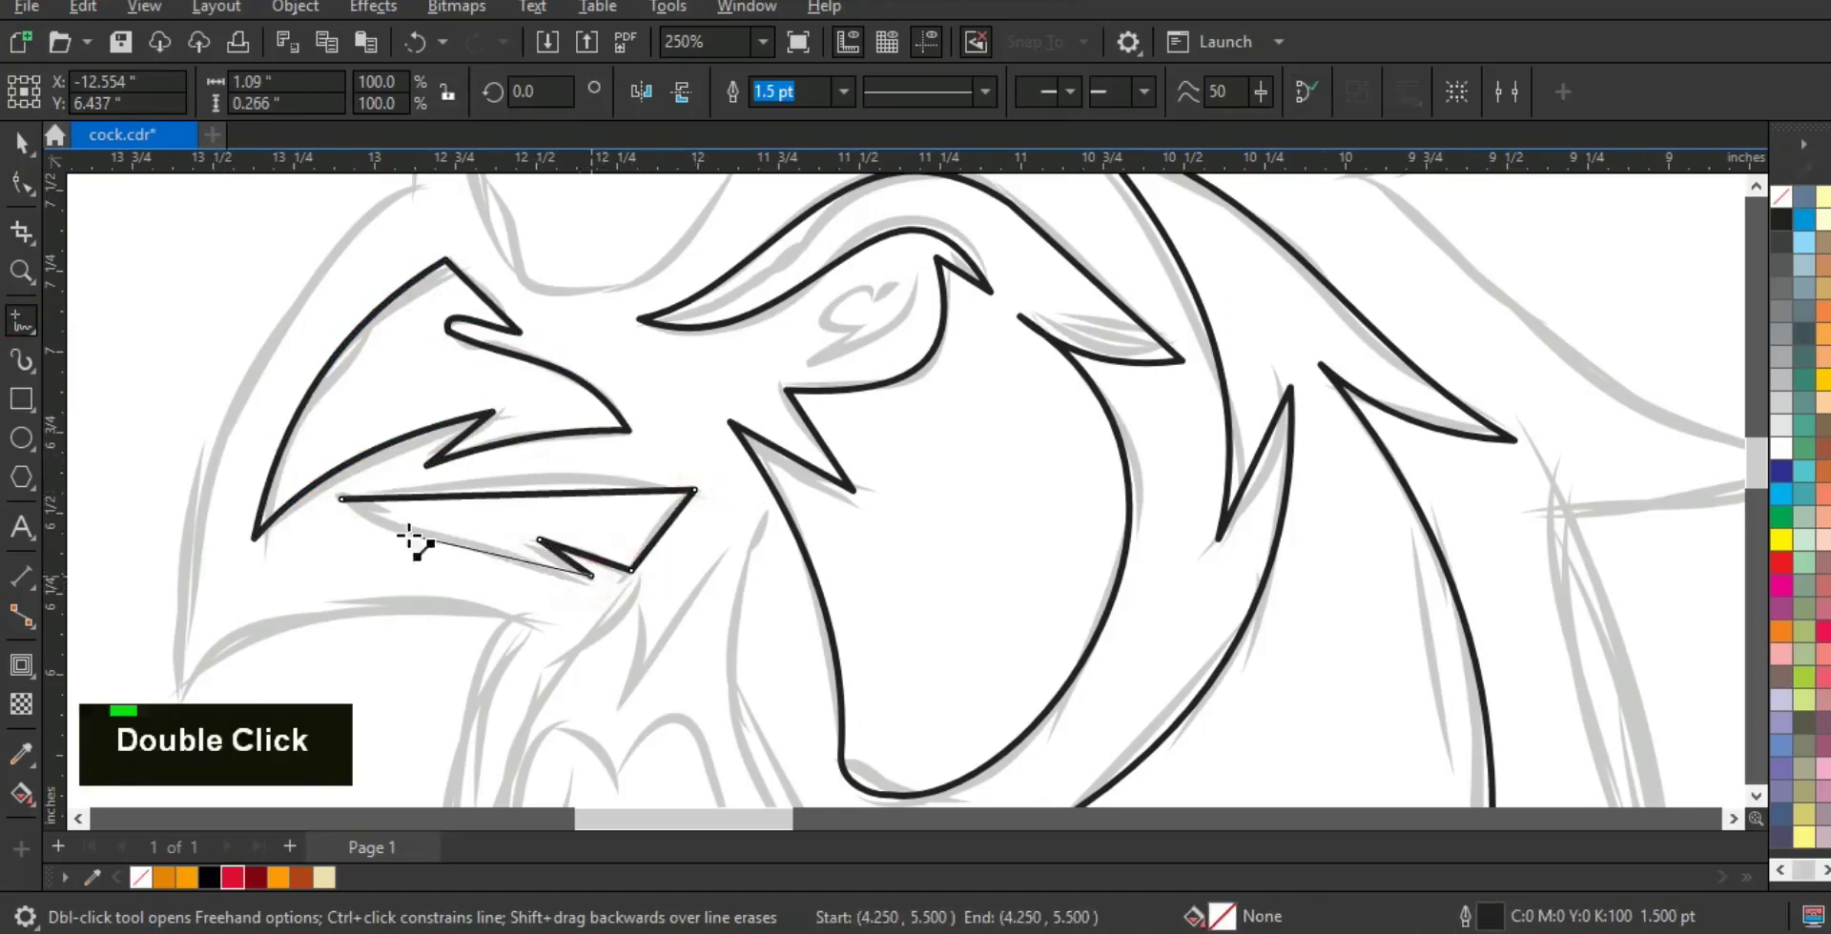
double_click(343, 498)
- Convert the lower beak patch's segments to curves and bow its long upper edge along the sketch
key(F10)
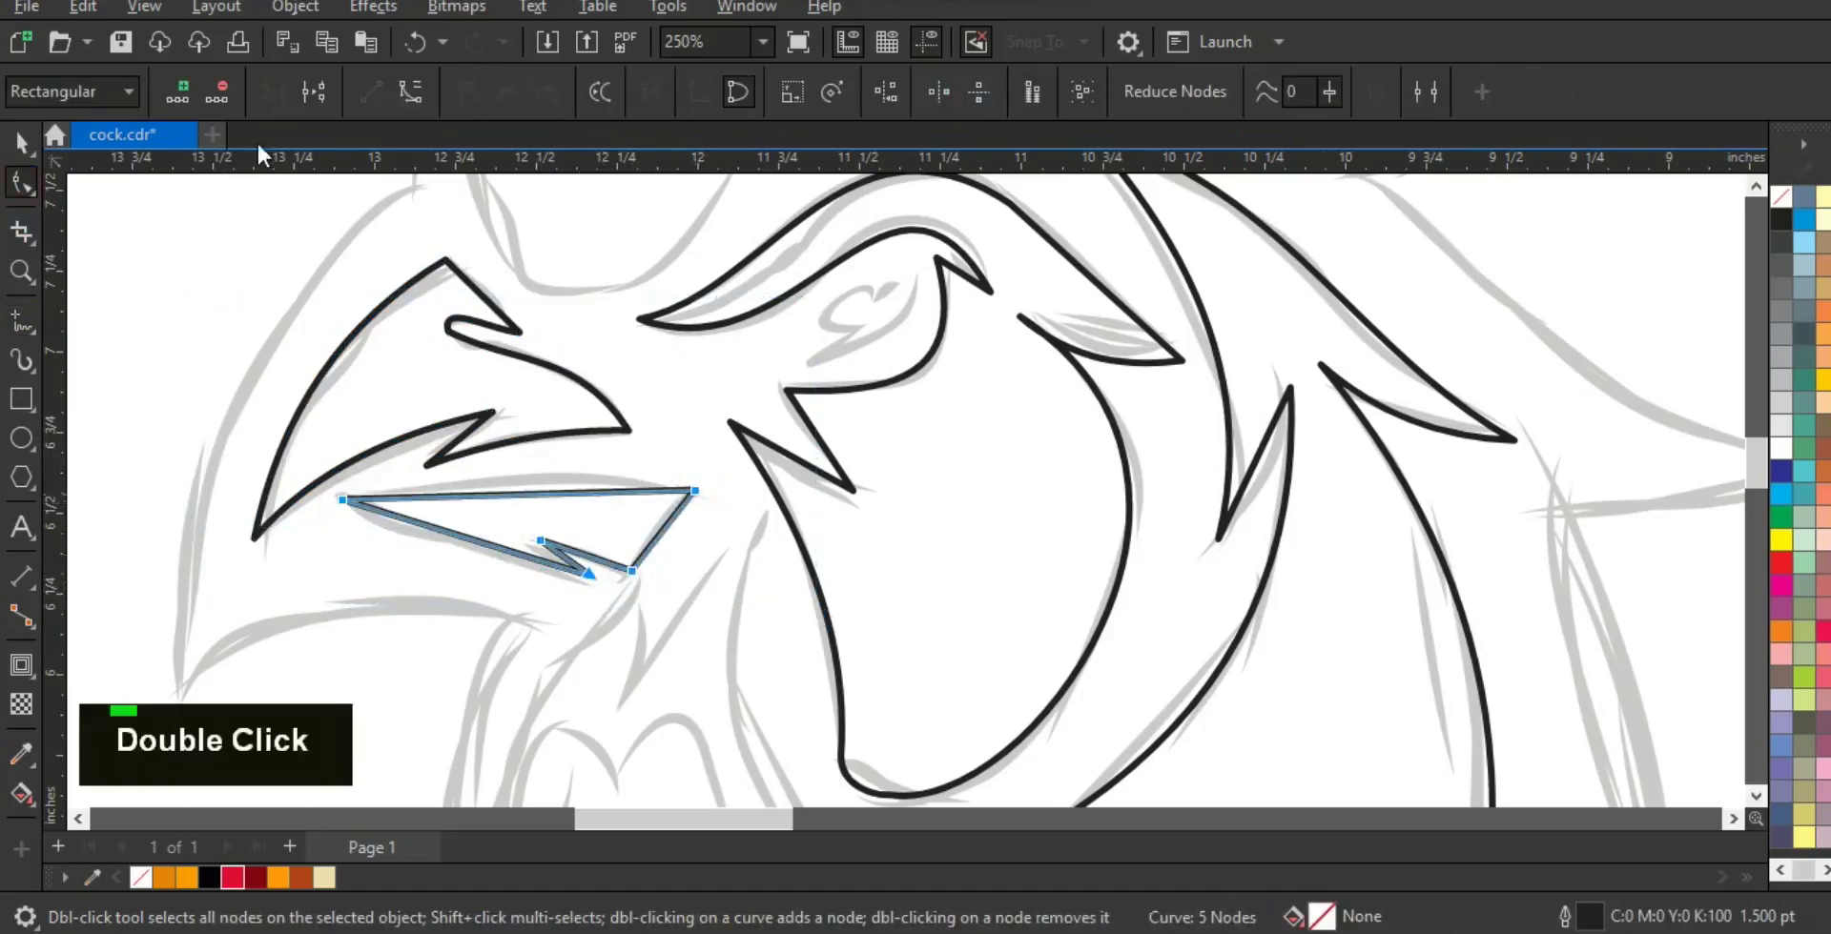
click(537, 494)
click(455, 536)
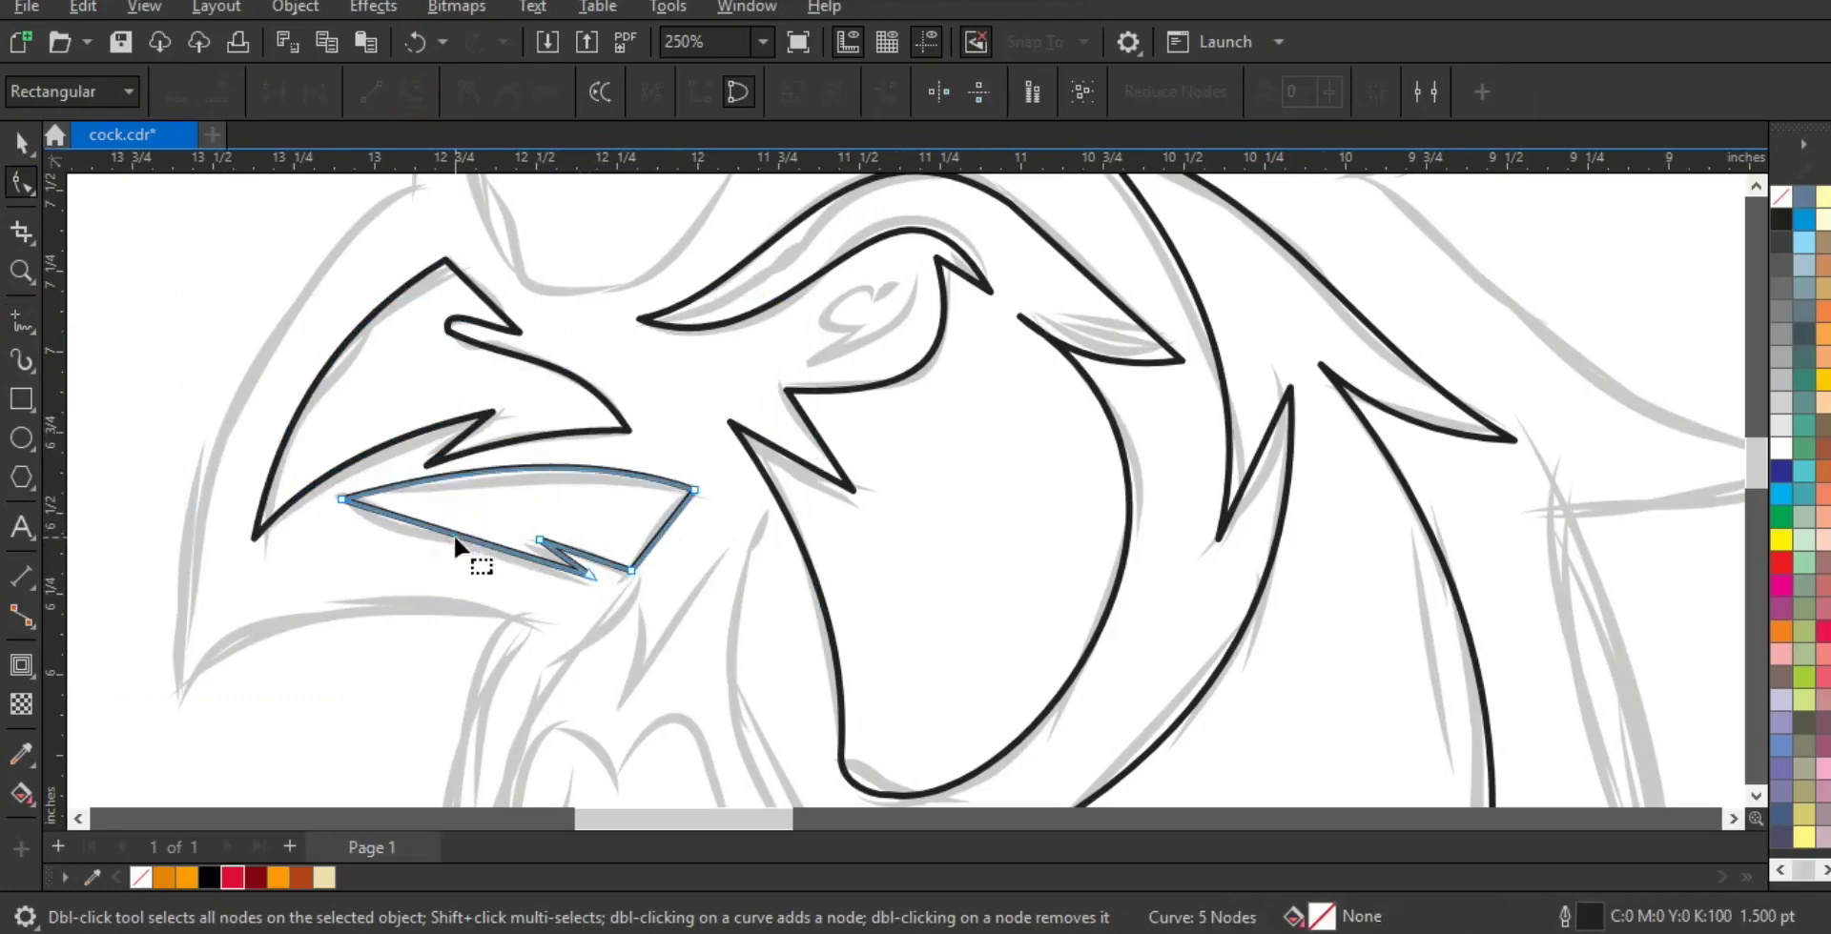
- Trace the wattle patch below the beak as a closed six-node straight-segment shape with the Freehand tool
key(z)
right_click(531, 363)
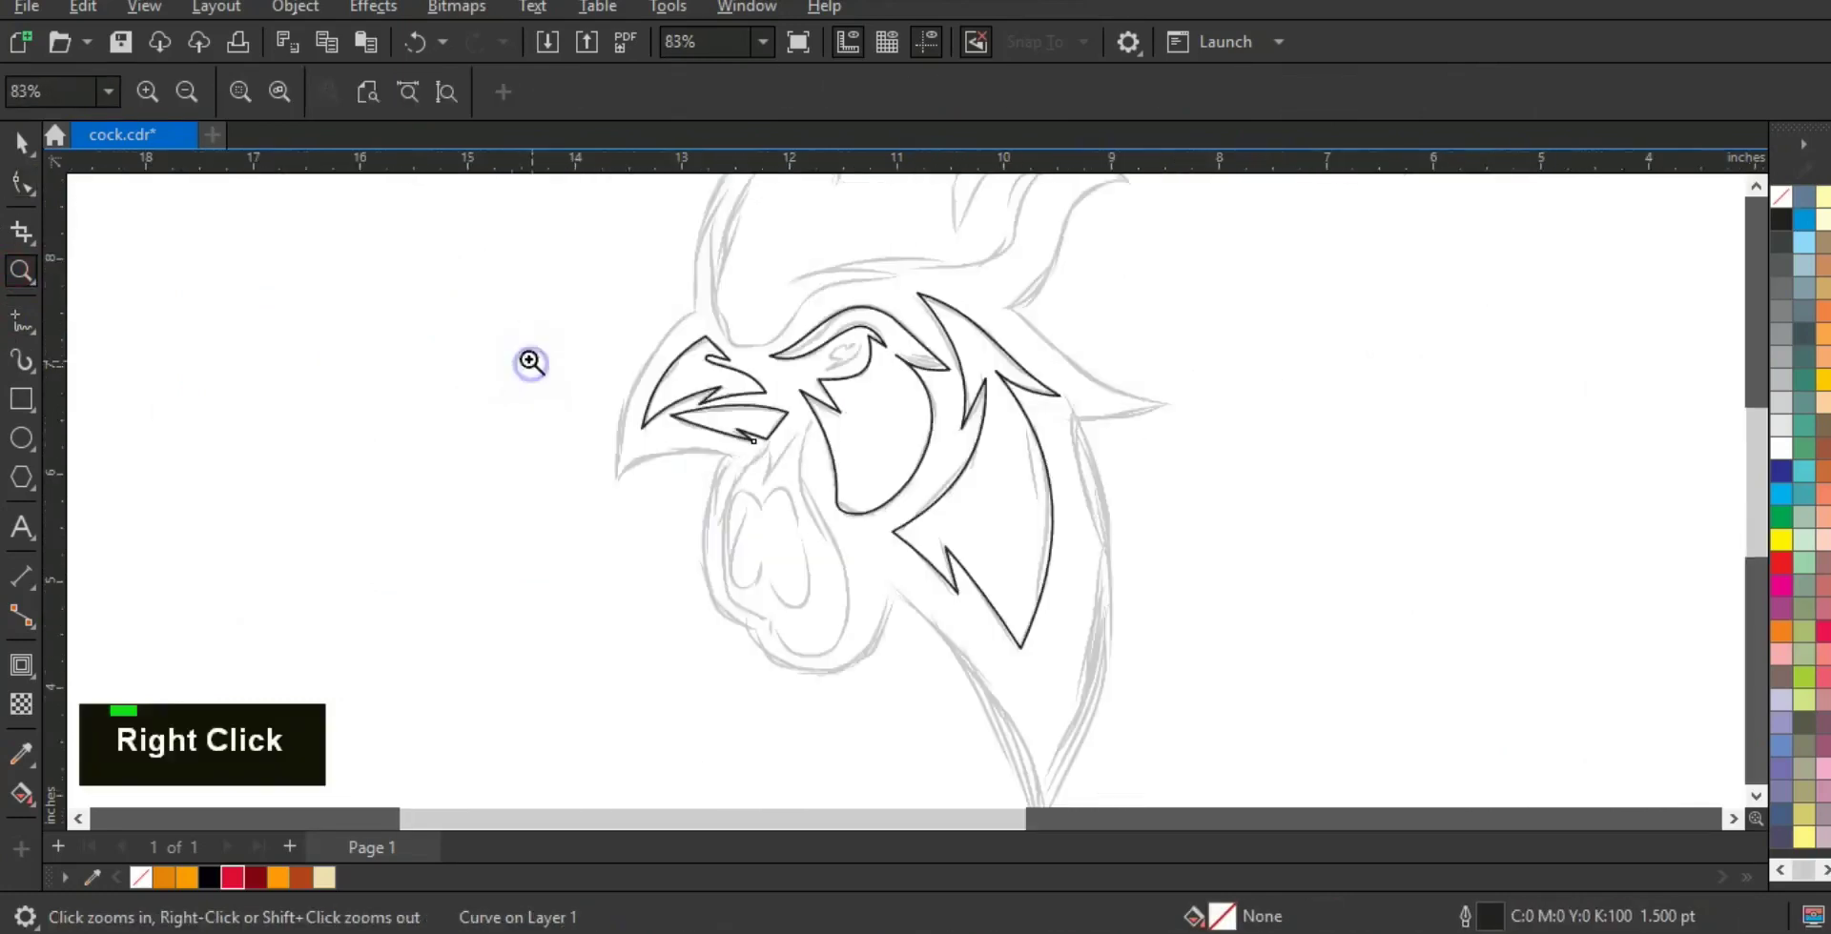
right_click(878, 465)
drag(1288, 634, 1312, 637)
mouse_move(619, 285)
mouse_down()
mouse_move(944, 519)
mouse_move(1190, 633)
mouse_up()
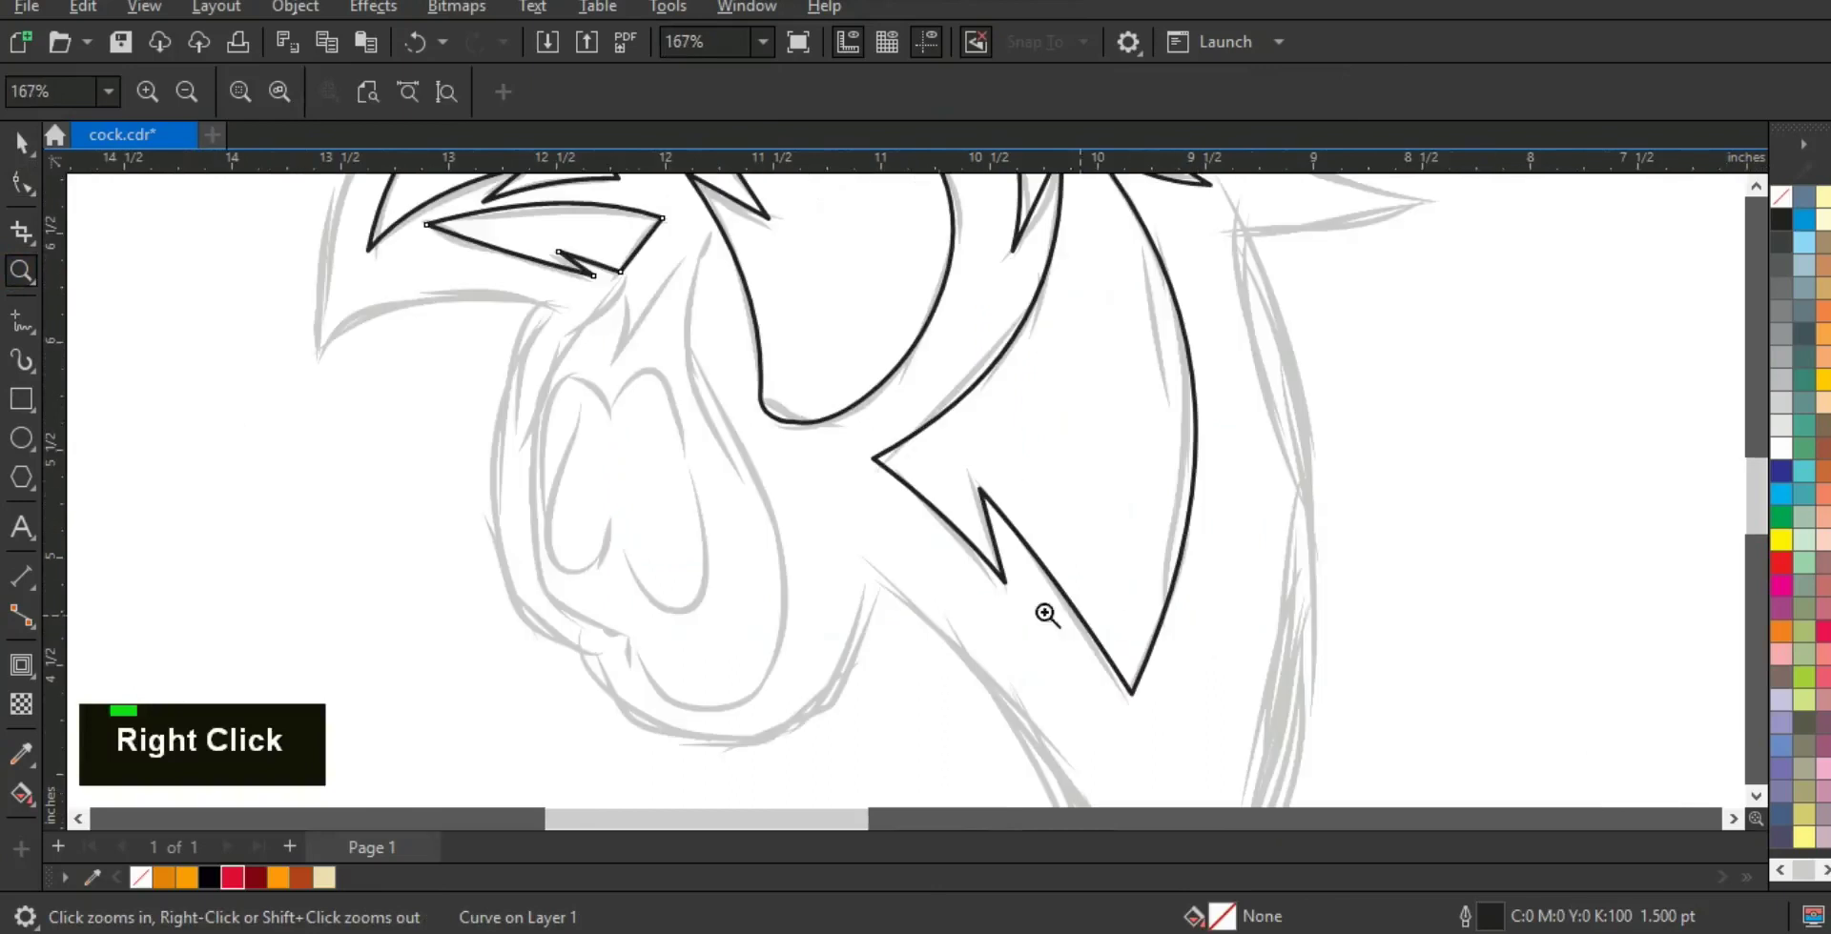
click(16, 327)
click(707, 229)
double_click(771, 511)
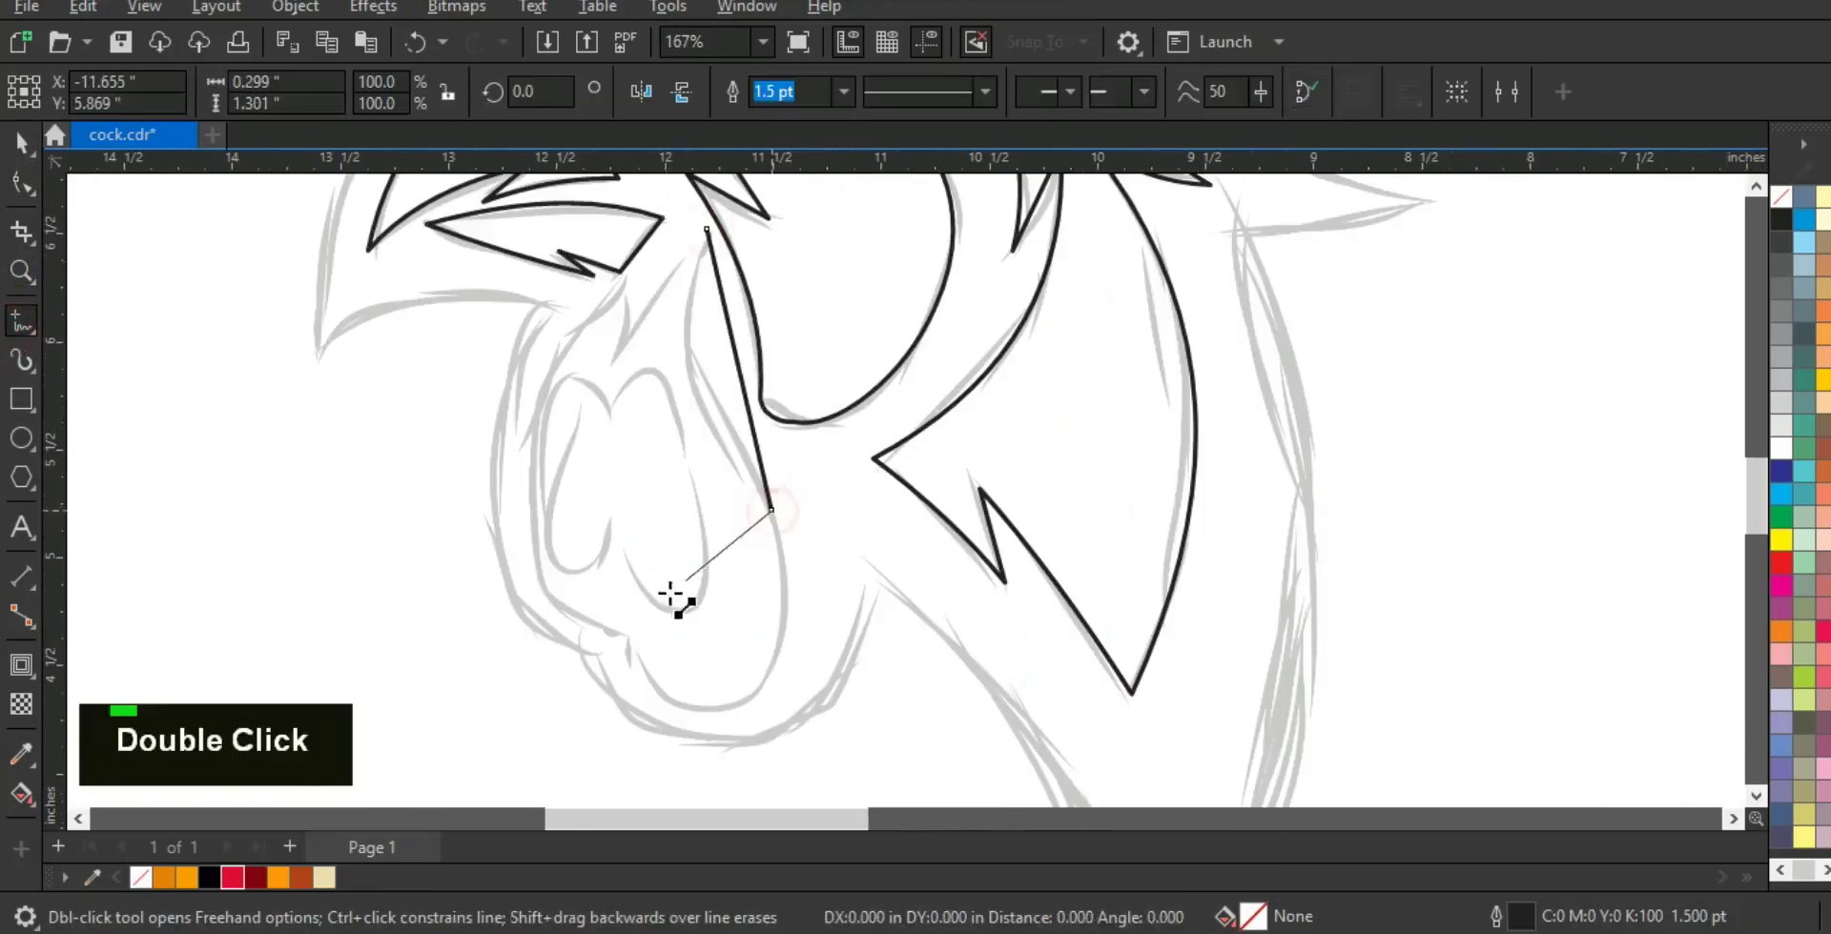
double_click(637, 637)
double_click(523, 541)
double_click(619, 284)
double_click(615, 360)
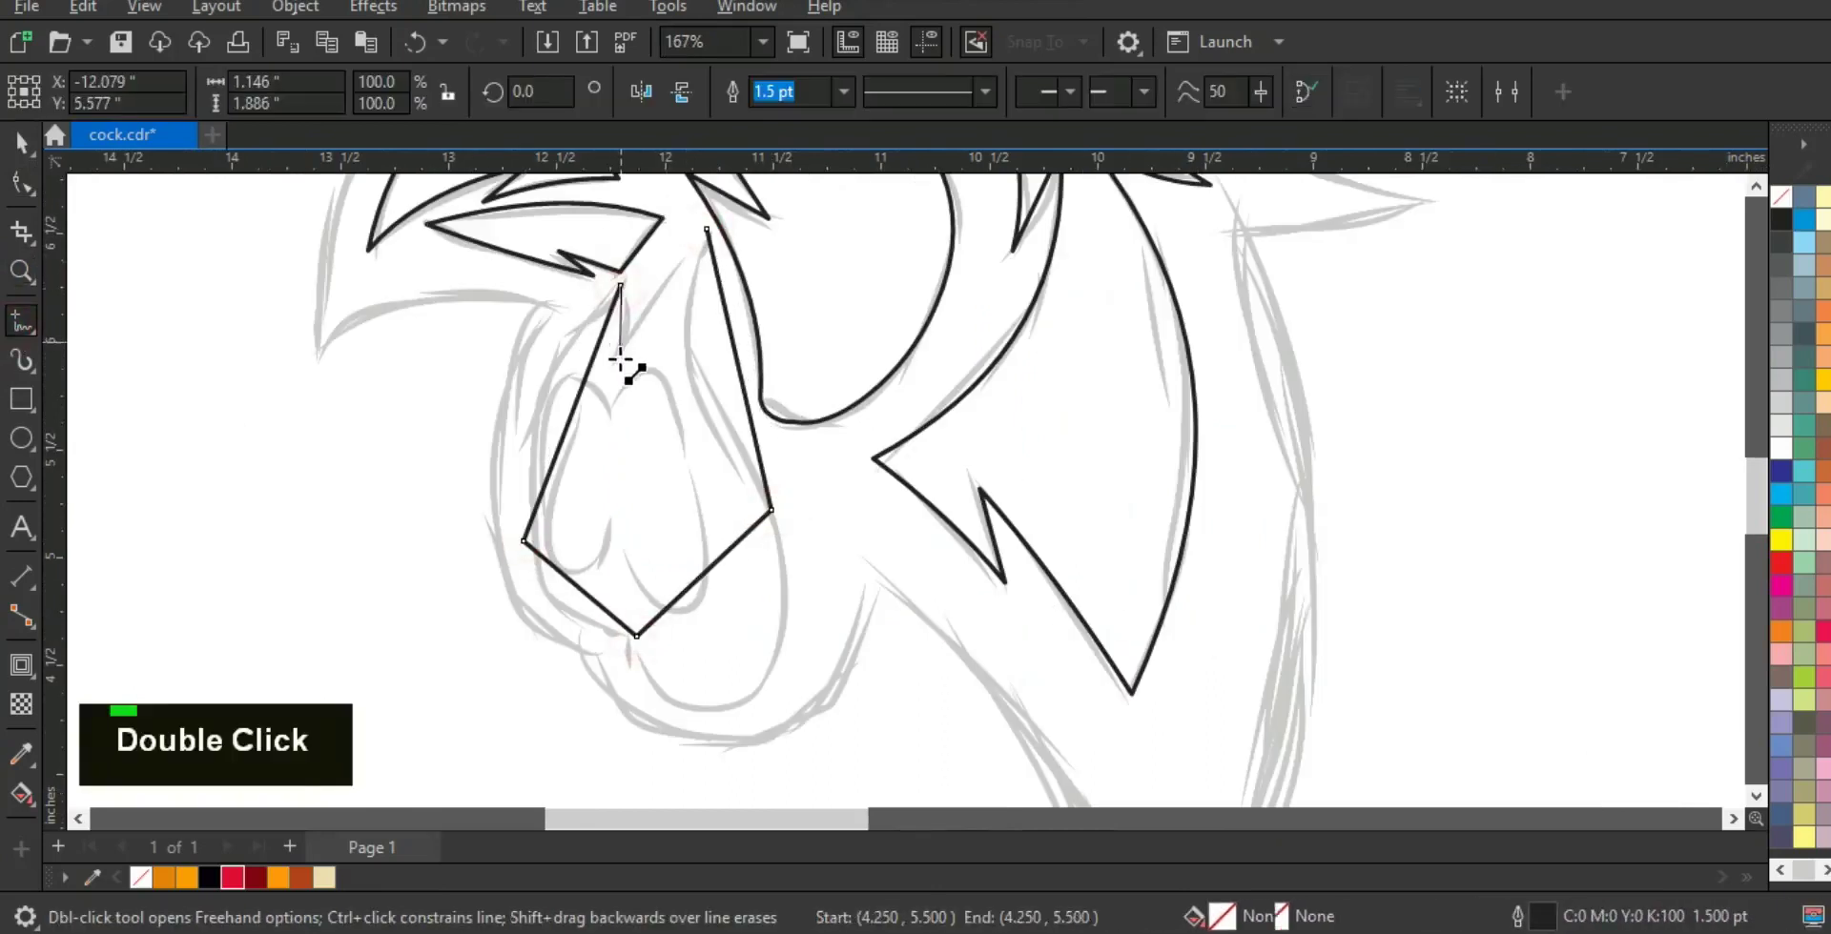
click(707, 229)
- Convert the wattle patch's segments to curves and bend its front edge and lower front lobe along the sketch
click(21, 184)
drag(333, 167, 957, 660)
key(ctrl+z)
click(767, 516)
drag(364, 236, 728, 542)
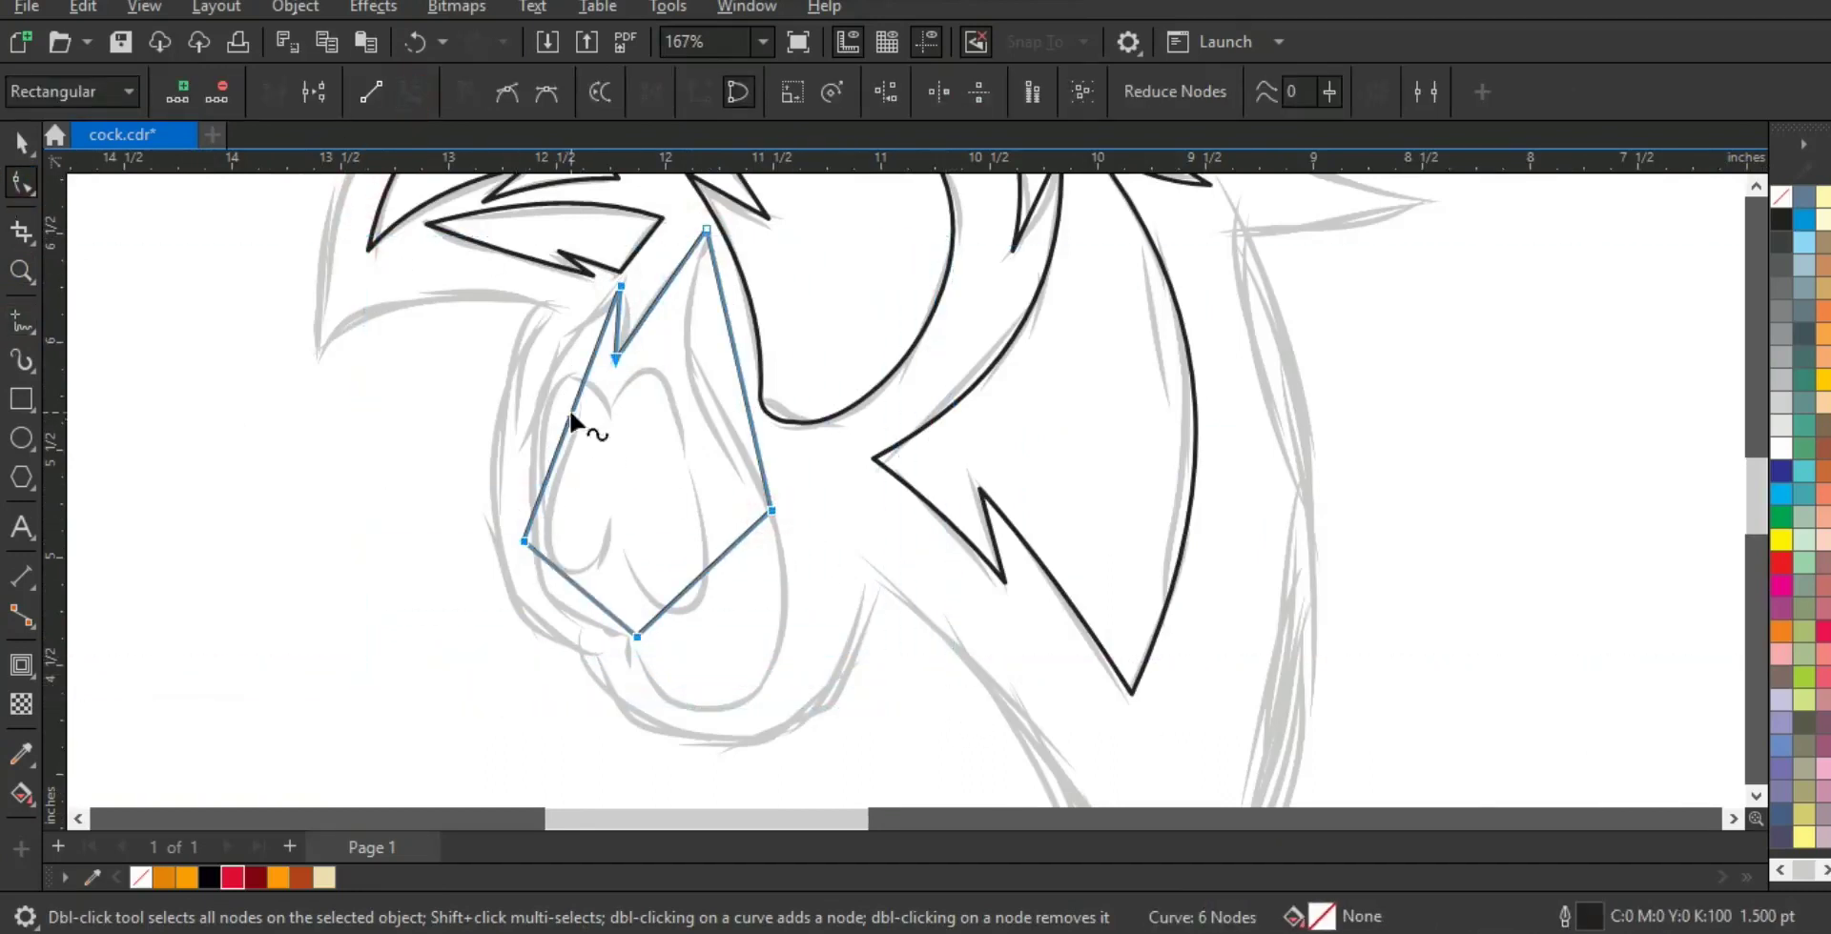
drag(572, 420, 553, 382)
drag(560, 575, 599, 632)
drag(523, 544, 527, 539)
- Shape the wattle's rounded bottom lobe with curve handles and bend its rear edge, leaving the top notch edge straight
drag(613, 595, 644, 720)
drag(728, 551, 836, 778)
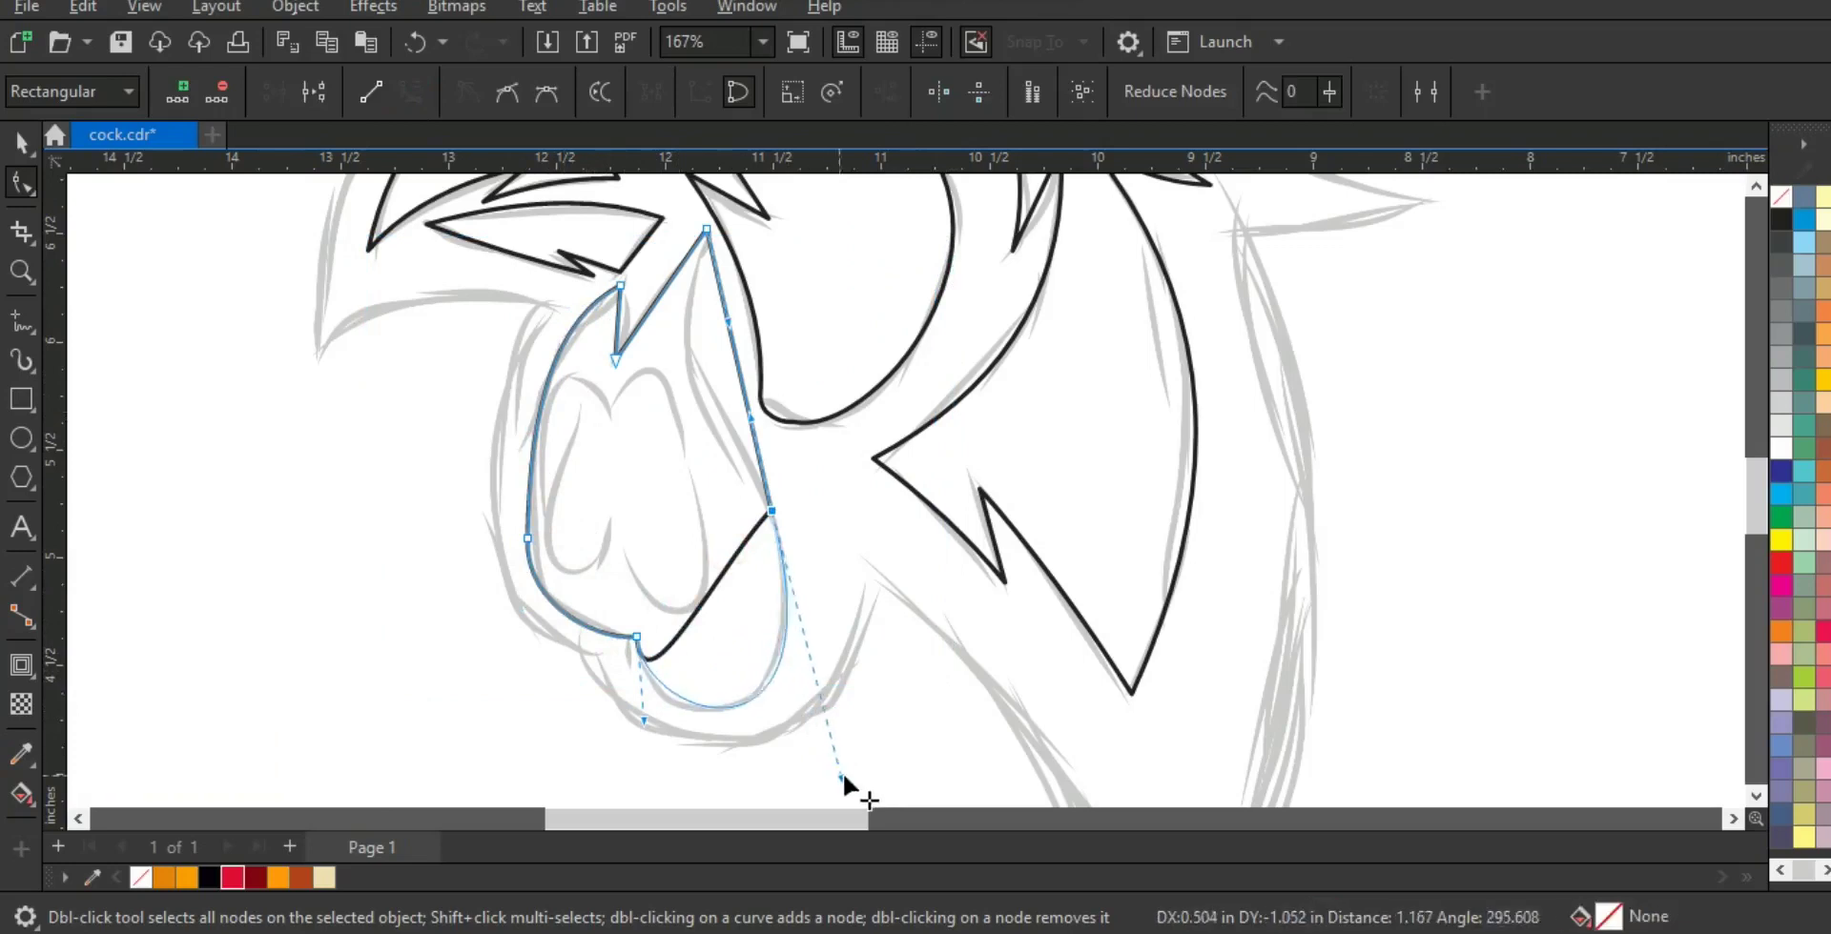
drag(753, 456, 650, 358)
click(653, 303)
key(ctrl+z)
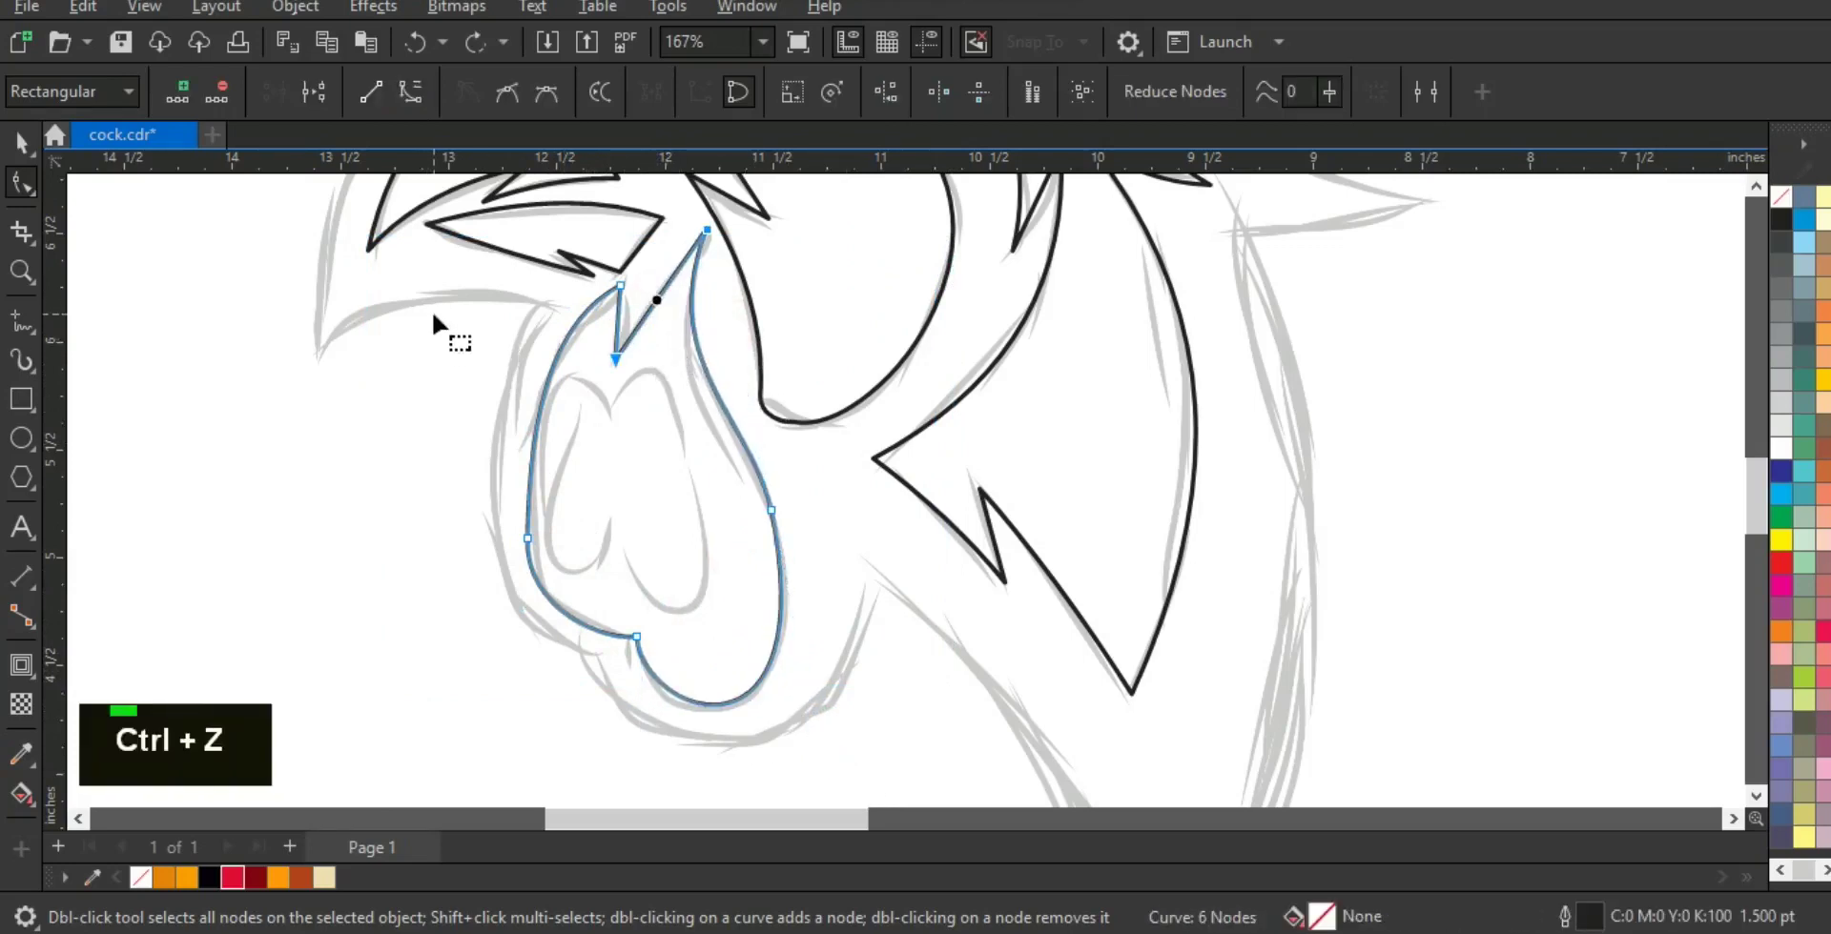
- Draw two overlapping ellipses over the inner wattle lobes, tilt the larger one slightly, and weld them into one shape
click(21, 439)
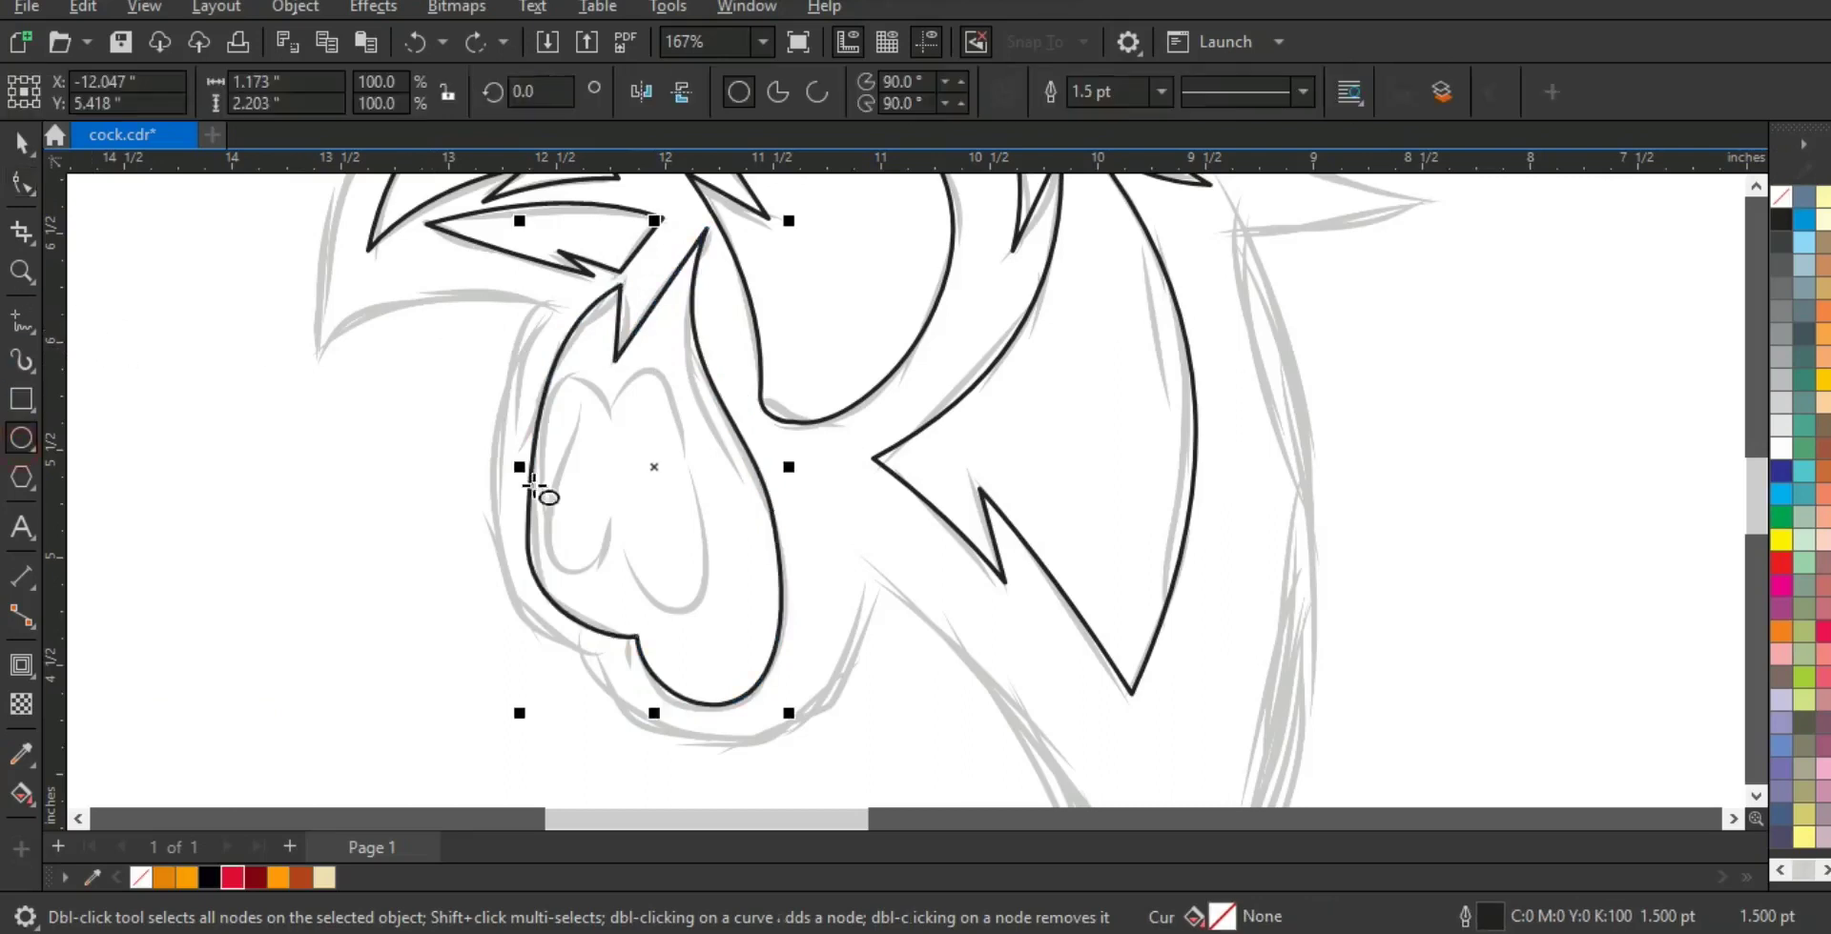
drag(535, 375, 623, 584)
drag(593, 370, 707, 607)
key(space)
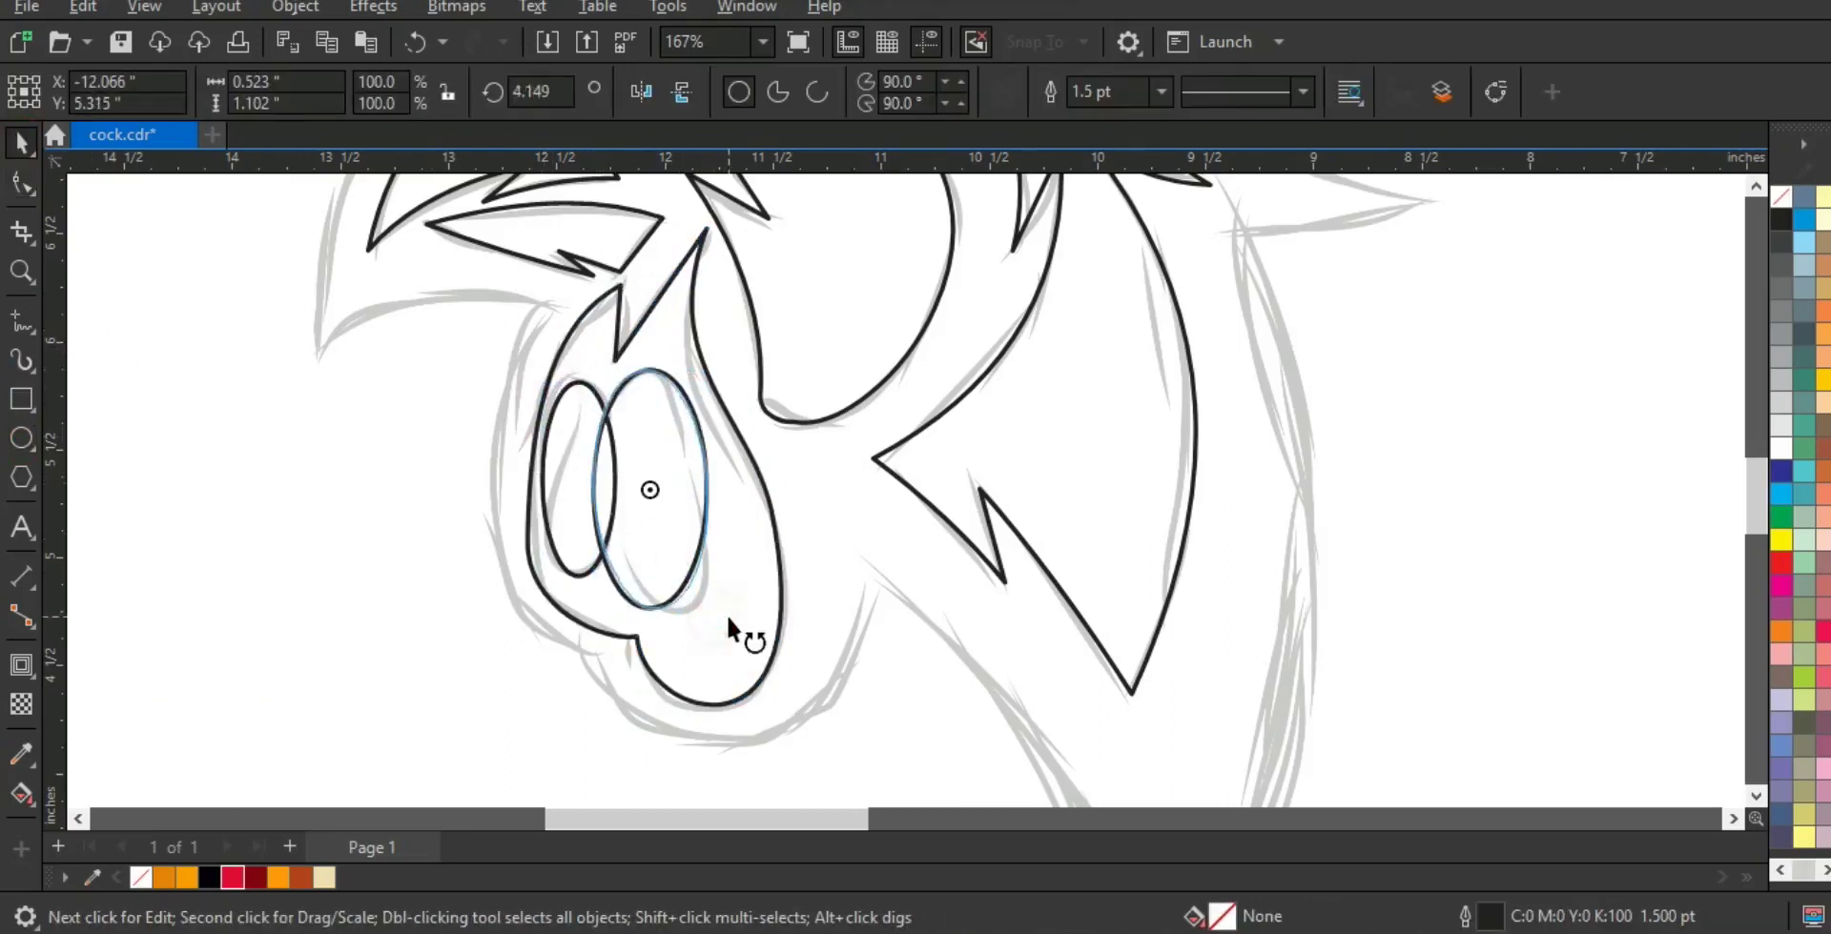
shift+click(566, 498)
click(794, 97)
- Fill the traced patches white and move them from the sketch onto the black rooster silhouette
key(F3)
key(F3)
key(F3)
key(F3)
key(F3)
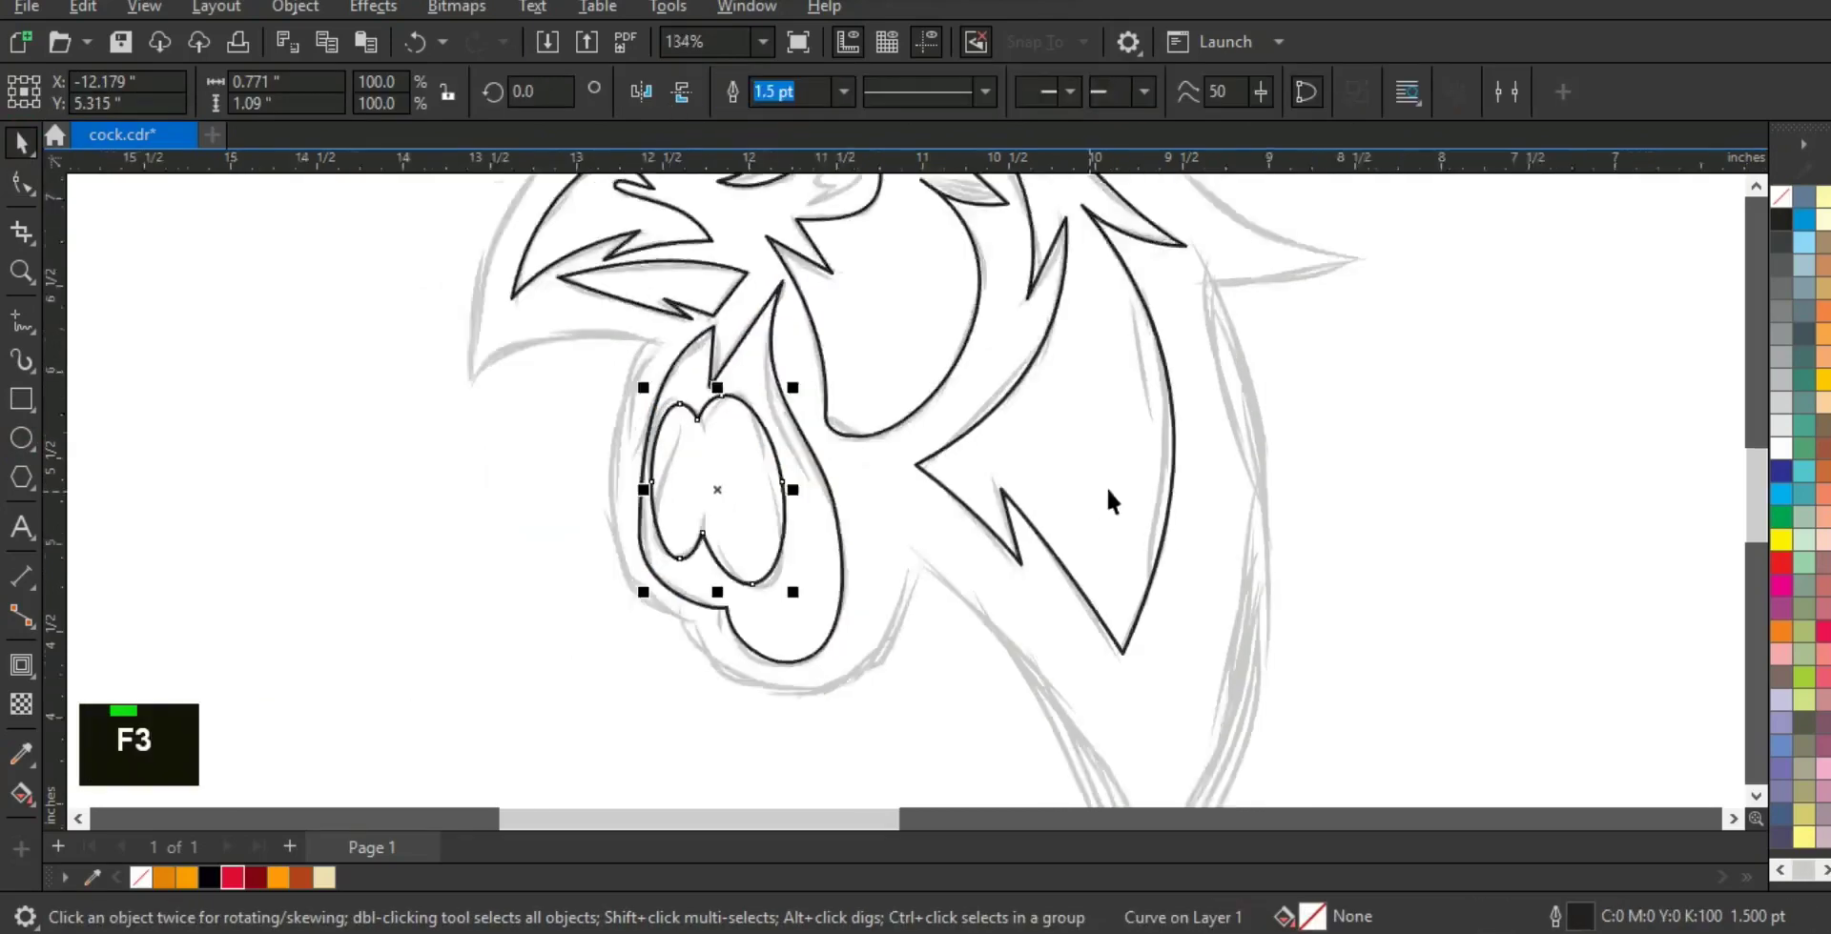
click(1782, 448)
drag(1029, 434, 236, 471)
- Trace the eye highlight as a slim pointed crescent, converting its segments to curves and bending them along the sketch
key(F3)
click(21, 322)
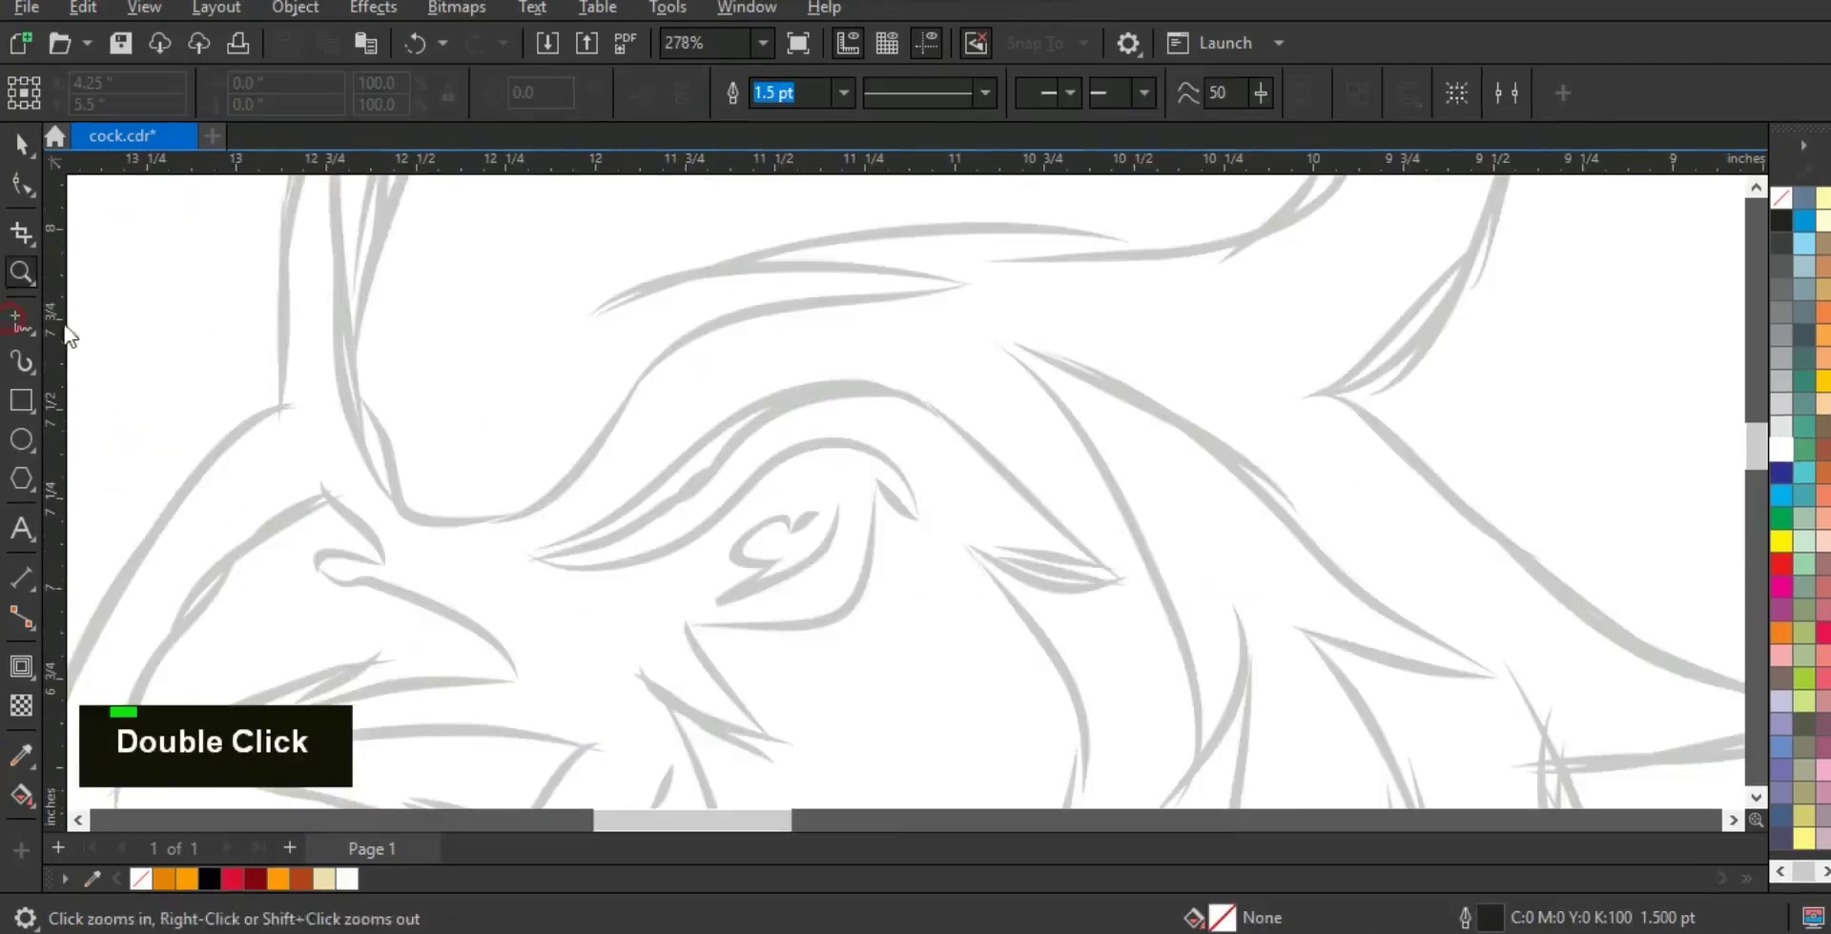
click(716, 599)
click(837, 508)
key(F10)
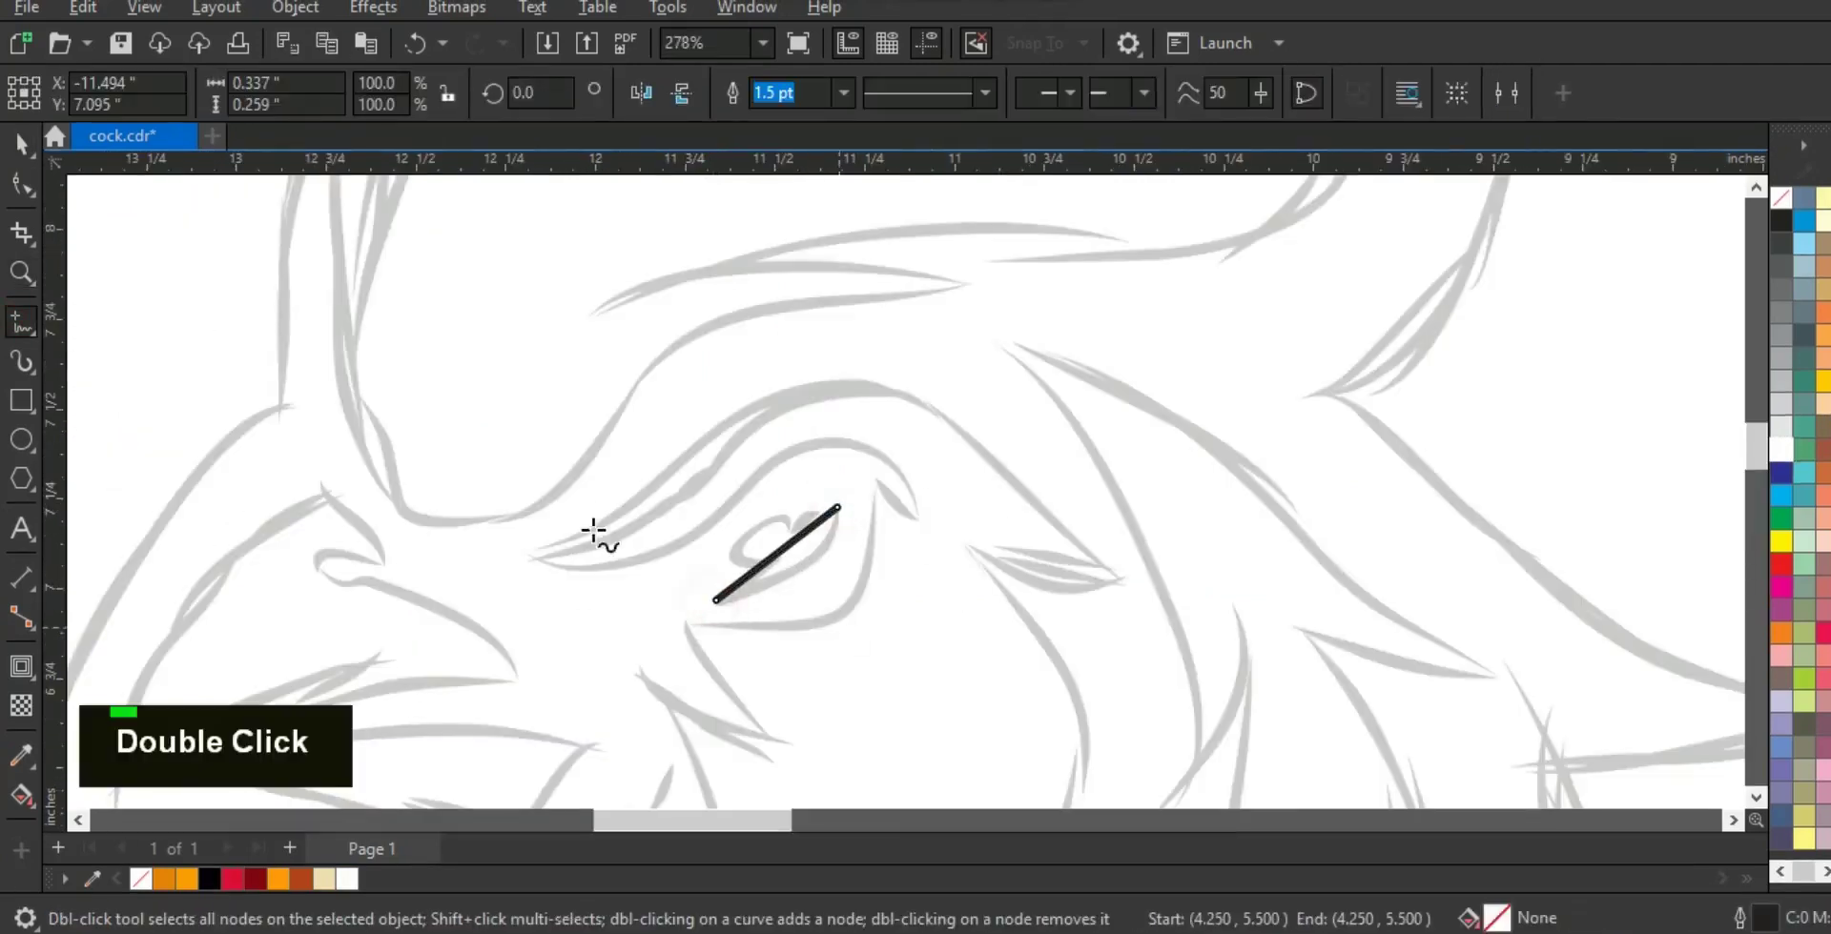
key(shift+F2)
click(409, 95)
key(F3)
drag(871, 434, 993, 429)
- Draw an ellipse about 0.14 by 0.11 inches over the eye crescent and join both into one shape
key(F7)
drag(758, 324, 1011, 515)
key(space)
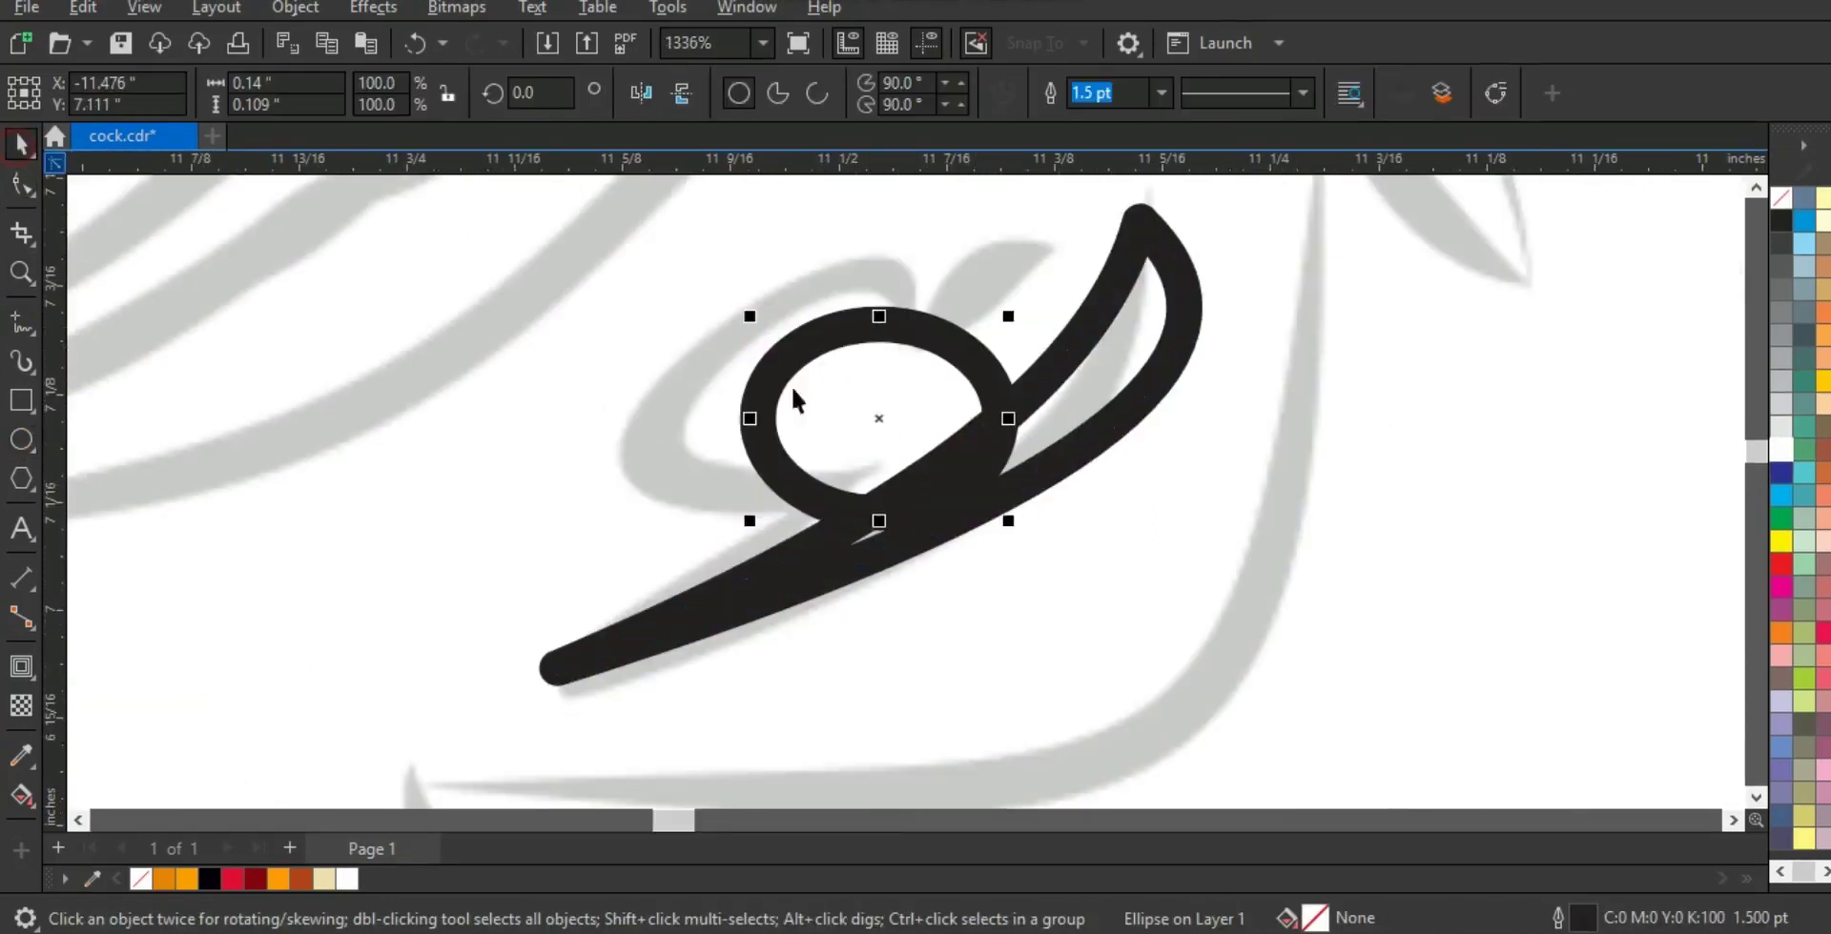
shift+click(1101, 308)
key(ctrl+l)
- Fill the eye highlight white, move it onto the coloured rooster's eye and remove its outline
key(F3)
key(F3)
key(F3)
key(F3)
key(F3)
key(F3)
key(F3)
key(F3)
key(F3)
key(F3)
key(F3)
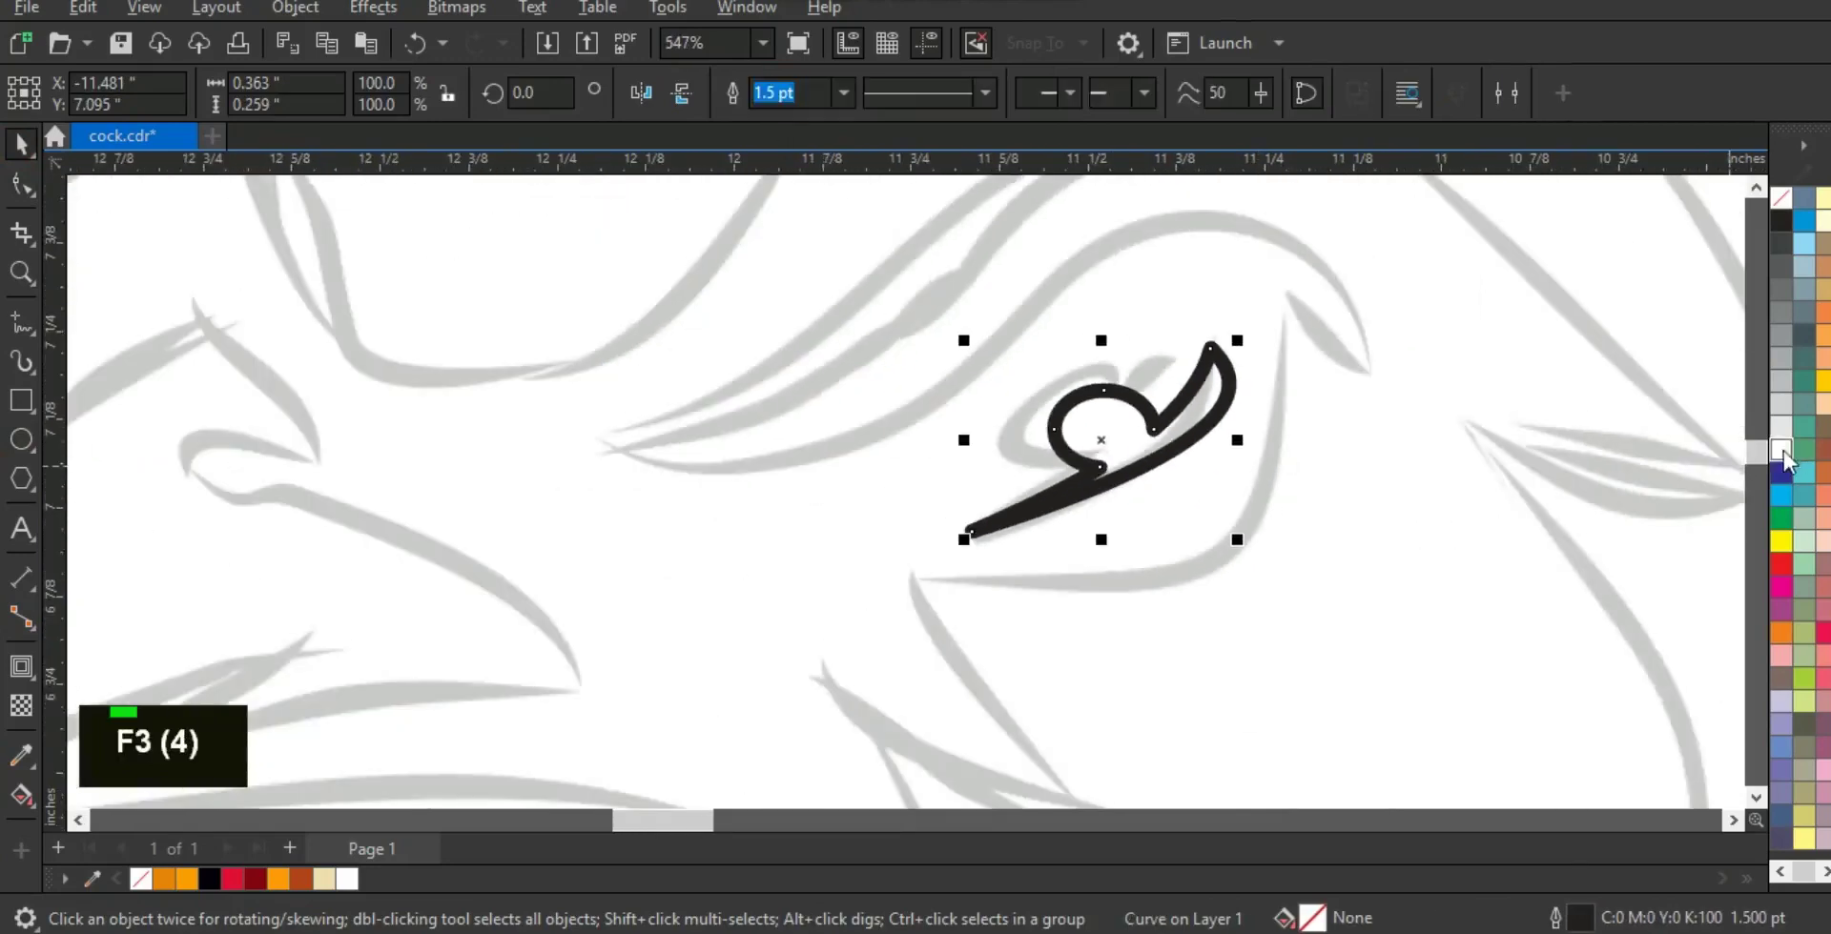
key(F4)
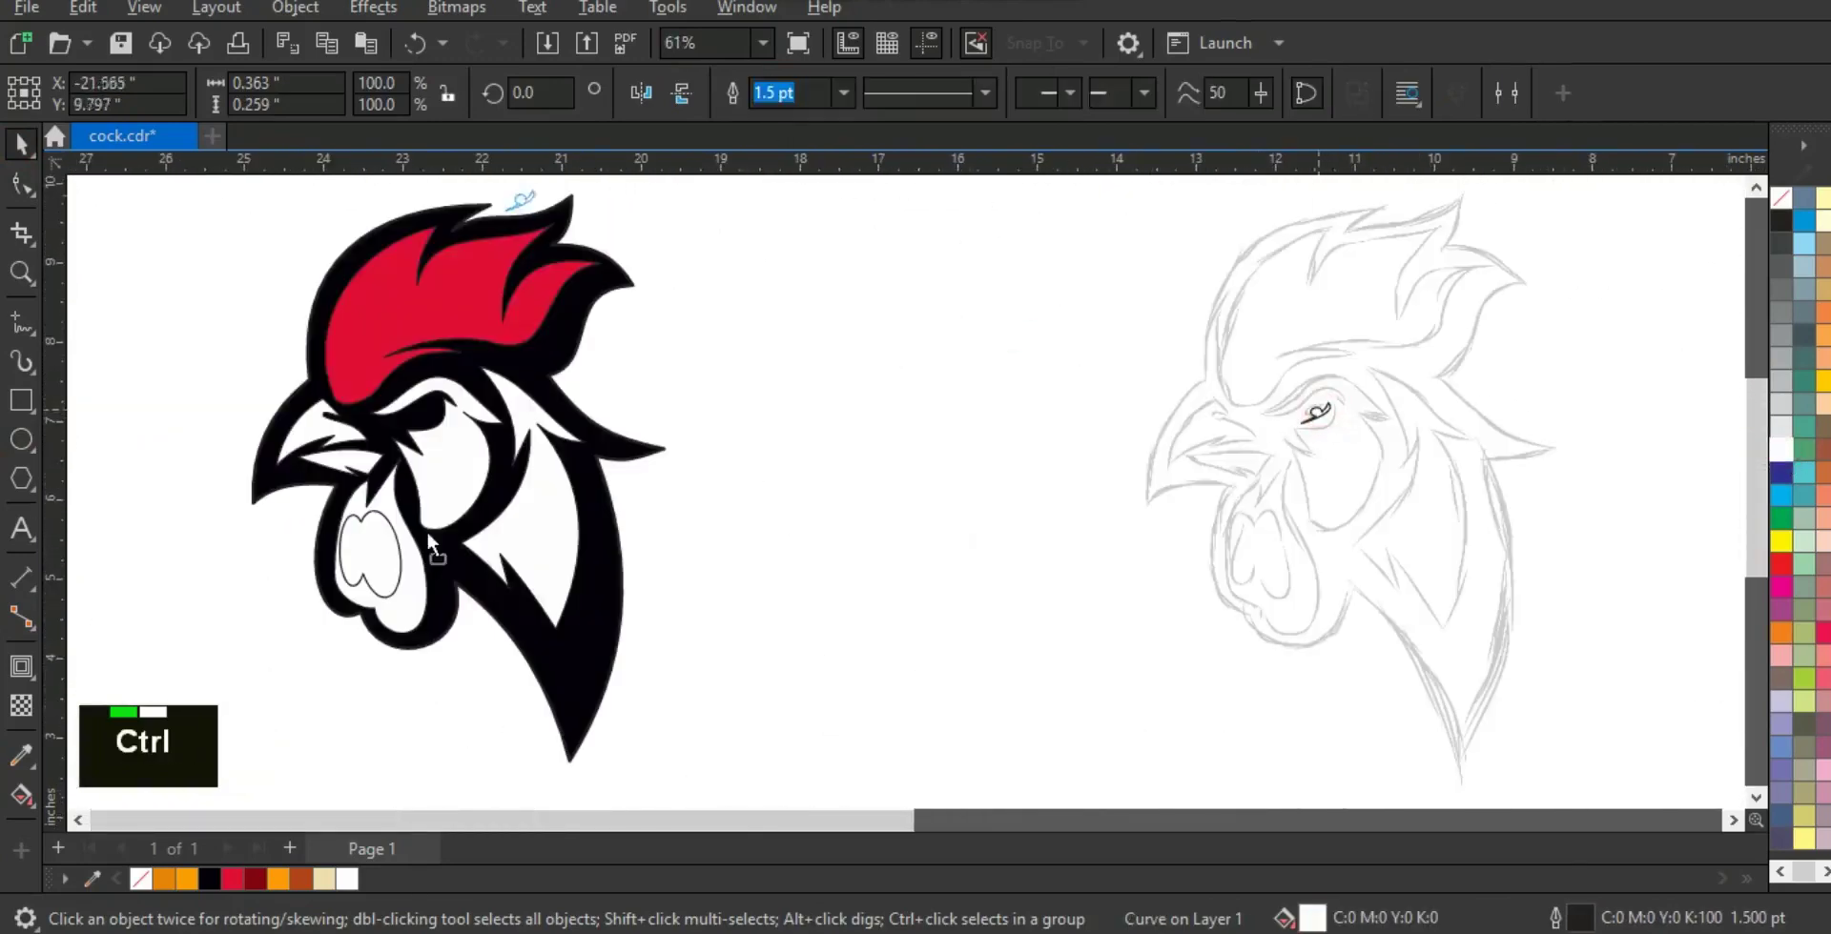
right_click(1801, 188)
- Add a background square of about 11.08 inches around the rooster, fill it with orange #E88408 and send it to the back
double_click(1157, 373)
click(162, 875)
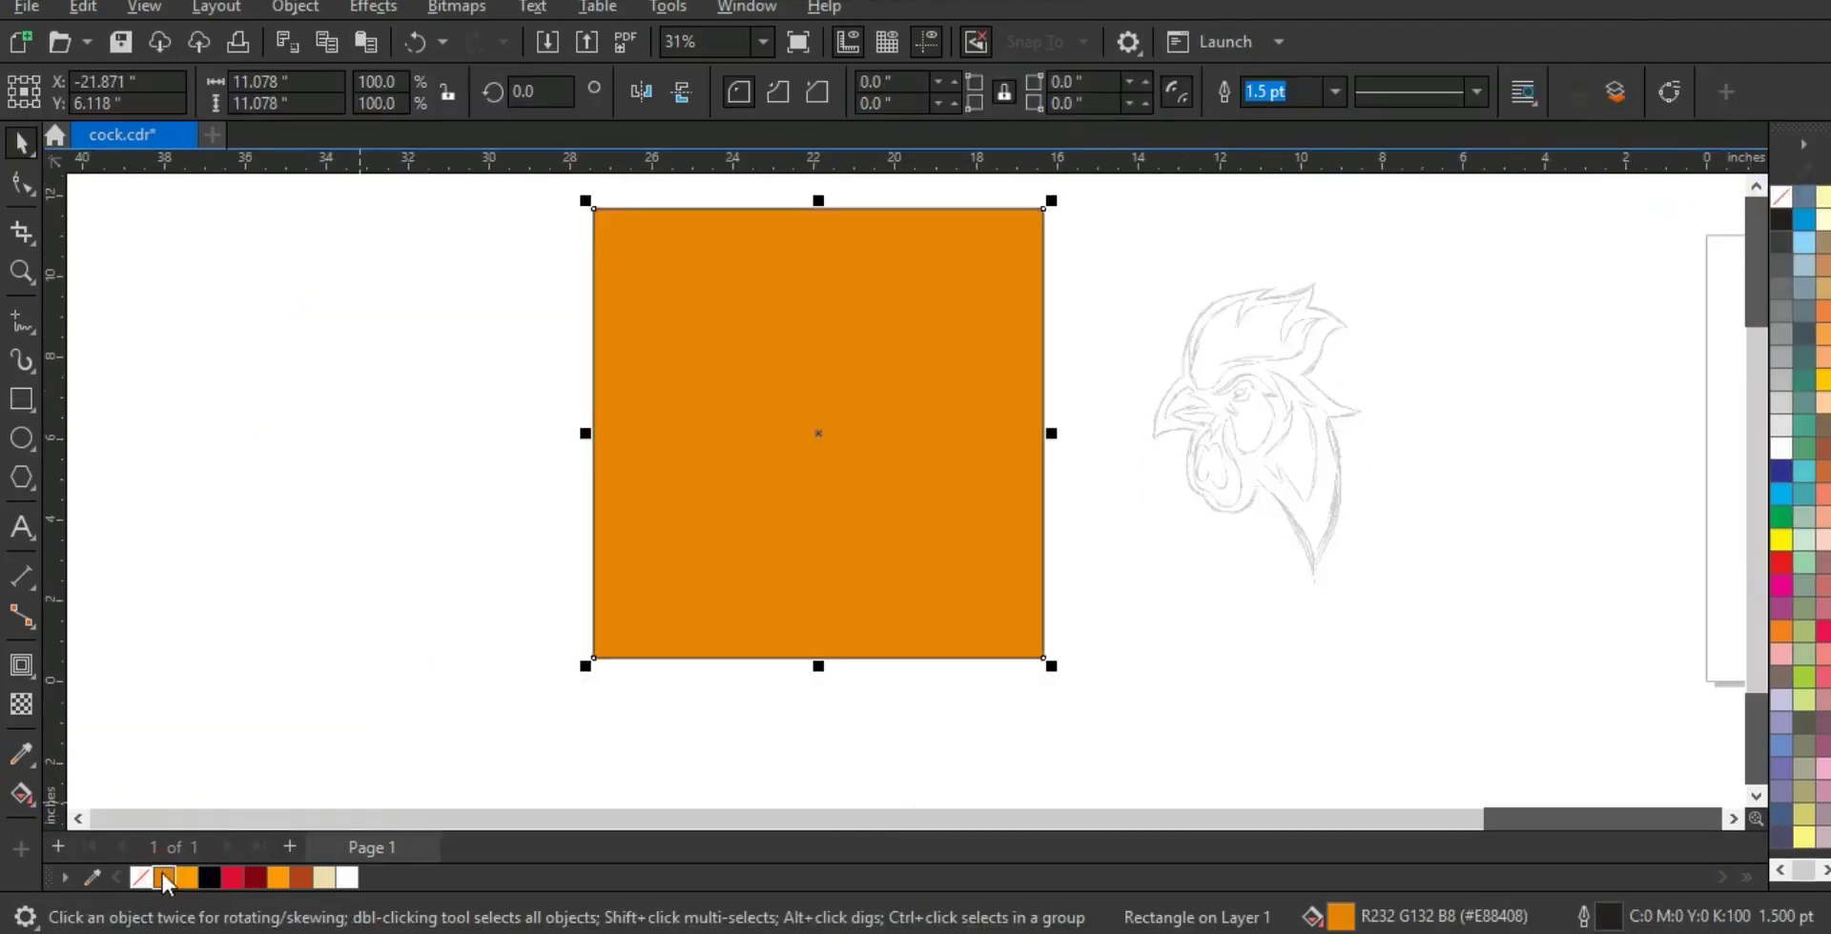
key(shift+Page_Down)
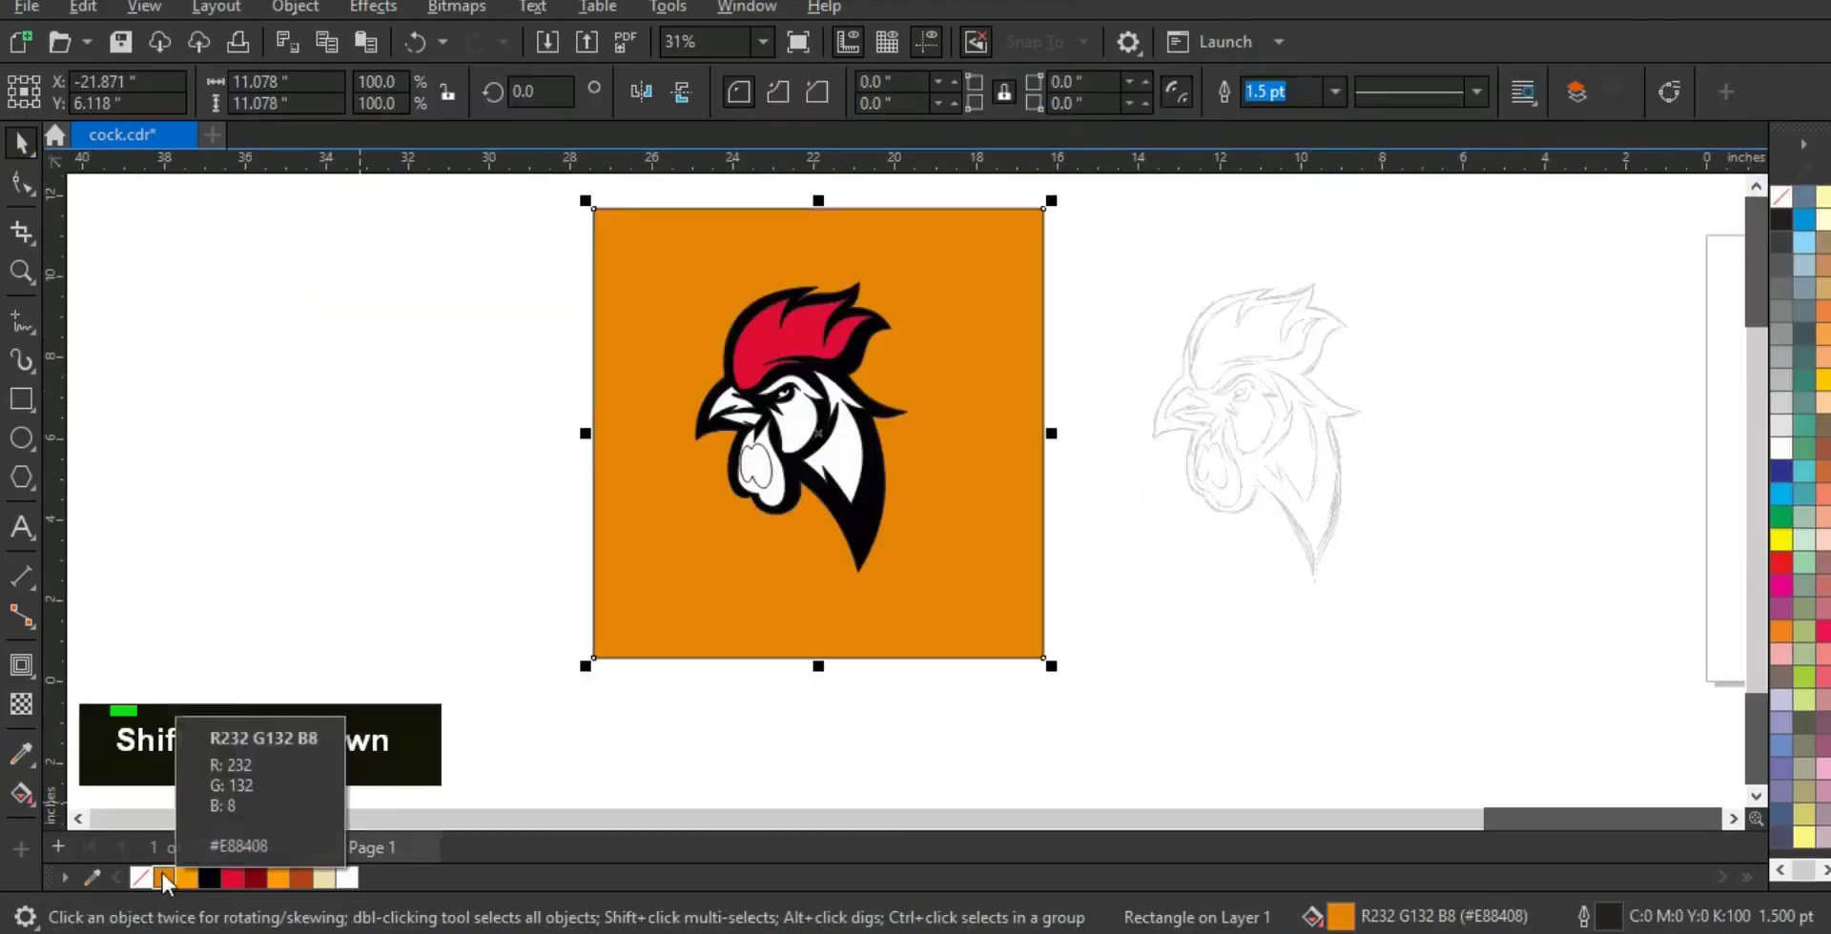
- Add an outward contour around the black rooster silhouette and break the contour apart
click(867, 534)
key(shift+F2)
key(Escape)
click(1054, 447)
click(21, 665)
drag(1123, 462, 1139, 457)
click(21, 143)
click(295, 8)
click(452, 570)
- Fill the separated contour shape with light orange #FC9E00 and remove its outline
double_click(678, 531)
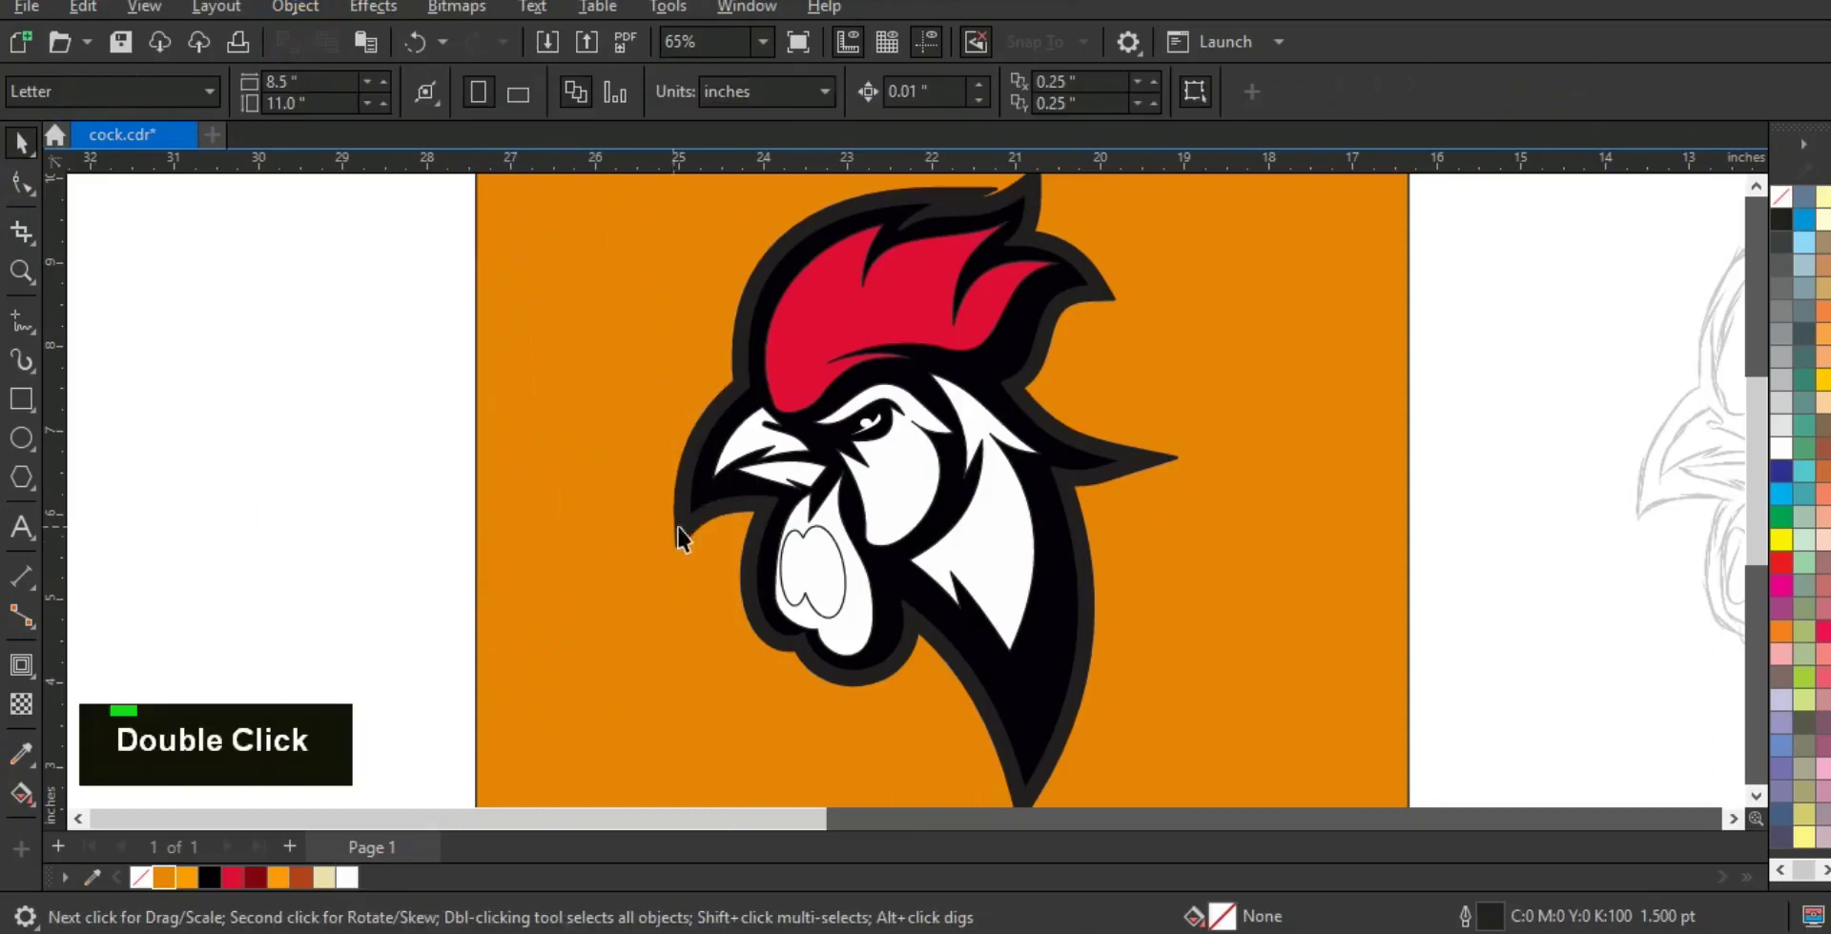
click(189, 871)
right_click(1781, 198)
click(1758, 212)
click(1518, 335)
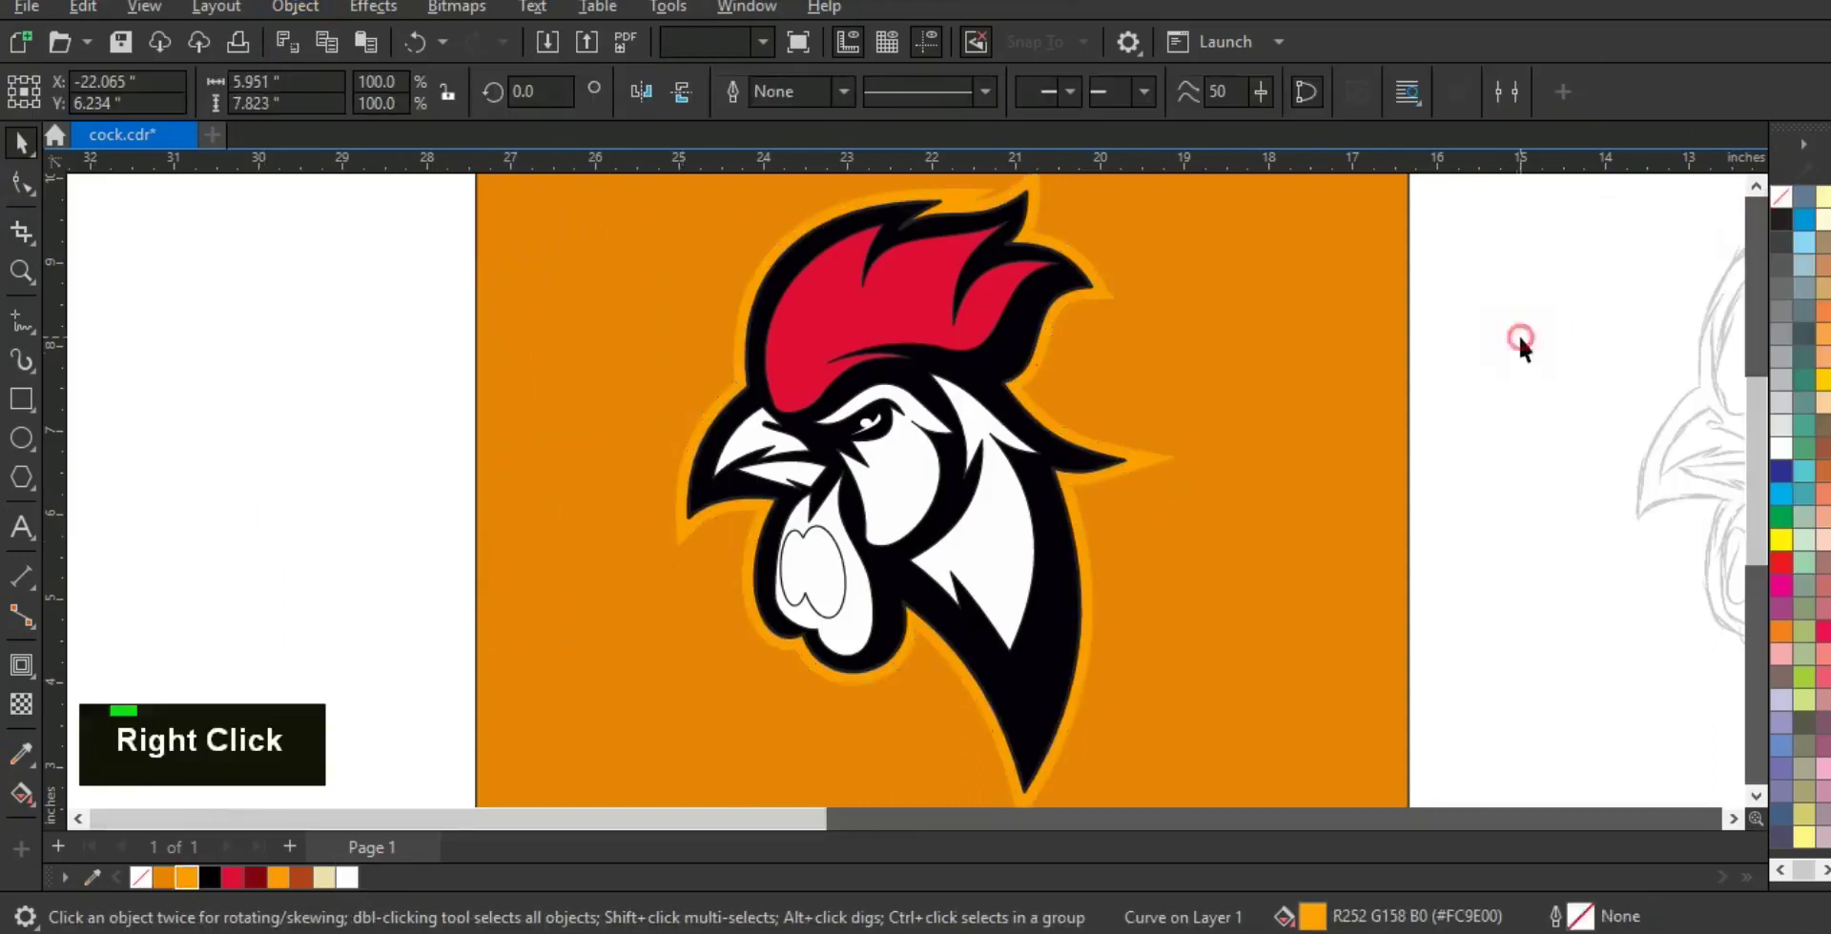
- Fill the neck patches with rust brown #B2421A and the wattle with dark red #830310
click(1030, 542)
click(301, 877)
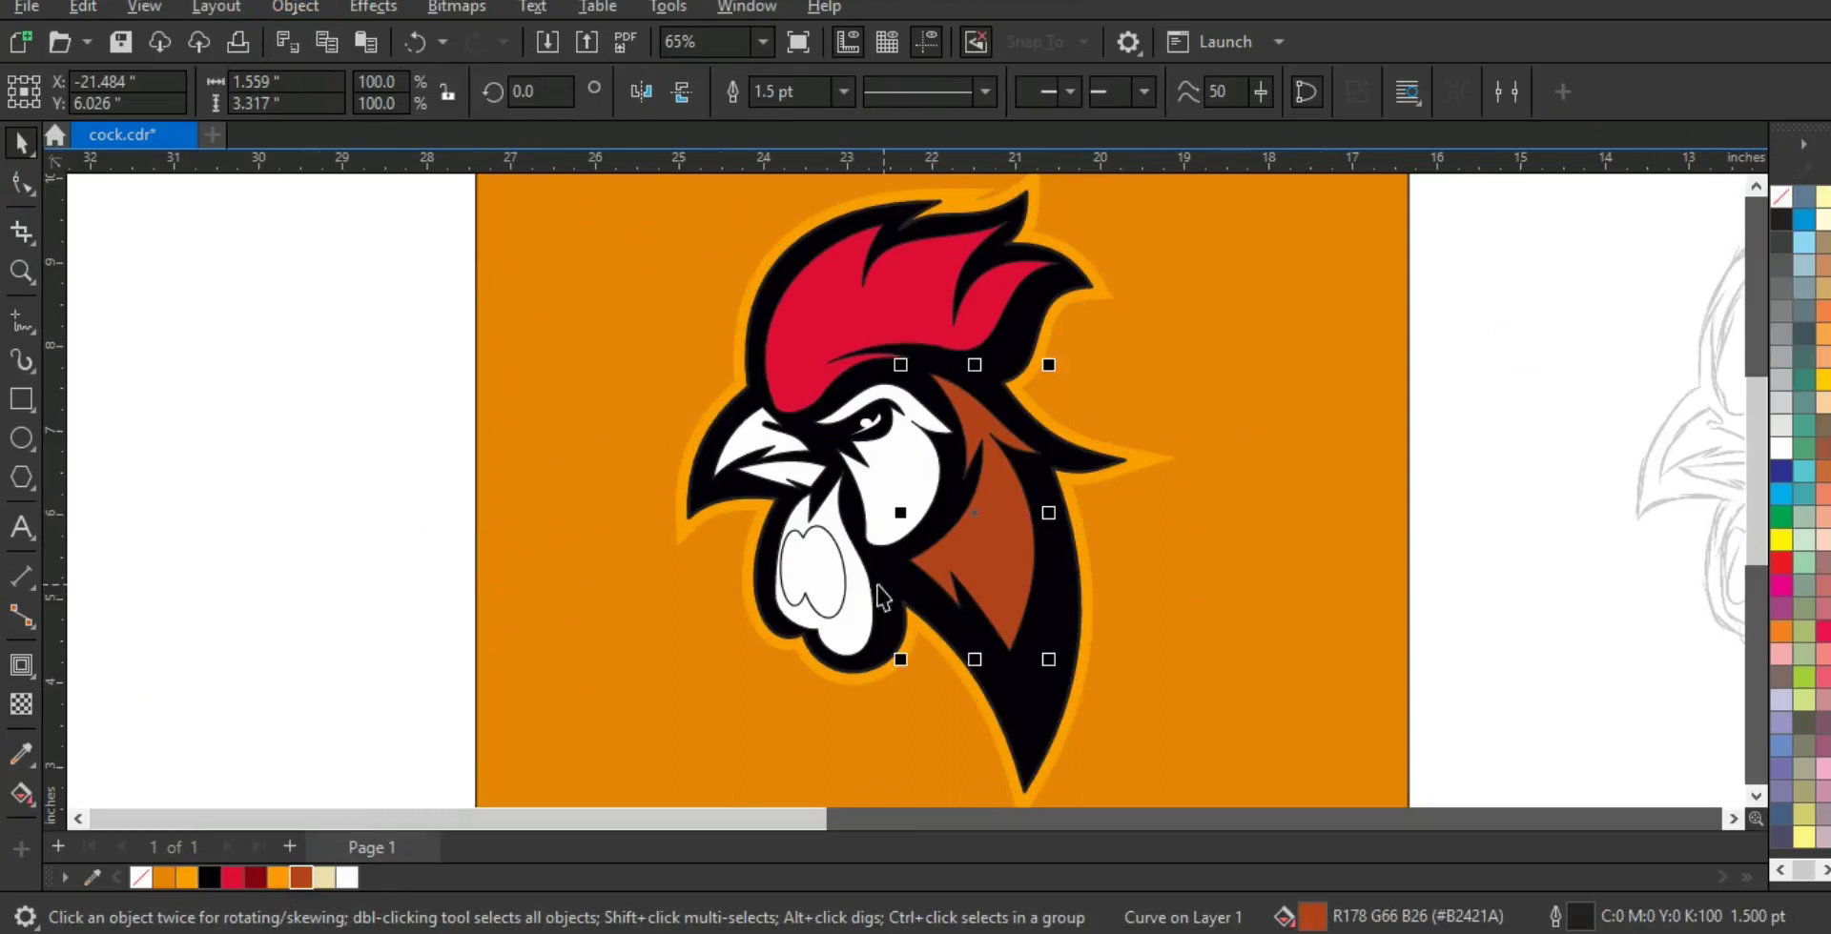
click(252, 876)
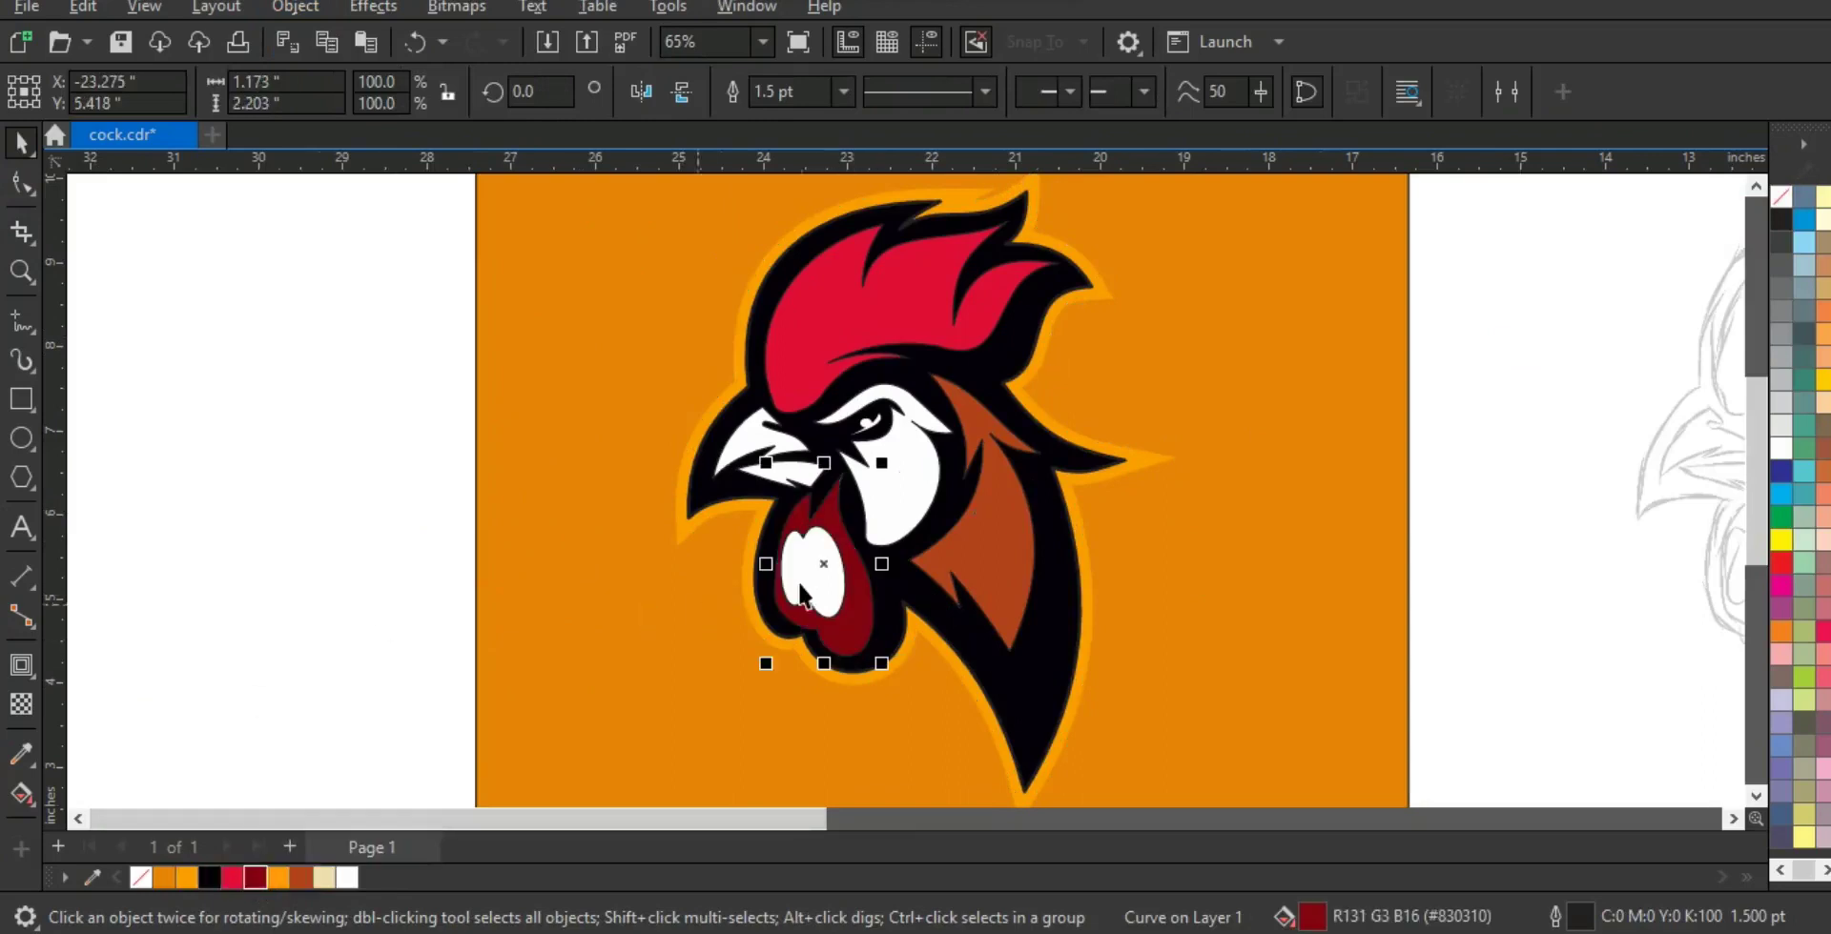
- Fill the face patch with red #E00F36 and both beak patches with light orange #FC9E00
click(905, 510)
click(232, 877)
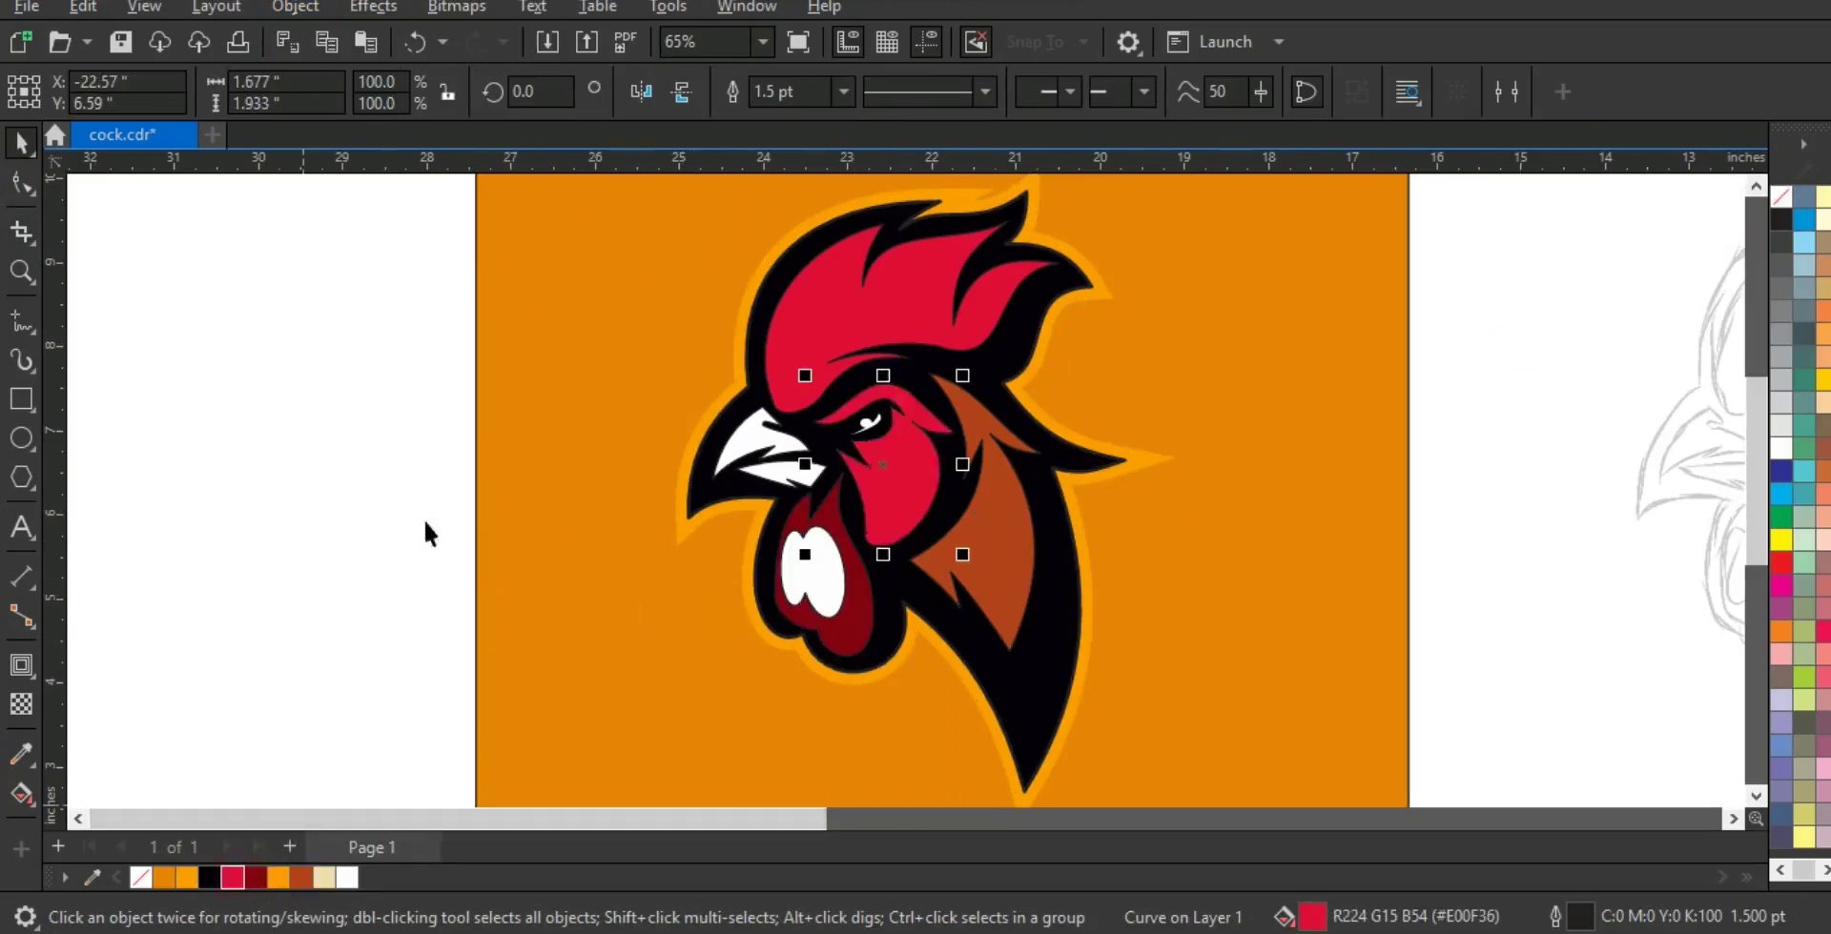
click(443, 496)
click(767, 446)
shift+click(799, 472)
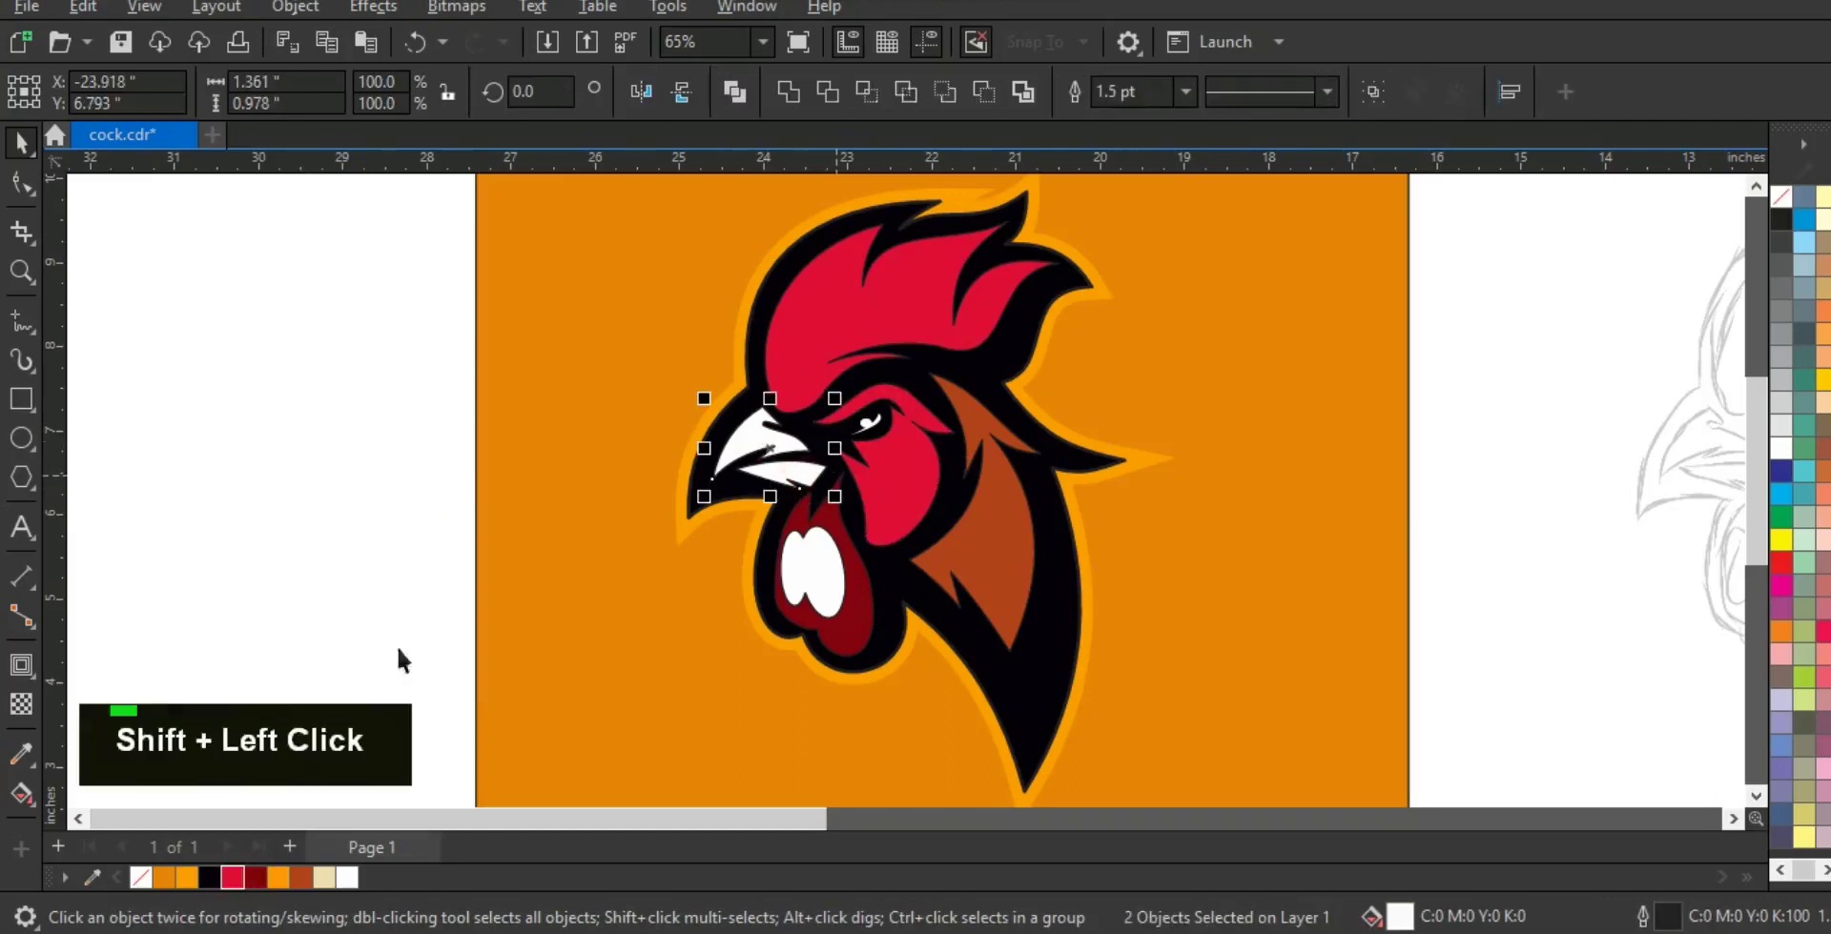
click(189, 877)
- Select all the inner patches of the rooster head and remove their outlines
click(284, 545)
key(F3)
drag(519, 179, 1211, 662)
right_click(1779, 197)
click(1707, 218)
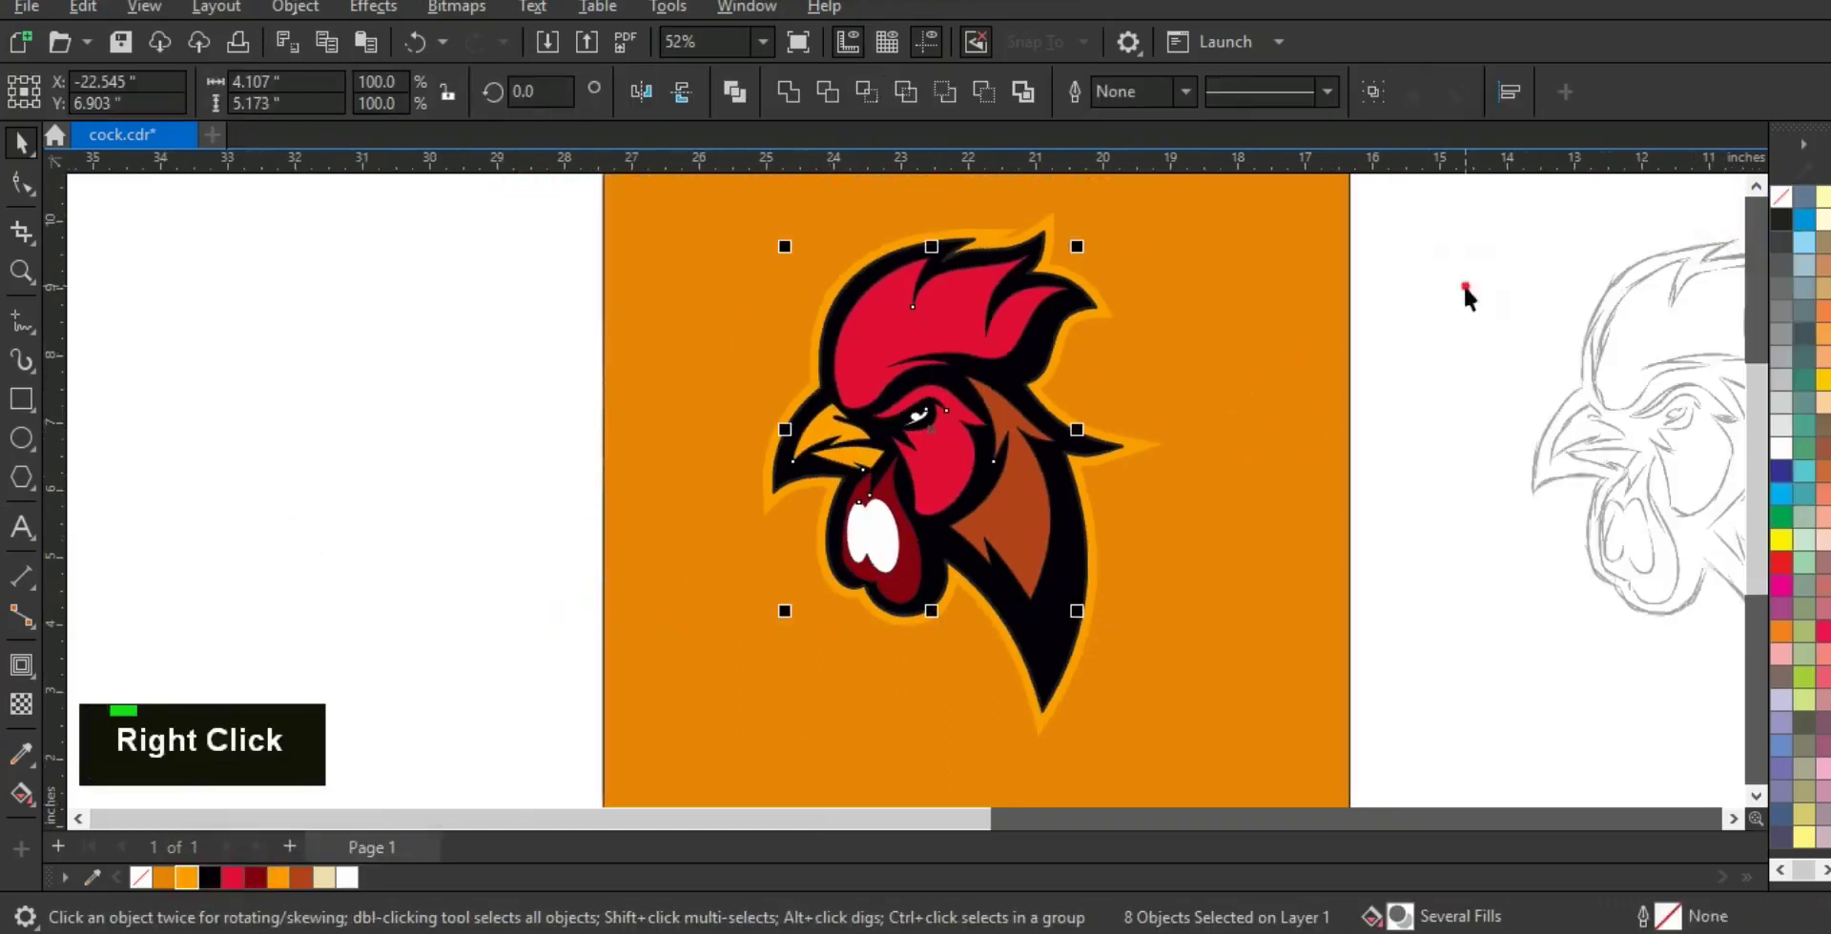
- Draw a zigzag shadow boundary across the lower comb, from its rear edge to above the eye, with the Freehand tool
key(z)
mouse_move(782, 220)
mouse_down()
mouse_move(1114, 411)
mouse_move(1201, 436)
mouse_up()
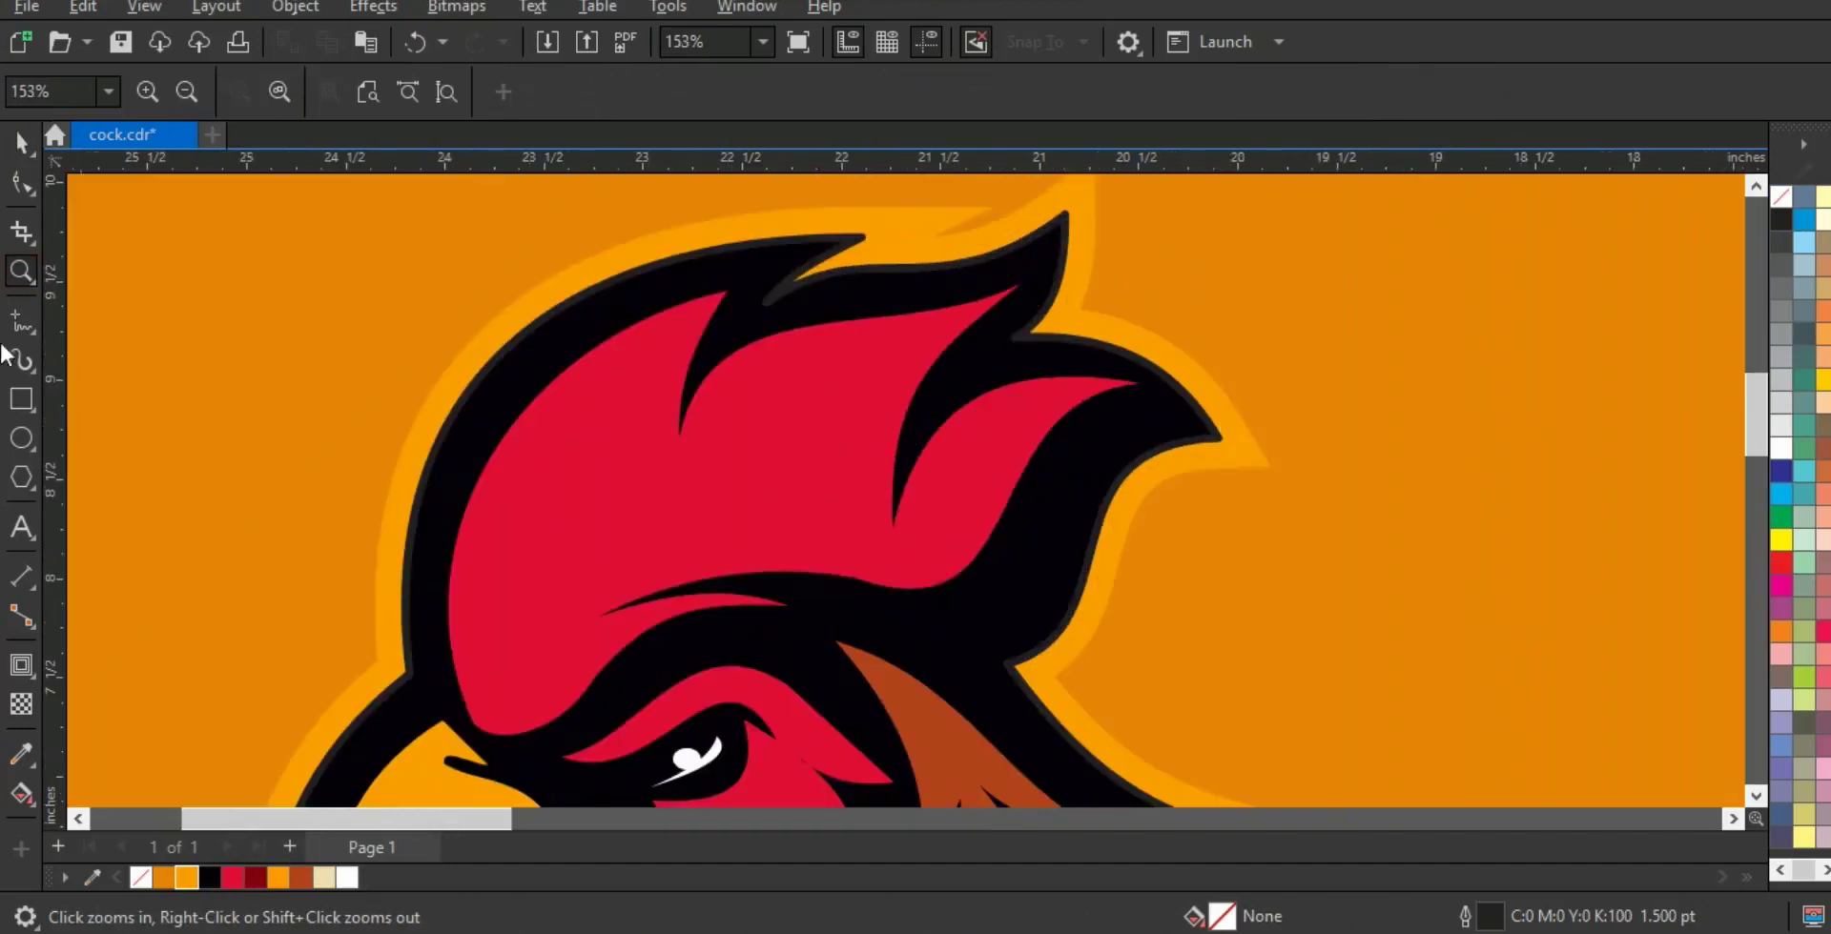
key(F5)
click(1049, 466)
double_click(920, 426)
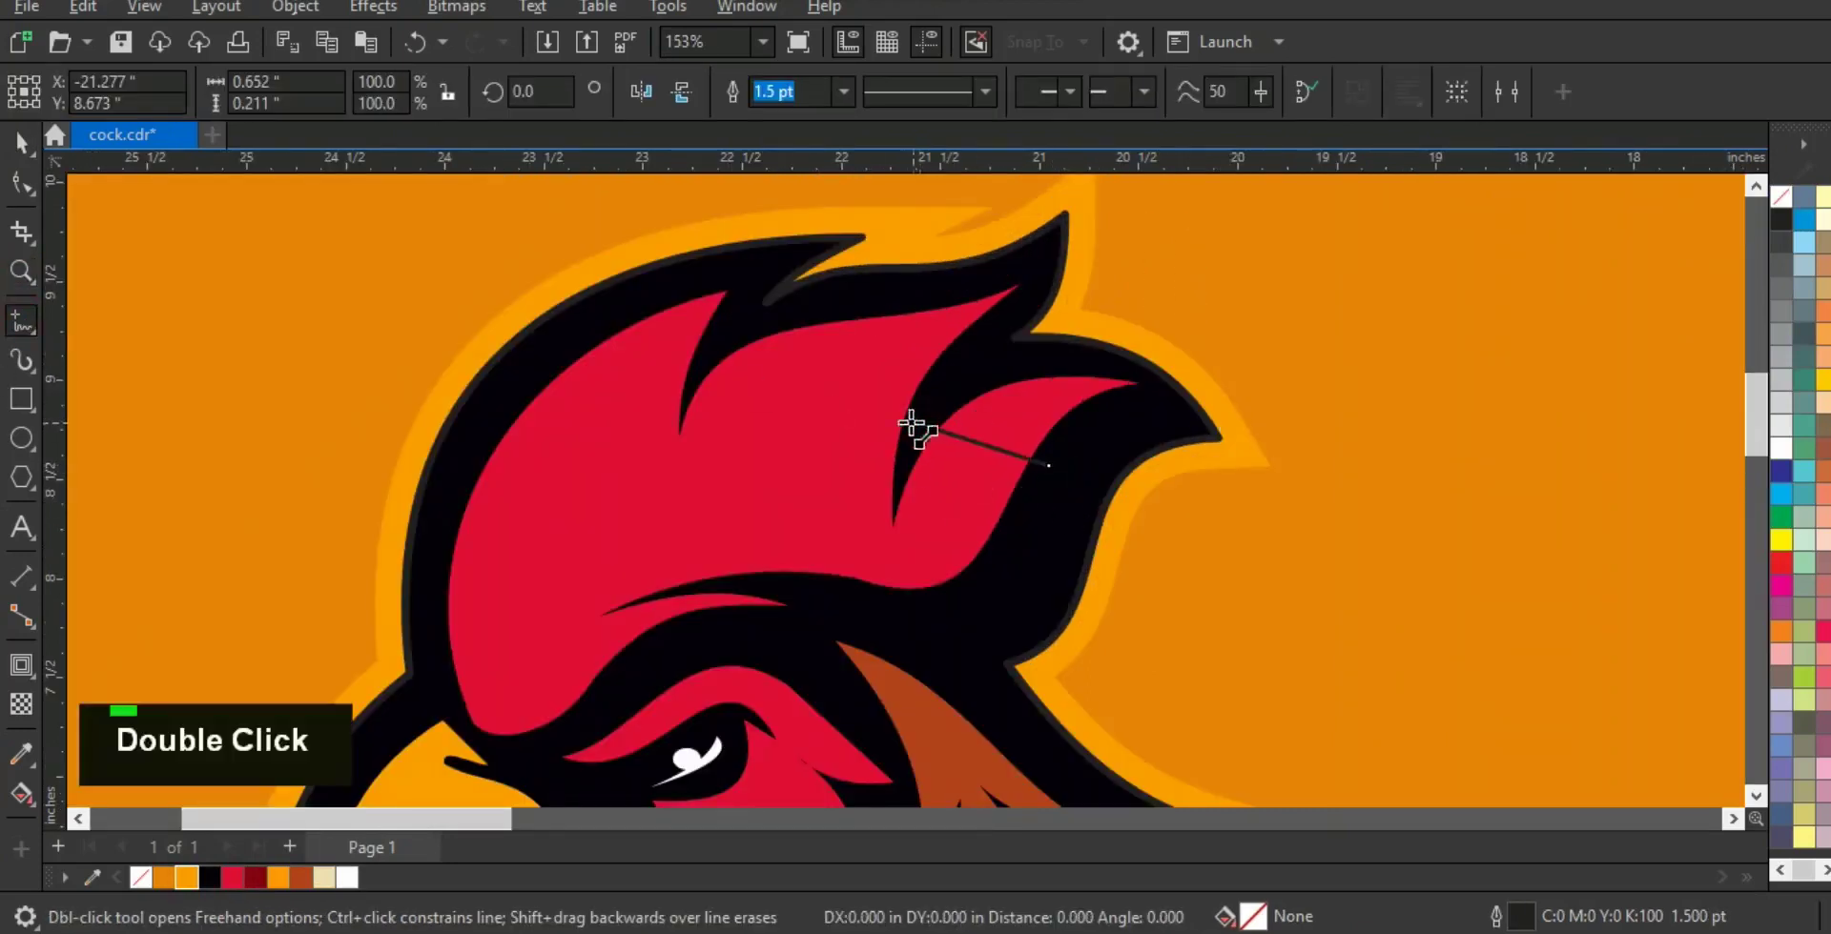
double_click(943, 351)
double_click(868, 487)
double_click(843, 425)
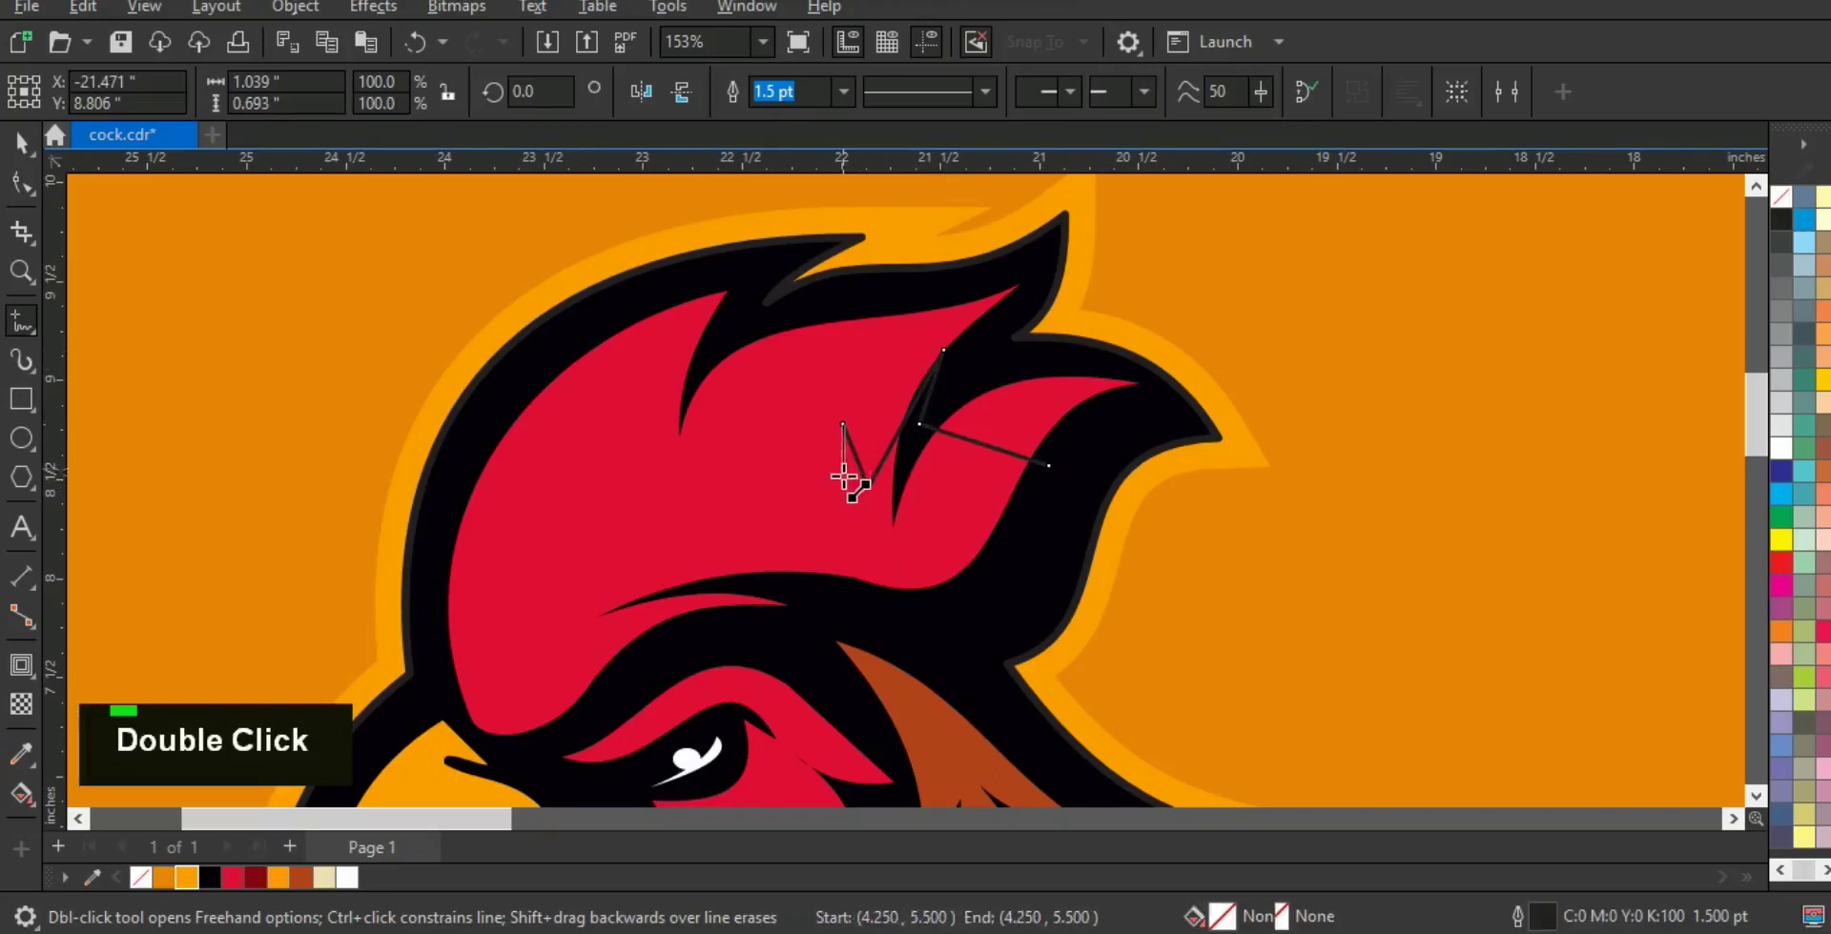
double_click(847, 503)
double_click(551, 624)
double_click(635, 616)
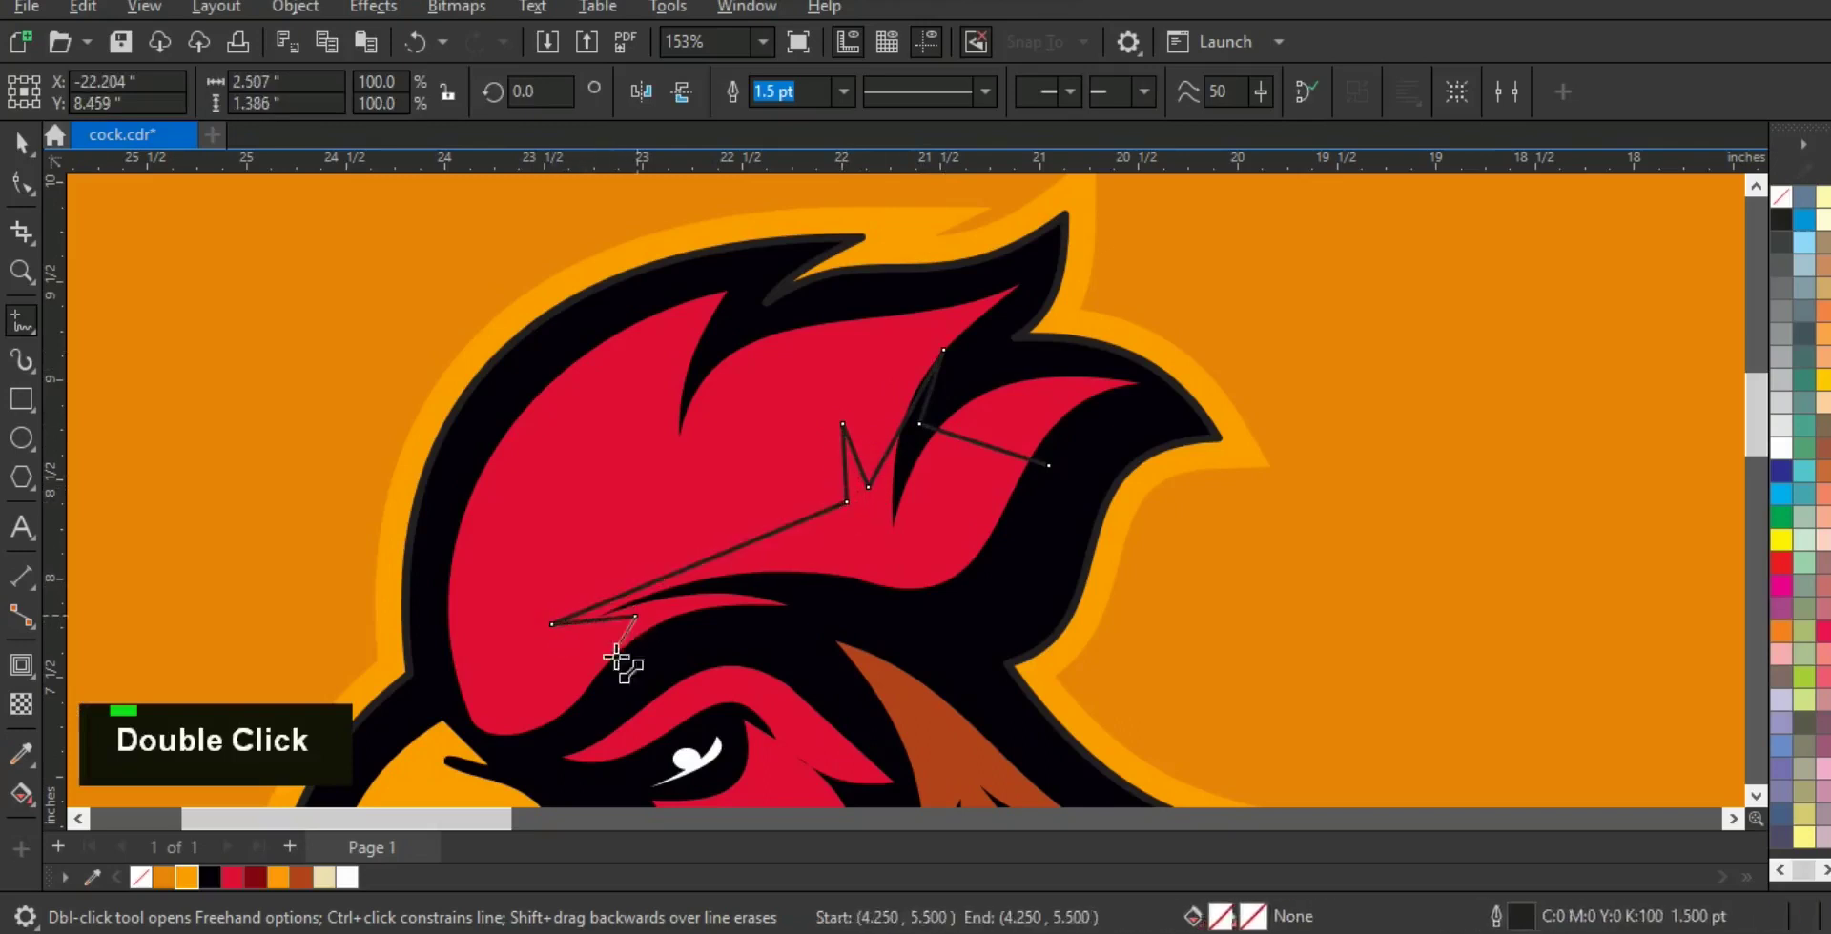
- Convert the comb shadow line's segments to curves and bend them into flowing feather-like arcs
click(19, 184)
drag(1095, 707, 1104, 713)
click(414, 96)
click(954, 410)
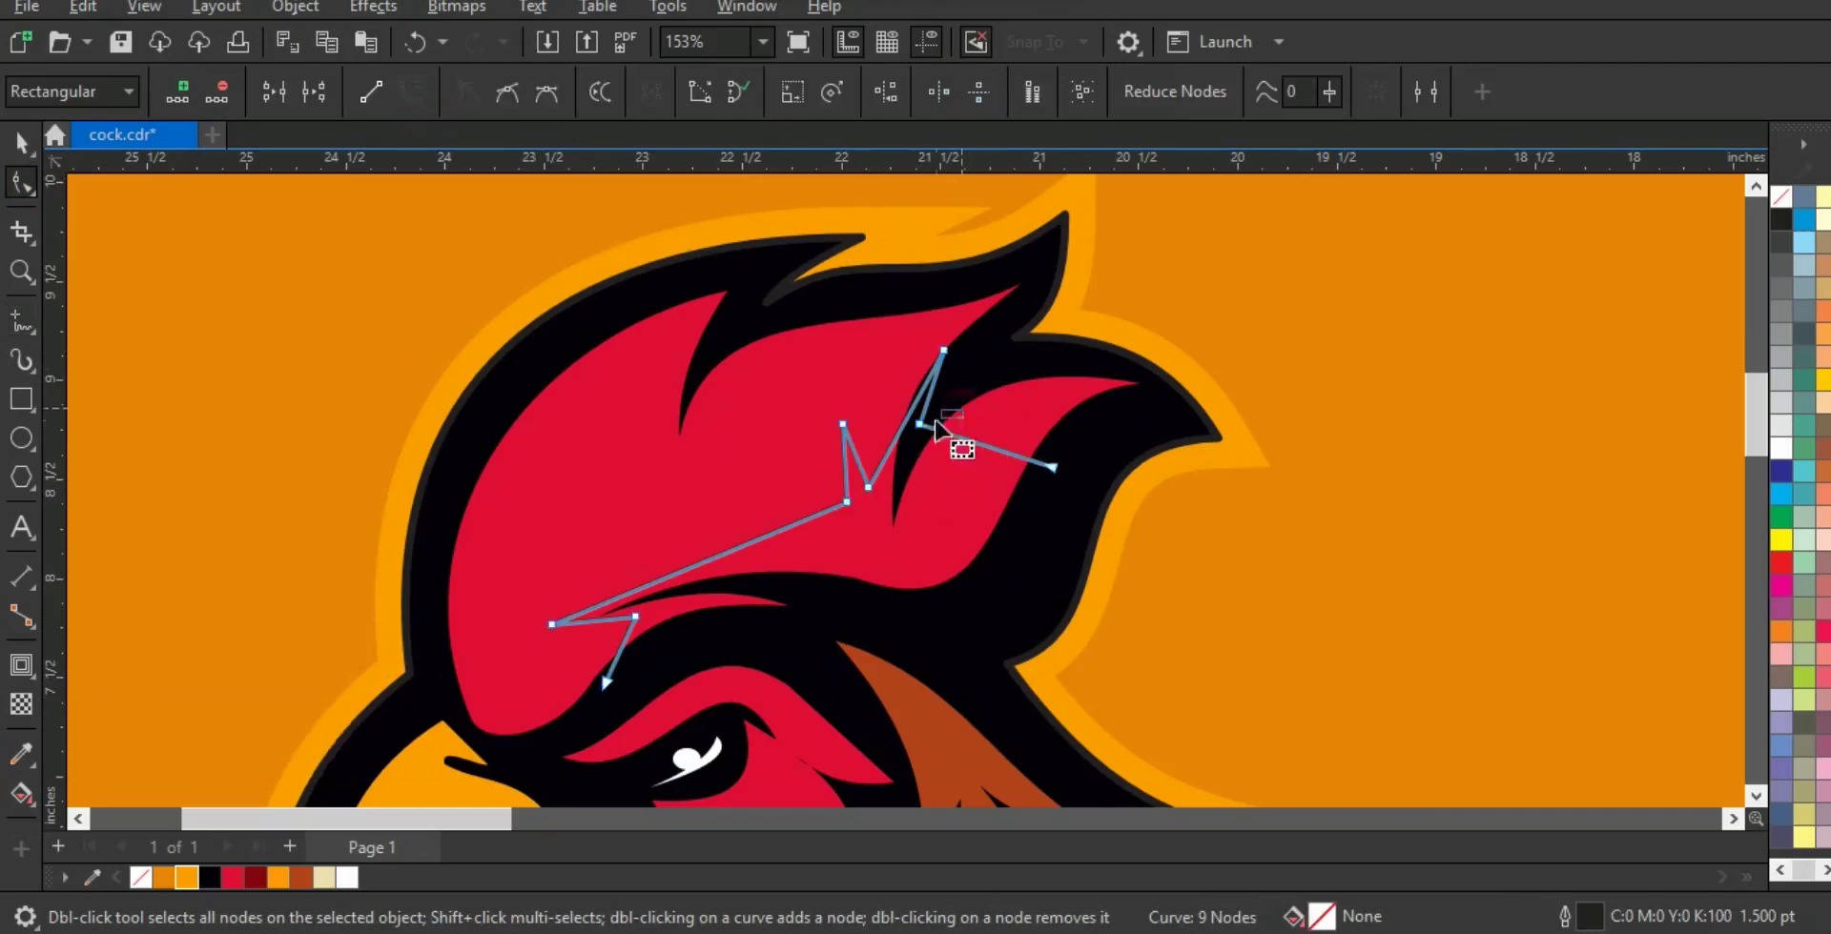
drag(964, 438, 918, 563)
drag(1009, 454, 911, 561)
drag(905, 420, 836, 480)
drag(703, 563, 667, 546)
- Create the shadow area below the comb line with Smart Fill and colour it dark red #830310
click(36, 808)
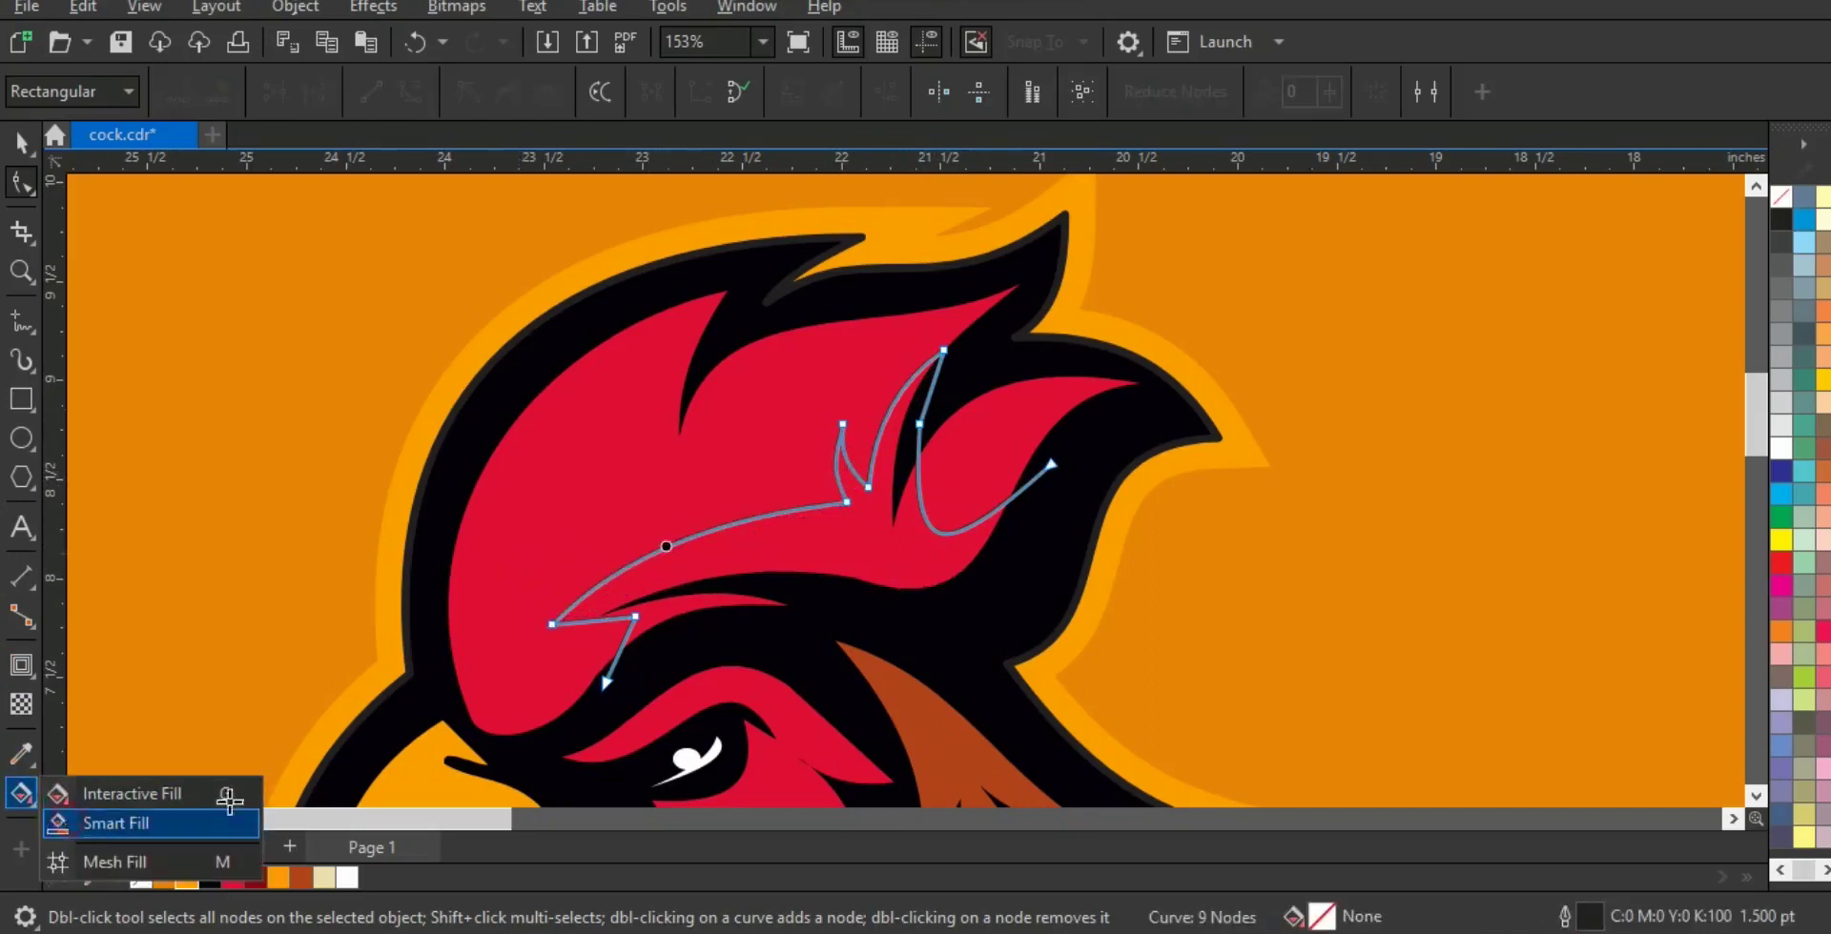
click(114, 821)
click(903, 562)
click(22, 152)
click(255, 878)
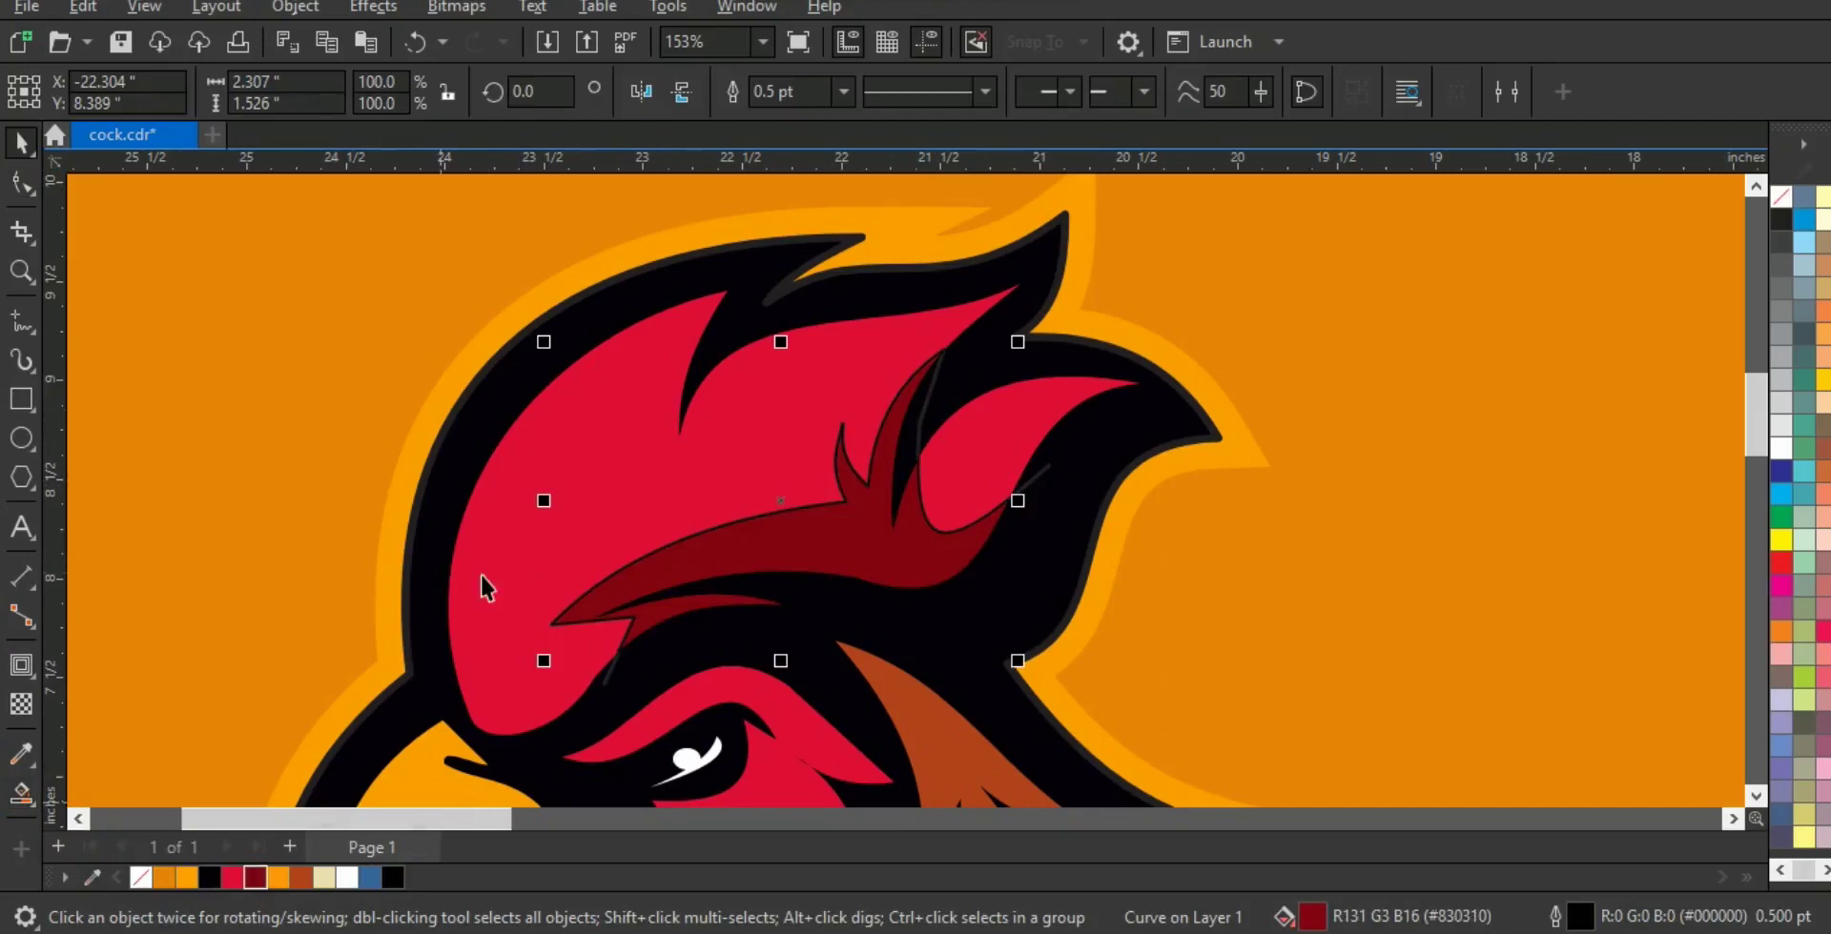
- Draw a zigzag highlight boundary along the comb's front and upper edge, ending at its upper rear tip, with the Freehand tool
key(F5)
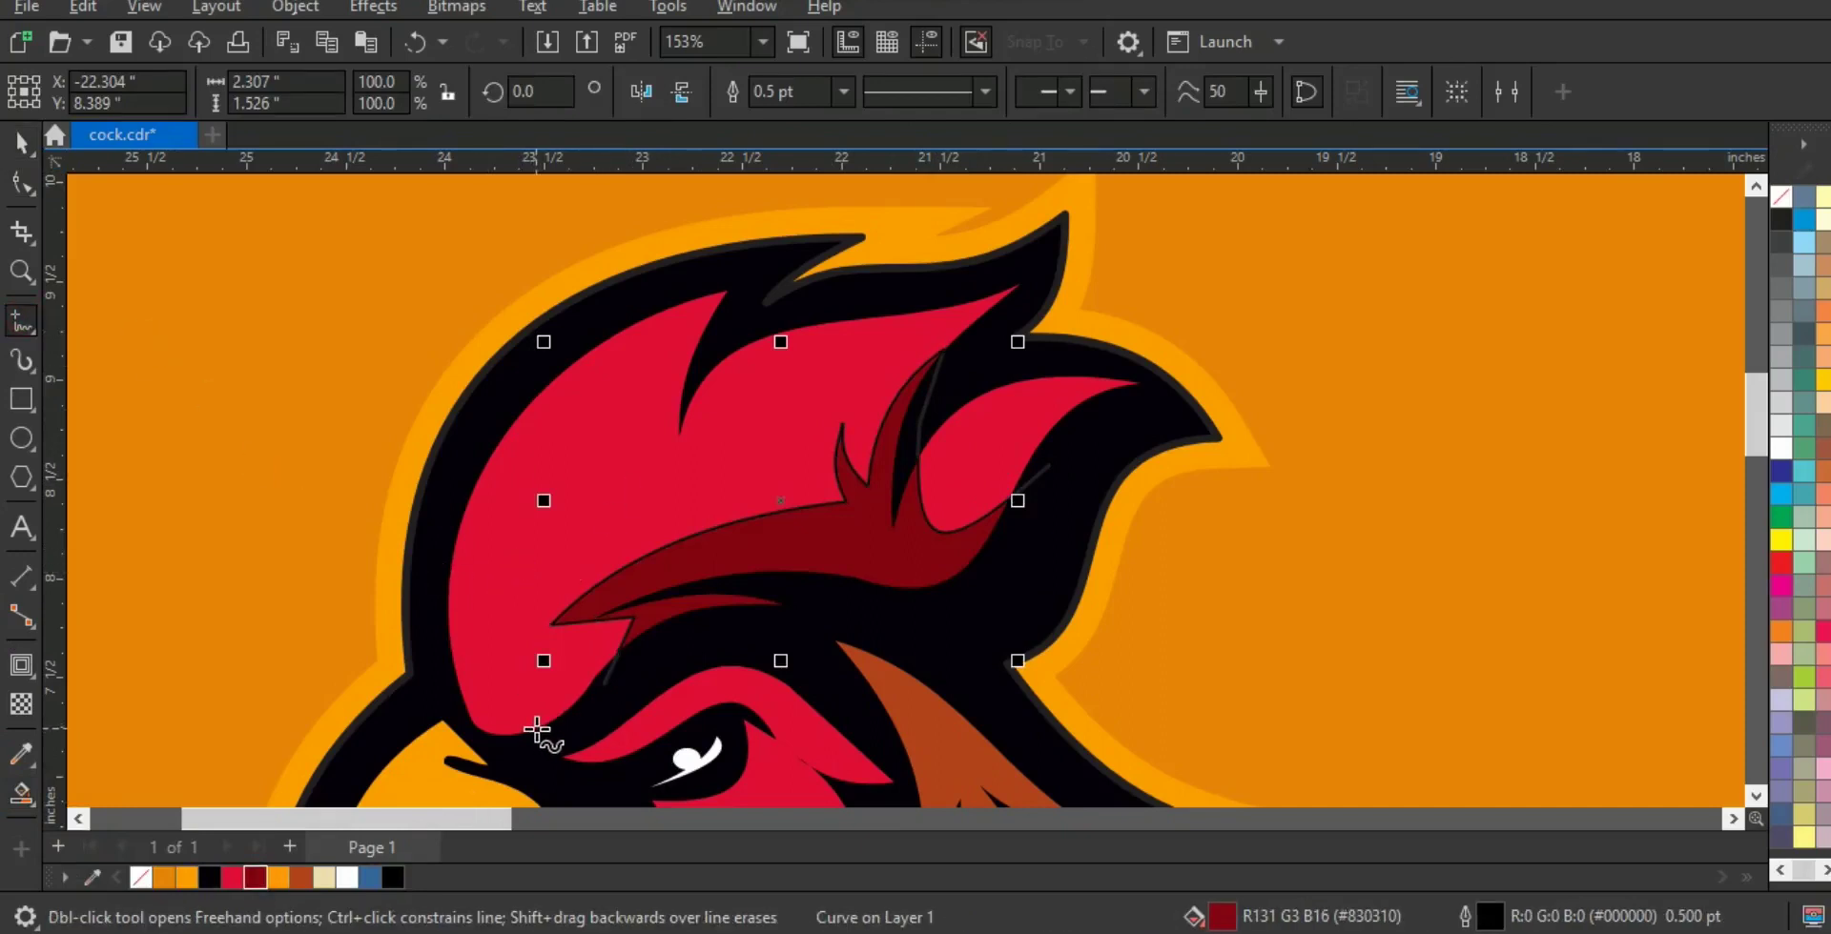
double_click(585, 367)
double_click(581, 425)
double_click(735, 282)
double_click(673, 444)
double_click(809, 336)
double_click(797, 371)
click(1042, 279)
- Convert the comb highlight line's segments to curves and bend them to follow the comb's edge
click(21, 184)
drag(425, 247, 1287, 747)
drag(553, 611, 413, 690)
drag(570, 486, 479, 436)
mouse_move(641, 371)
mouse_down()
mouse_move(620, 345)
mouse_move(731, 365)
mouse_up()
drag(847, 347, 846, 334)
drag(958, 300, 963, 326)
- Create the two highlight areas along the comb's edge with Smart Fill and colour them cream #EEDEAD
click(21, 792)
click(462, 653)
click(838, 330)
click(21, 143)
shift+click(465, 648)
click(324, 878)
- Select the comb's shading shapes and remove their outlines
key(F3)
key(F3)
key(F3)
key(F3)
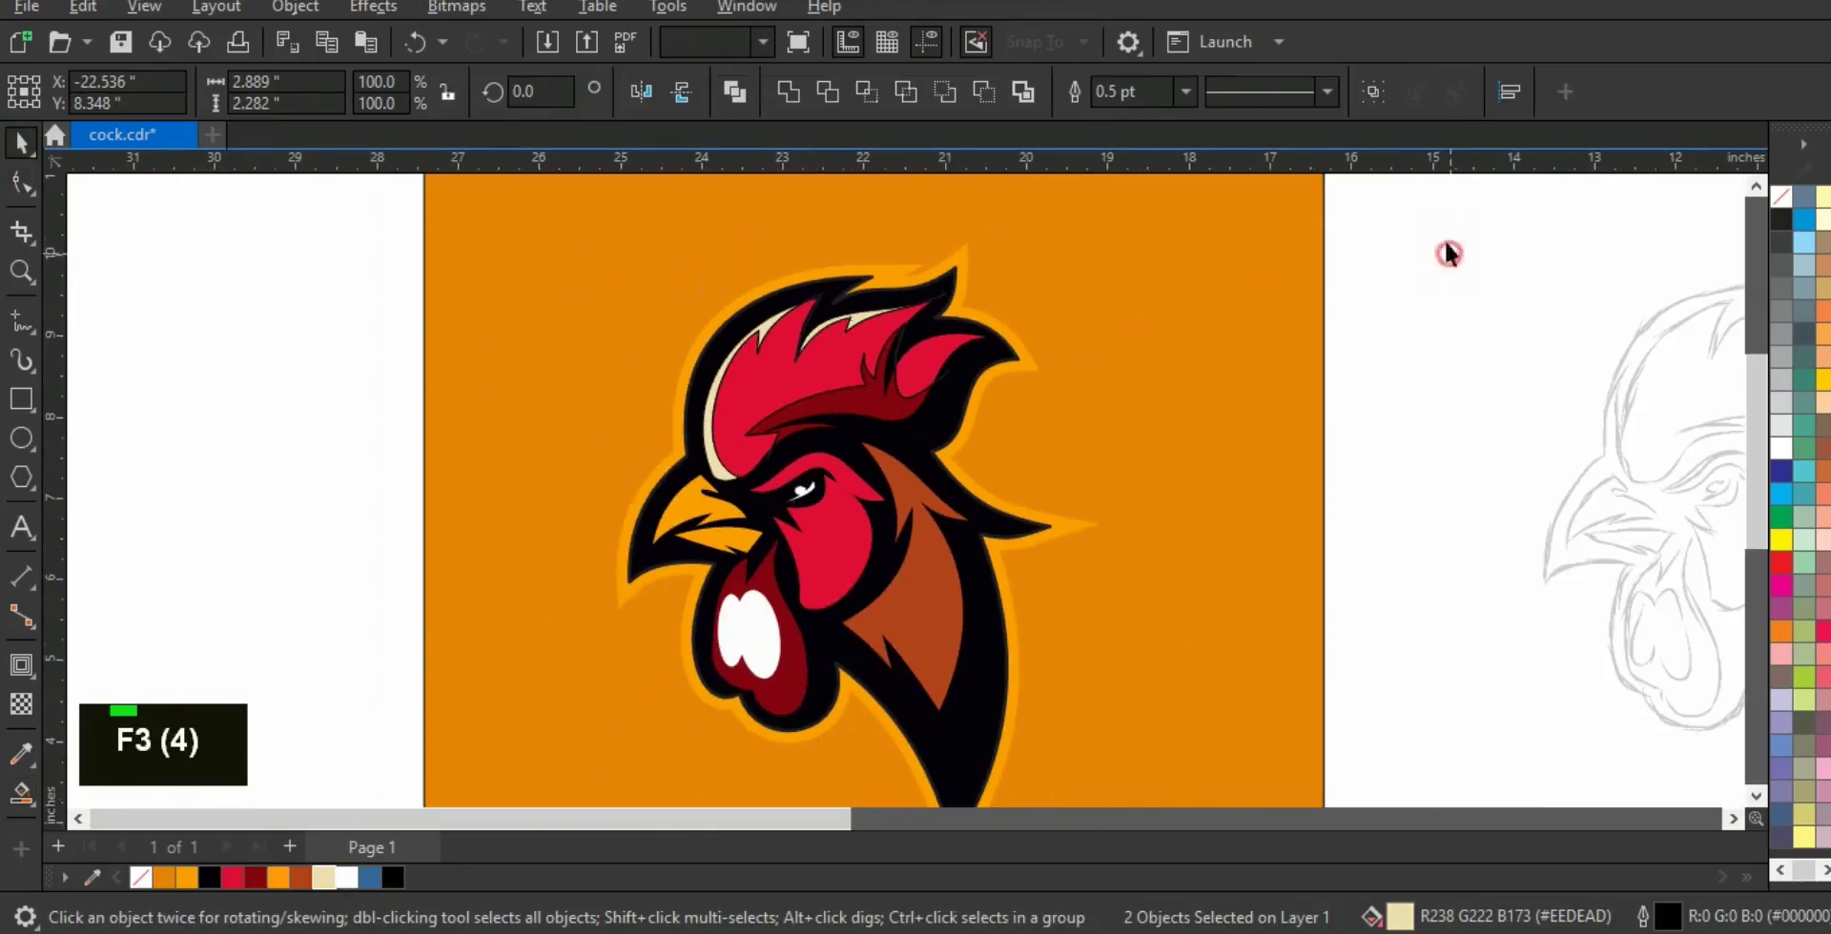
click(1450, 255)
drag(1449, 254, 667, 520)
right_click(1777, 196)
click(1692, 215)
click(1427, 266)
key(Escape)
- Draw a zigzag colour boundary down the brown neck patch, from its upper tip to its front corner, with the Freehand tool
key(F3)
key(F3)
key(z)
drag(739, 358, 1038, 588)
drag(1150, 644, 1161, 653)
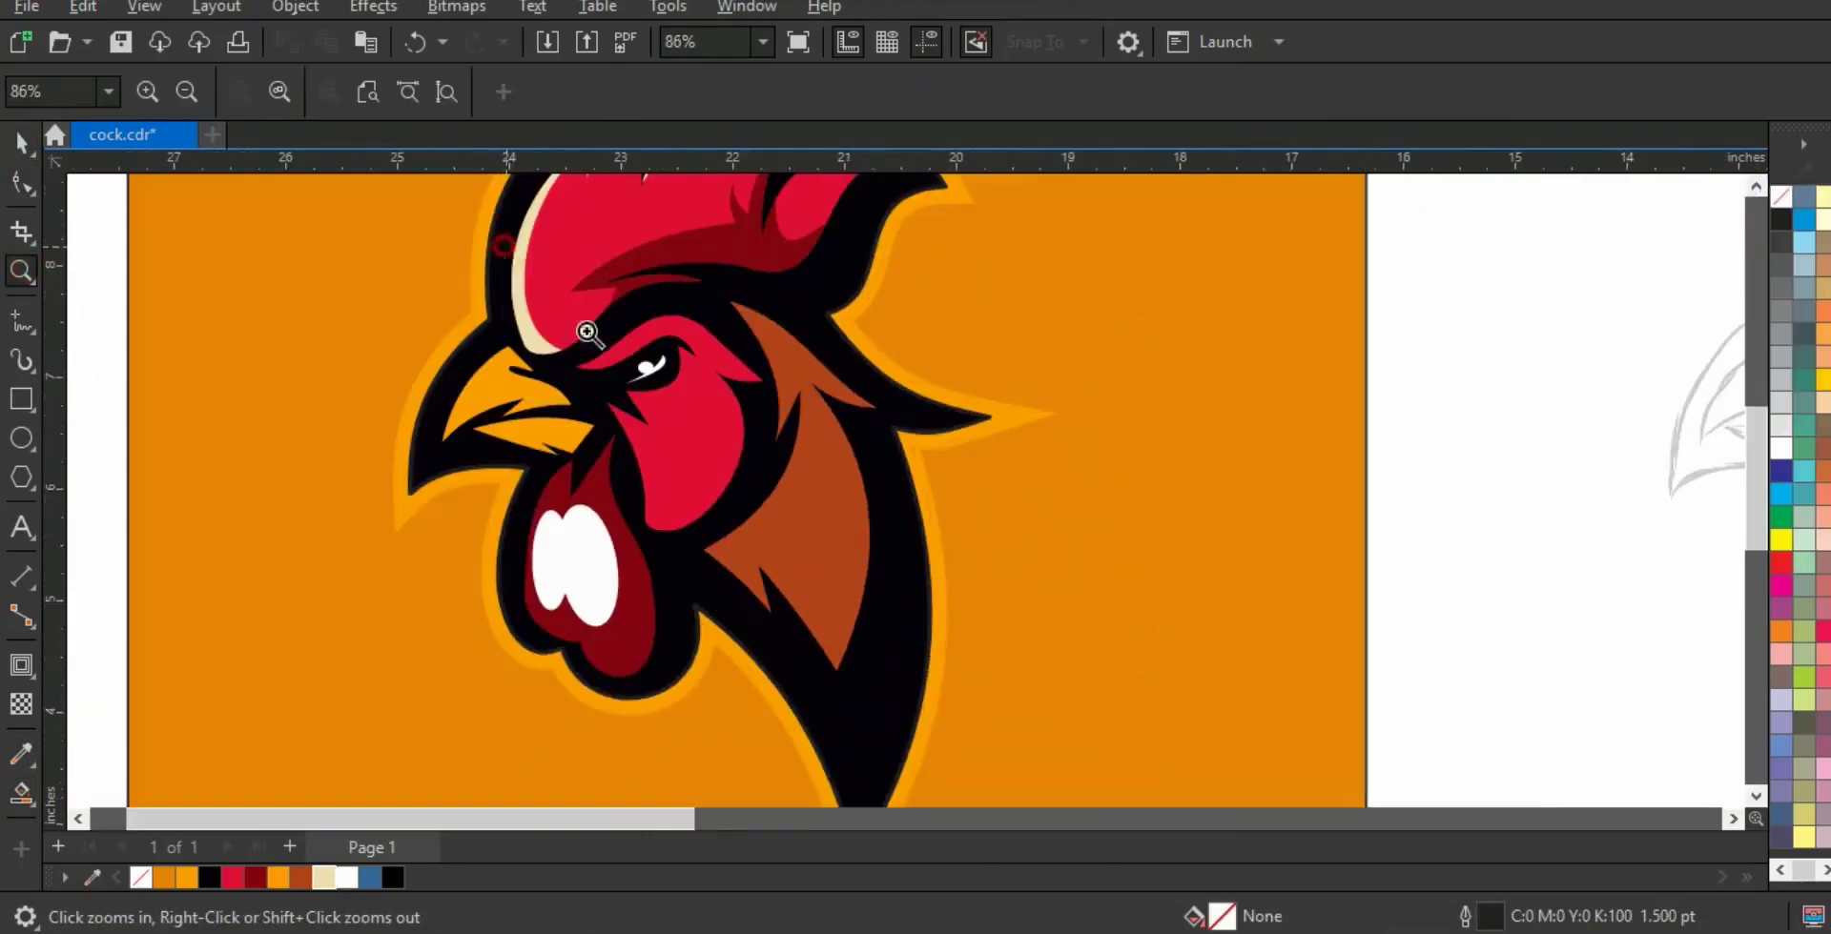
drag(506, 246, 1120, 699)
click(21, 322)
click(788, 244)
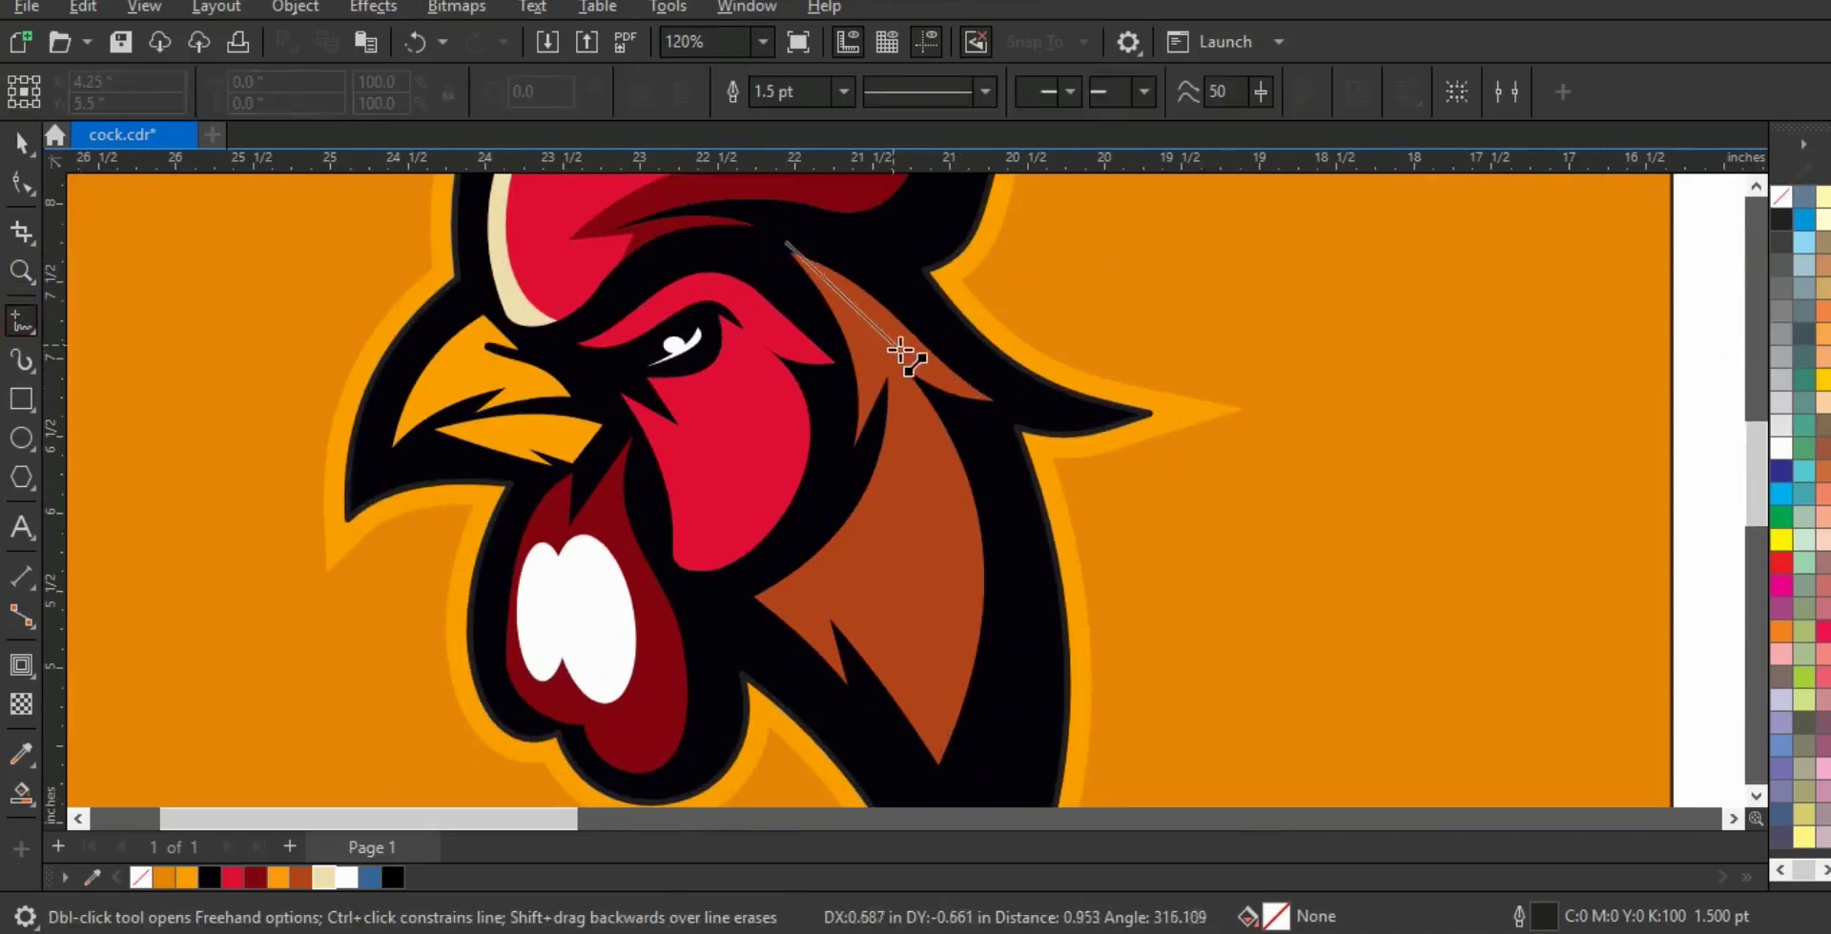
double_click(915, 356)
double_click(884, 345)
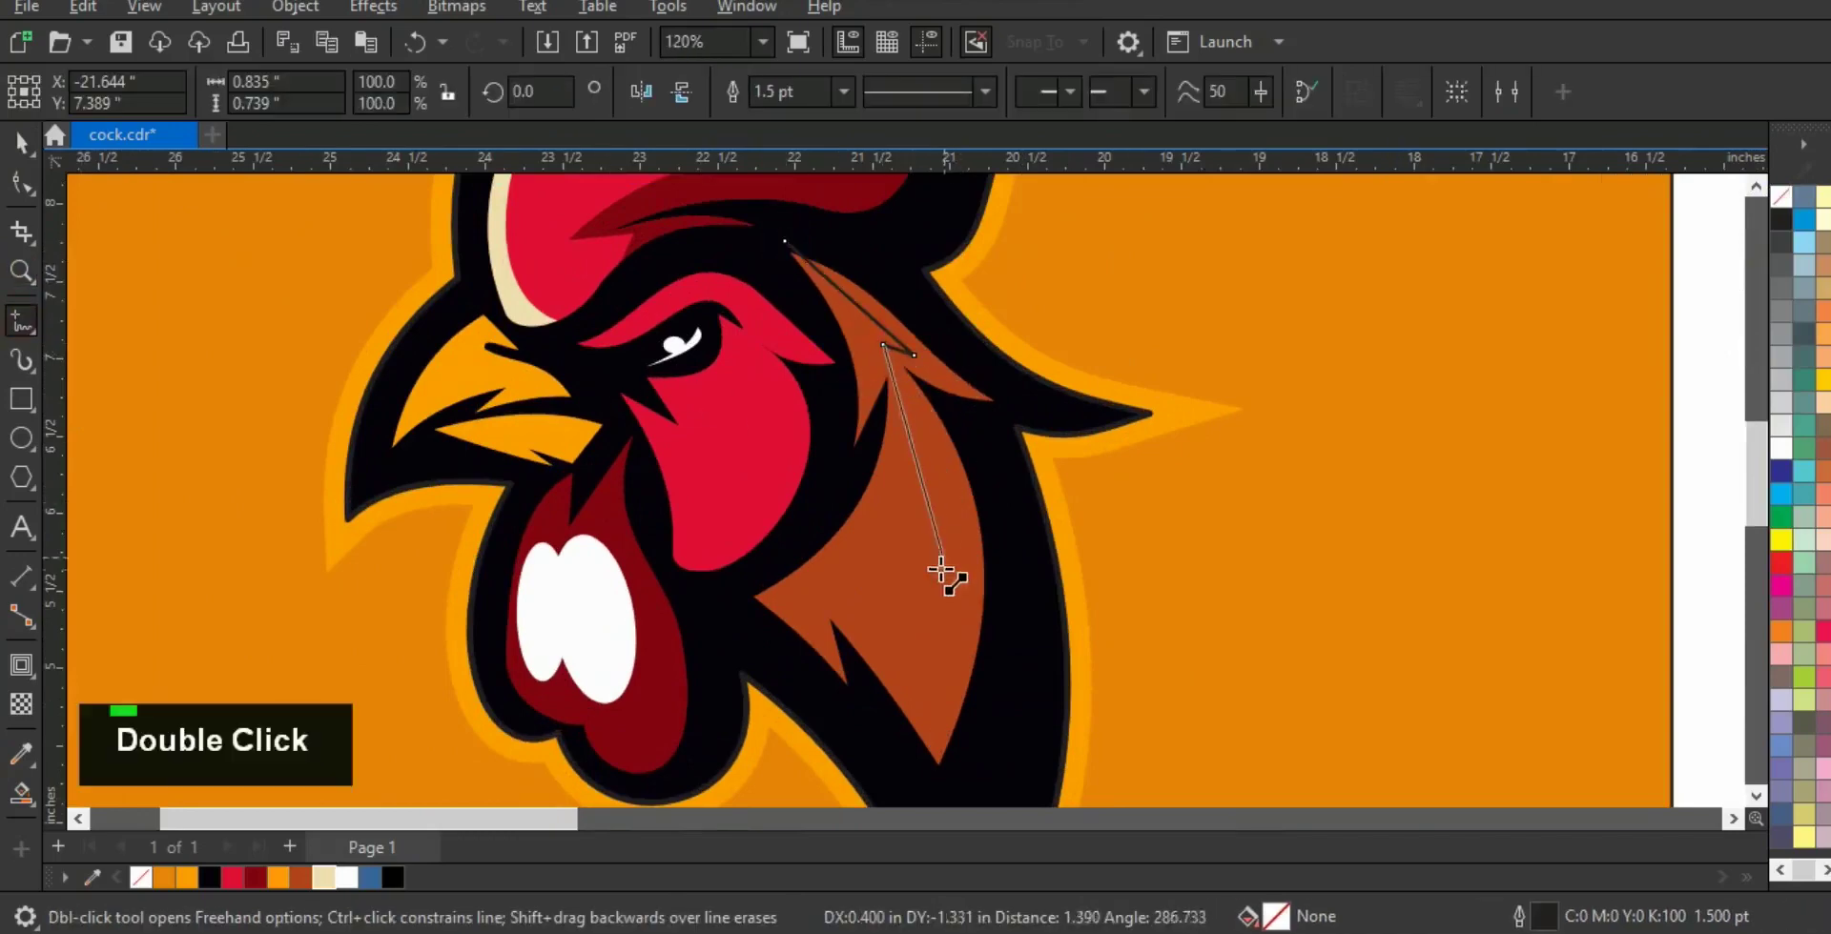
double_click(925, 582)
double_click(904, 507)
click(747, 605)
- Convert the neck line's segments to curves, bend them into feather-like arcs and adjust the upper end node
click(22, 182)
drag(343, 212, 1005, 635)
click(408, 94)
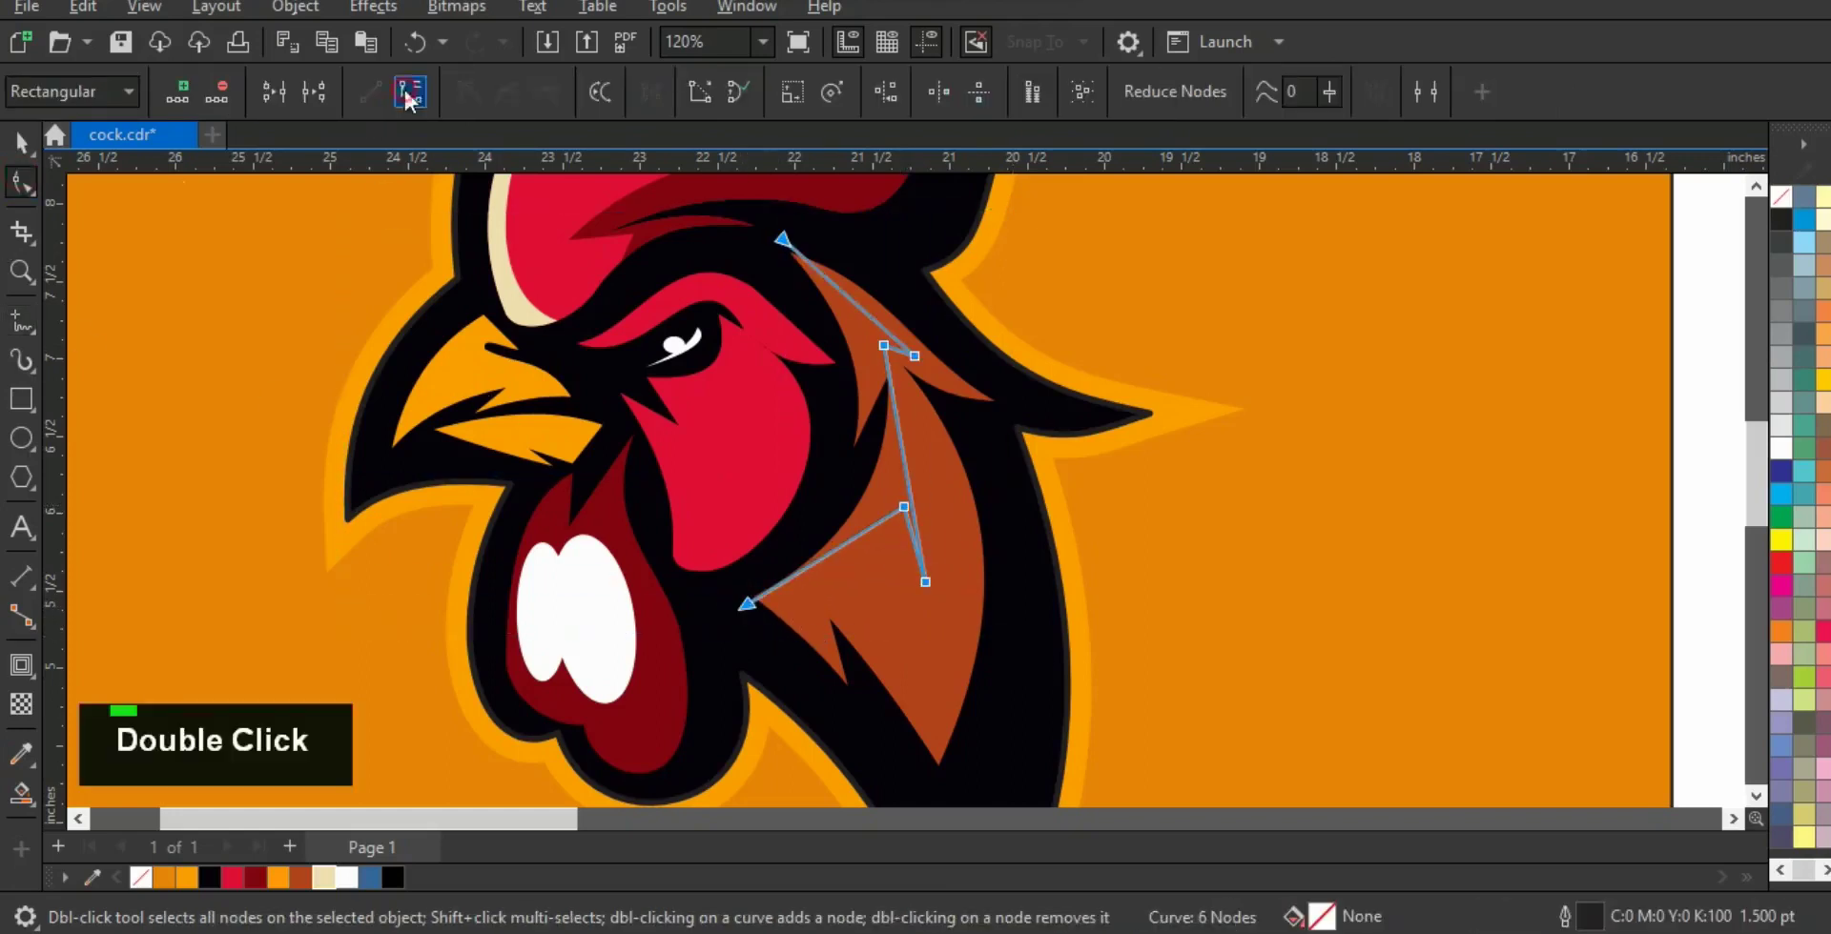
click(837, 560)
drag(832, 552, 850, 583)
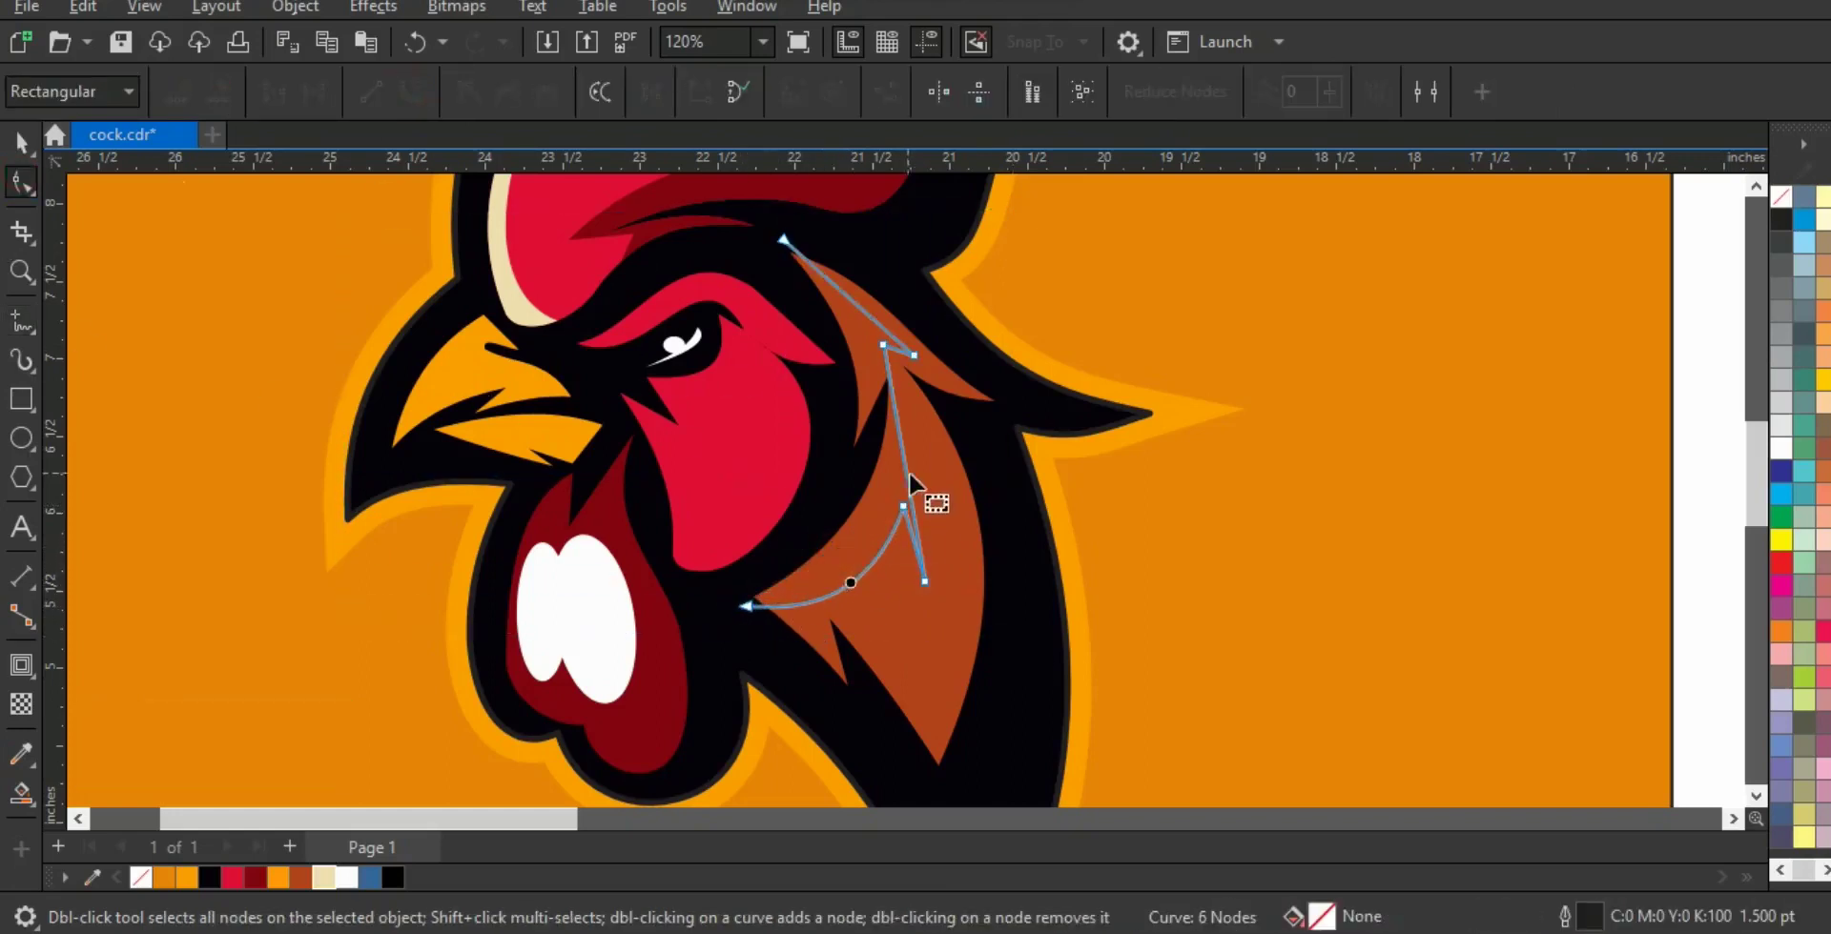
drag(907, 482, 925, 477)
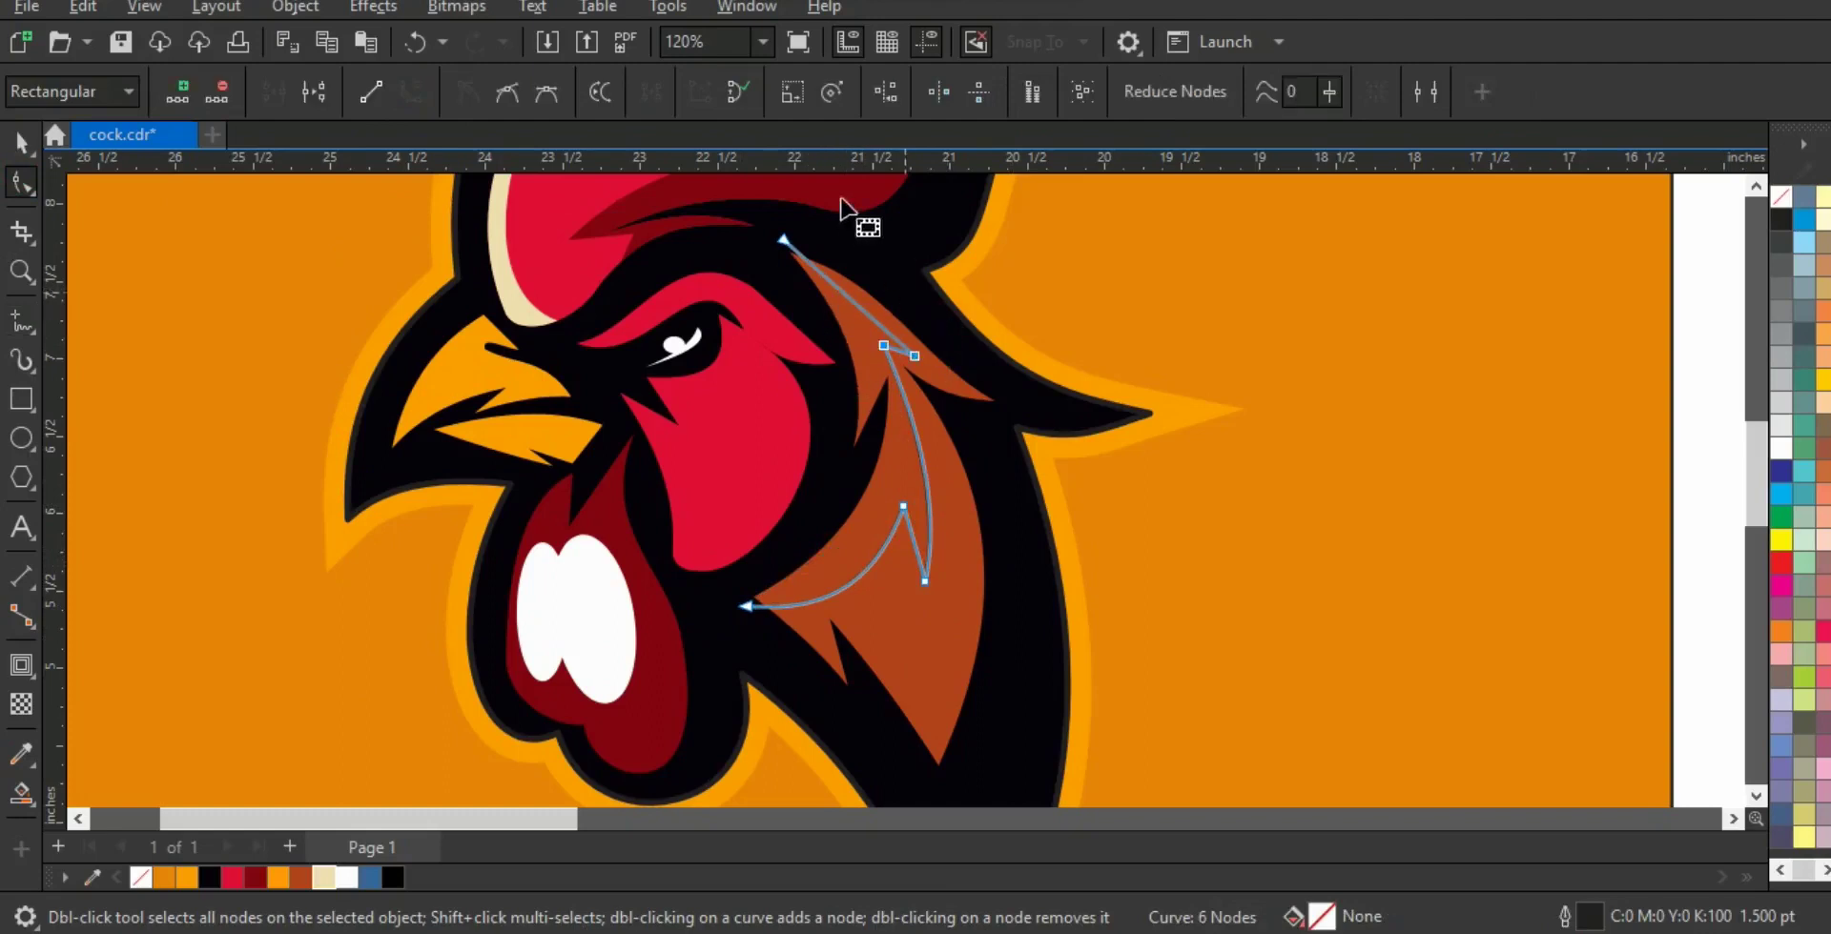
drag(827, 277, 866, 316)
drag(782, 242, 775, 254)
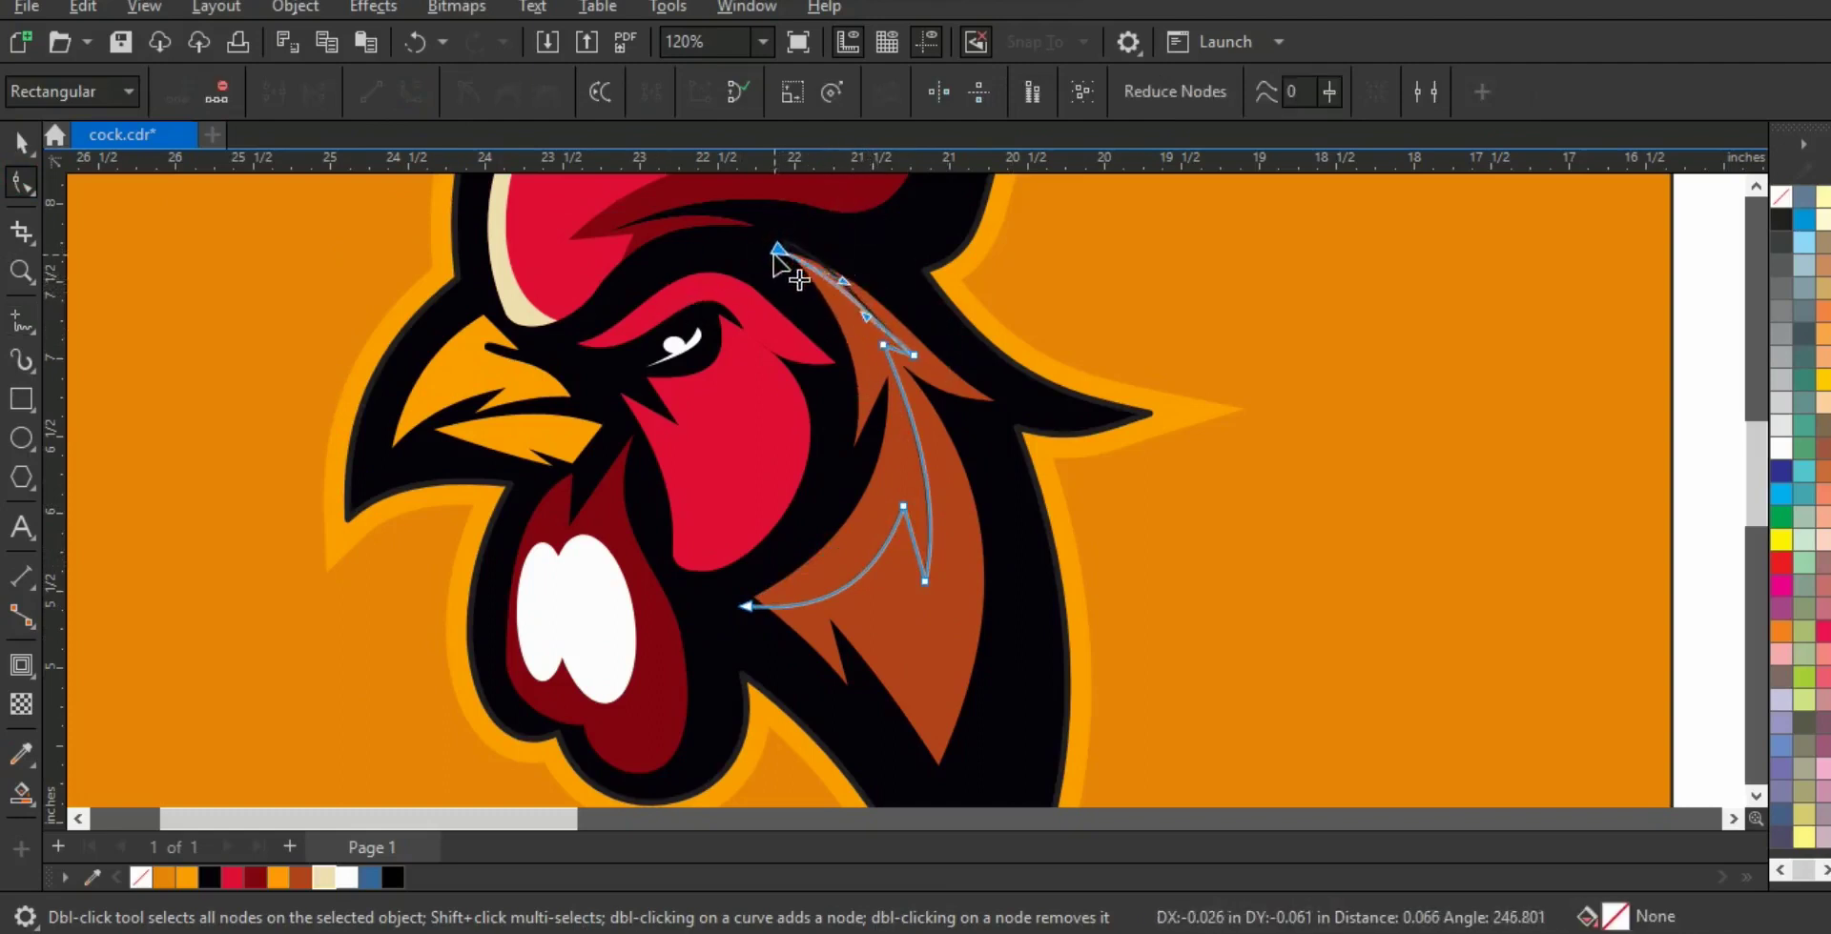
- Create the front neck area with Smart Fill, colour it yellow-orange #FC9E00 and delete the guide line
click(21, 794)
click(896, 494)
key(space)
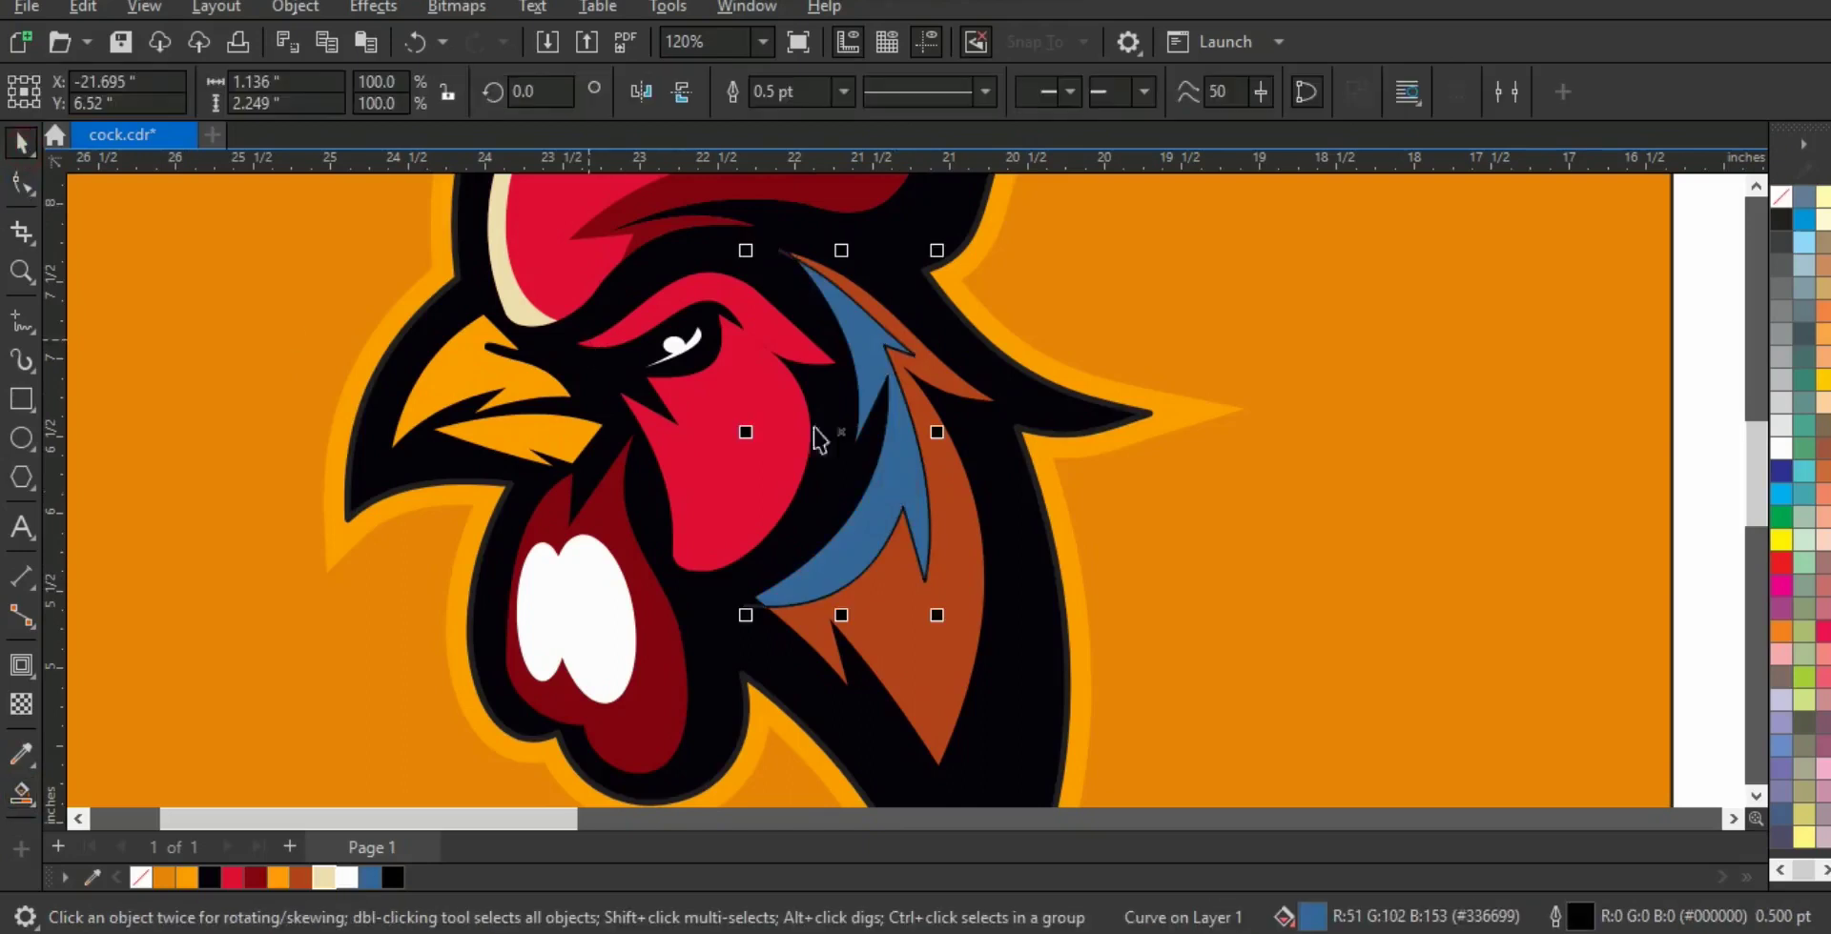
click(188, 877)
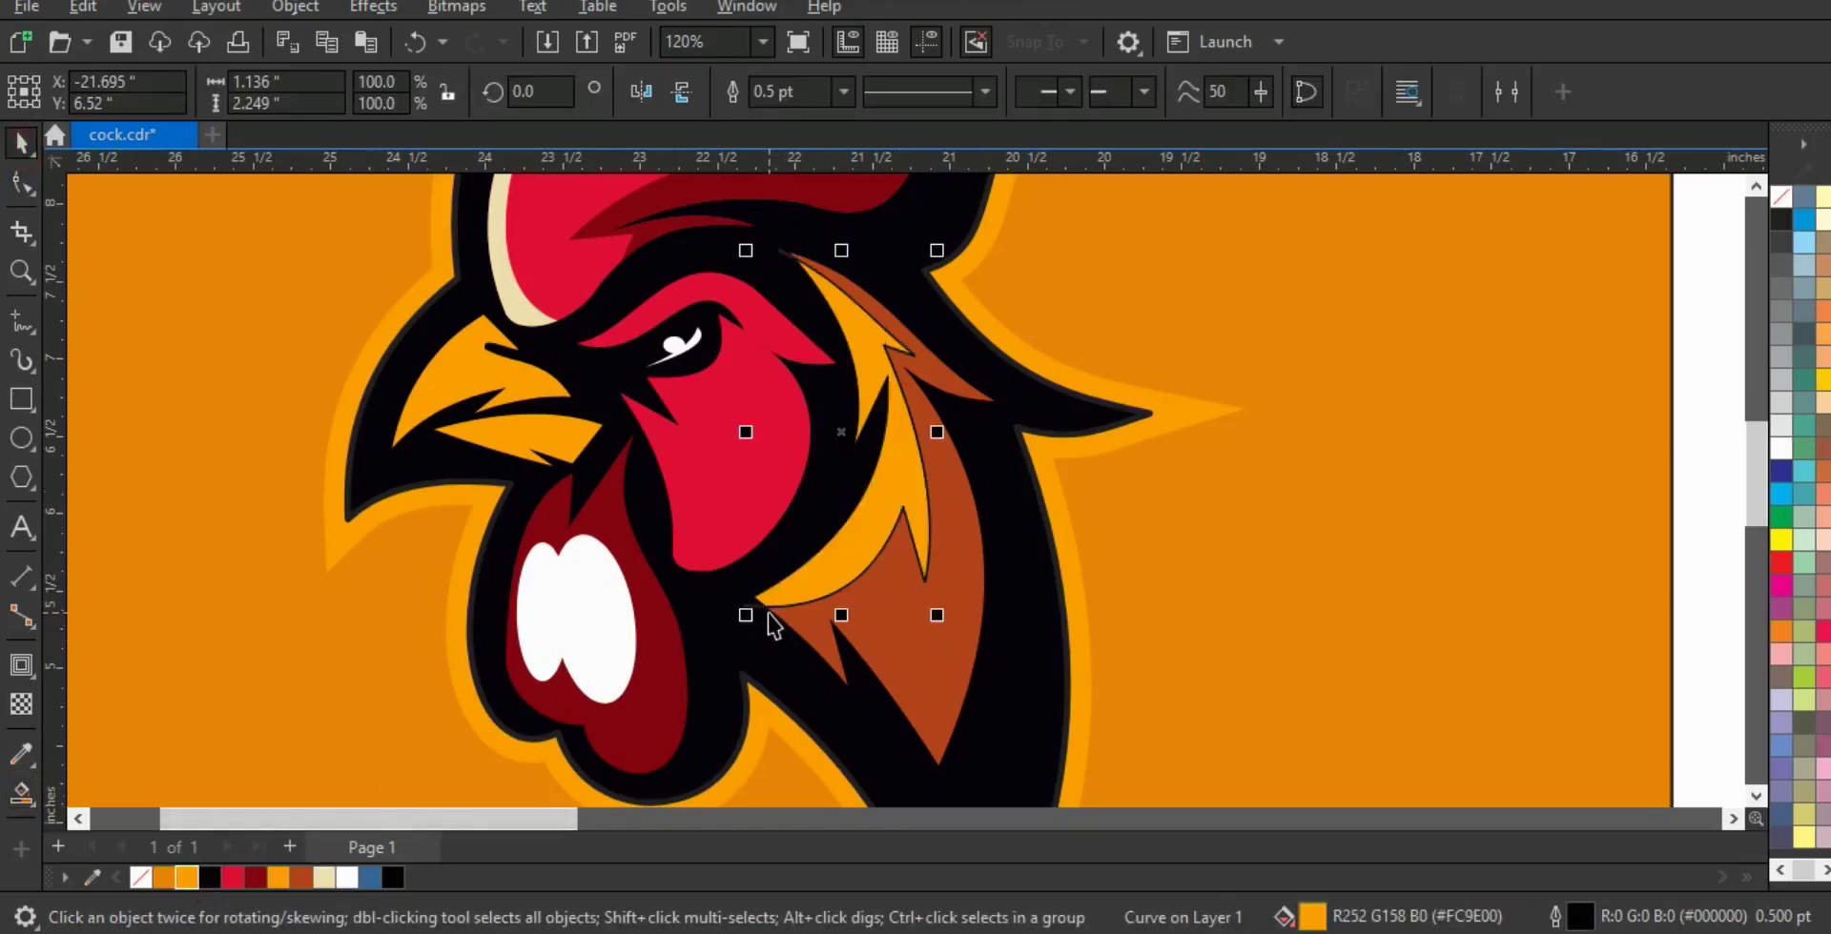
click(769, 618)
click(747, 605)
key(Delete)
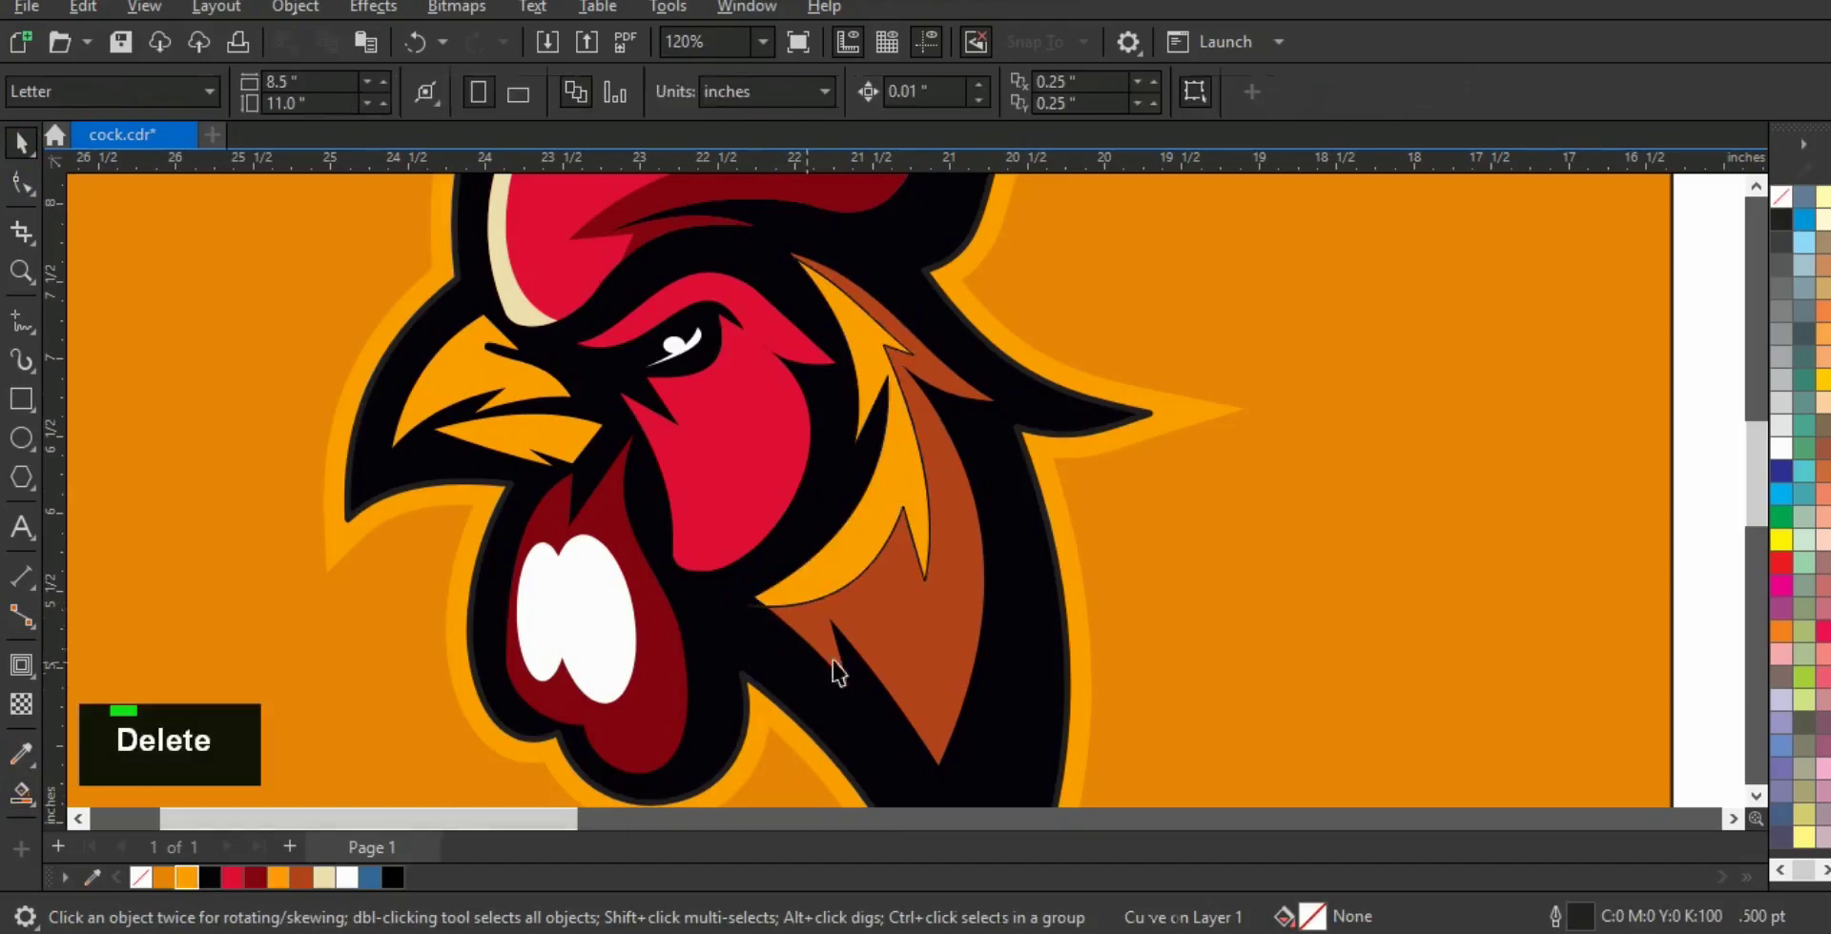
- Select the yellow-orange and brown neck shapes and remove their outlines
click(915, 507)
shift+click(946, 502)
right_click(1776, 202)
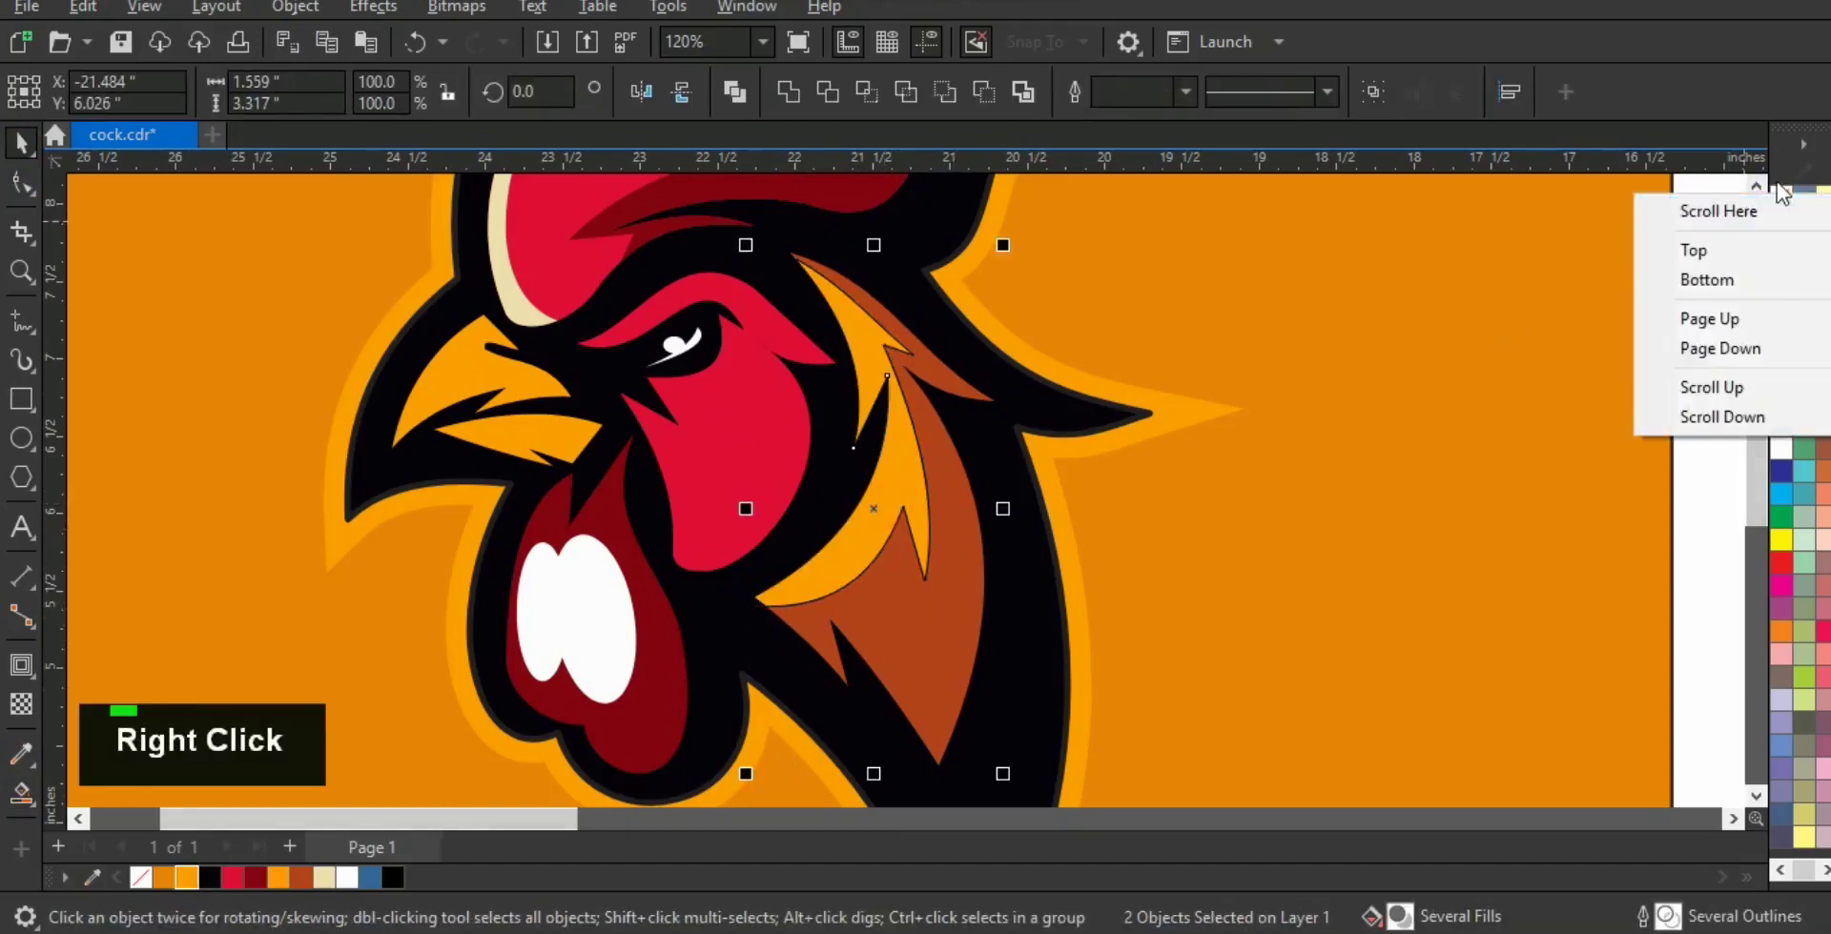
key(F3)
key(F3)
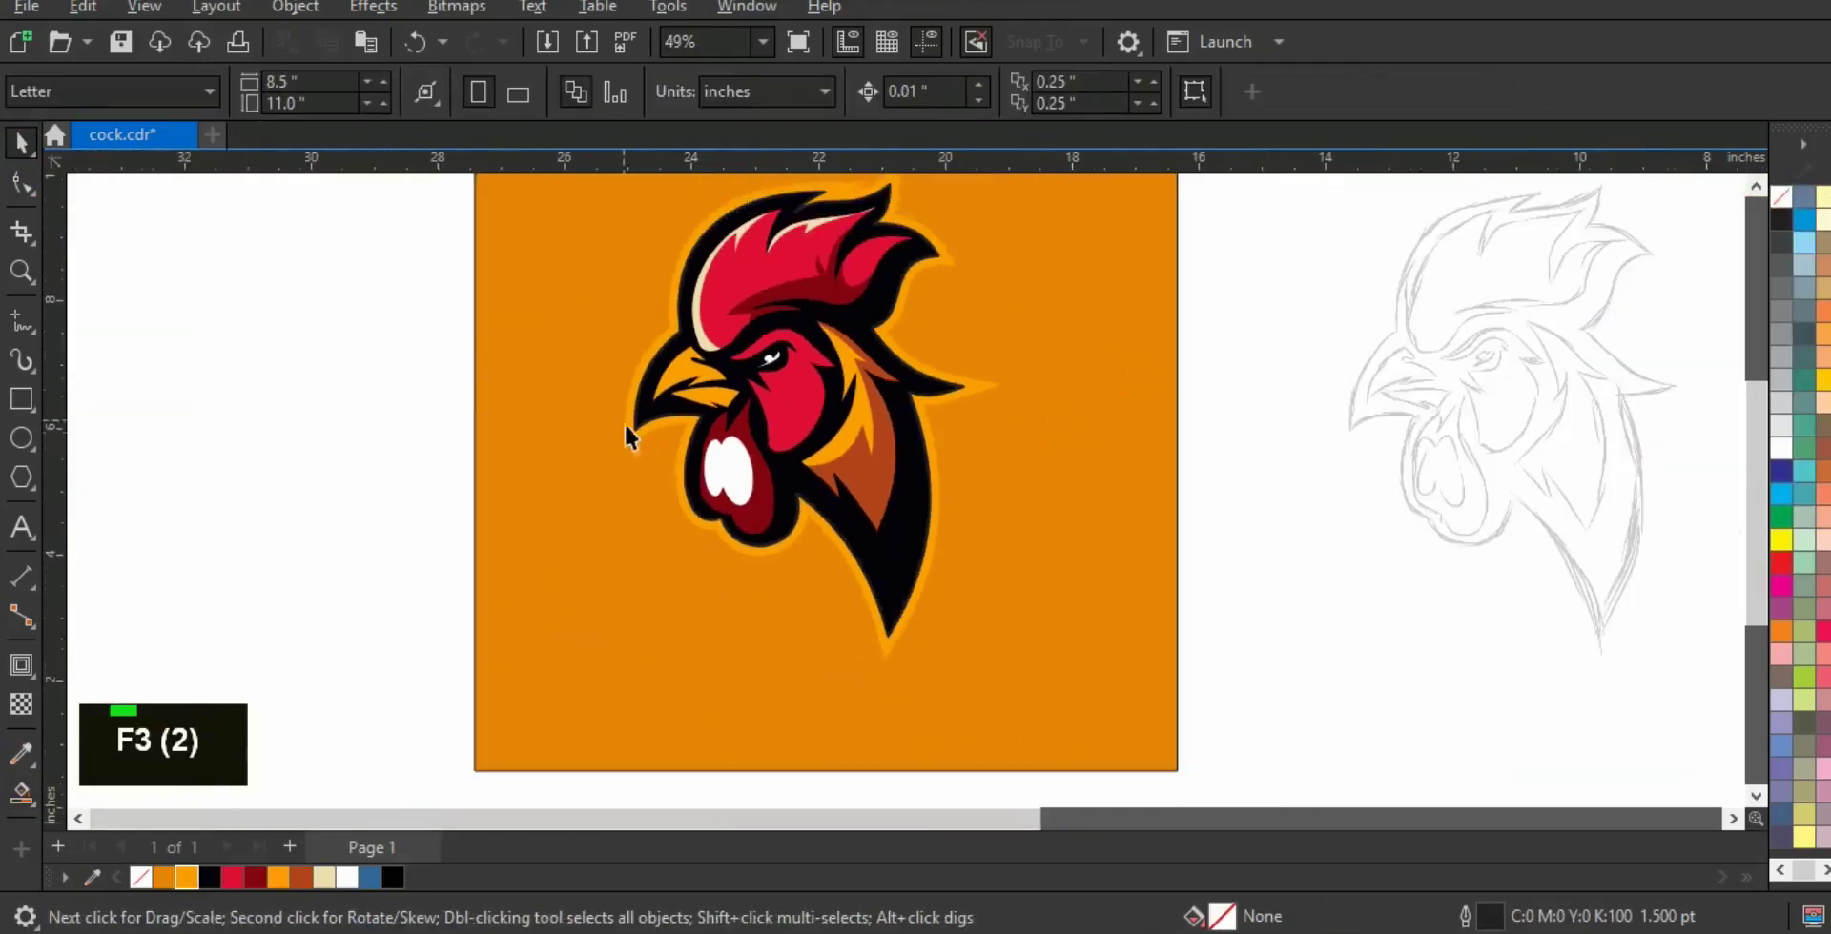
- Draw a zigzag shadow boundary from the brow's rear edge, across the eye and down the red cheek with the Freehand tool
click(42, 278)
click(100, 270)
drag(604, 311, 972, 517)
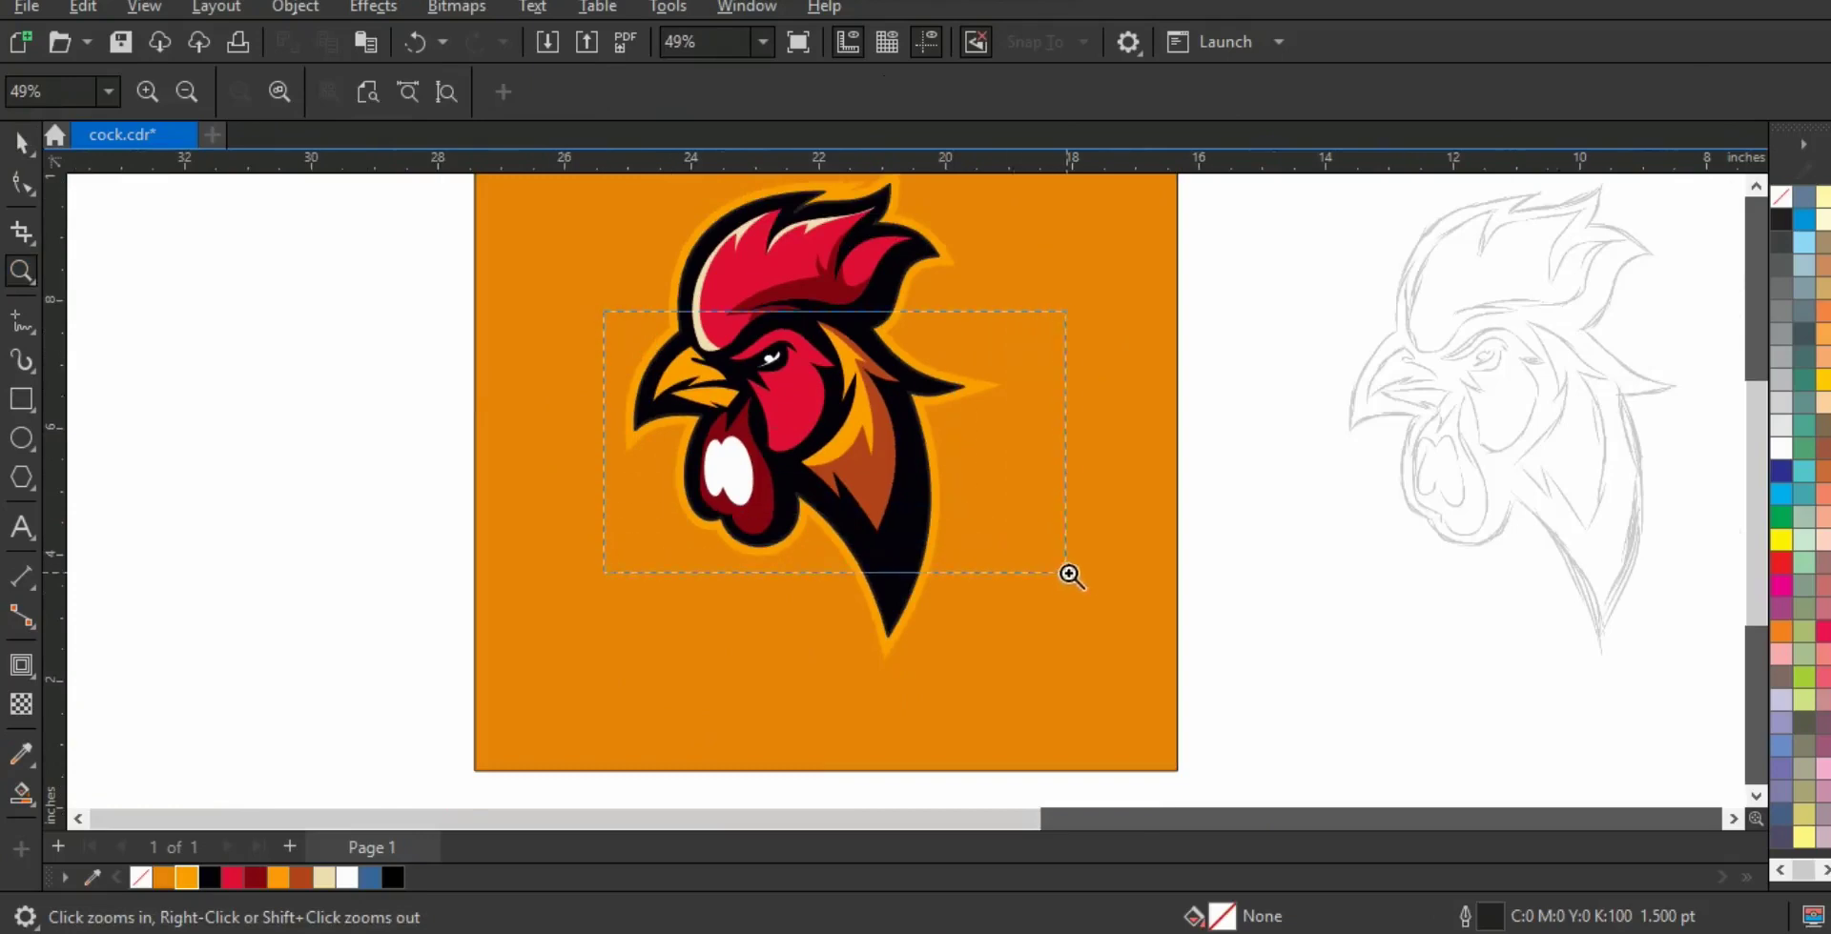
drag(1065, 573, 1065, 573)
click(21, 321)
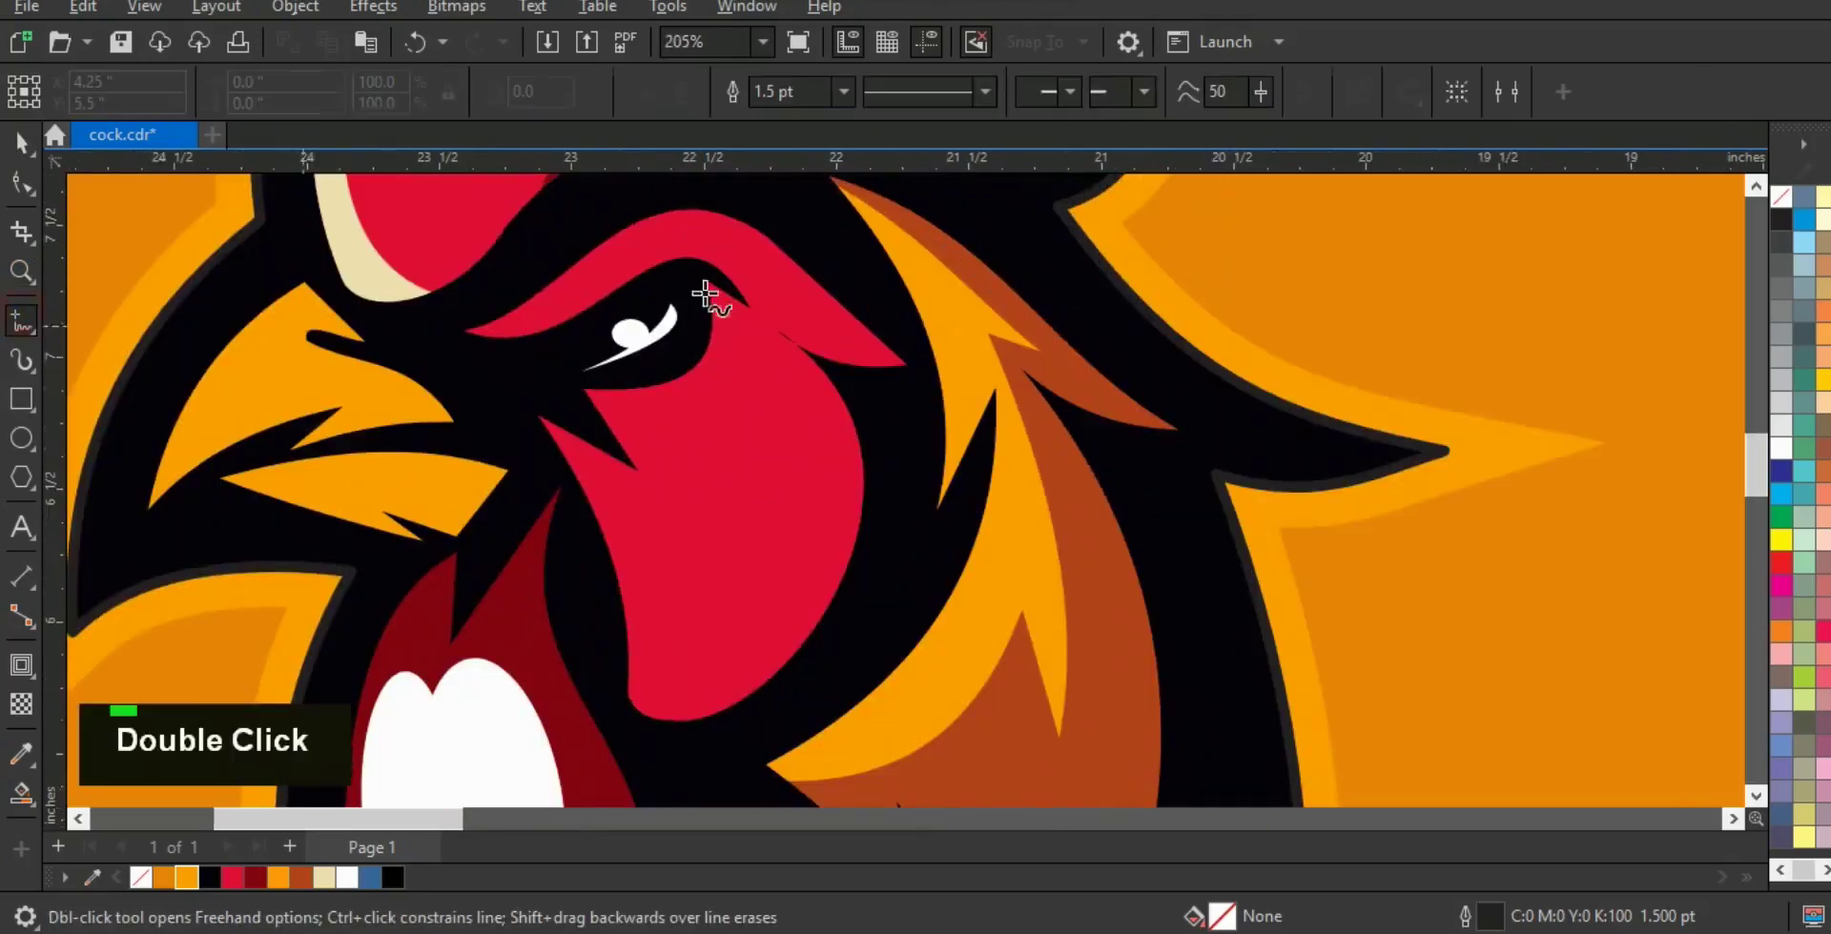
click(754, 218)
double_click(828, 315)
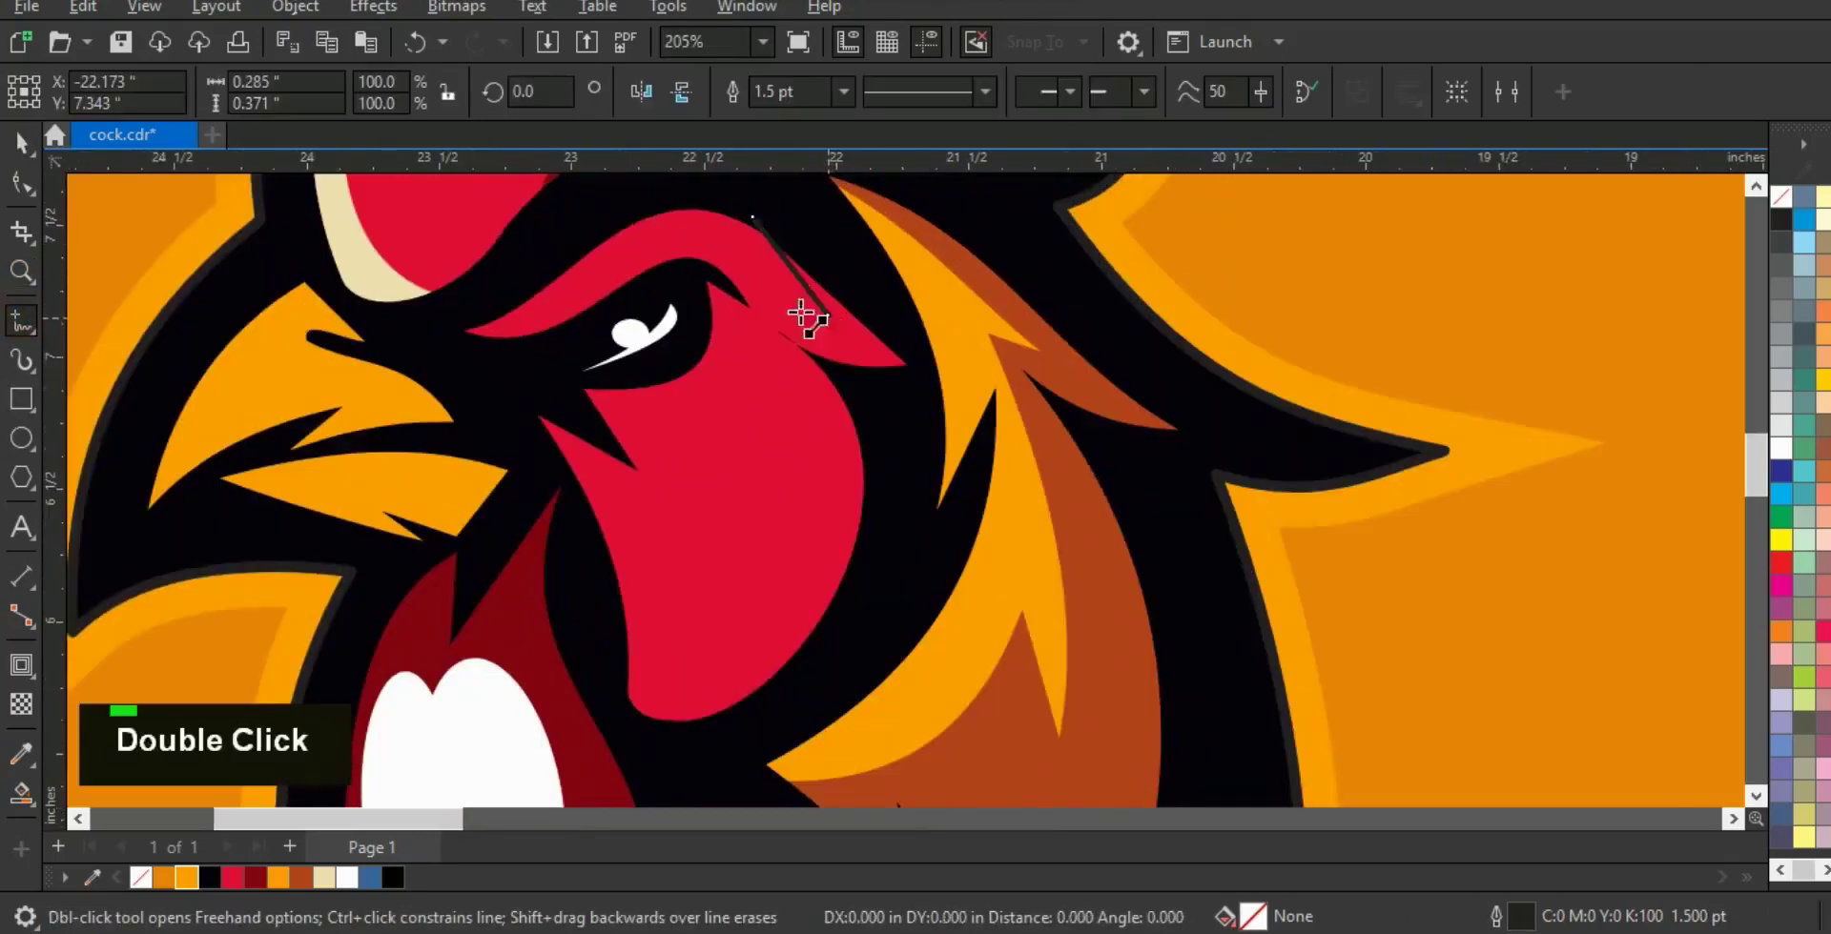
double_click(698, 265)
double_click(571, 392)
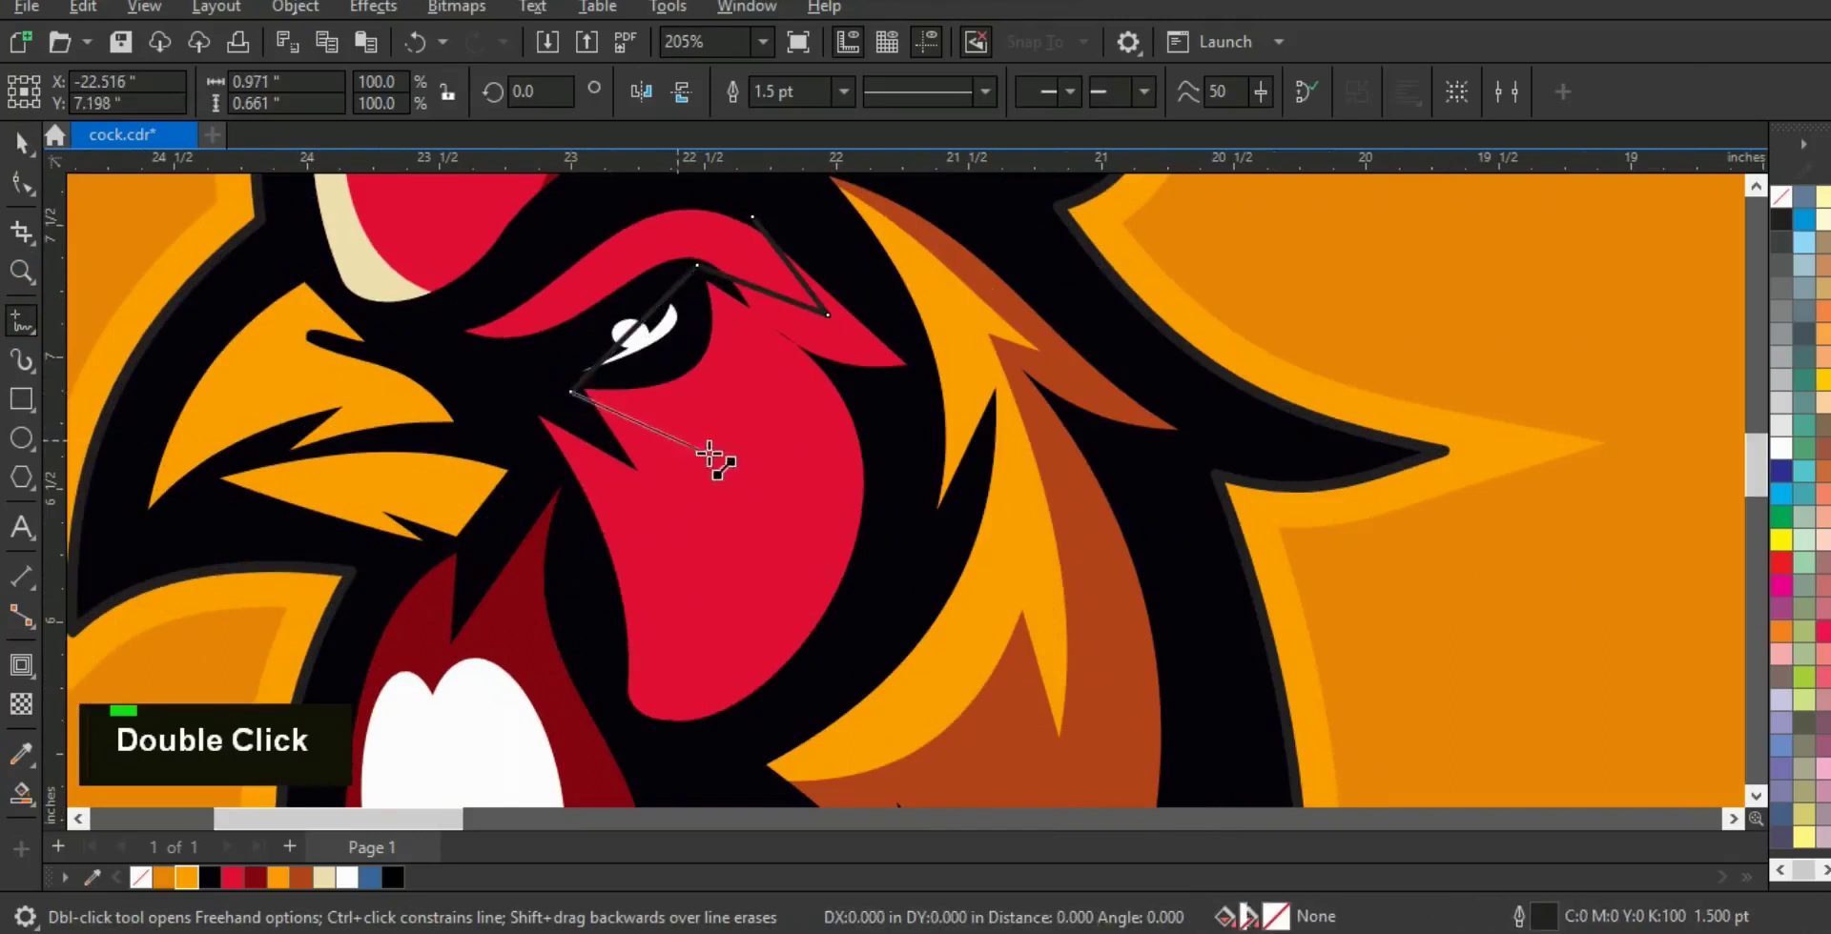
double_click(799, 444)
double_click(725, 648)
double_click(748, 532)
click(616, 710)
- Convert the cheek shadow line's segments to curves and bend them around the cheek and brow
click(22, 184)
drag(191, 191, 1008, 730)
drag(775, 519, 802, 543)
drag(676, 634, 703, 641)
drag(712, 423, 734, 401)
drag(747, 287, 746, 301)
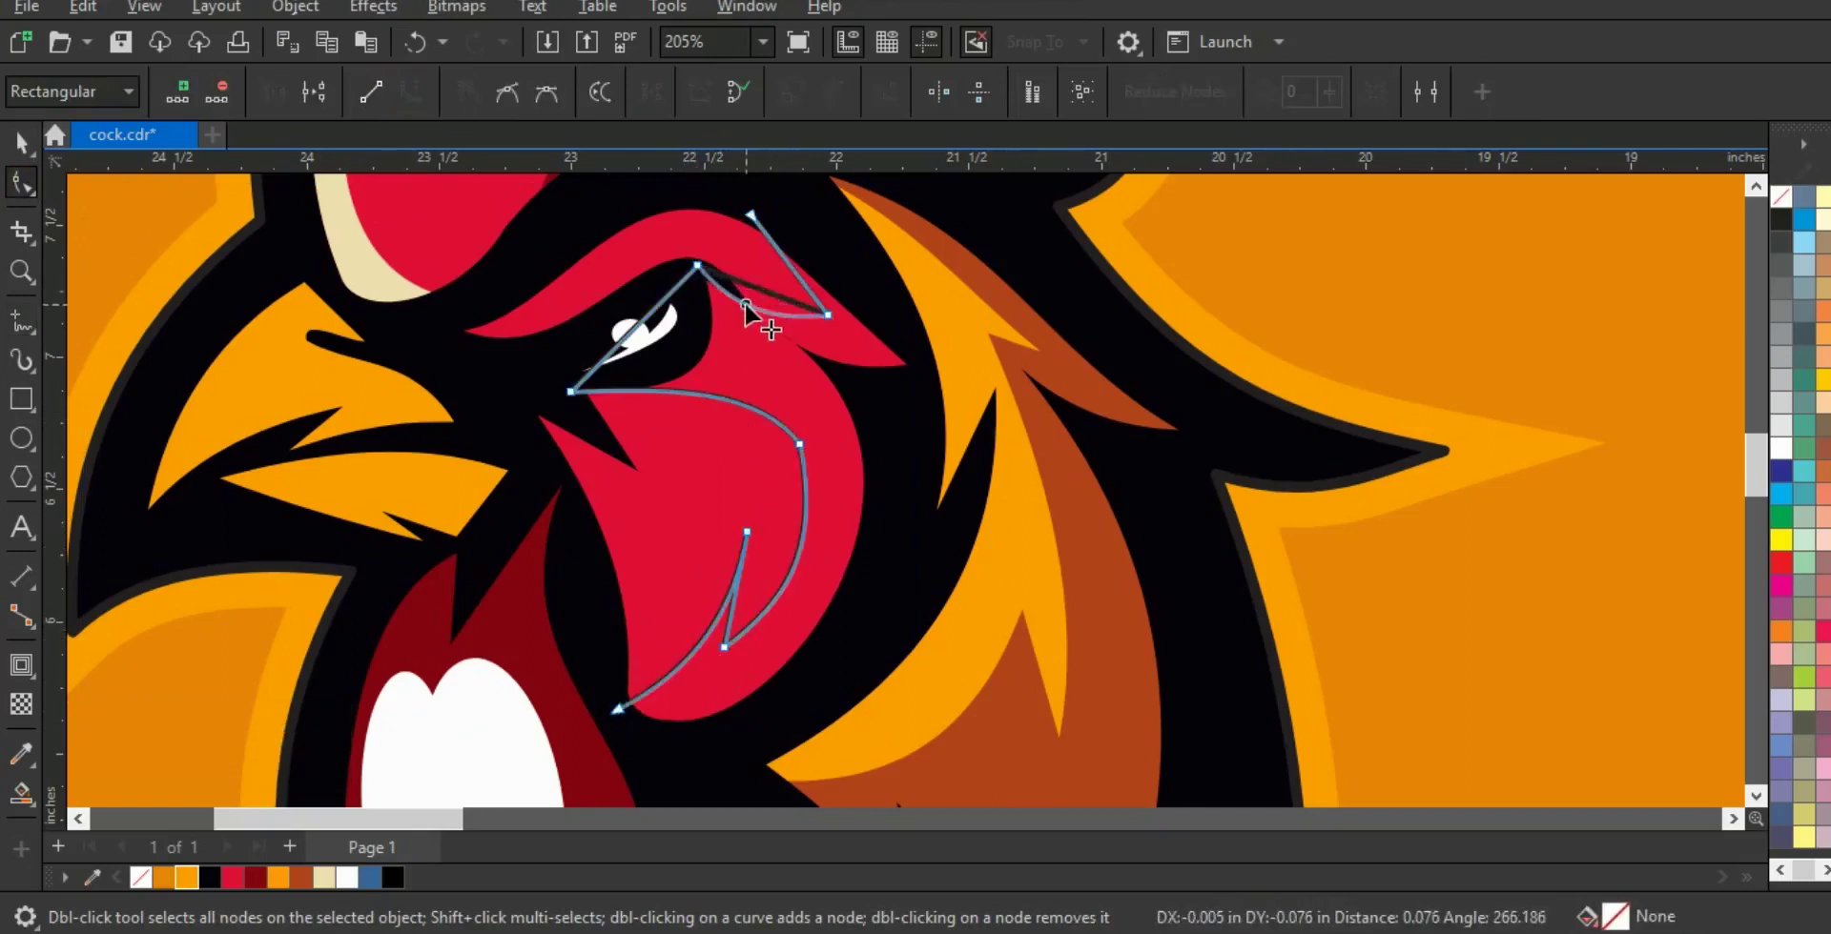
- Create the rear cheek shadow with Smart Fill, colour it dark red and delete the guide line
click(22, 793)
click(839, 495)
click(22, 143)
click(255, 877)
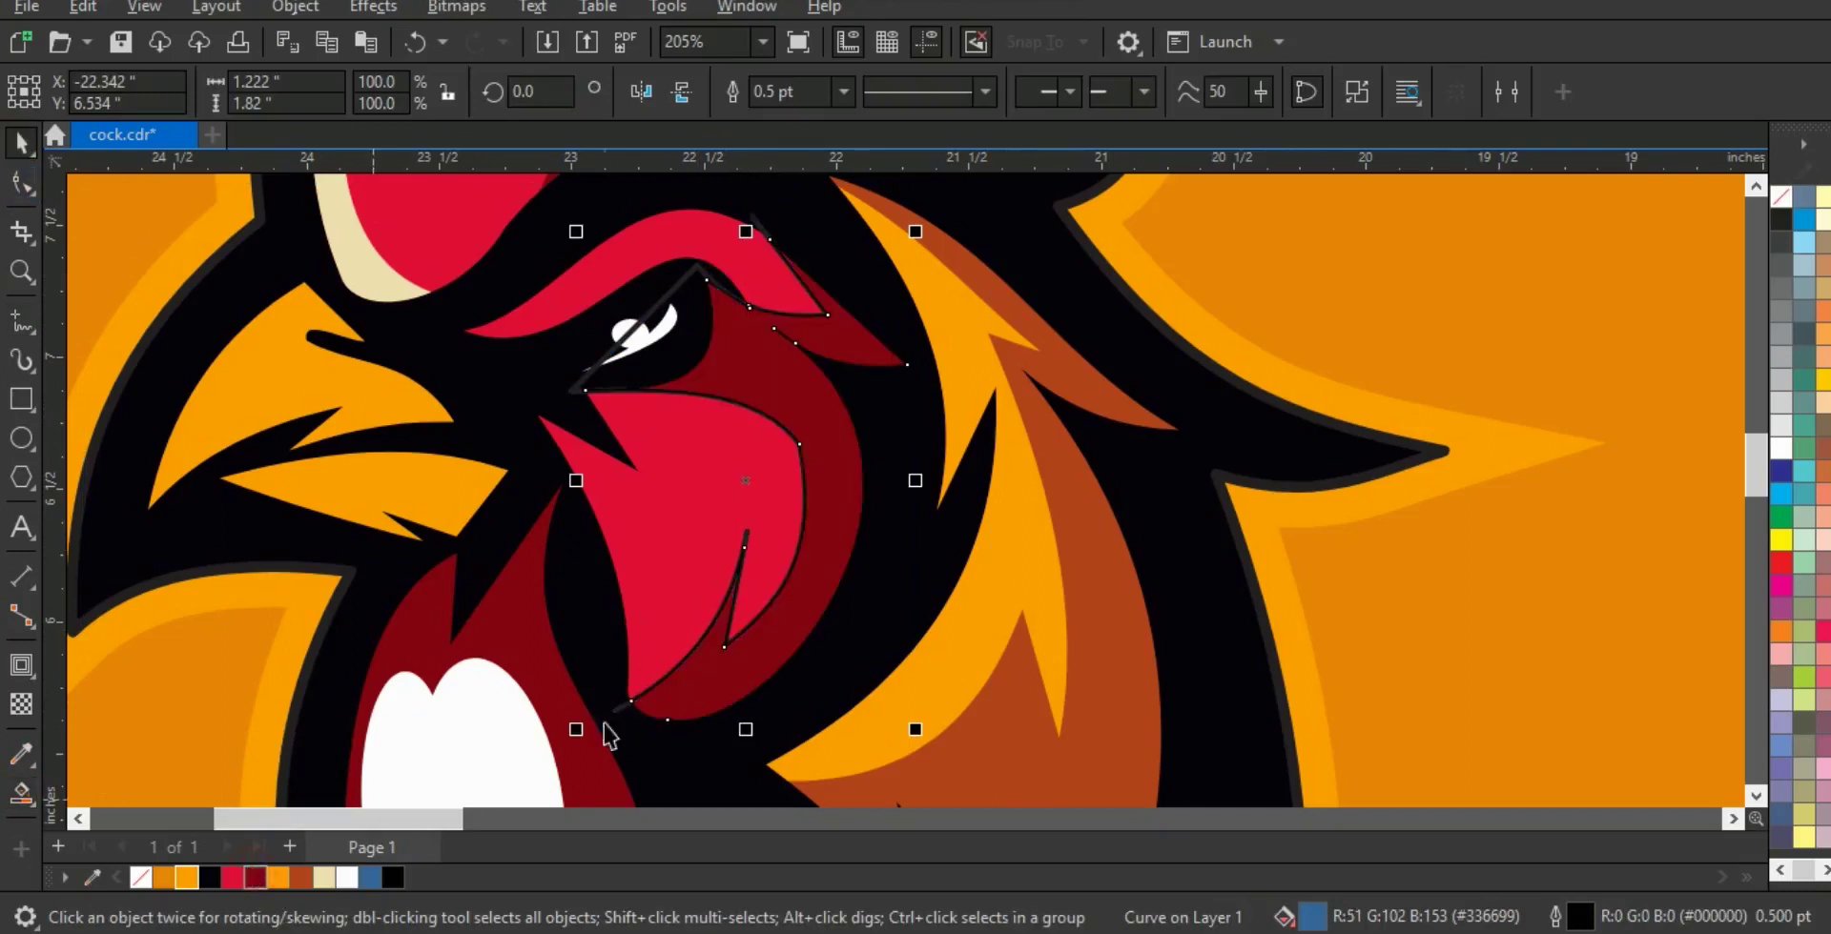
click(625, 710)
key(Delete)
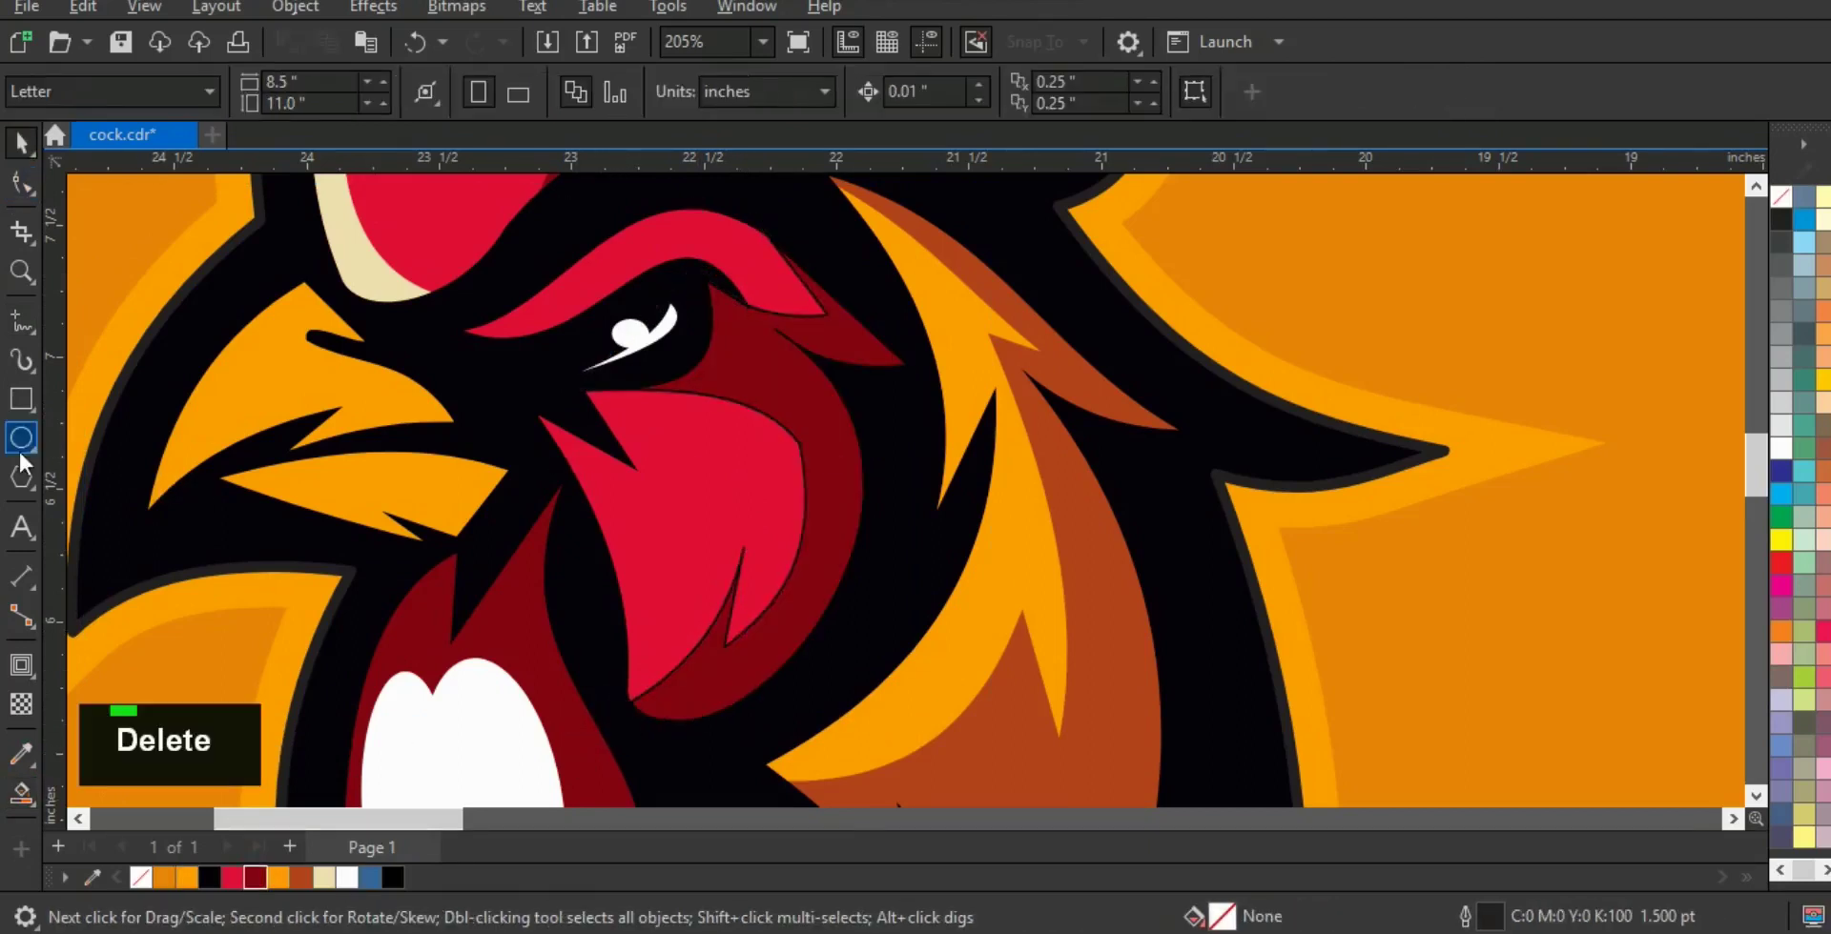
- Draw a zigzag highlight line down the cheek's front edge with the Freehand tool and bend its segments into curves
click(20, 327)
click(583, 387)
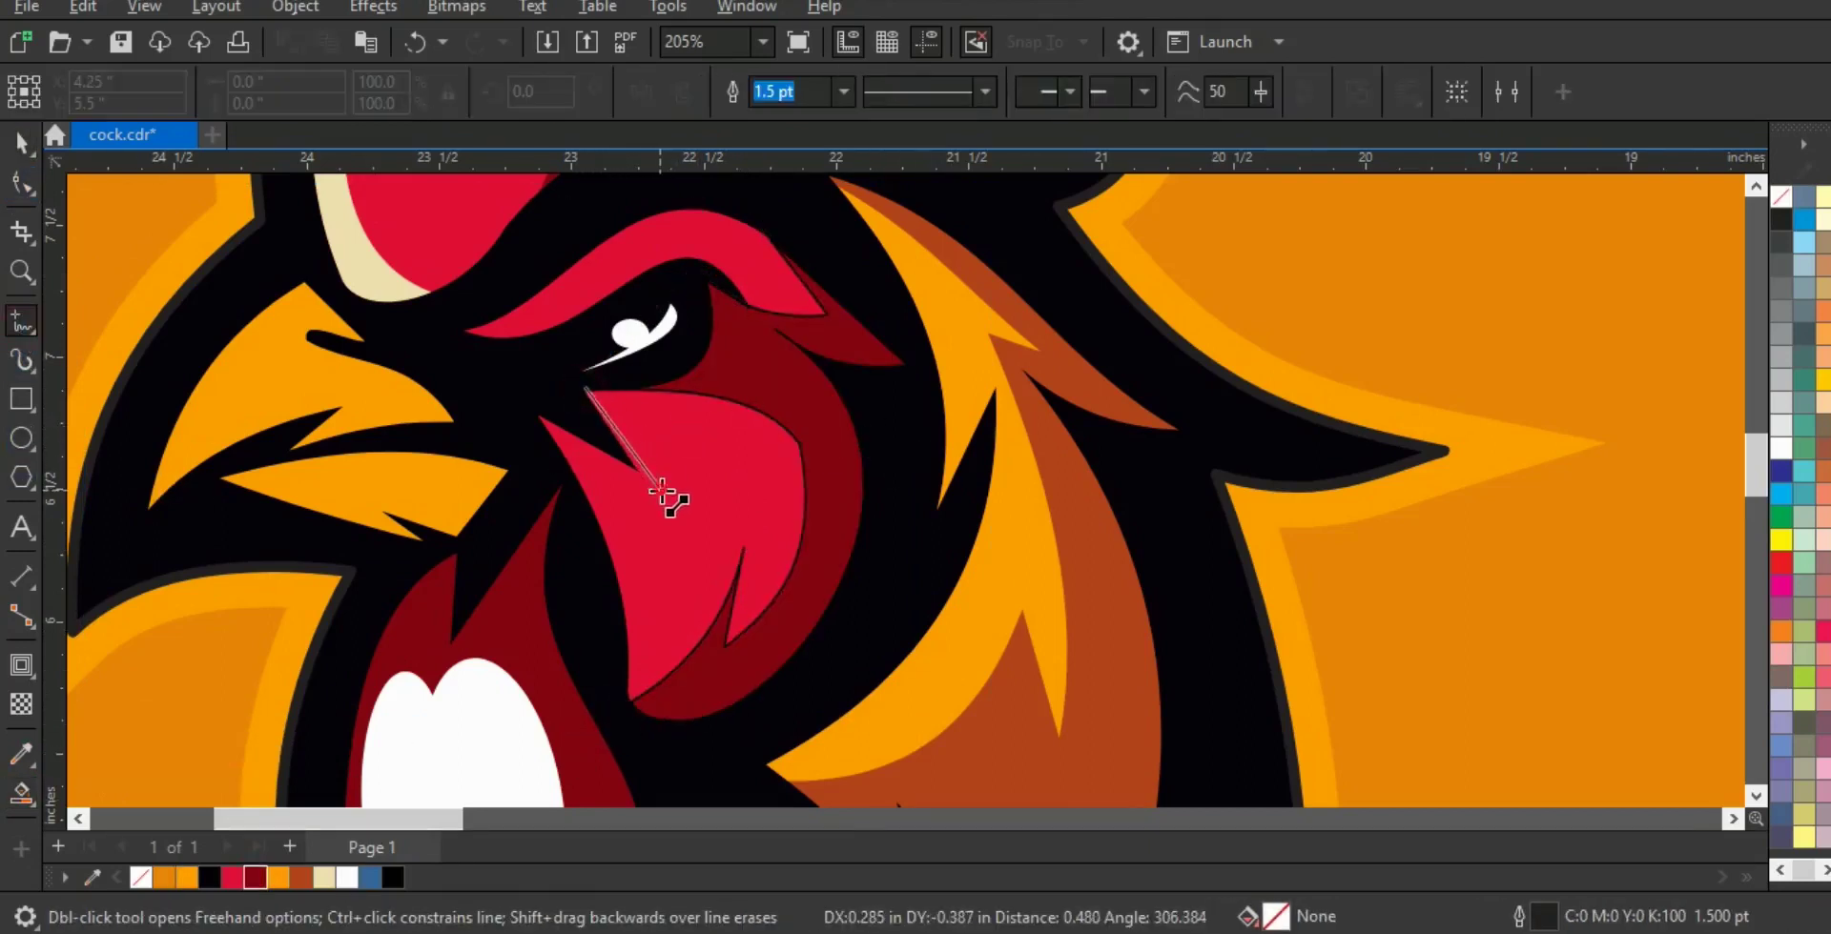
double_click(660, 489)
double_click(582, 462)
click(638, 749)
click(23, 183)
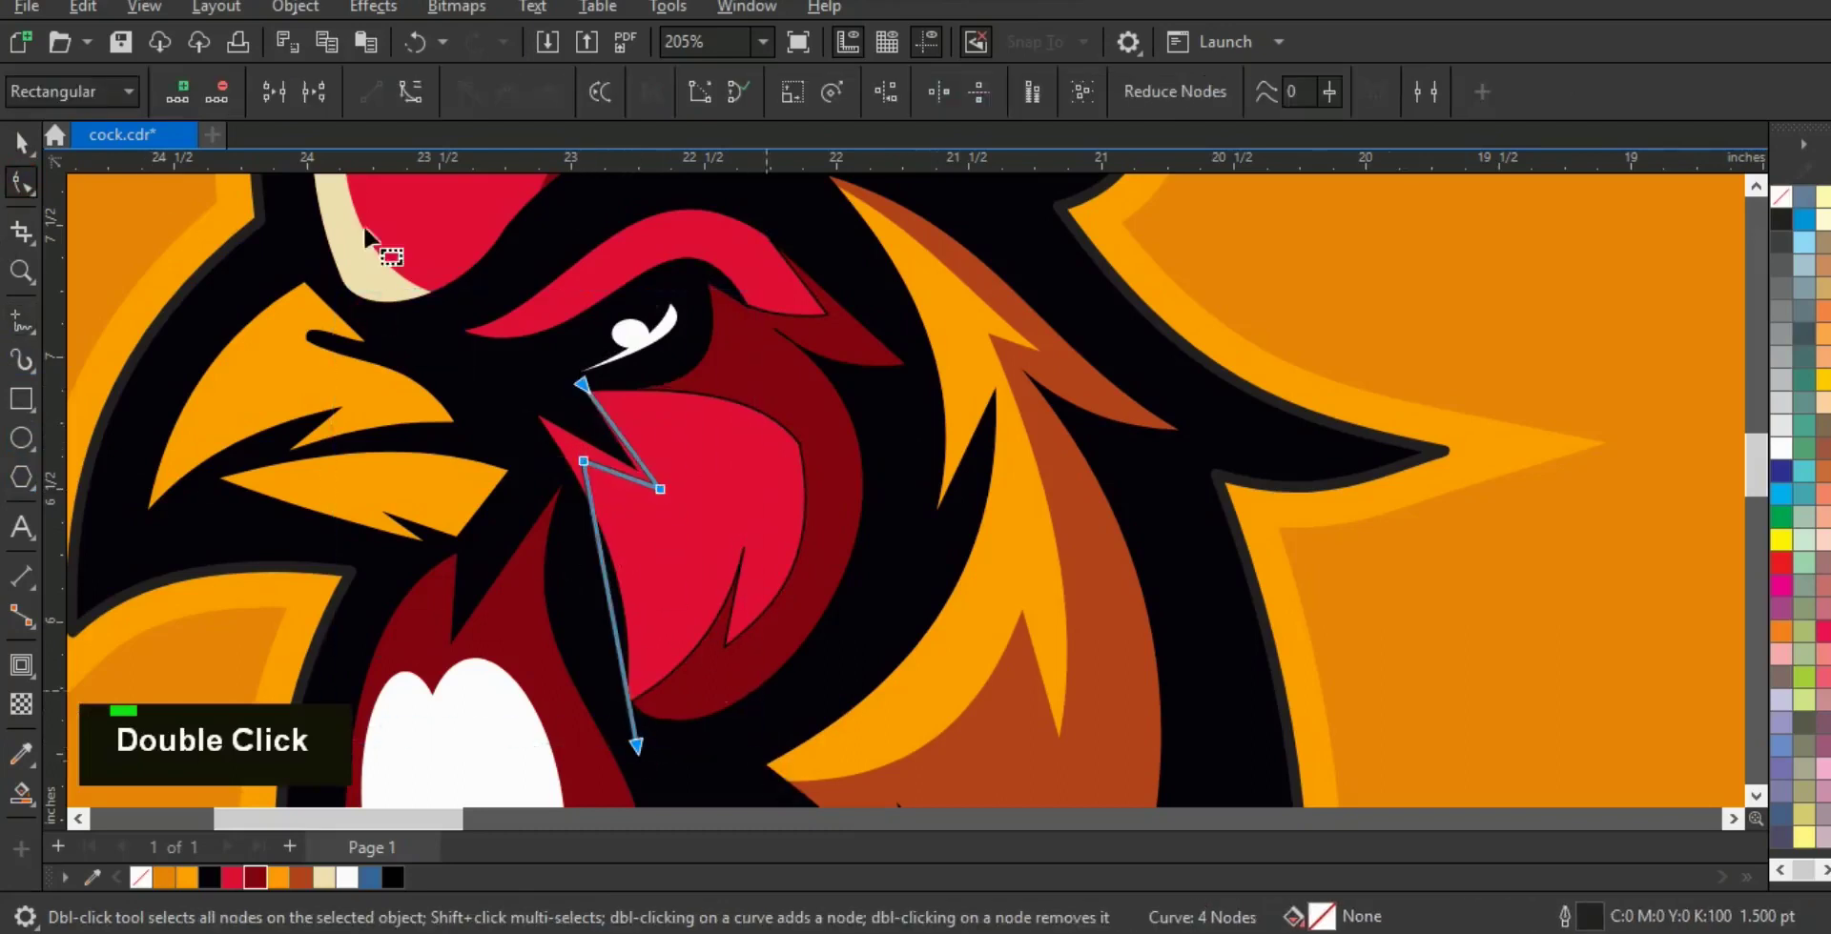
drag(617, 432, 633, 432)
drag(606, 584, 634, 588)
- Create the cheek's front highlight with Smart Fill, colour it cream and delete the guide line
click(21, 793)
click(604, 507)
click(22, 144)
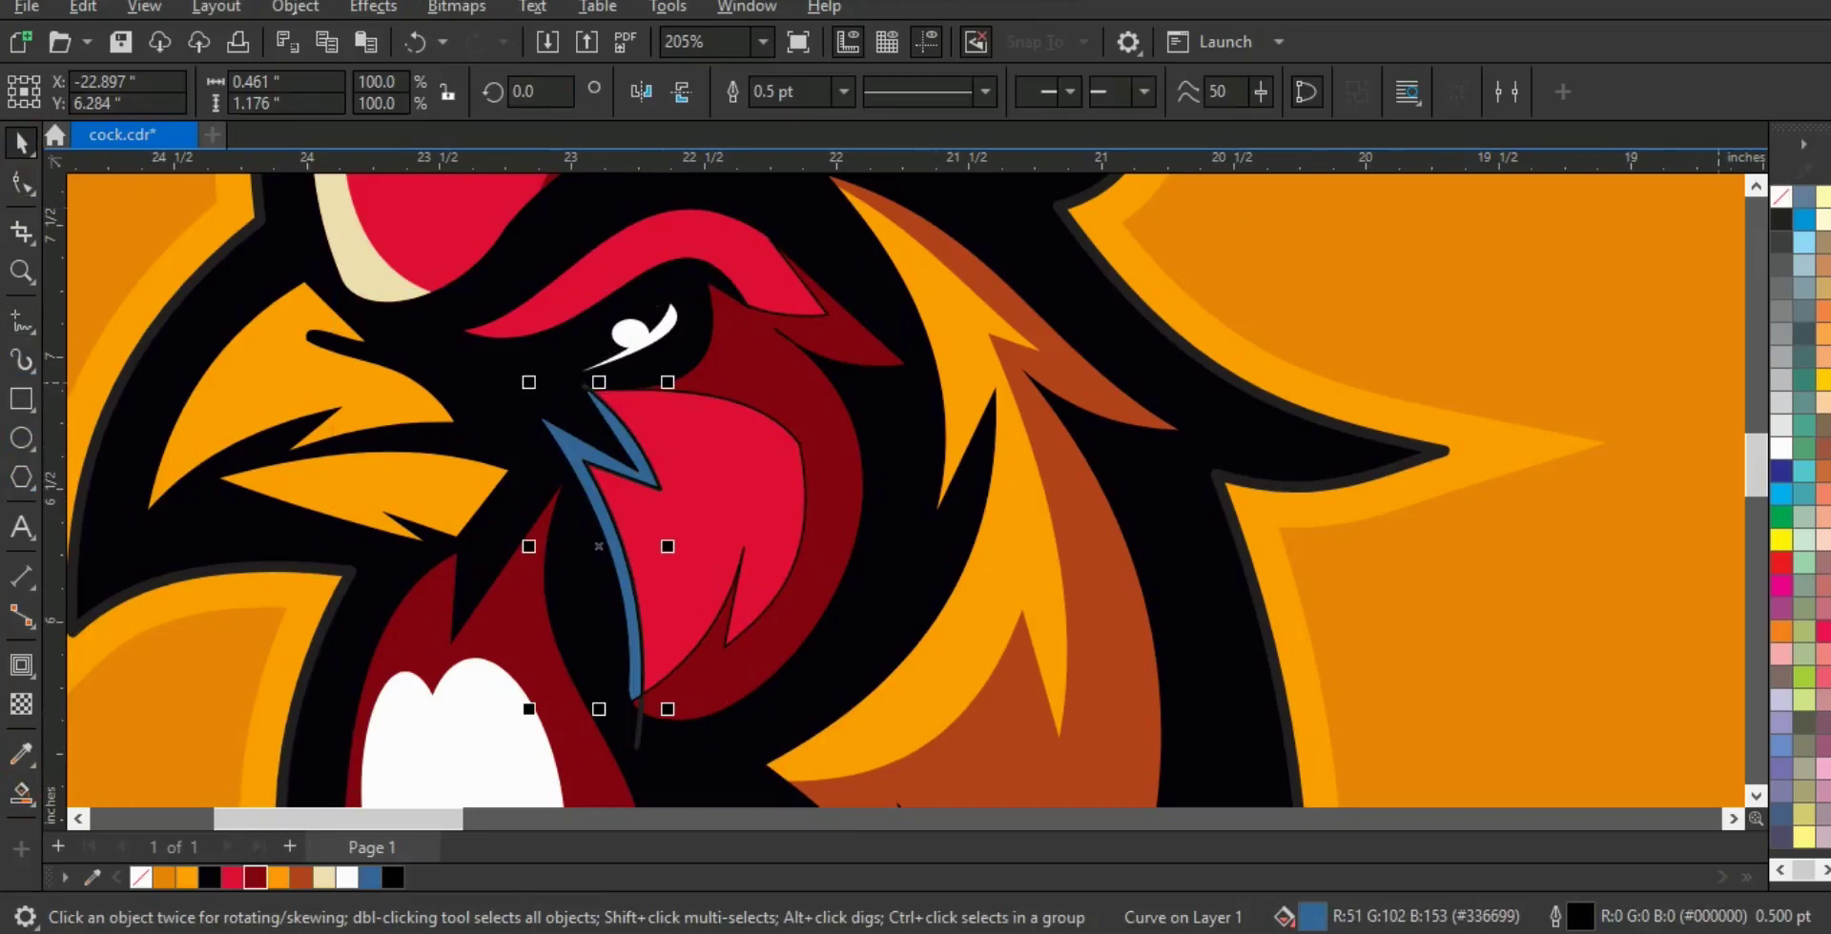
click(330, 875)
click(639, 734)
key(Delete)
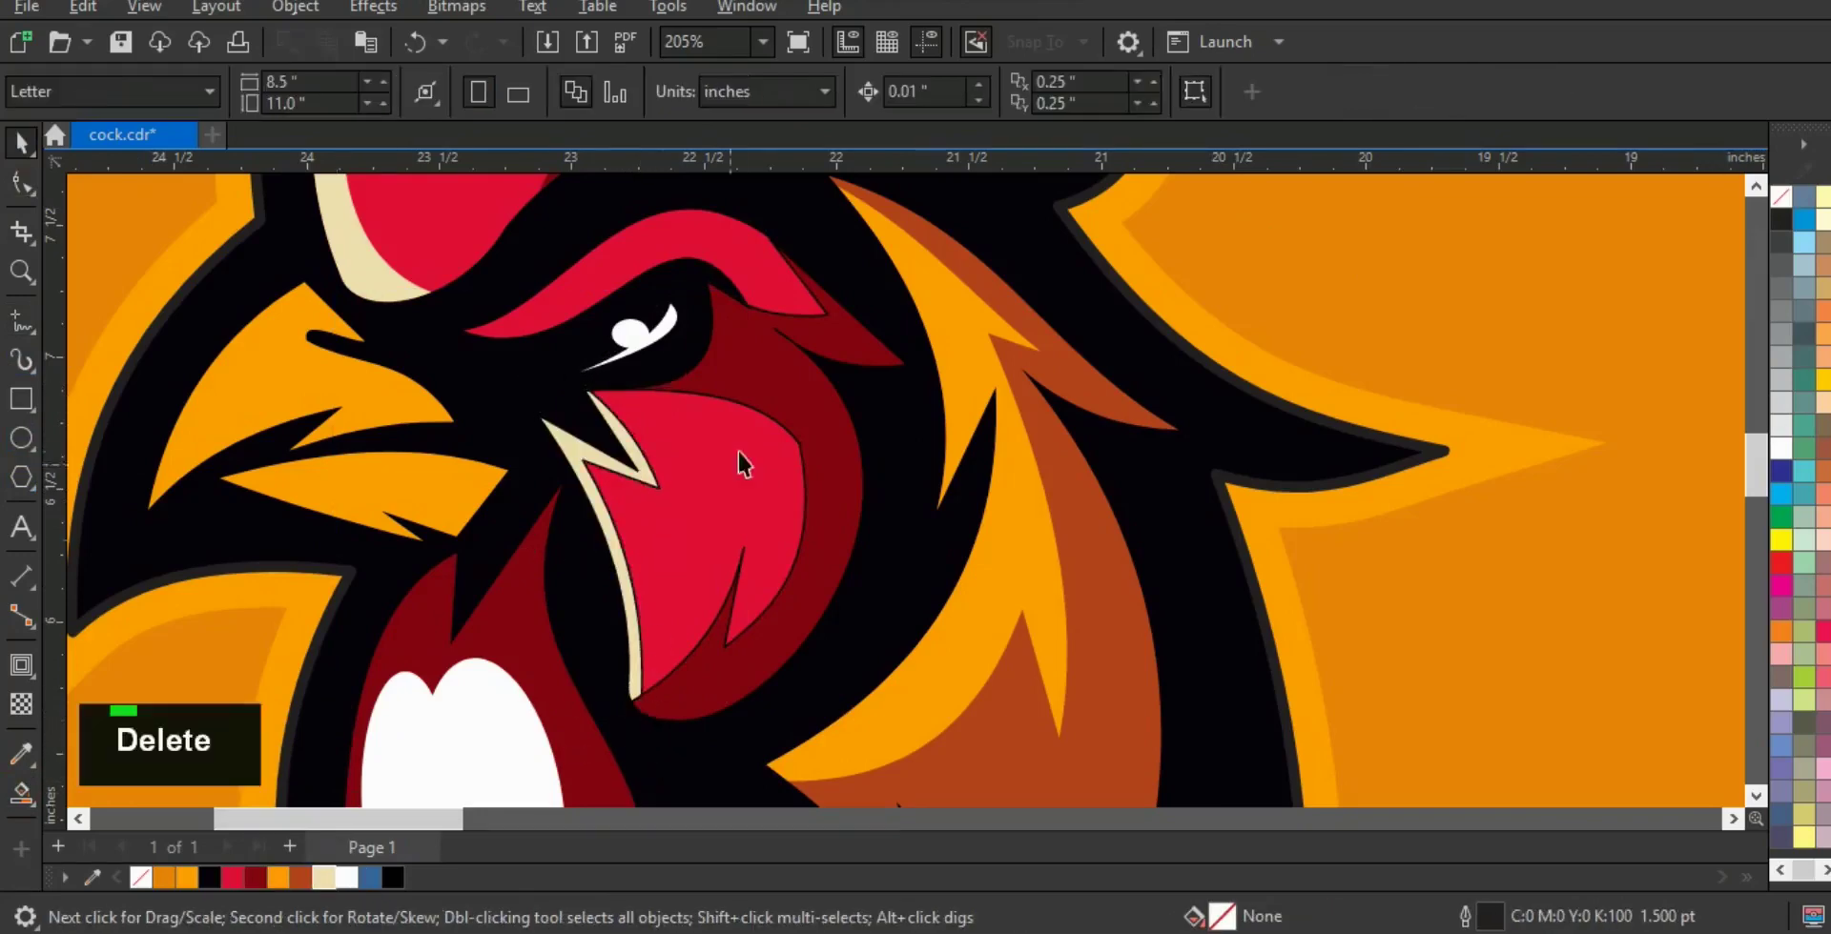
- Draw a straight line along the red brow with the Freehand tool, convert it to a curve and bend it along the brow's upper edge
key(F3)
key(F3)
key(F3)
key(F3)
click(24, 278)
drag(484, 290, 915, 484)
click(22, 323)
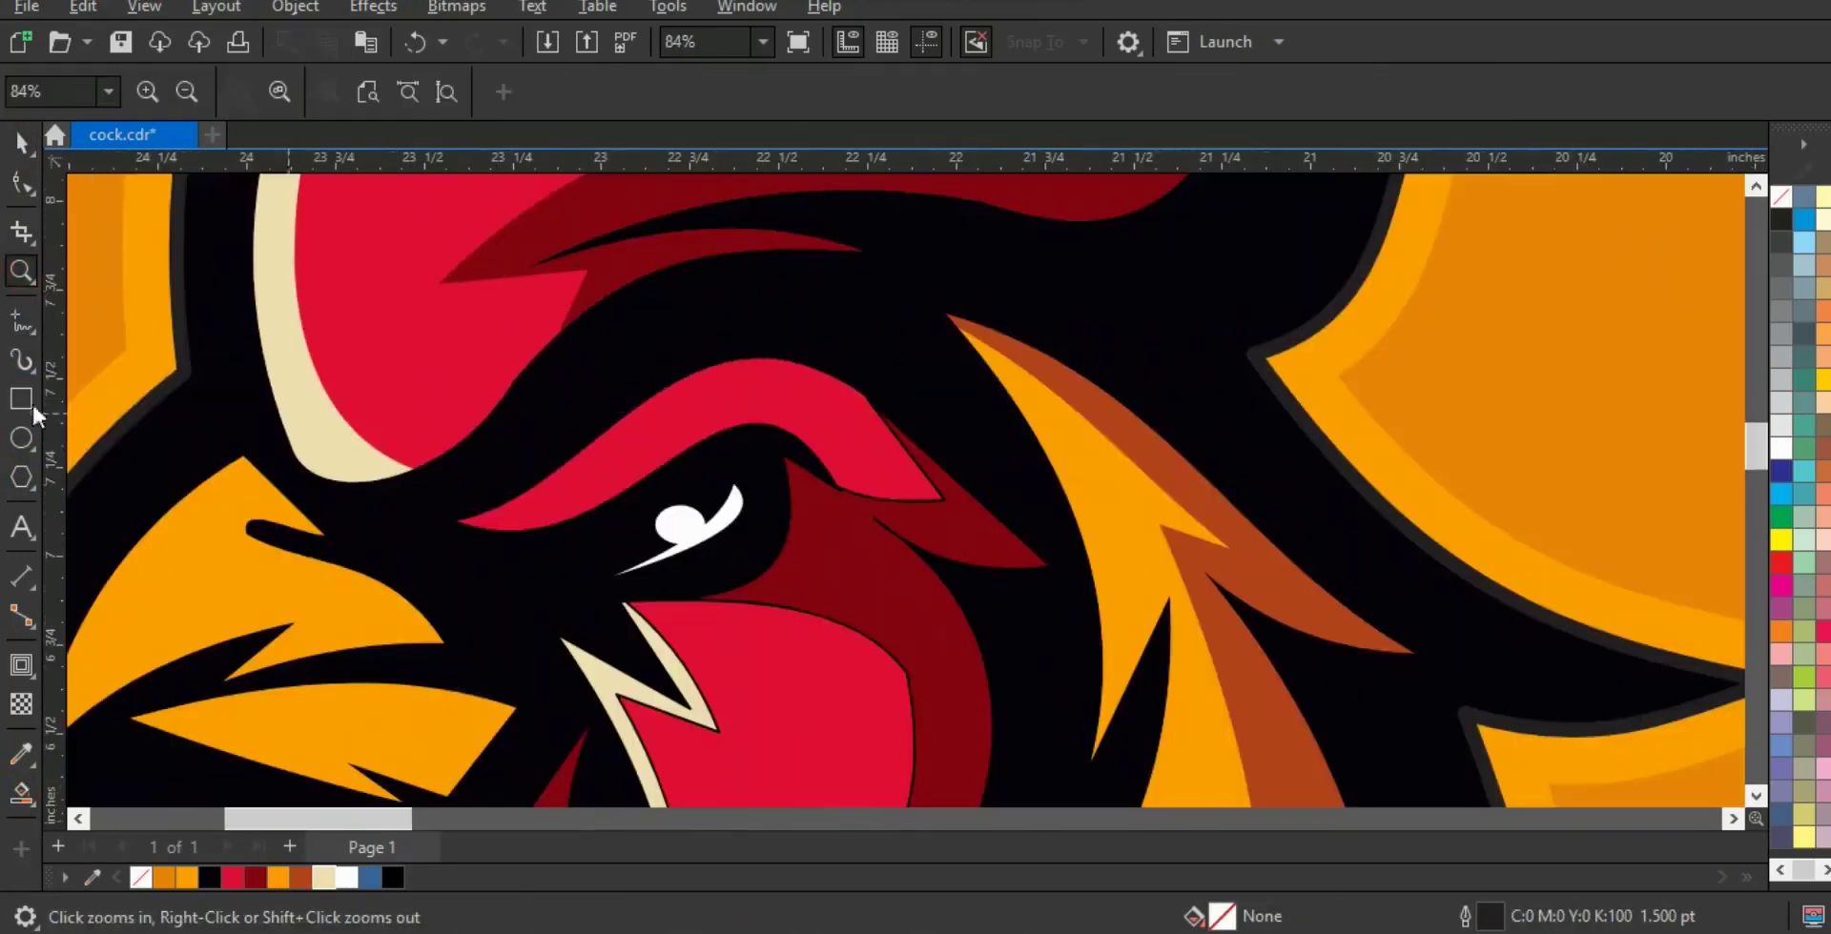
click(488, 550)
click(874, 389)
double_click(22, 182)
drag(233, 242, 935, 549)
click(422, 89)
drag(752, 443, 695, 327)
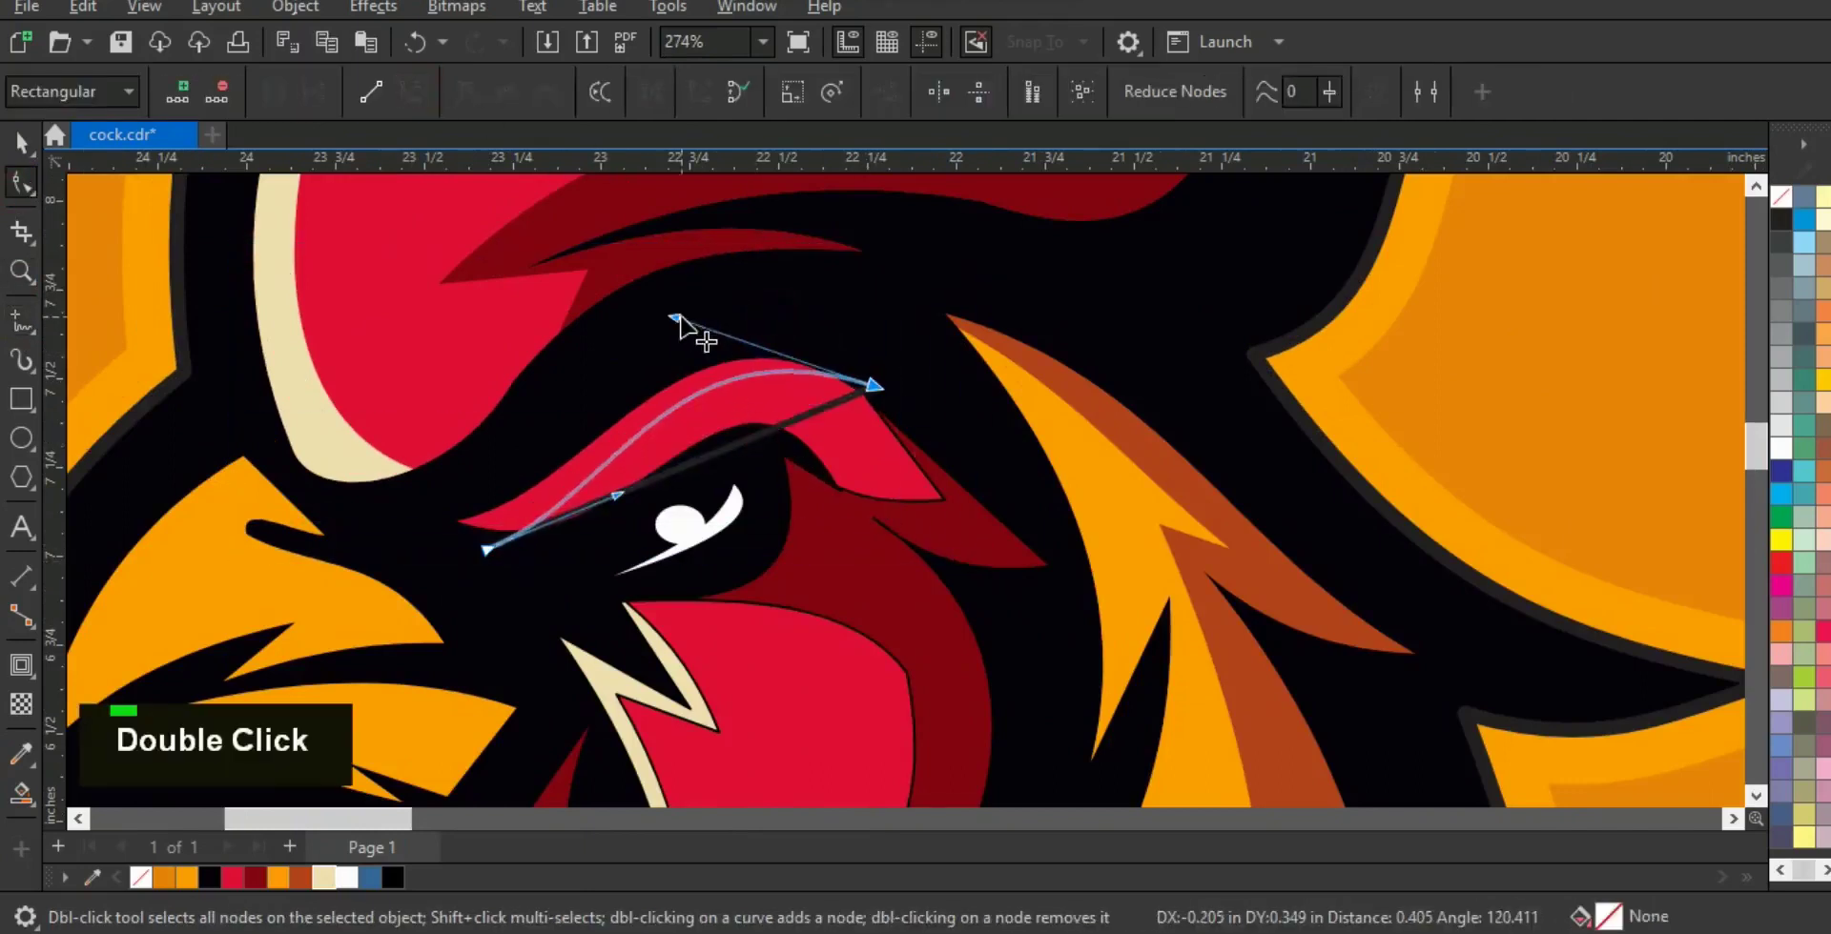
- Create the brow's upper highlight with Smart Fill, colour it cream and delete the guide line
click(21, 794)
click(591, 458)
click(20, 143)
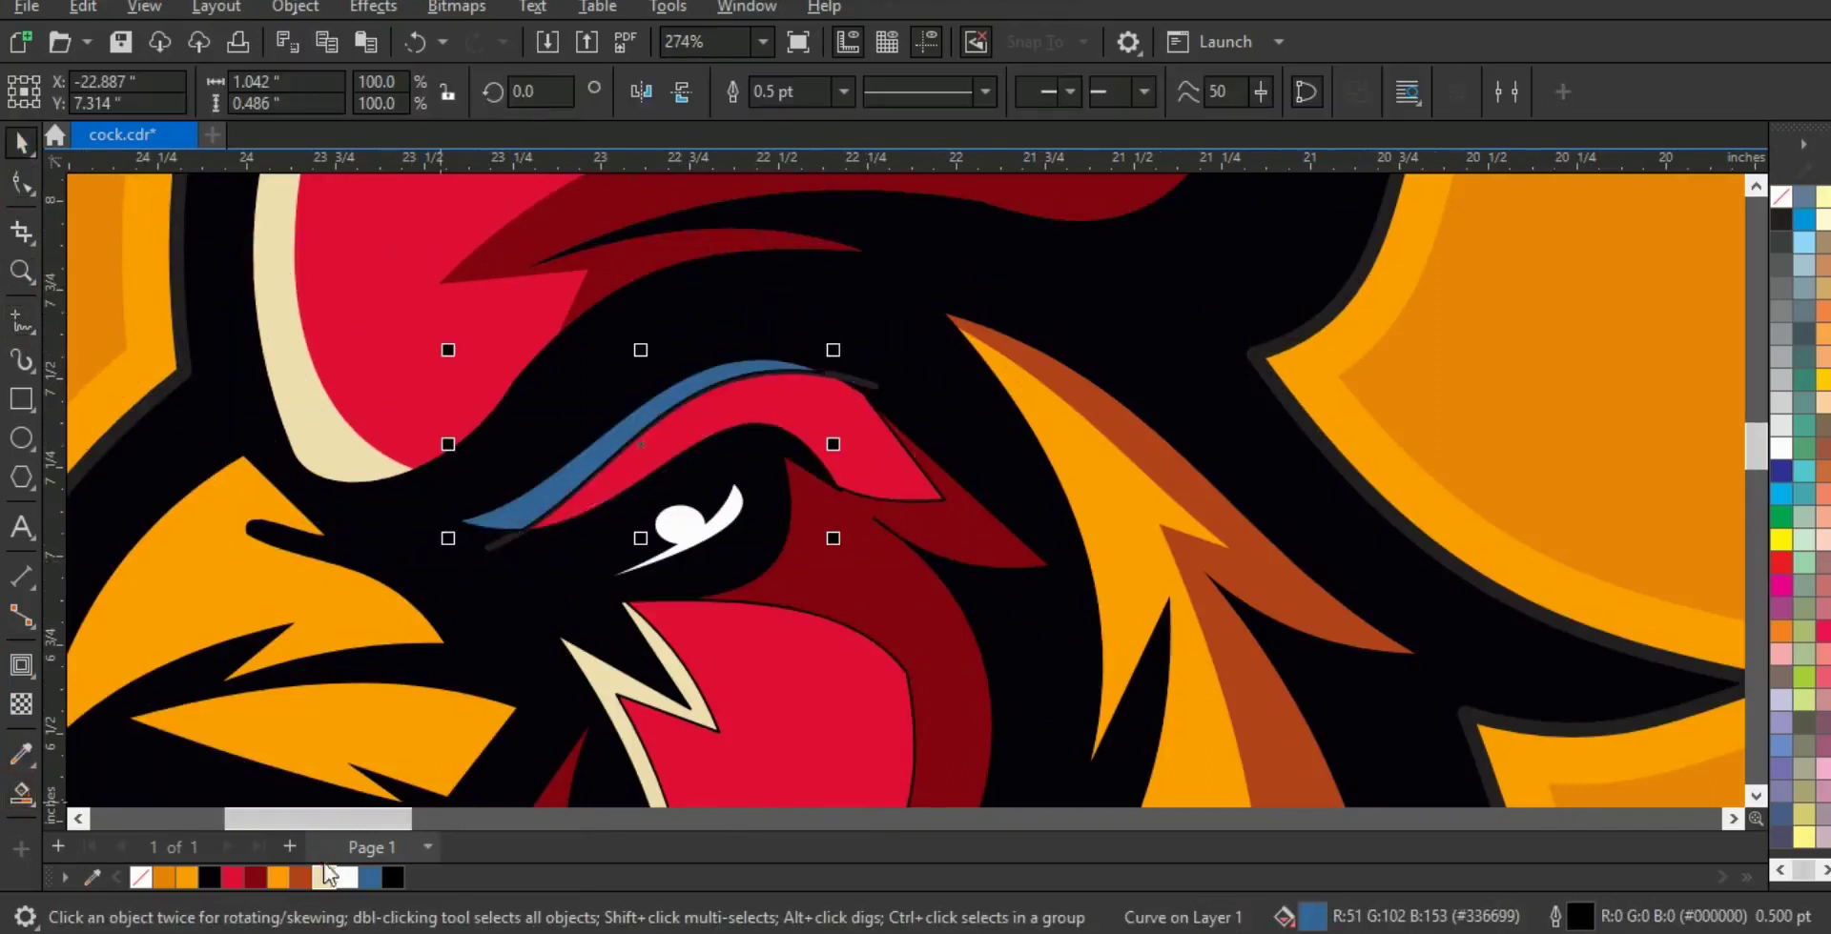
click(323, 877)
click(494, 546)
key(Delete)
- Select the rooster head's shapes together and remove the outlines left around the shading
key(F3)
key(F3)
key(F3)
key(F3)
key(F3)
key(F3)
key(F3)
key(F3)
drag(483, 204, 1110, 804)
right_click(1780, 196)
click(1746, 219)
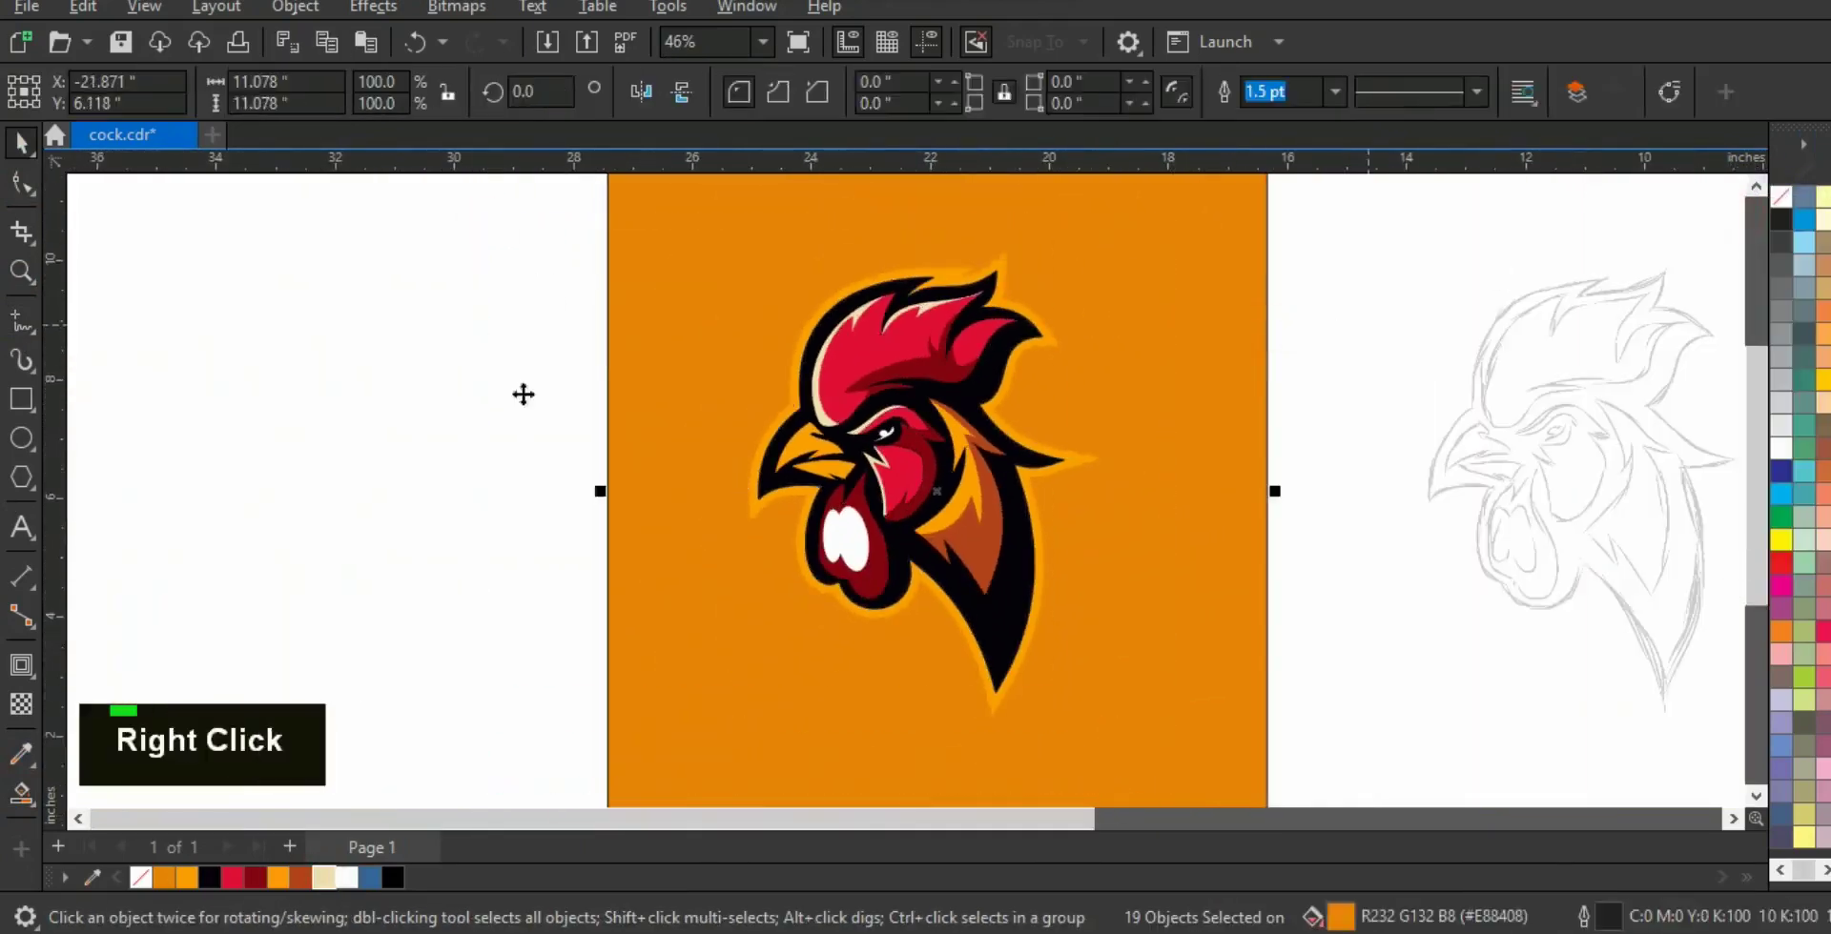
click(168, 297)
- Draw a zigzag highlight boundary down the upper beak and a straight shadow line across its lower rear part with the Freehand tool
key(z)
drag(1092, 580, 1092, 581)
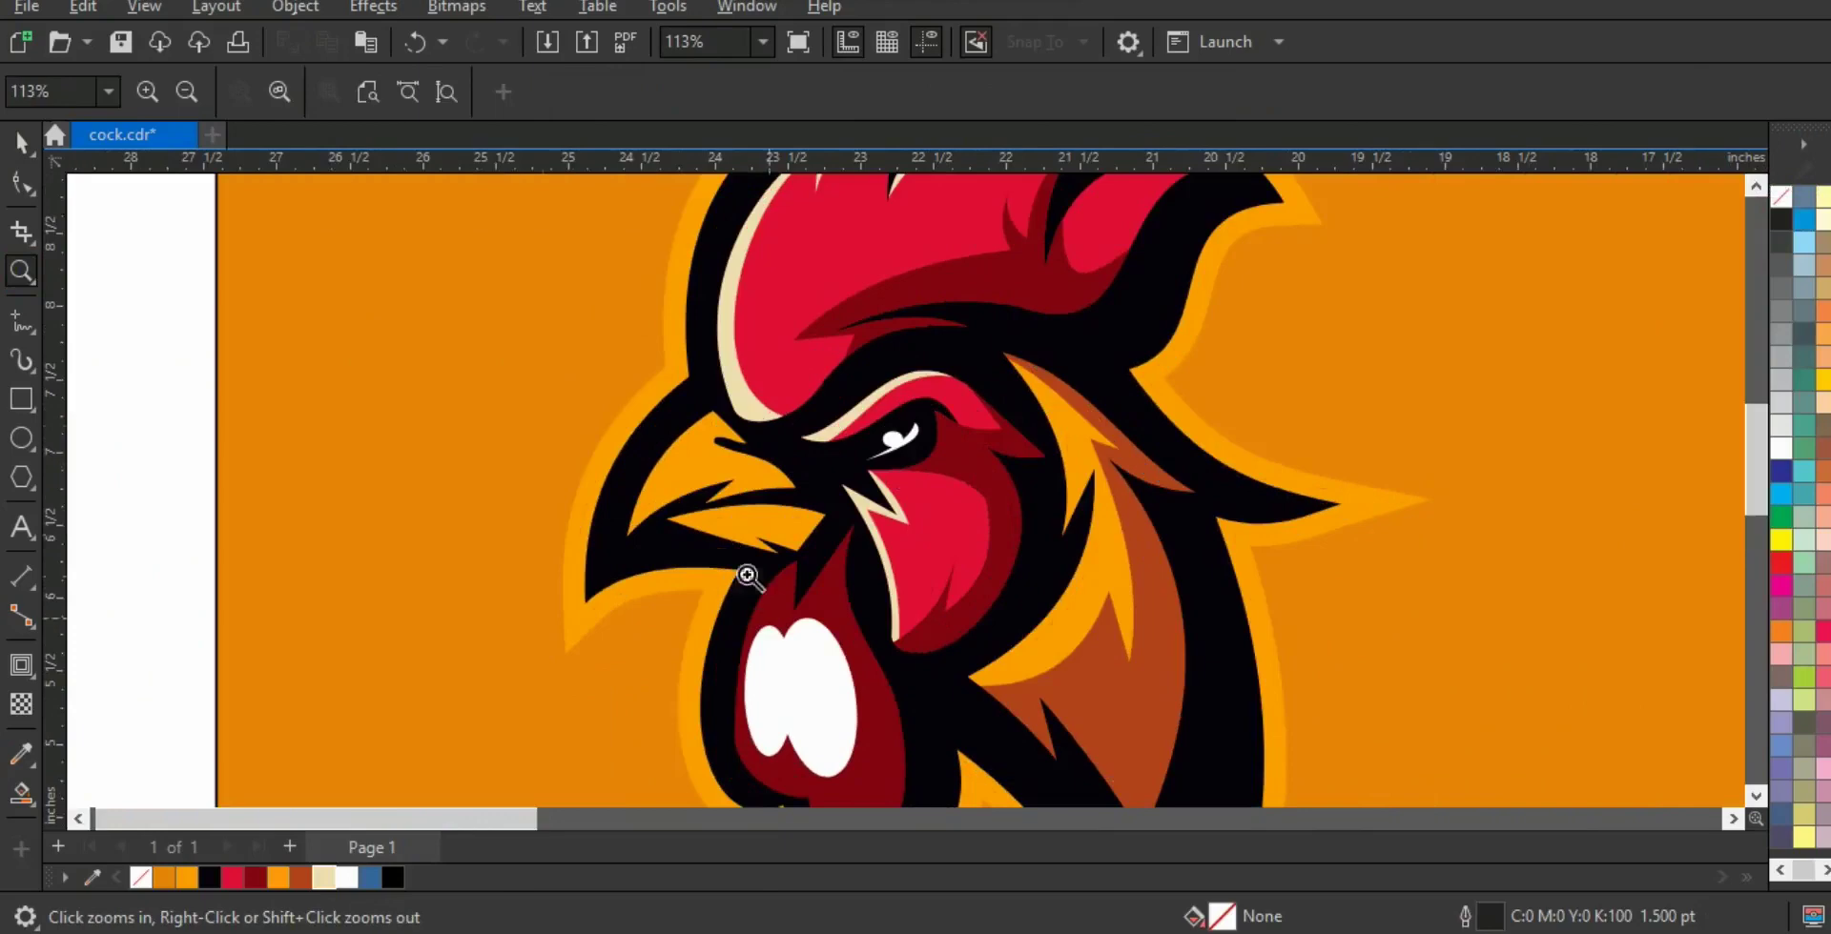
drag(1226, 612, 1226, 613)
click(21, 322)
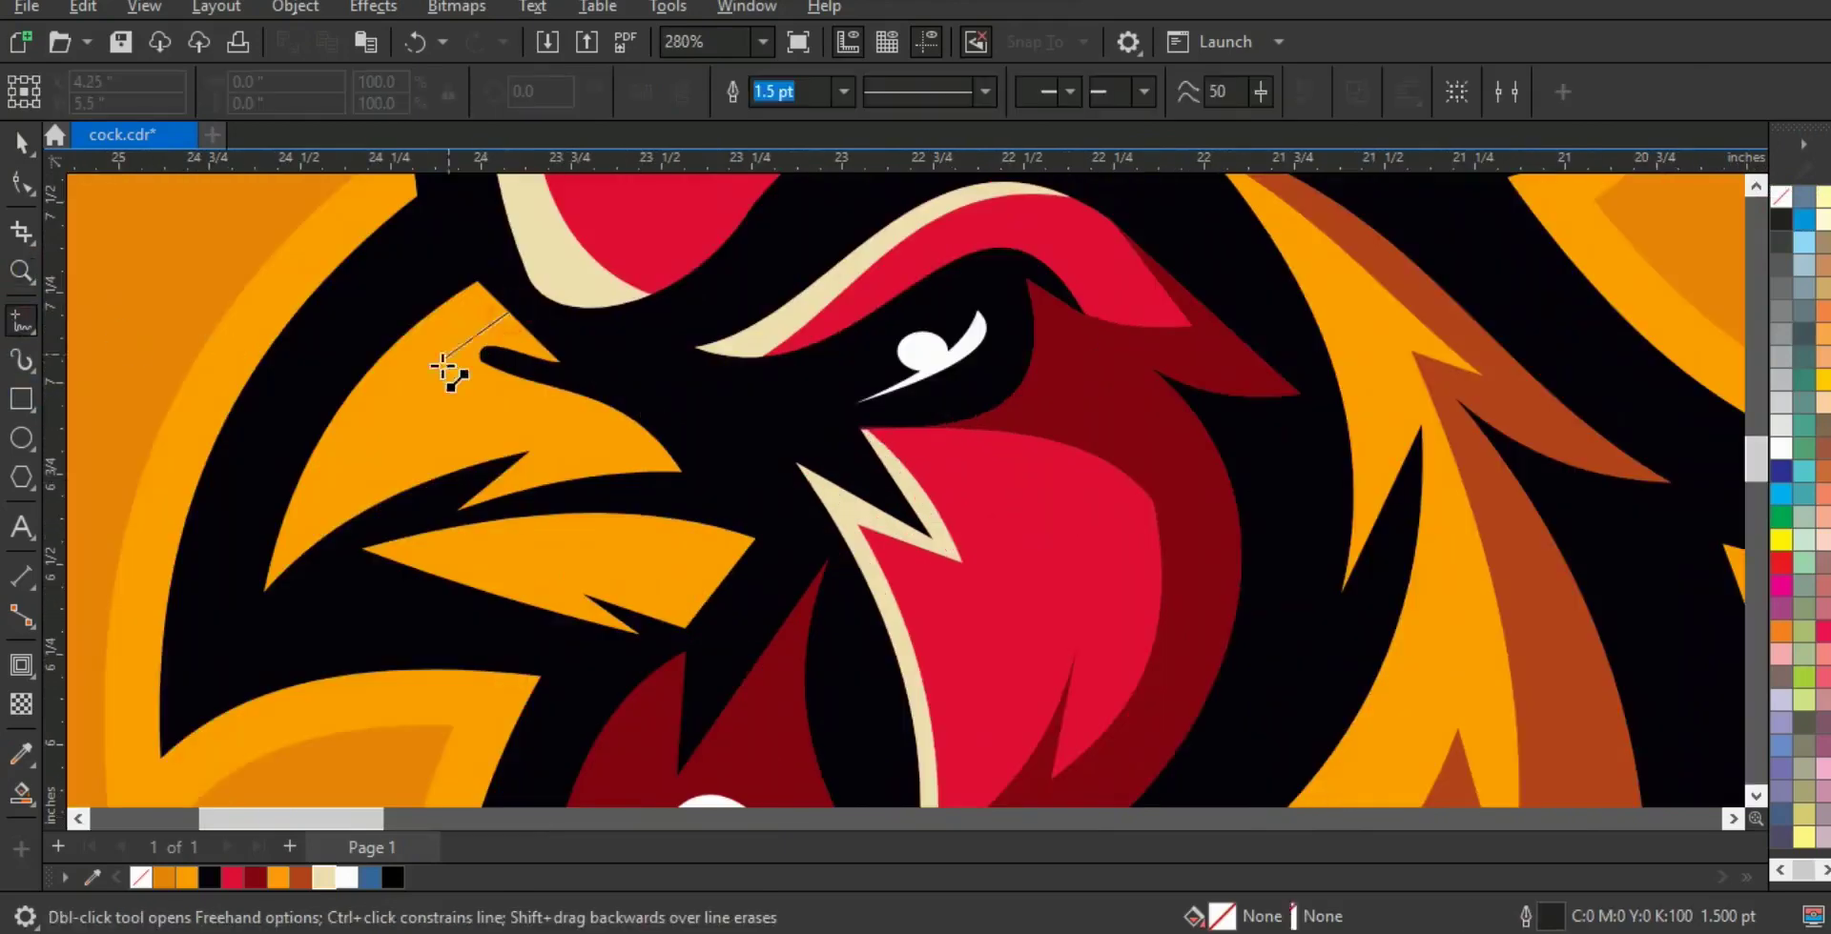
double_click(421, 413)
double_click(491, 401)
click(240, 616)
click(681, 404)
click(438, 496)
- Convert both beak lines to curves and bend them to follow the upper beak's shape
click(21, 184)
drag(297, 240, 909, 549)
click(410, 93)
drag(586, 440, 574, 426)
click(472, 419)
drag(558, 250, 195, 653)
drag(394, 482, 359, 458)
drag(459, 371, 447, 353)
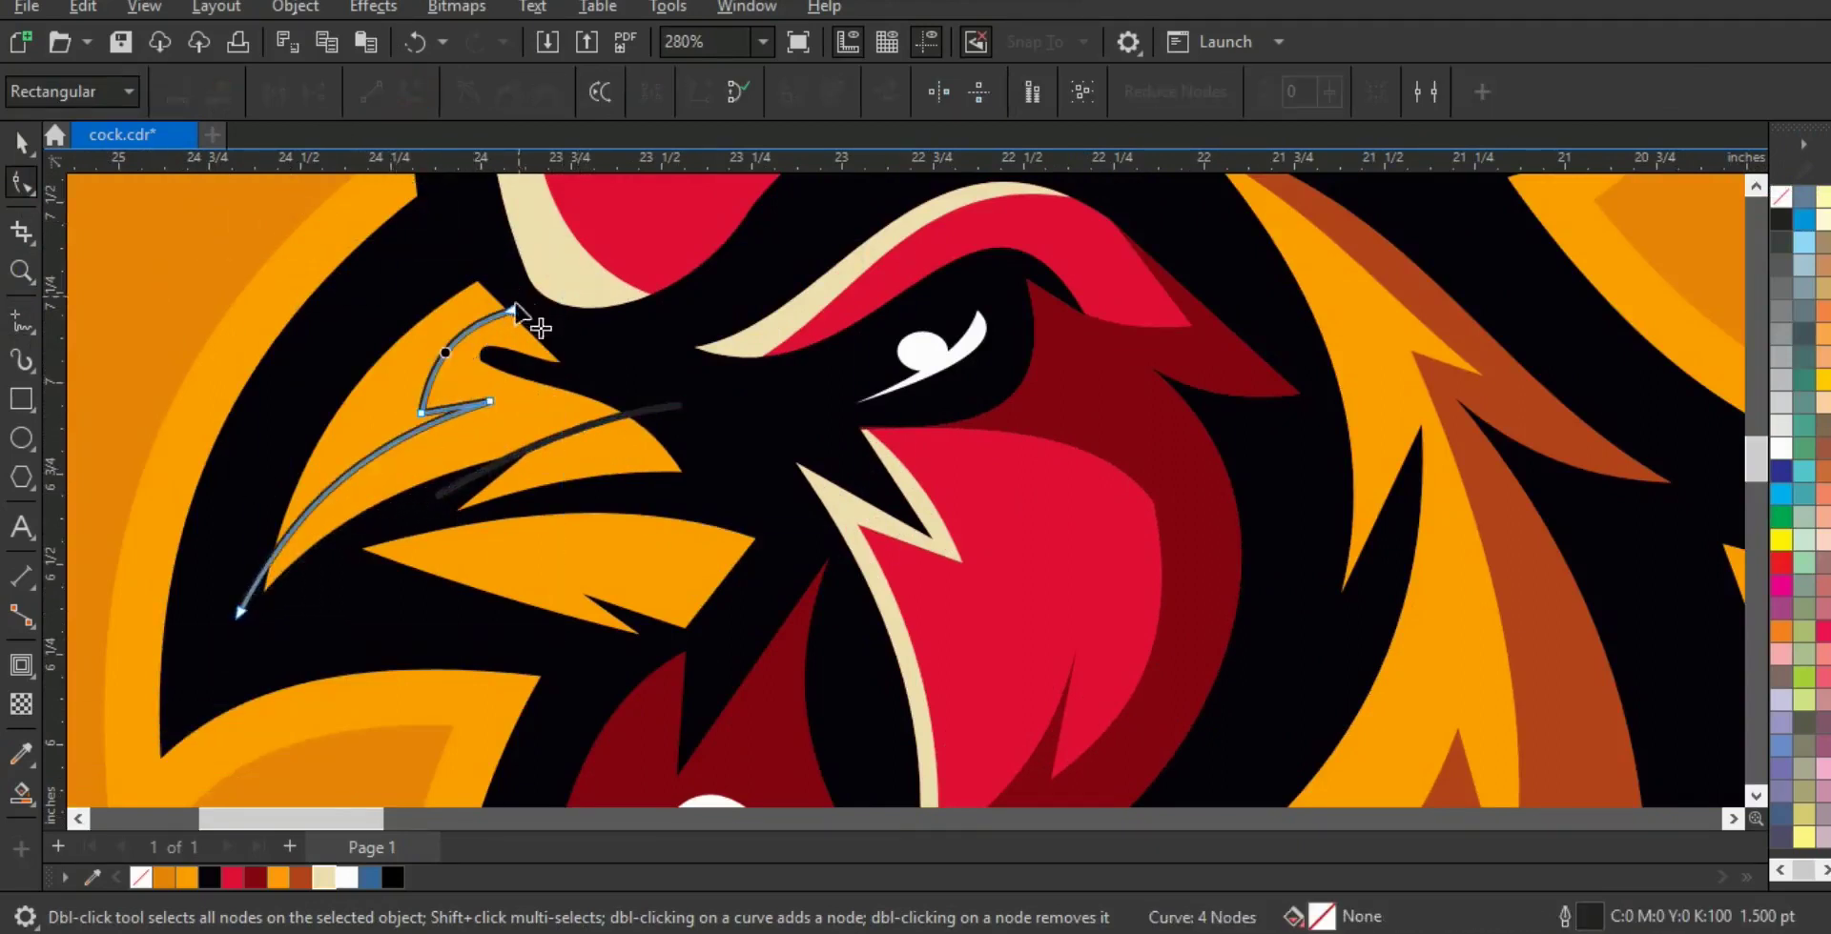
- Create the upper beak's two shading areas with Smart Fill, colouring the lower rear shadow rust brown and the front highlight cream
click(21, 794)
click(333, 446)
click(633, 460)
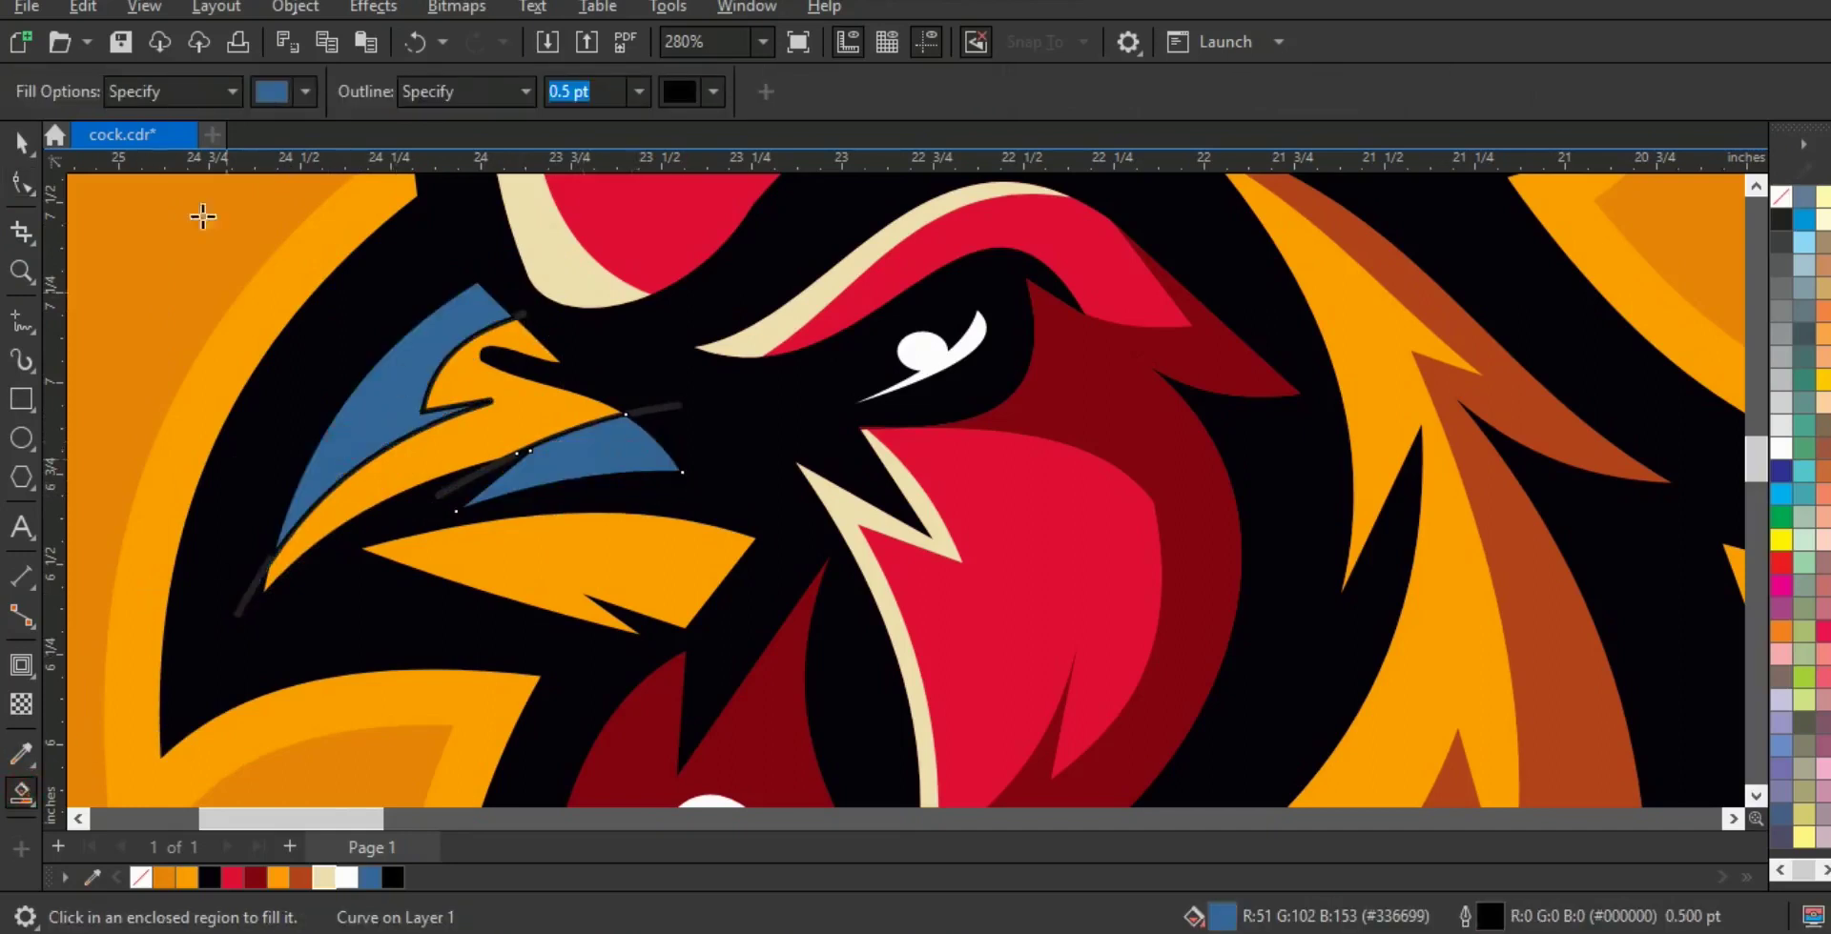
key(space)
click(301, 877)
click(398, 420)
click(325, 877)
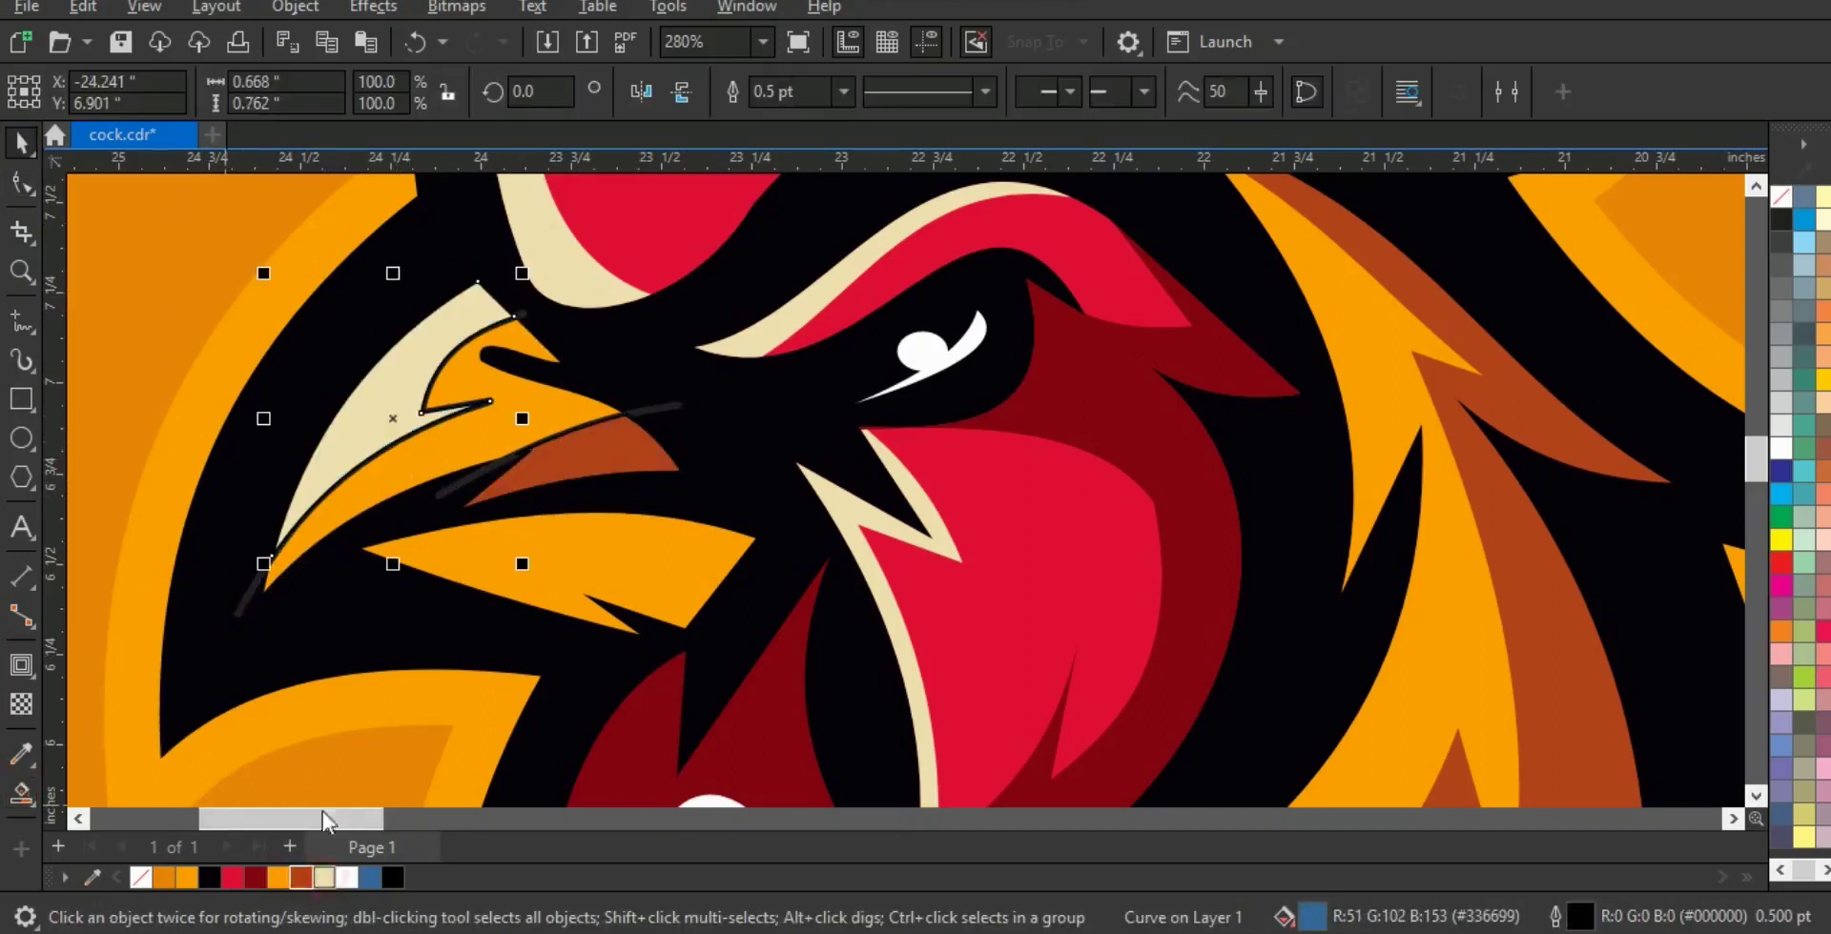
- Delete the leftover guide lines around the upper beak and remove the outlines from the rooster head's shapes
click(666, 413)
click(240, 611)
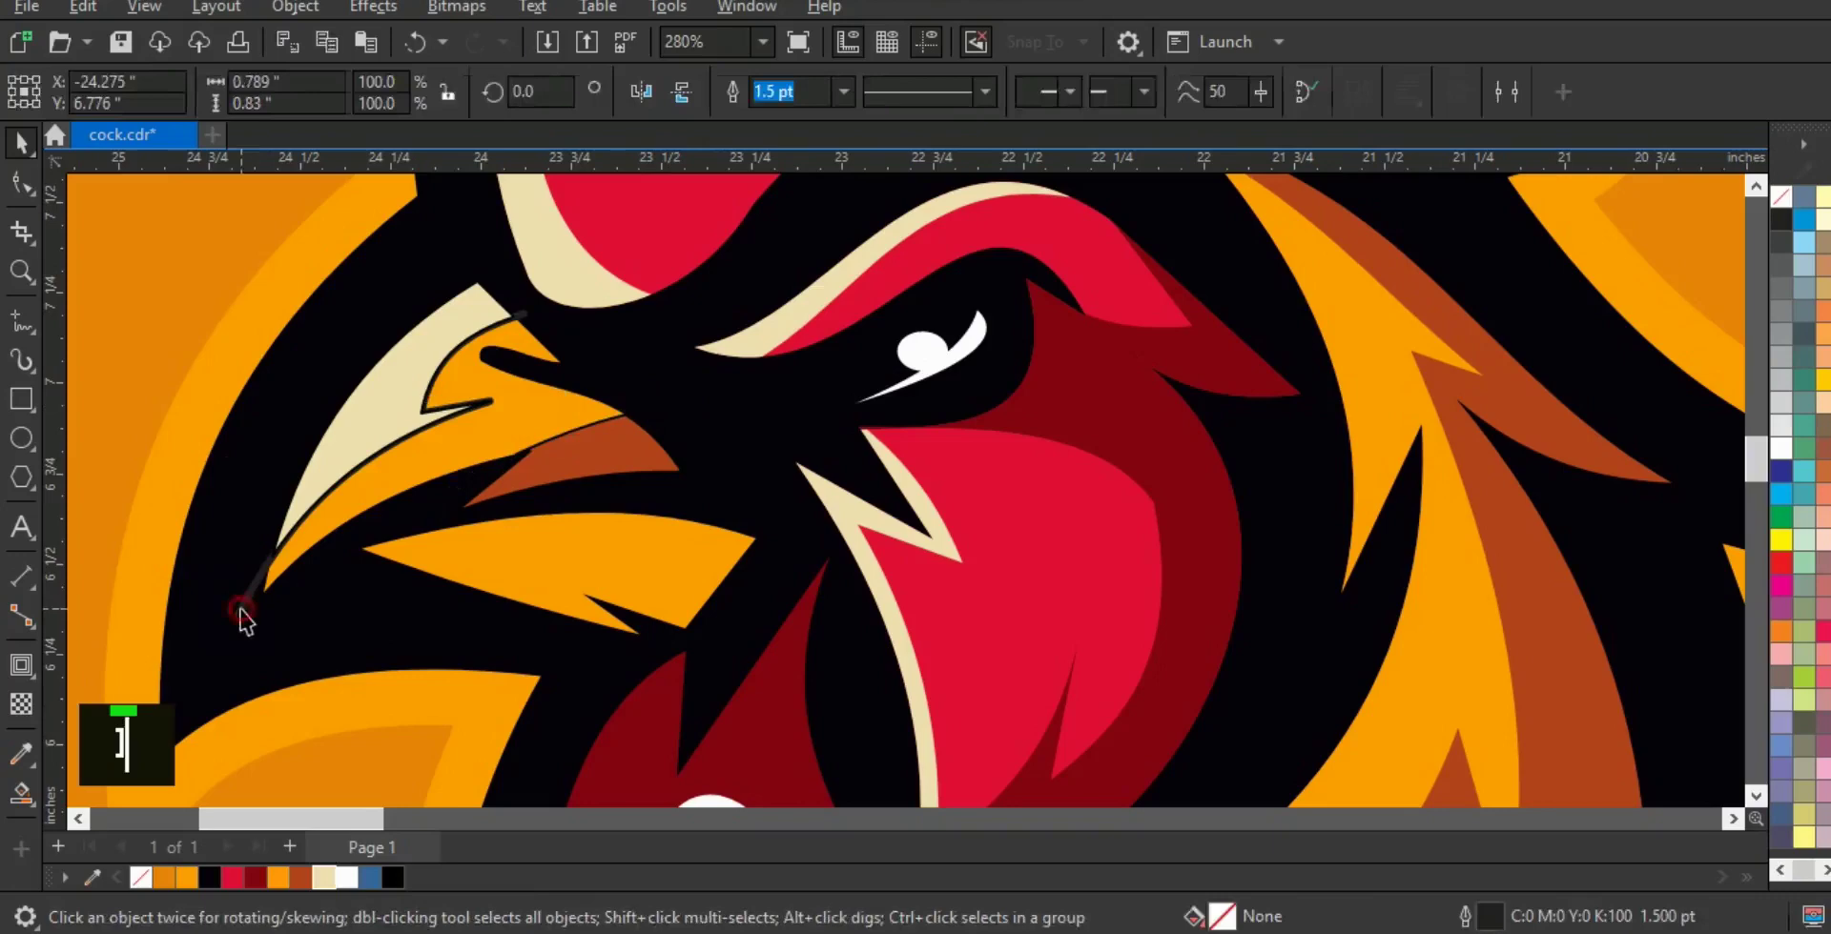
key(F4)
drag(867, 699, 872, 706)
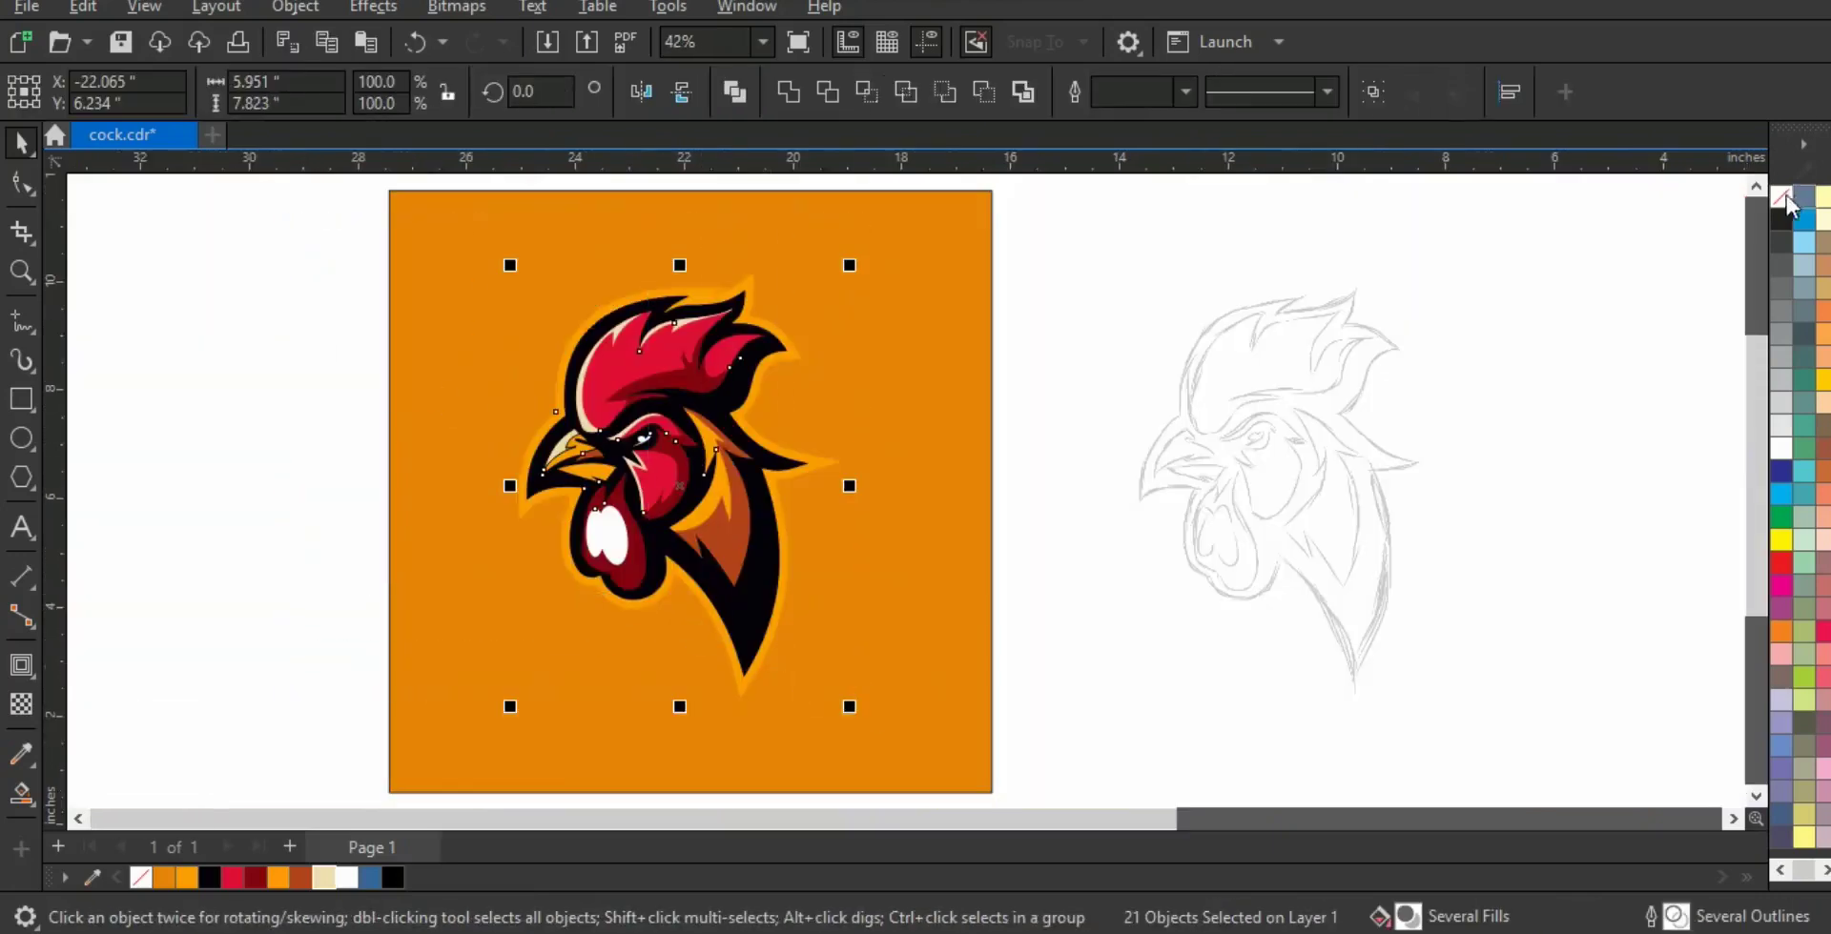
right_click(1783, 197)
click(1724, 214)
click(197, 367)
- Draw a dividing line along the lower beak and Smart Fill the part beneath it as a rust brown shadow
click(23, 274)
drag(504, 384, 943, 580)
click(17, 325)
click(560, 459)
click(373, 460)
click(21, 795)
click(512, 469)
click(21, 147)
click(300, 877)
- Delete the lower beak's dividing line and remove the outlines from its shading shapes
click(369, 460)
click(374, 458)
key(Delete)
click(484, 464)
shift+click(488, 446)
right_click(1781, 198)
key(F3)
key(Escape)
- Recolour the wattle bright red and draw a freehand shadow boundary across its top, down its rear side and along its lower part
scroll(1240, 422, down, 1)
click(22, 273)
drag(642, 339, 1104, 625)
click(22, 144)
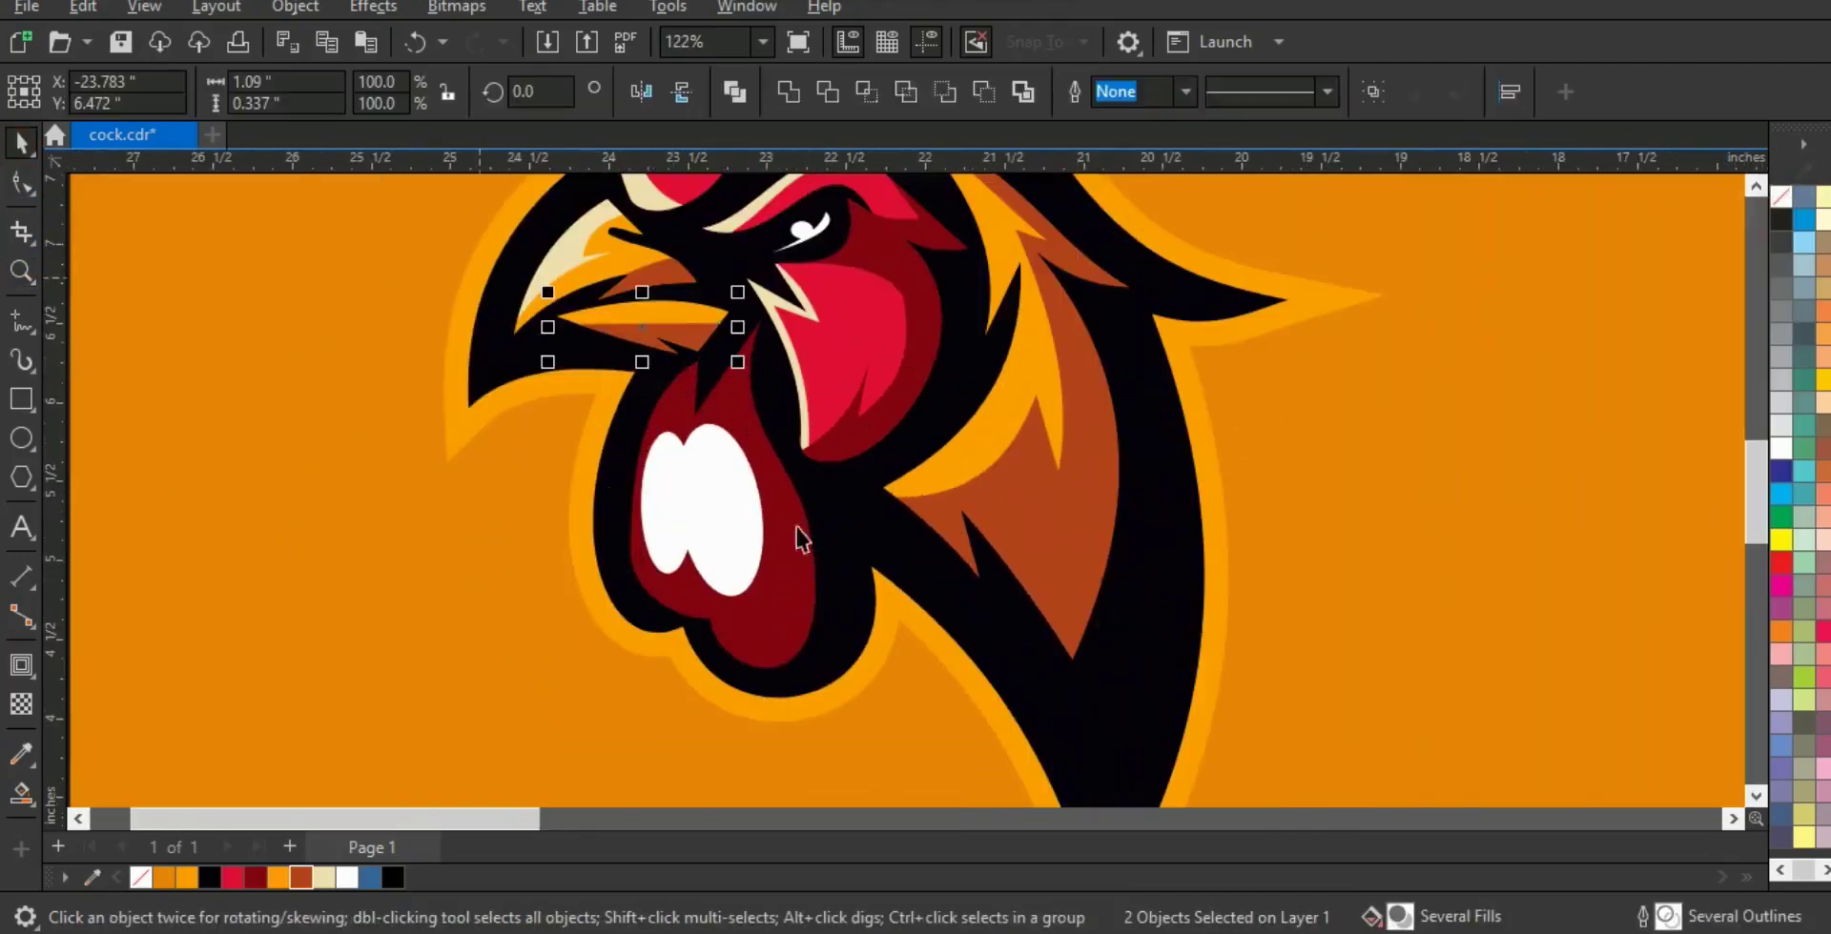
click(793, 526)
click(238, 878)
click(22, 322)
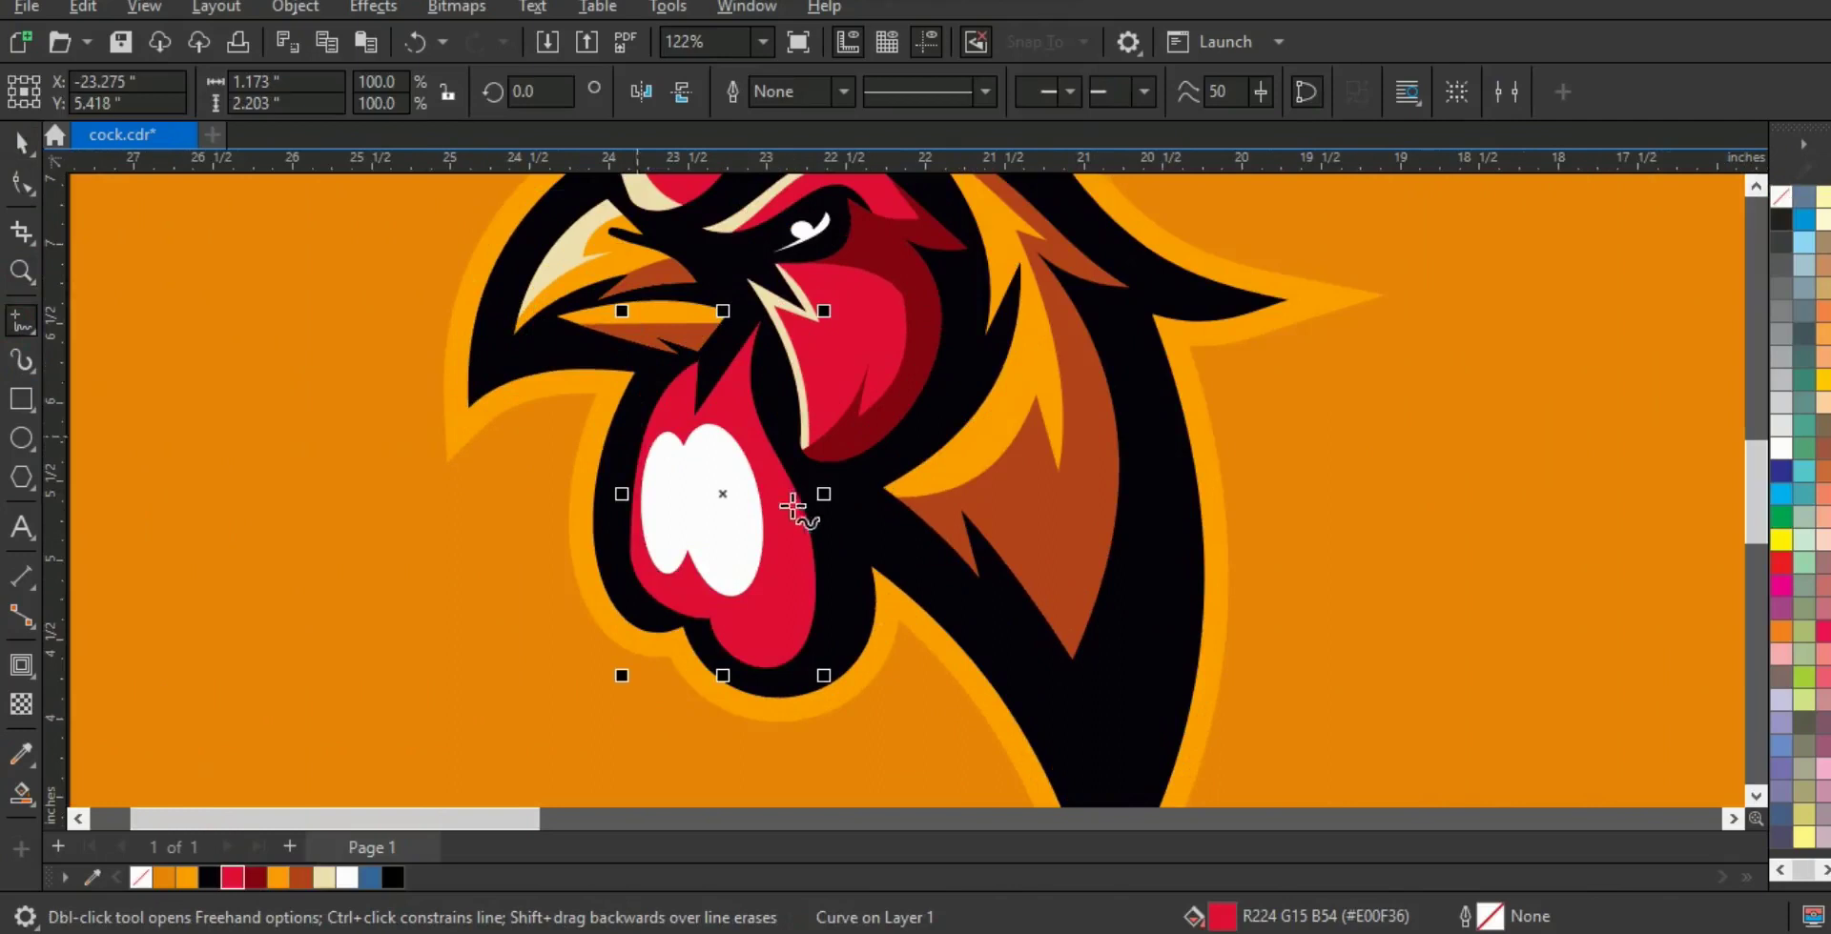
drag(644, 392, 747, 389)
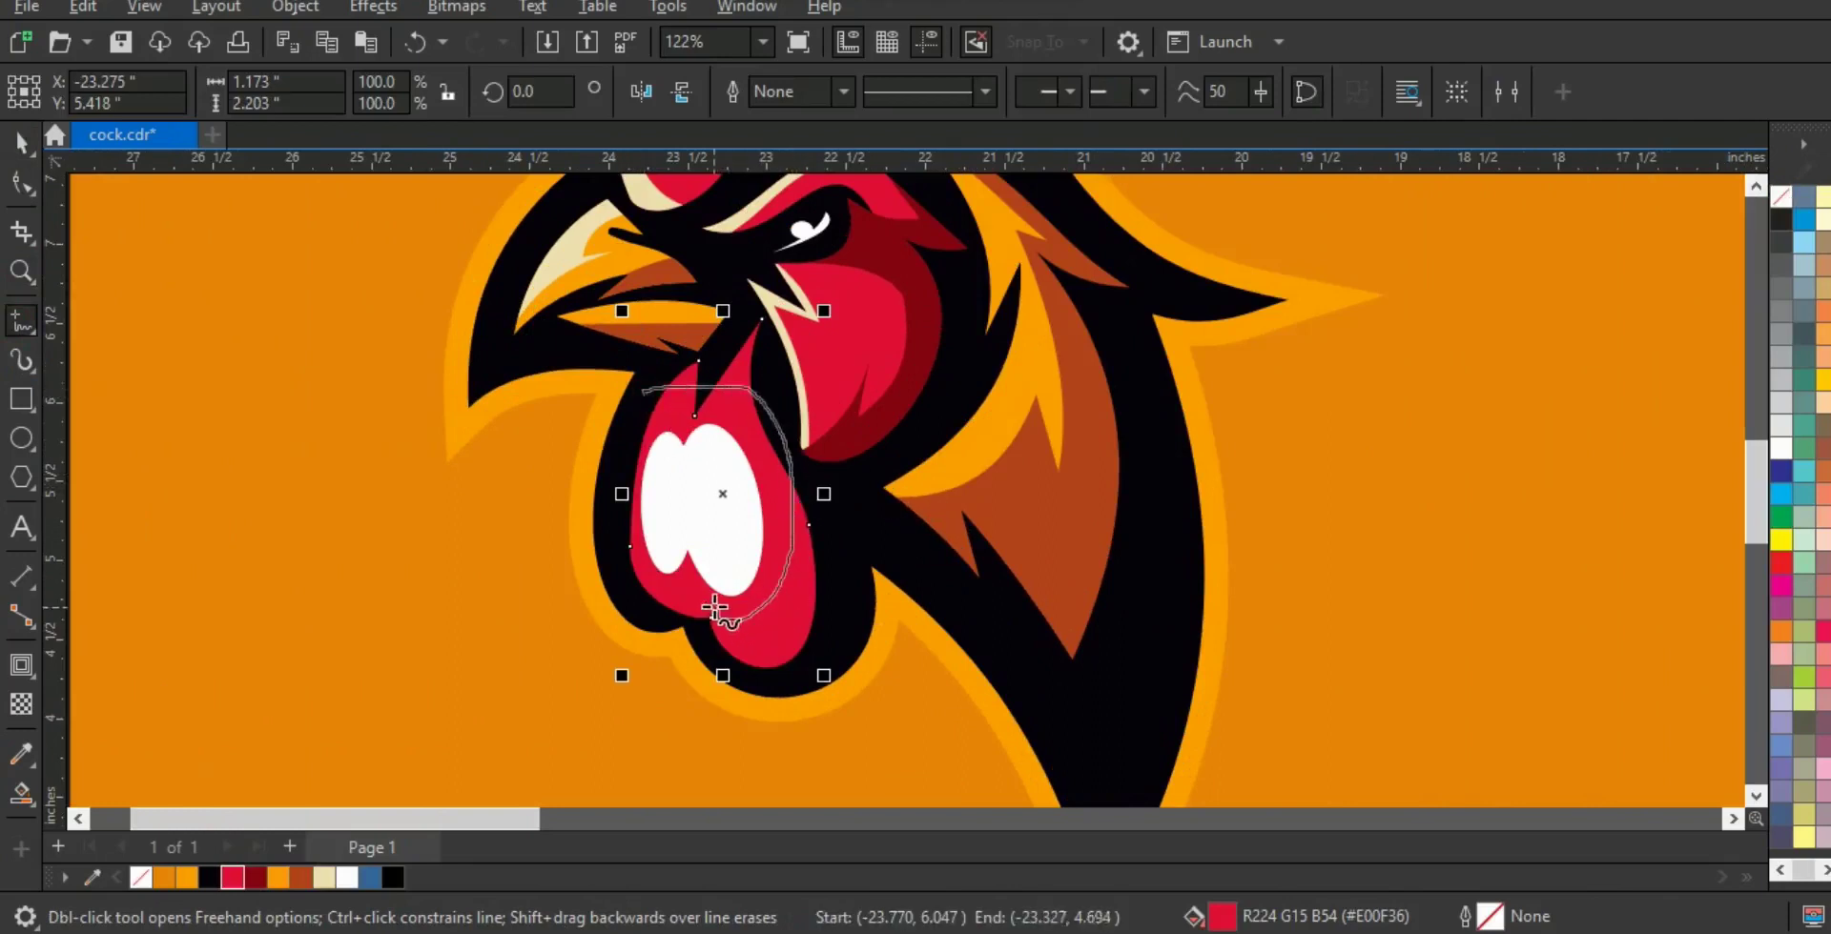
drag(598, 599, 594, 598)
- Smart Fill the wattle's lower rear and two upper areas outside the boundary, colour them dark red and delete the boundary line
click(21, 794)
click(781, 644)
click(744, 362)
click(683, 386)
click(22, 144)
shift+click(740, 367)
shift+click(749, 630)
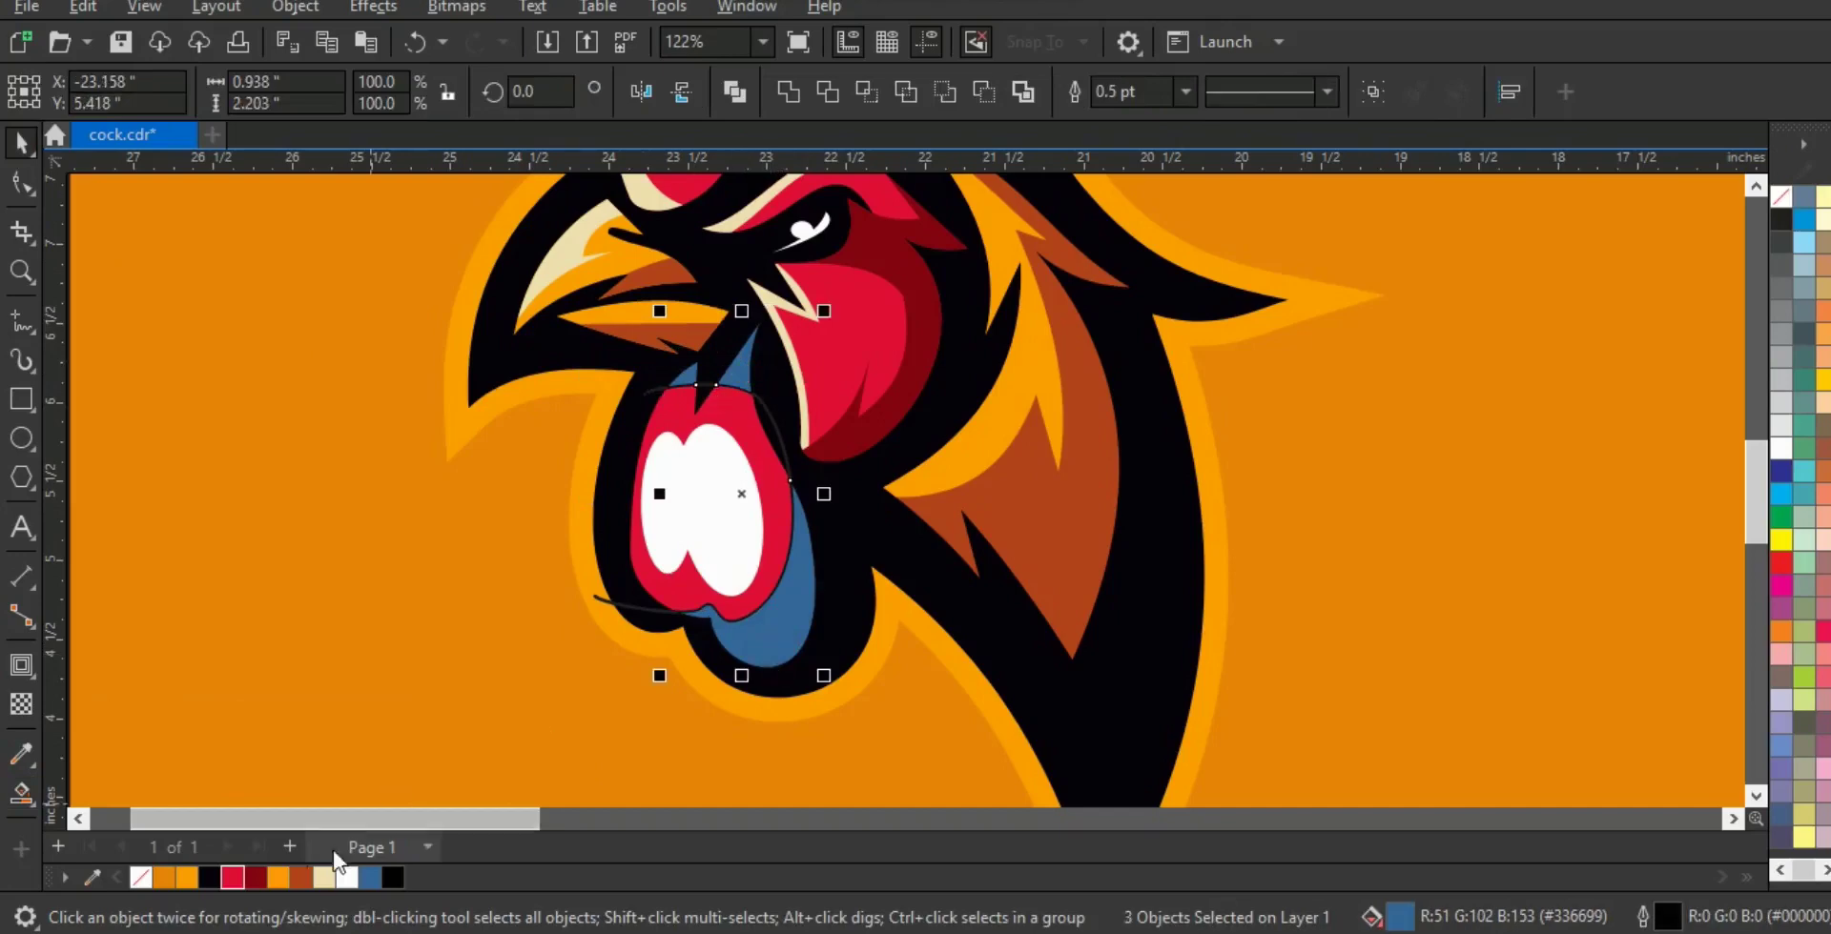
click(255, 877)
key(Delete)
- Select all of the rooster head's shapes together and remove their remaining outlines
click(932, 310)
key(F3)
key(F3)
key(F3)
key(F3)
key(F3)
key(Escape)
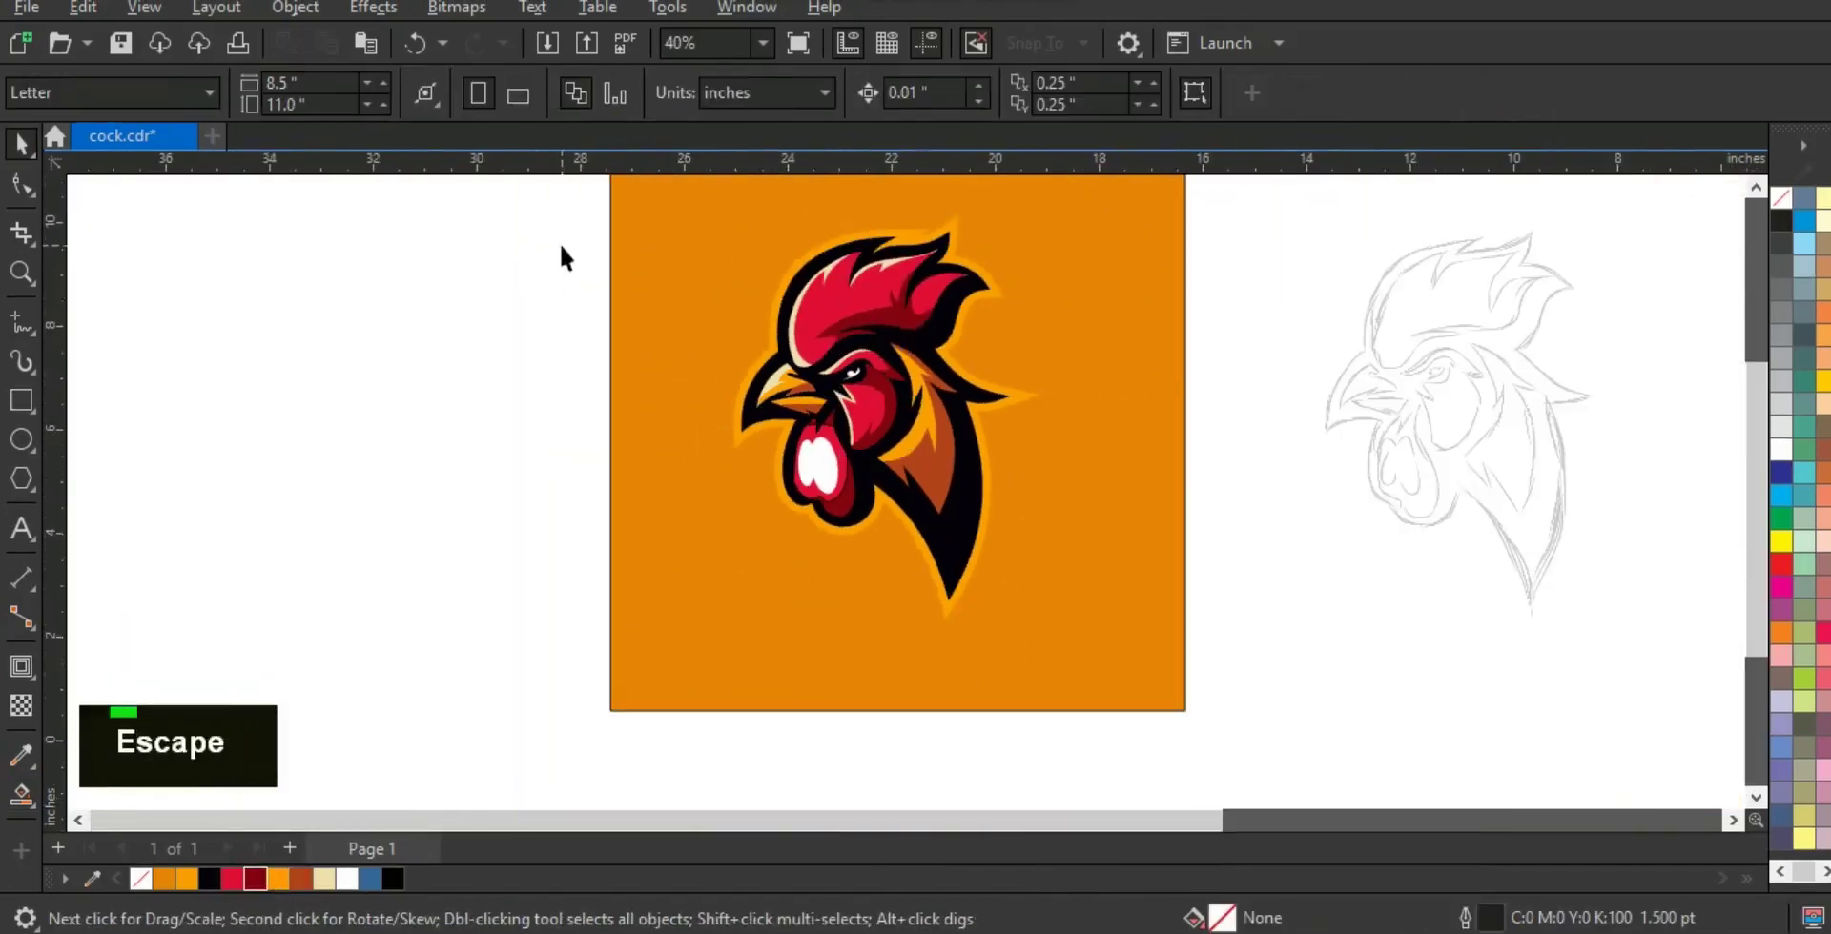
key(F3)
drag(1003, 574, 1004, 576)
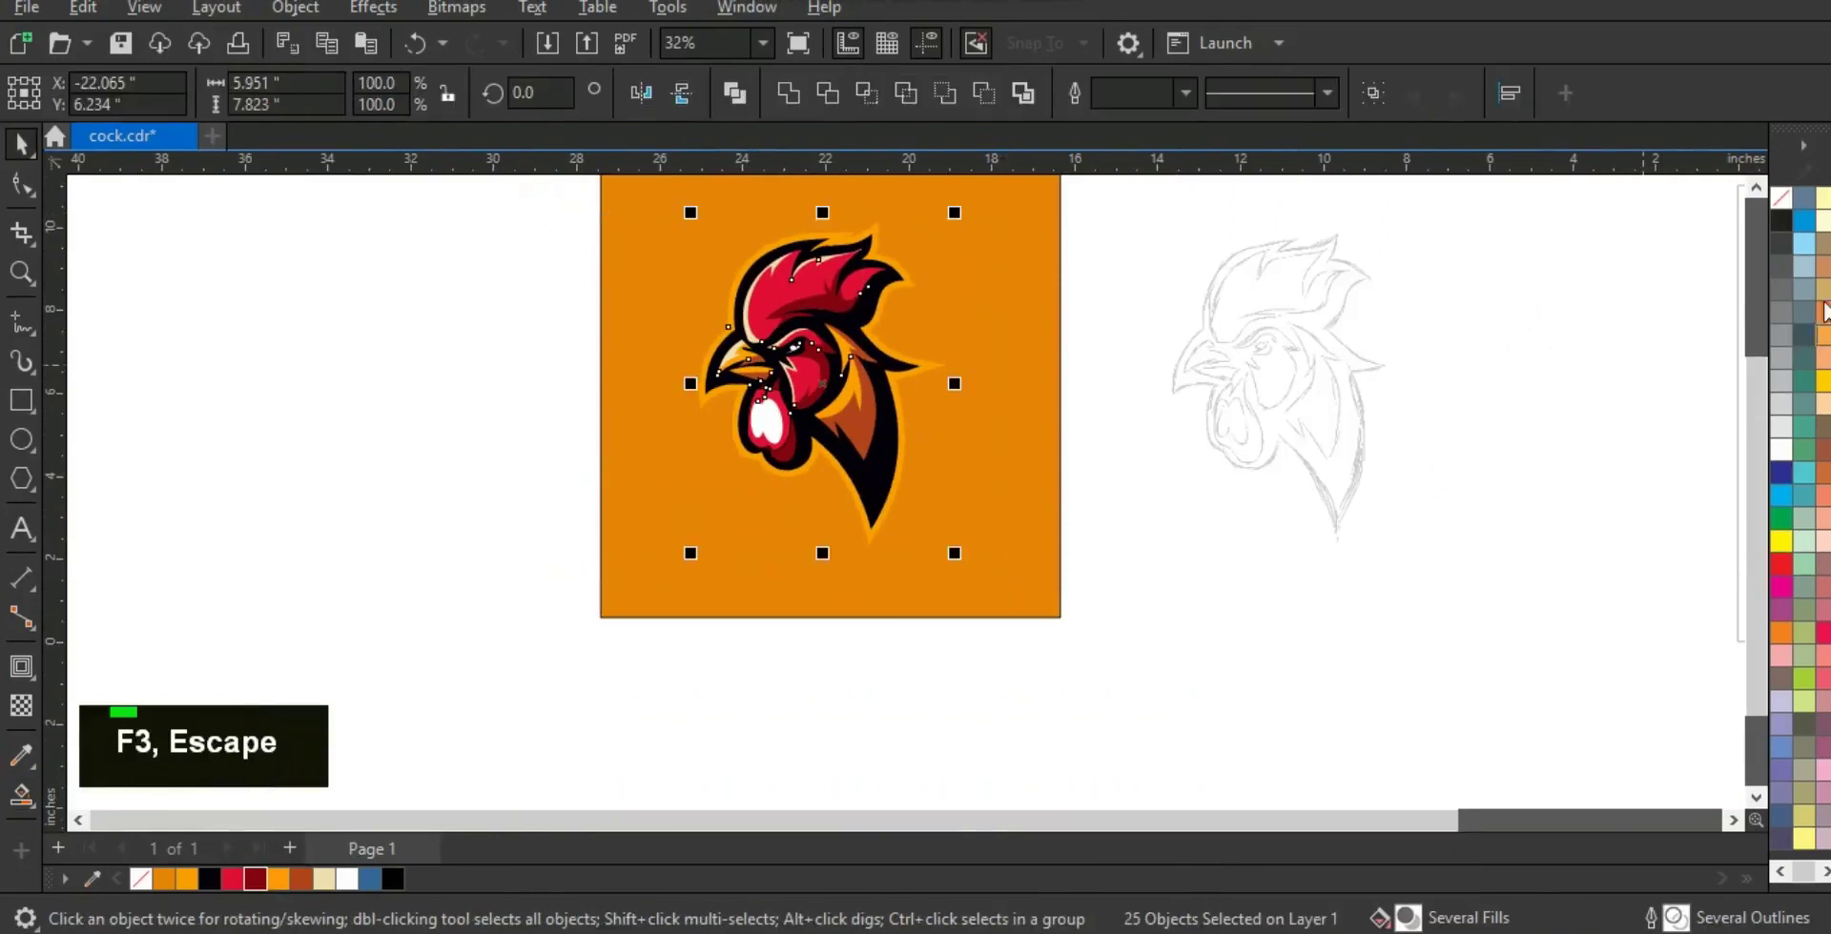
right_click(1775, 198)
click(1743, 203)
- Delete the rooster sketch bitmap beside the illustration
click(1163, 489)
double_click(1246, 396)
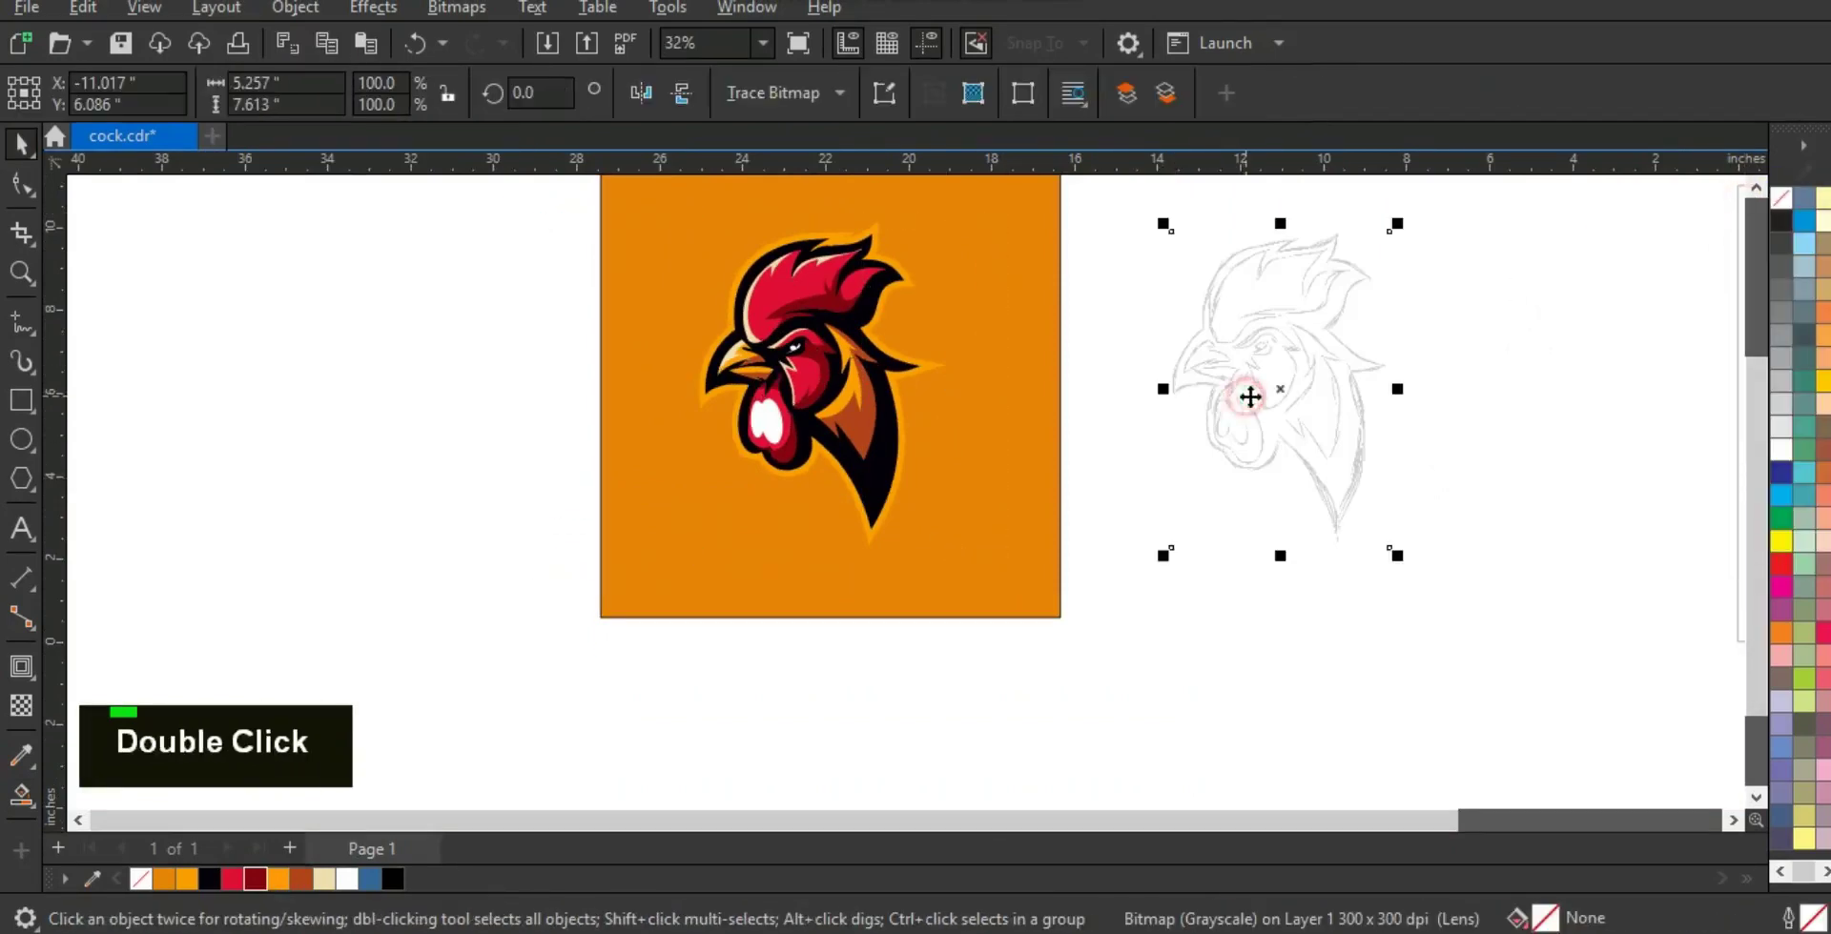
key(Delete)
- Widen the orange background rectangle evenly on both sides to about 18.35 inches and preview the illustration full screen
click(1042, 474)
key(shift+F2)
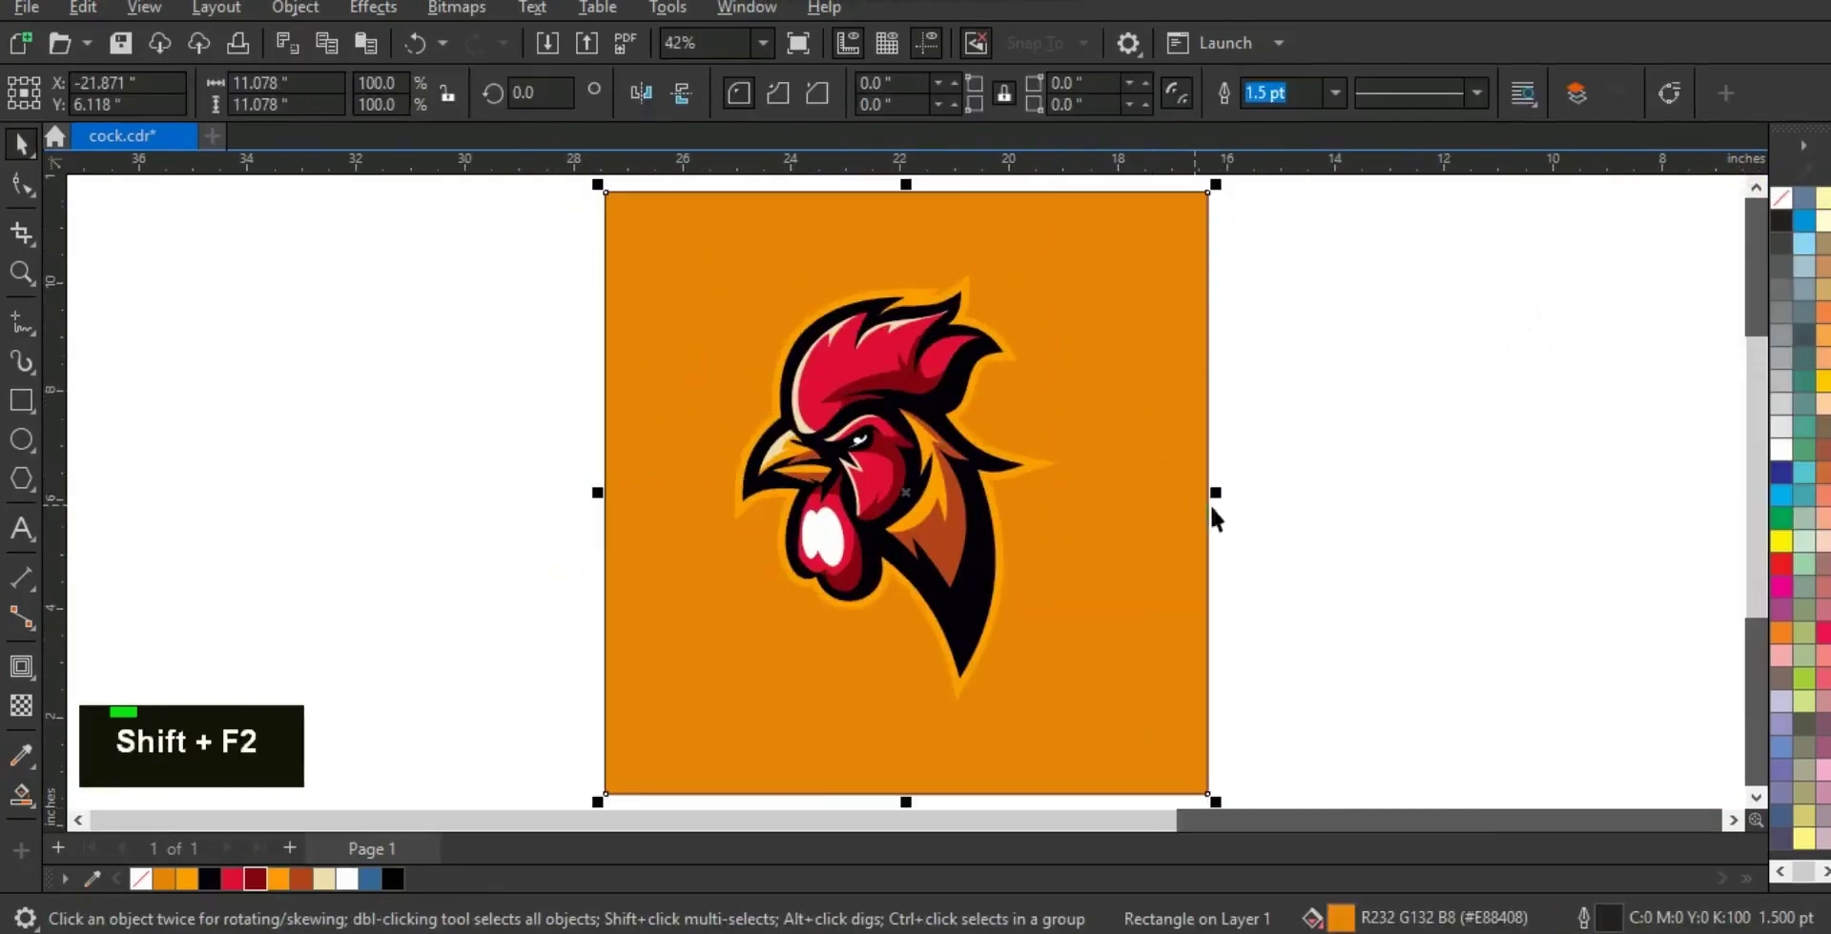
drag(1222, 493, 1420, 511)
key(shift+F2)
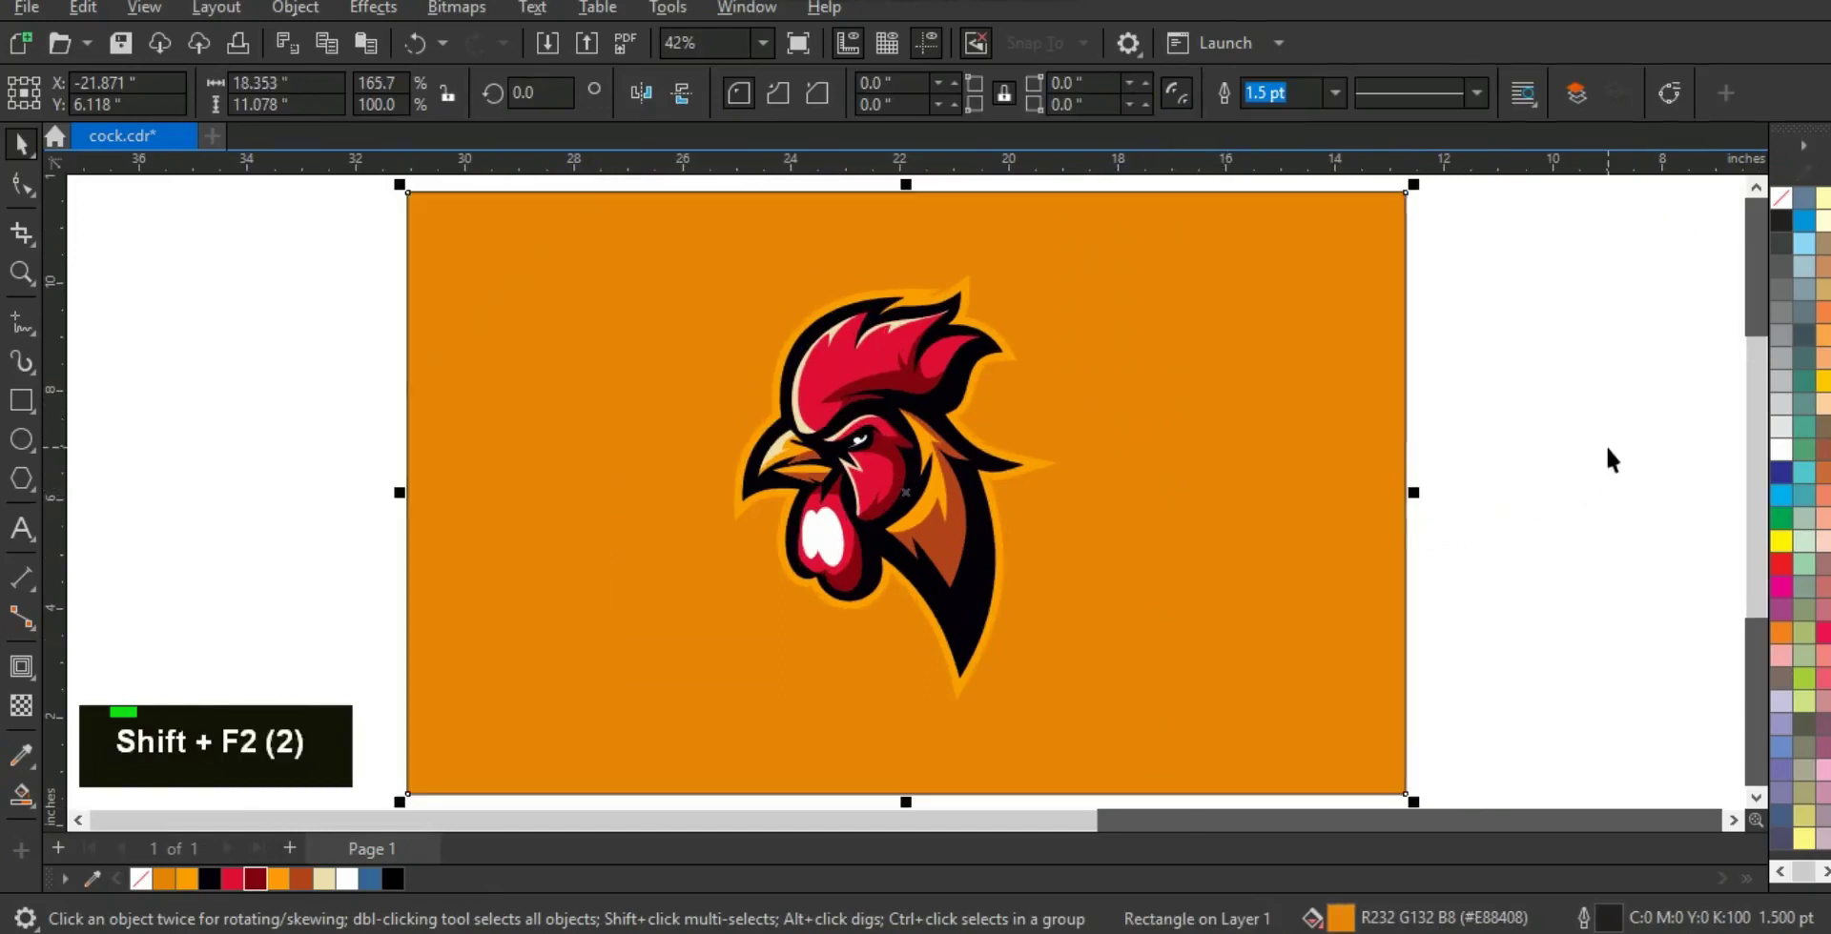
key(F9)
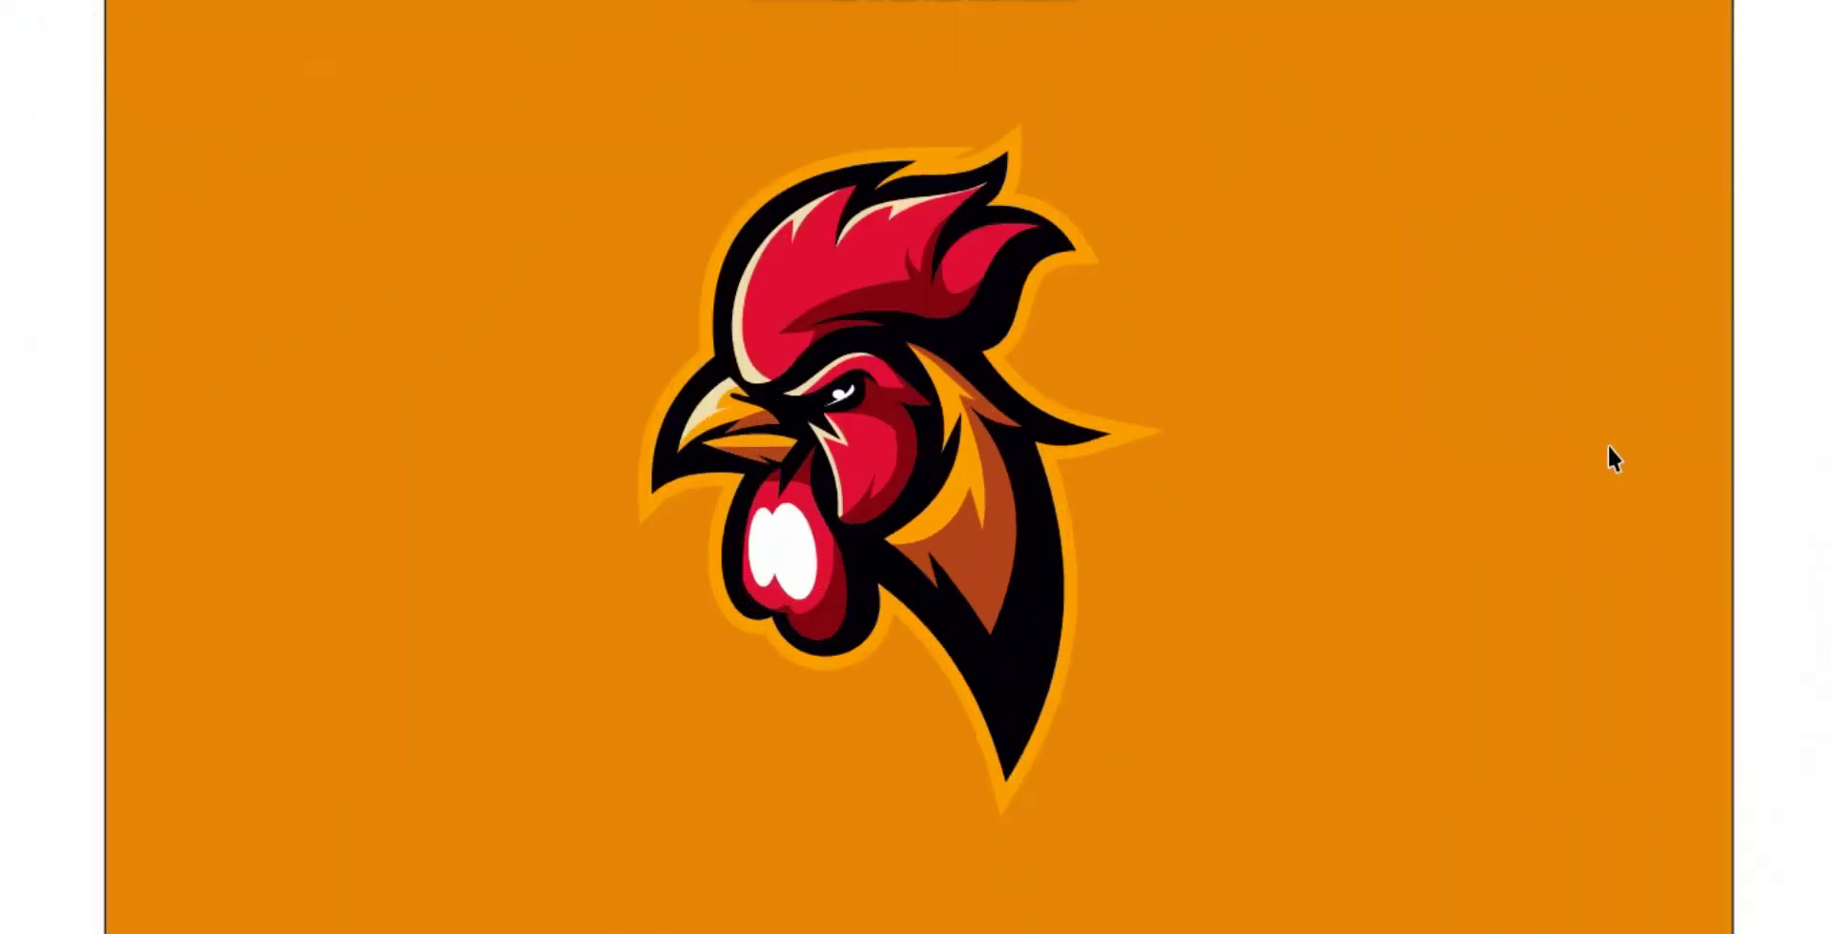